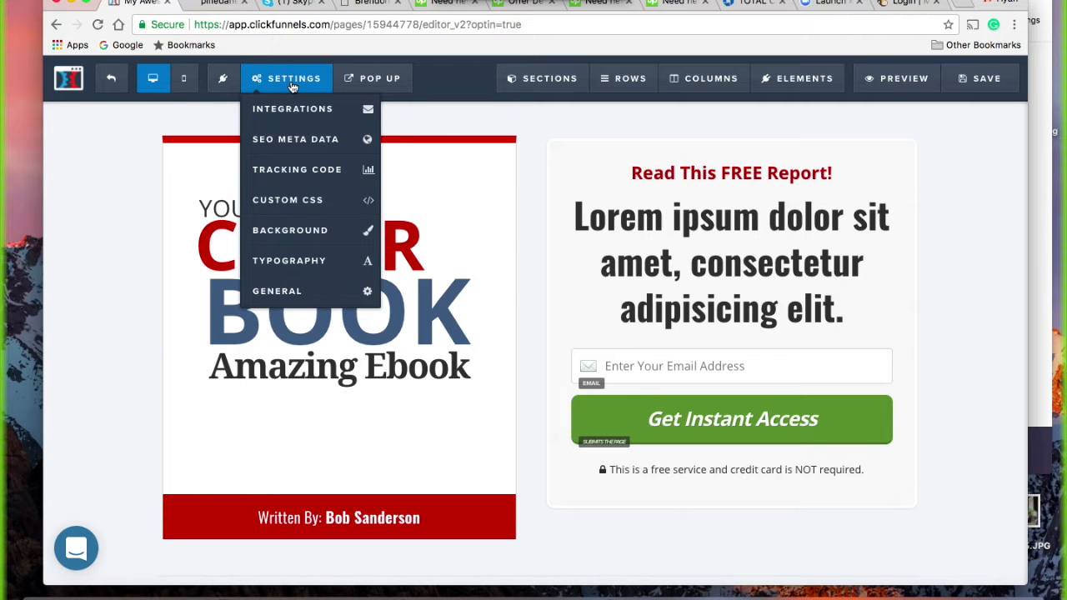
Step: Examine the available choices for the integration in the page's email integration settings, and close them without changes
{"action": "left_click", "coordinate": [294, 110]}
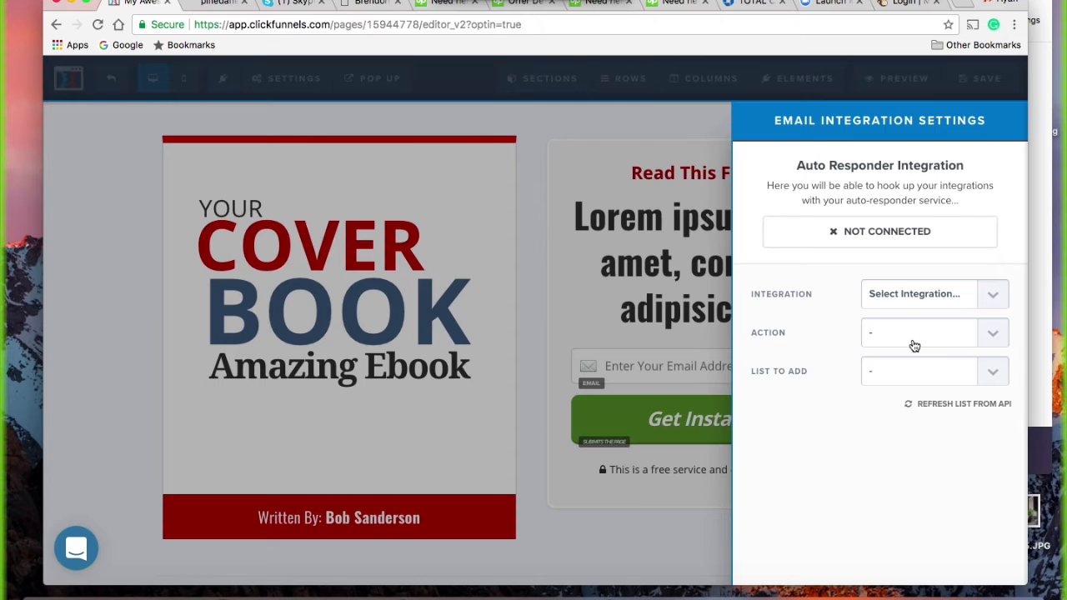
{"action": "left_click", "coordinate": [992, 295]}
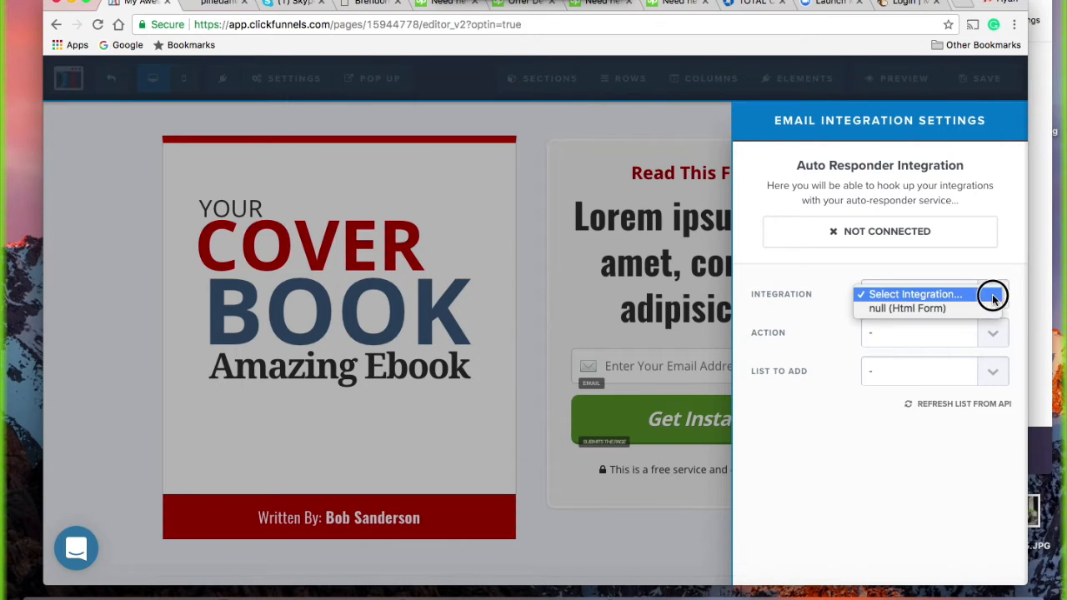
{"action": "left_click", "coordinate": [796, 314]}
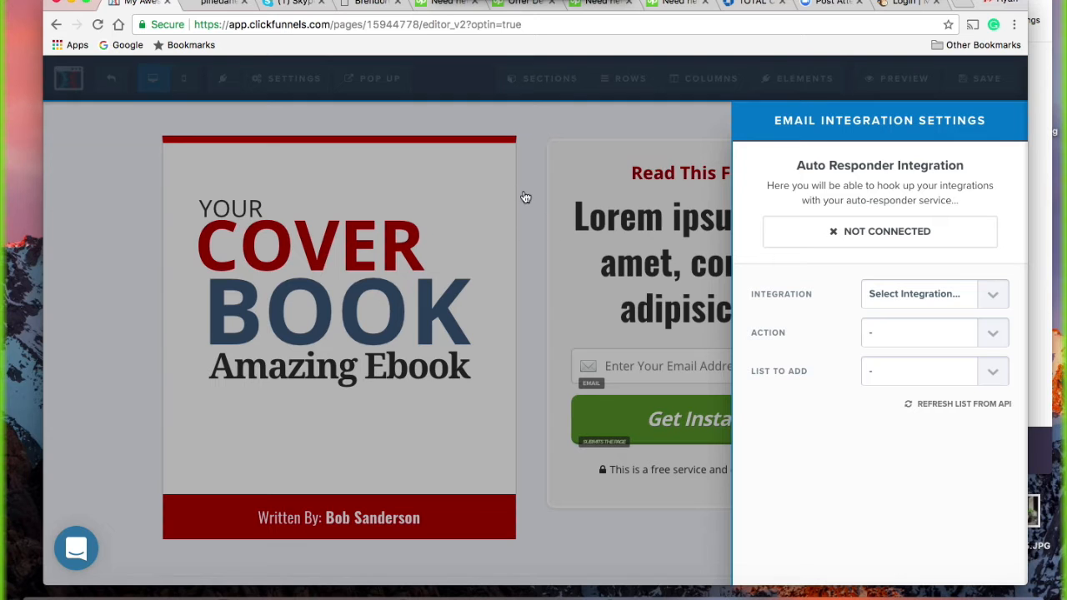
{"action": "left_click", "coordinate": [559, 142]}
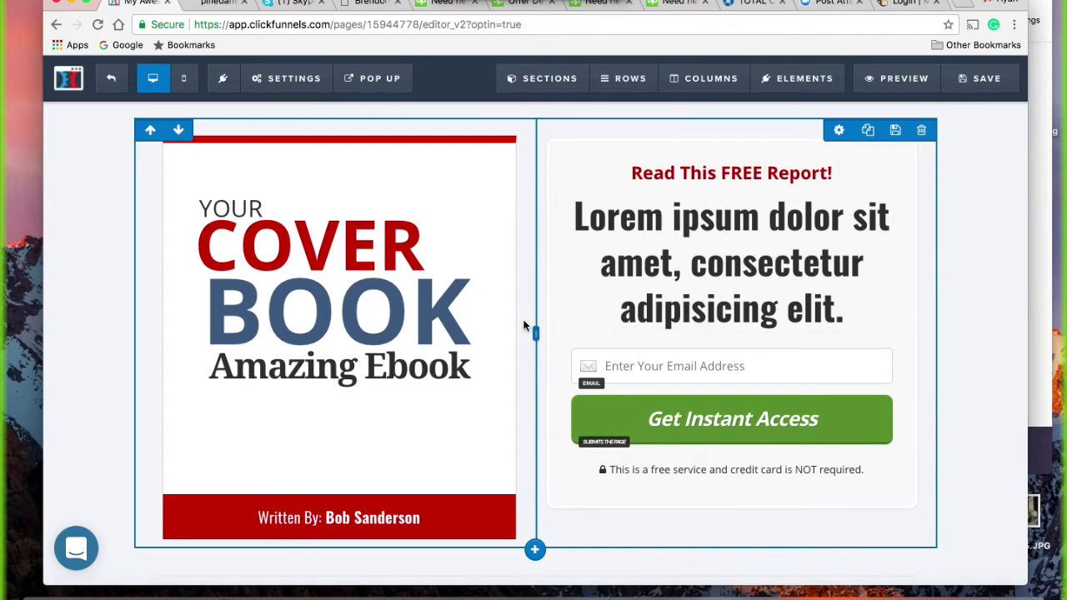
{"action": "scroll", "coordinate": [520, 325], "scroll_direction": "down", "scroll_amount": 3}
{"action": "scroll", "coordinate": [522, 327], "scroll_direction": "up", "scroll_amount": 3}
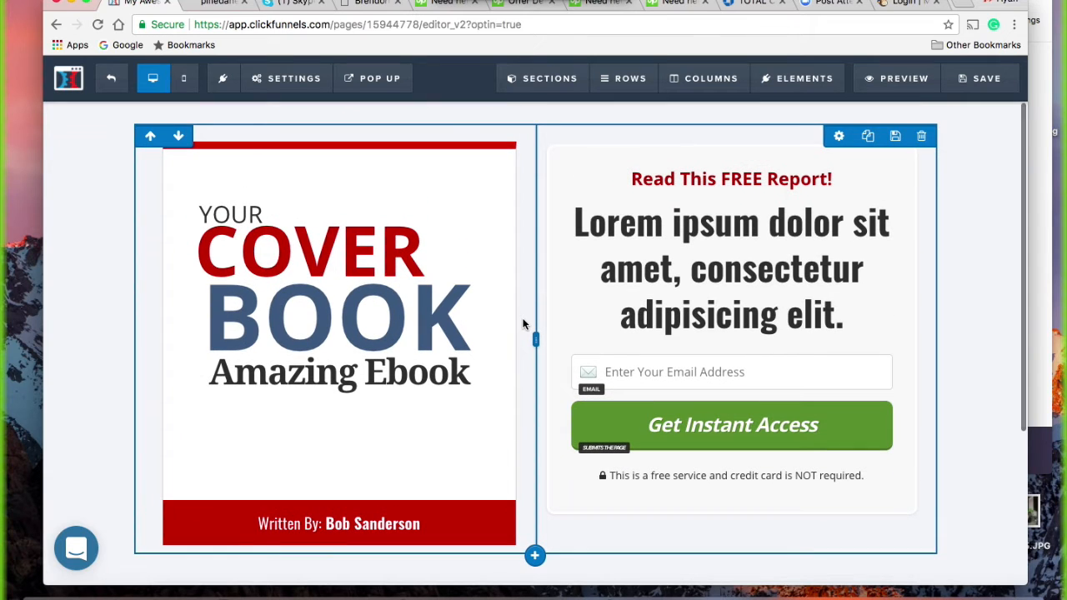
Step: Examine the page's tracking code editor with its header and footer code sections, and close it unchanged
{"action": "left_click", "coordinate": [286, 83]}
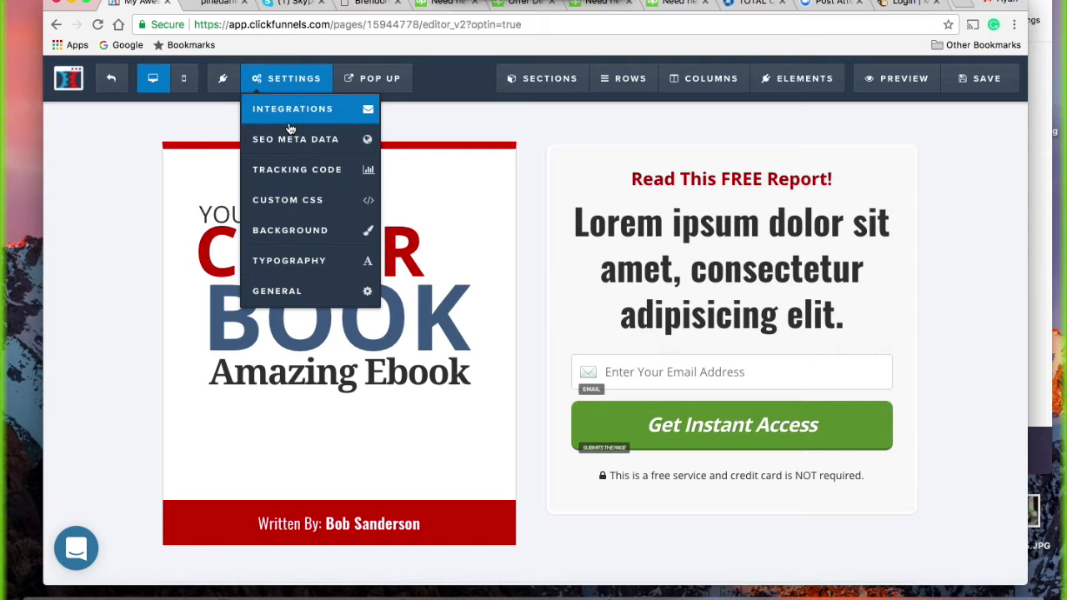
{"action": "left_click", "coordinate": [275, 178]}
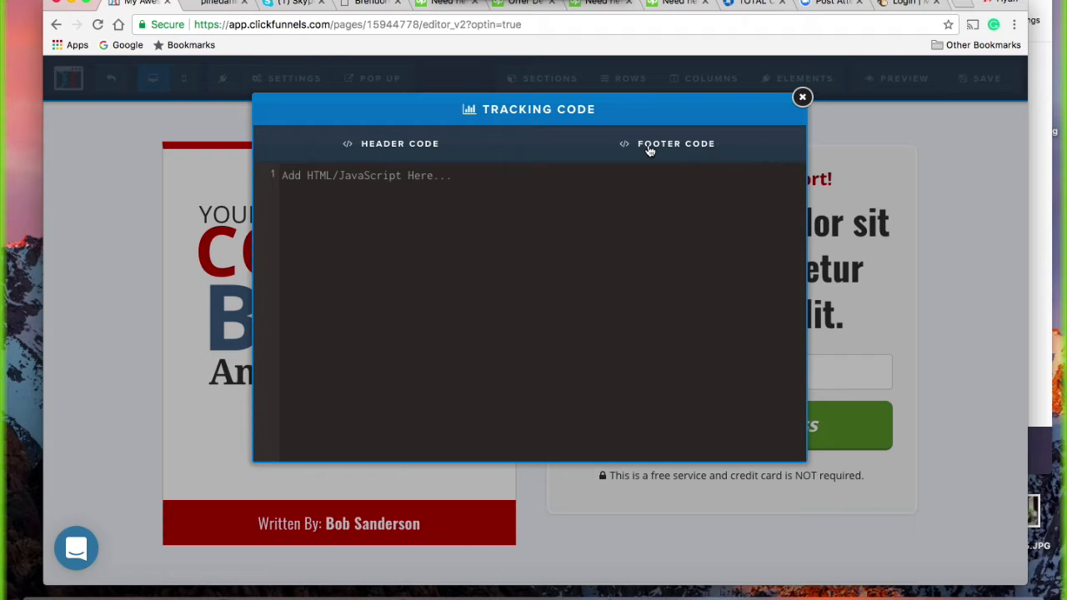
{"action": "triple_click", "coordinate": [479, 111]}
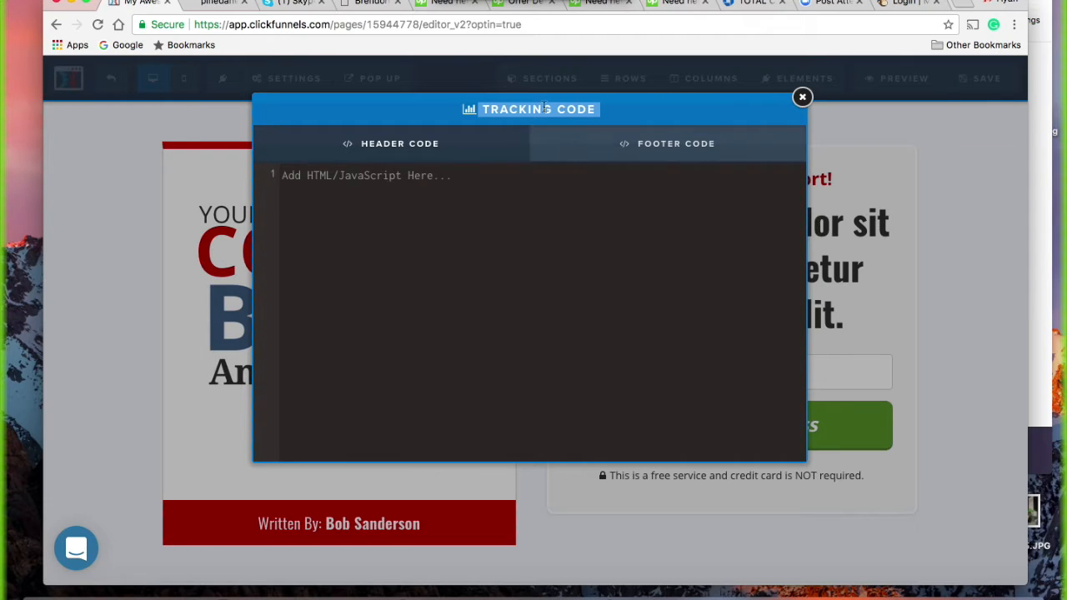
{"action": "left_click", "coordinate": [636, 122]}
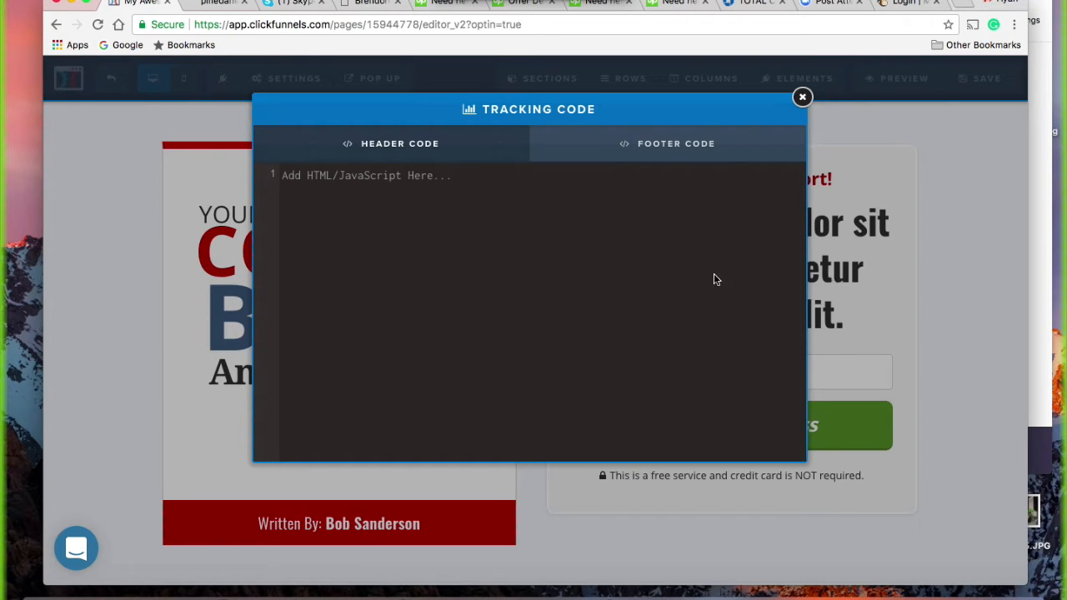
{"action": "left_click", "coordinate": [589, 142]}
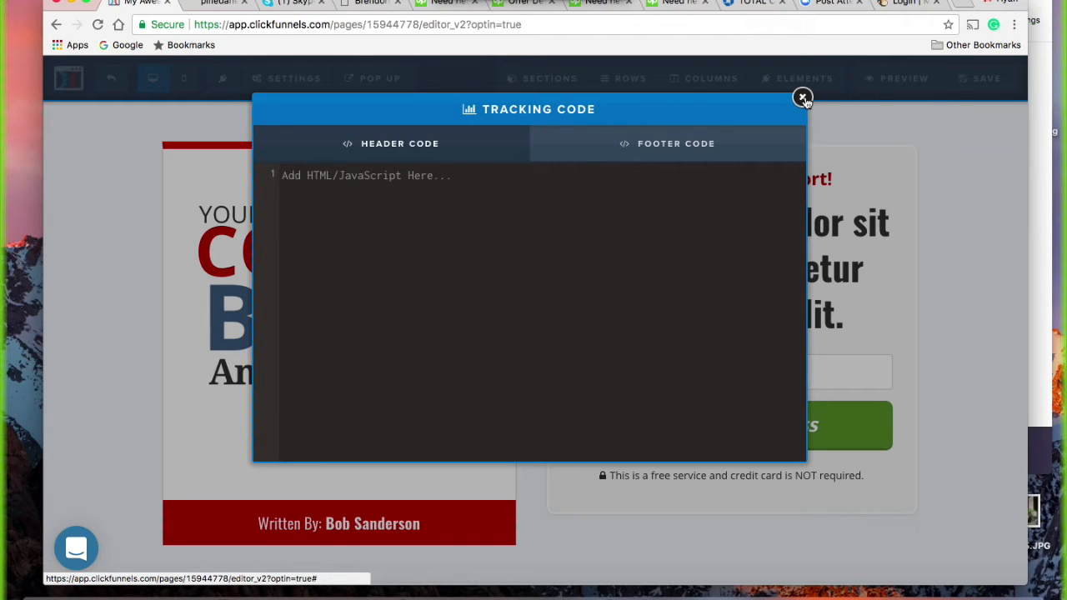
{"action": "left_click", "coordinate": [803, 98]}
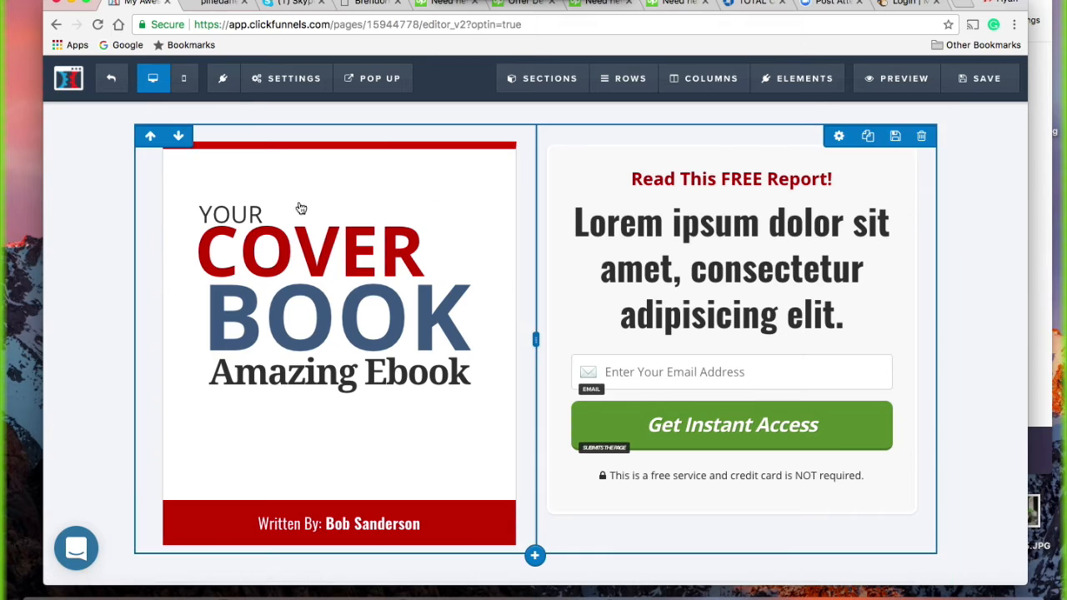
Step: Search for "facebook" in a new browser tab and open the Facebook website
{"action": "left_click", "coordinate": [302, 83]}
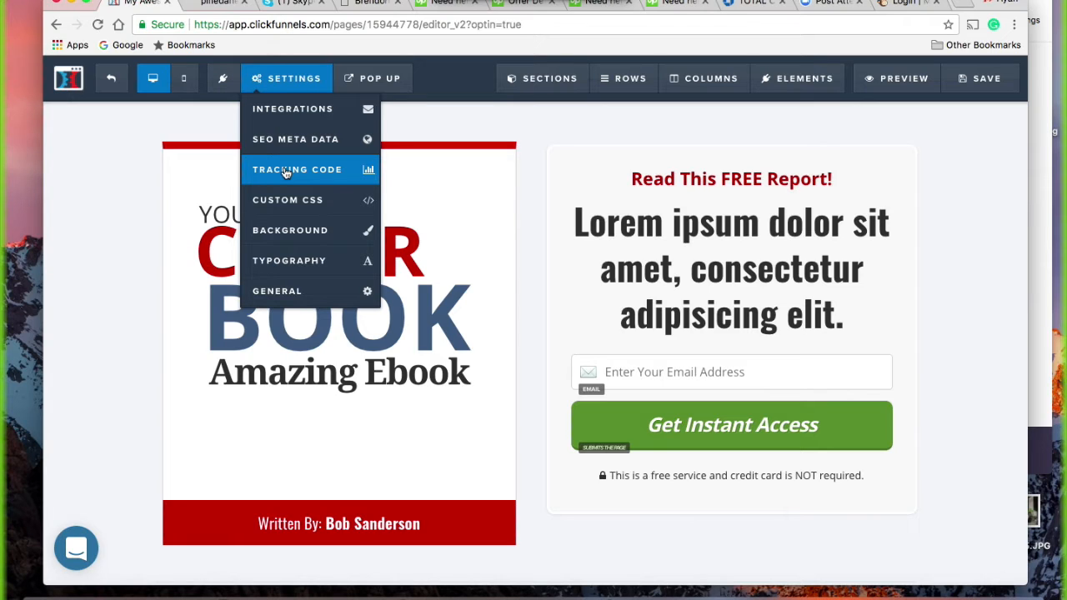
{"action": "left_click", "coordinate": [963, 5]}
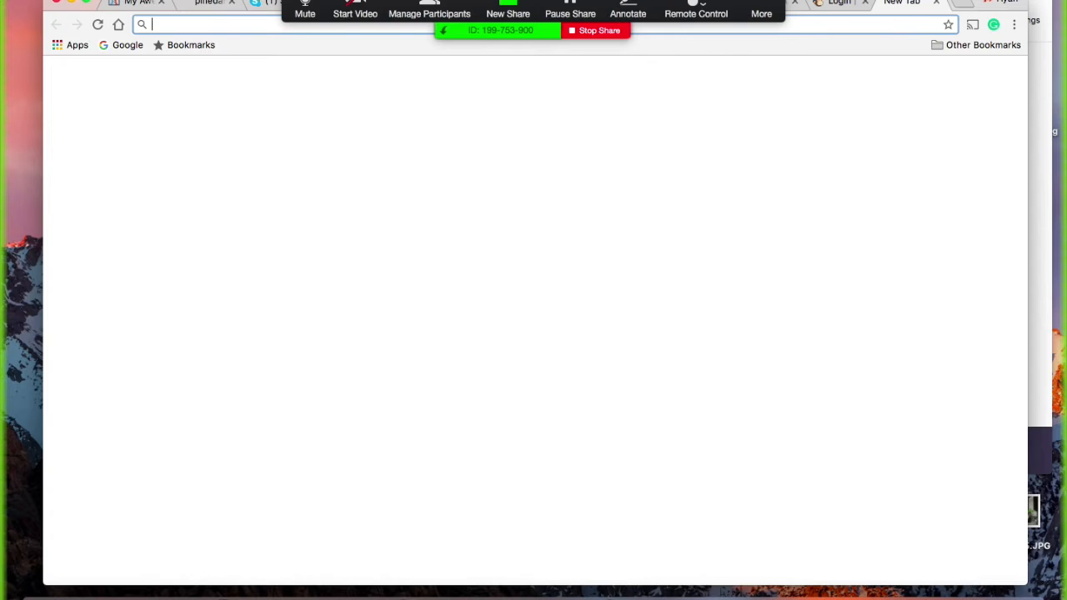
{"action": "type", "text": "facebook"}
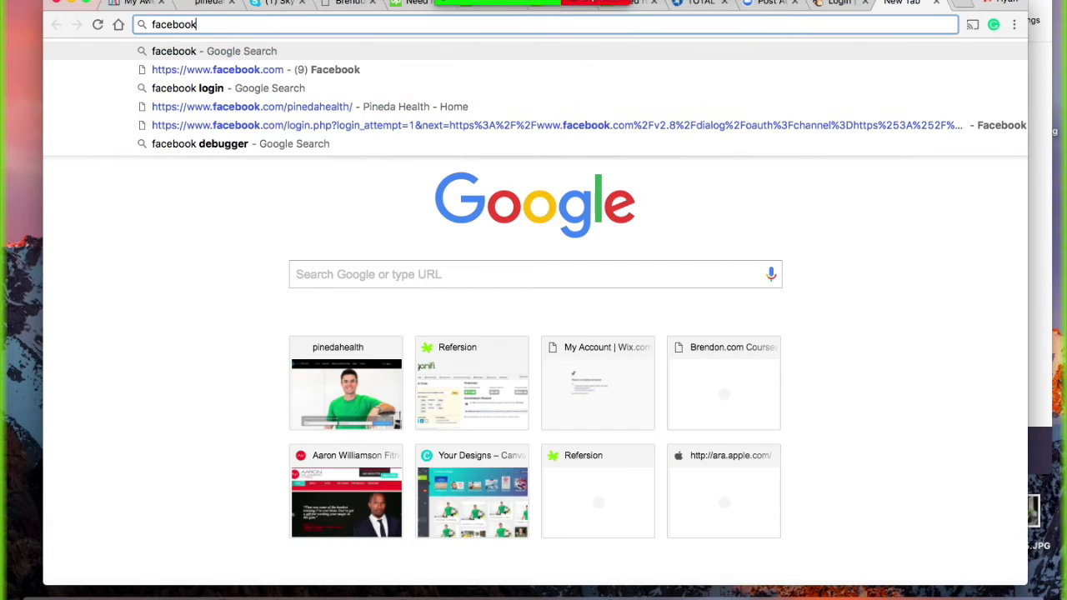
{"action": "key", "text": "Return"}
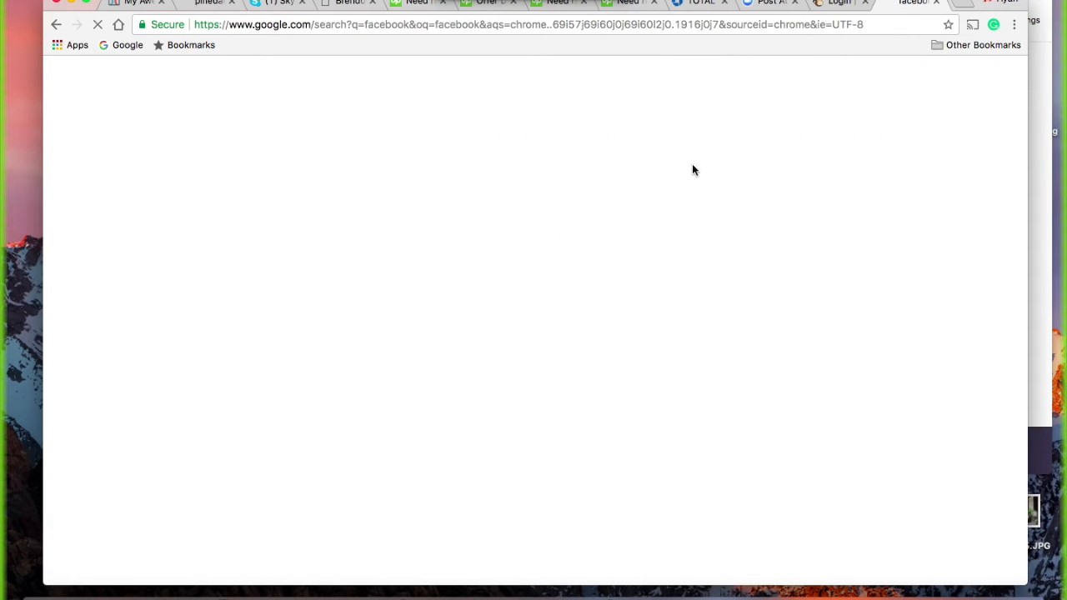
{"action": "left_click", "coordinate": [280, 197]}
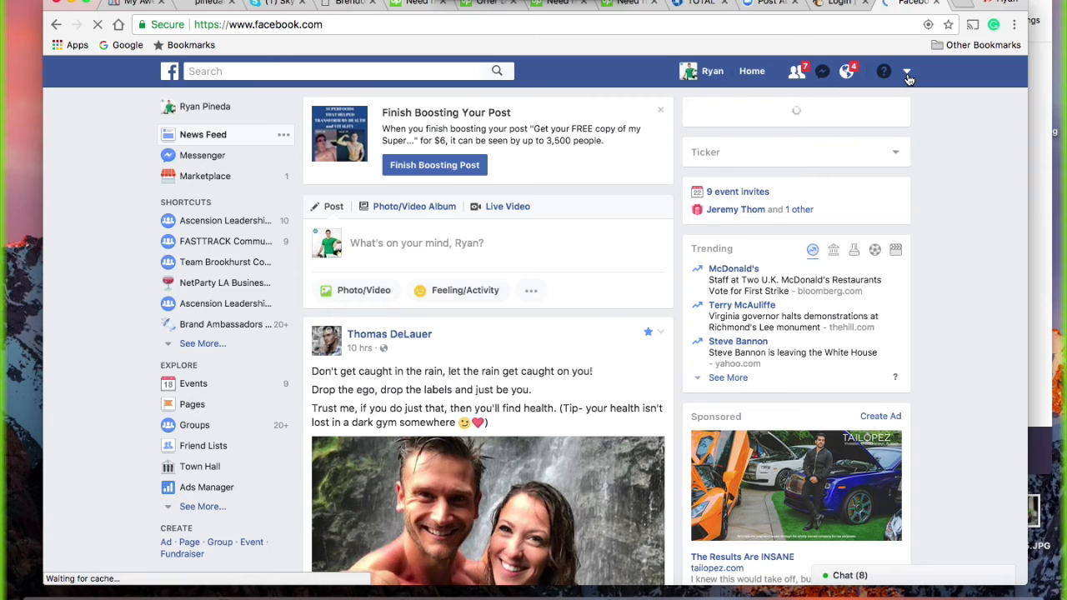
Step: Go to the ads management area of Facebook and open the Pixels page
{"action": "left_click", "coordinate": [907, 73]}
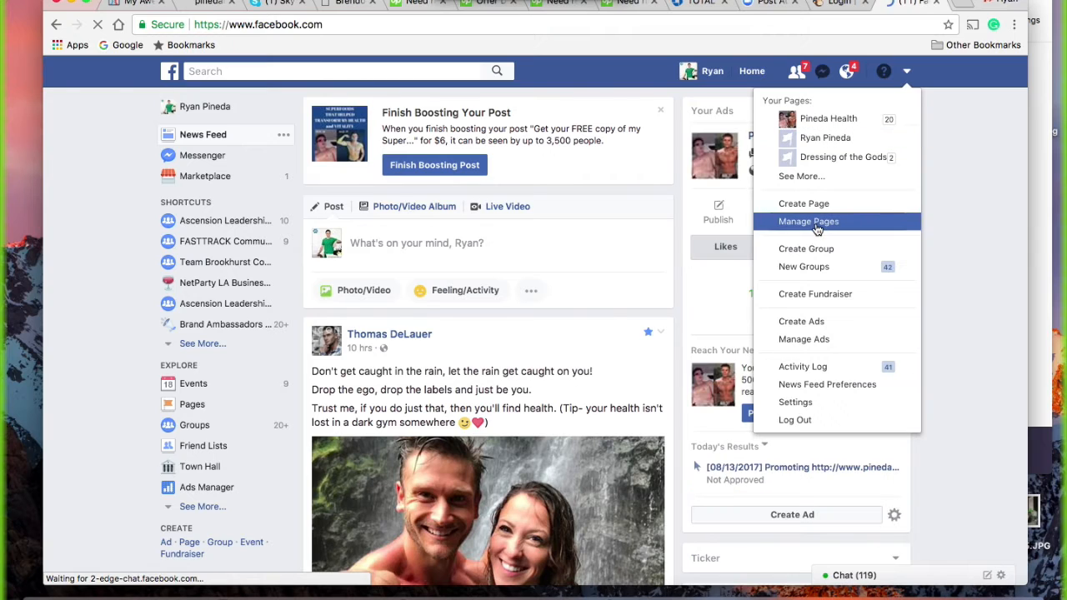
{"action": "left_click", "coordinate": [809, 339]}
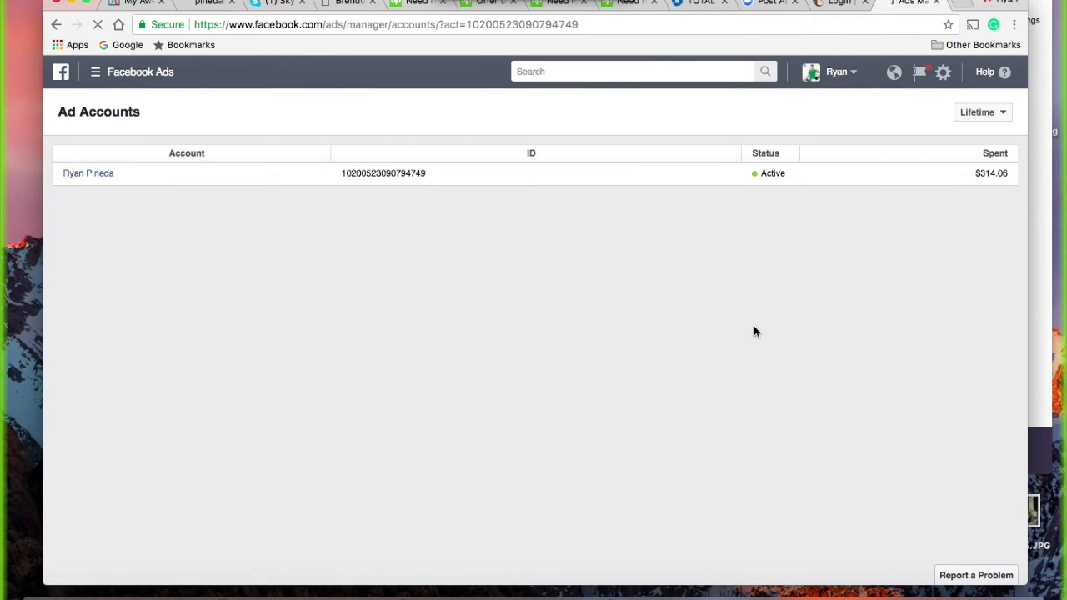
{"action": "left_click", "coordinate": [96, 76]}
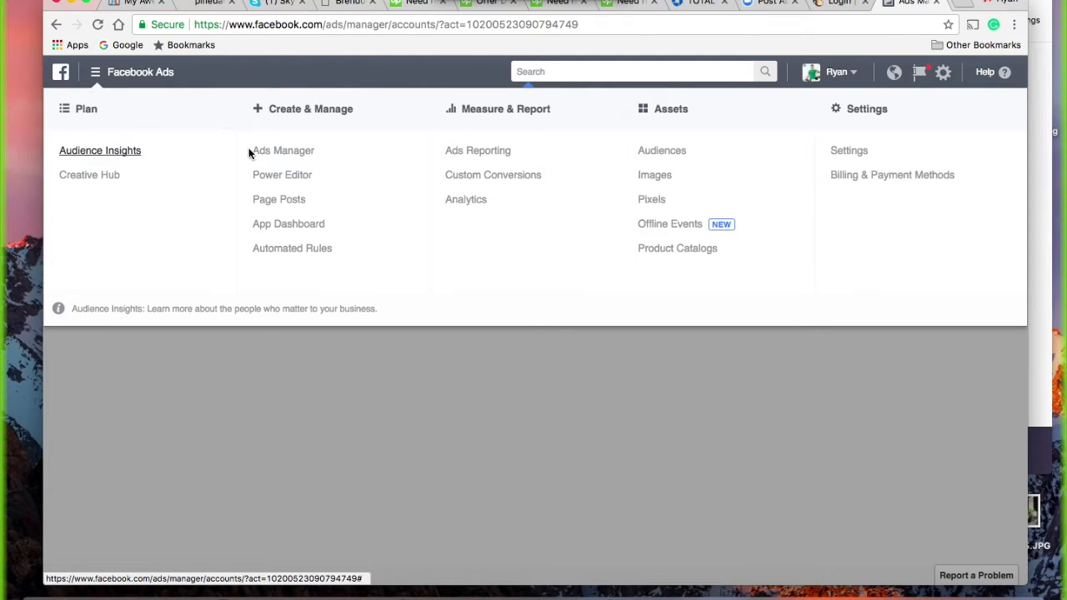
{"action": "left_click", "coordinate": [652, 201]}
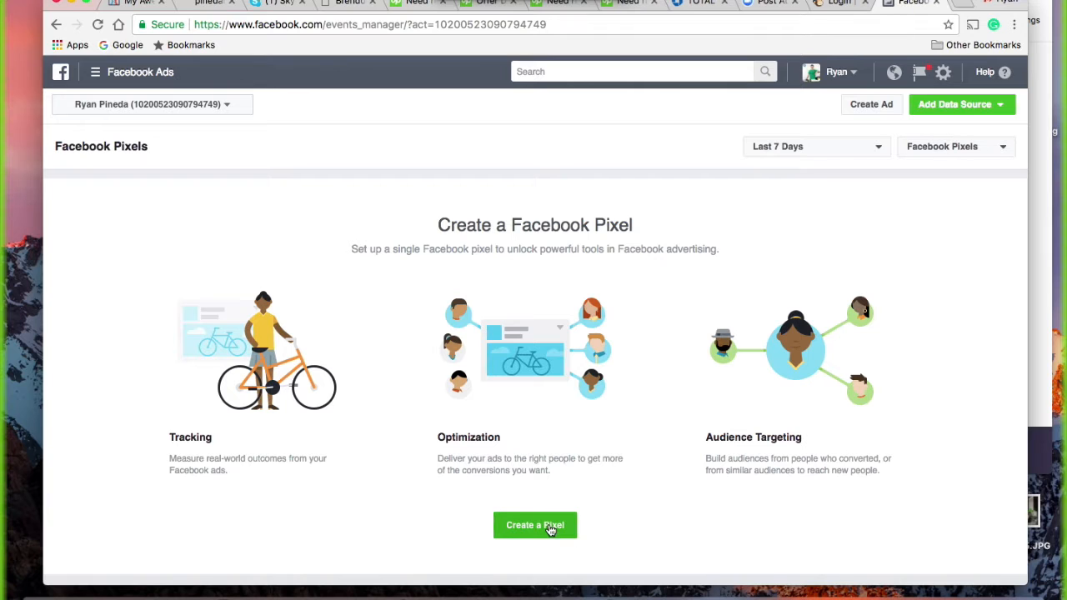
Step: Create a Facebook pixel with the suggested name and choose to install its code manually
{"action": "left_click", "coordinate": [551, 527]}
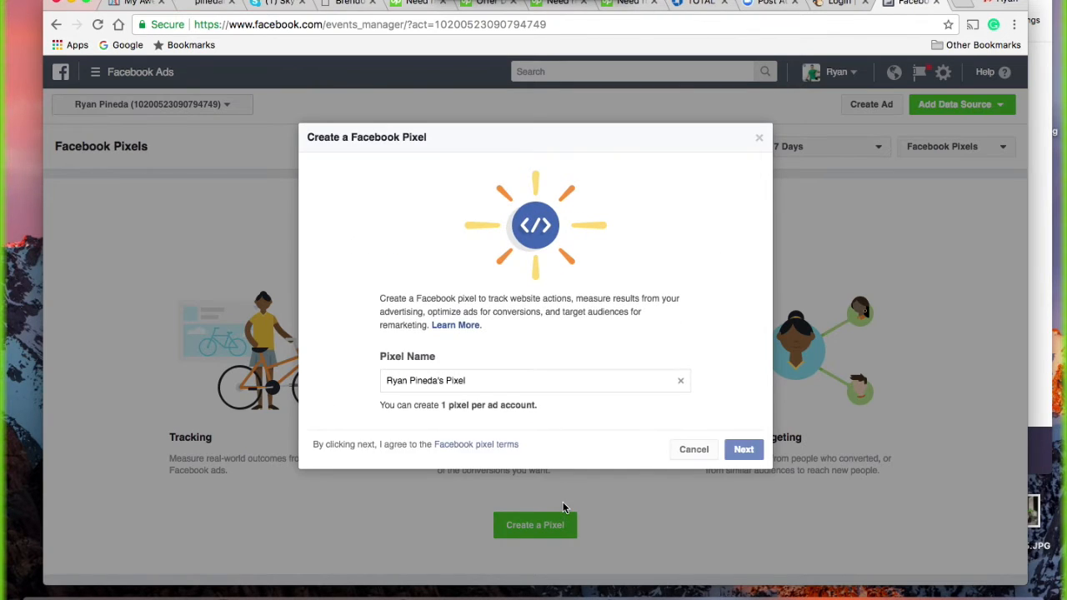
{"action": "left_click", "coordinate": [732, 450]}
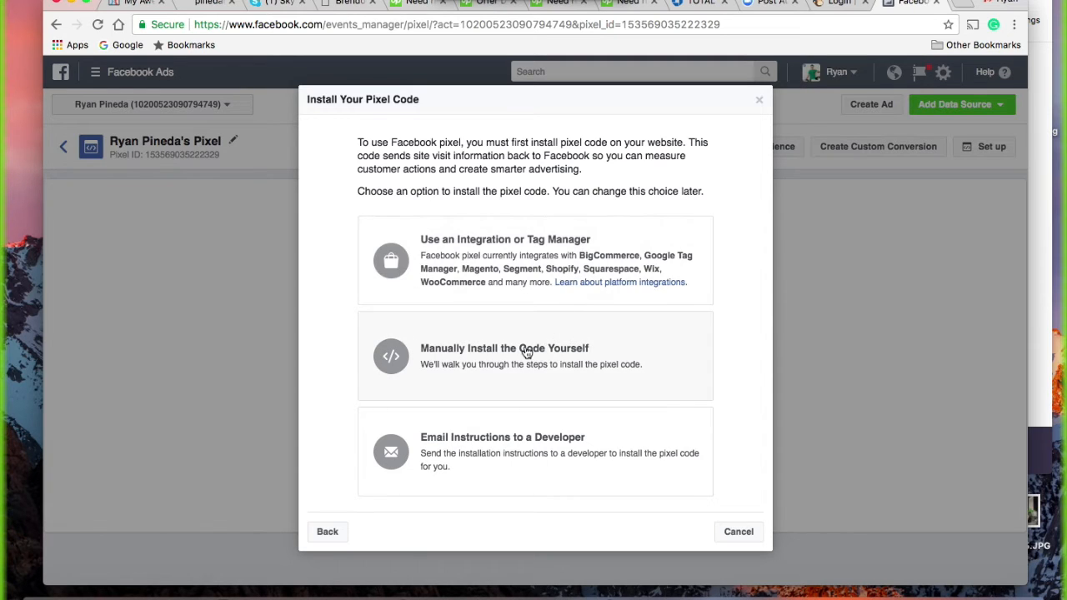
{"action": "left_click", "coordinate": [526, 352]}
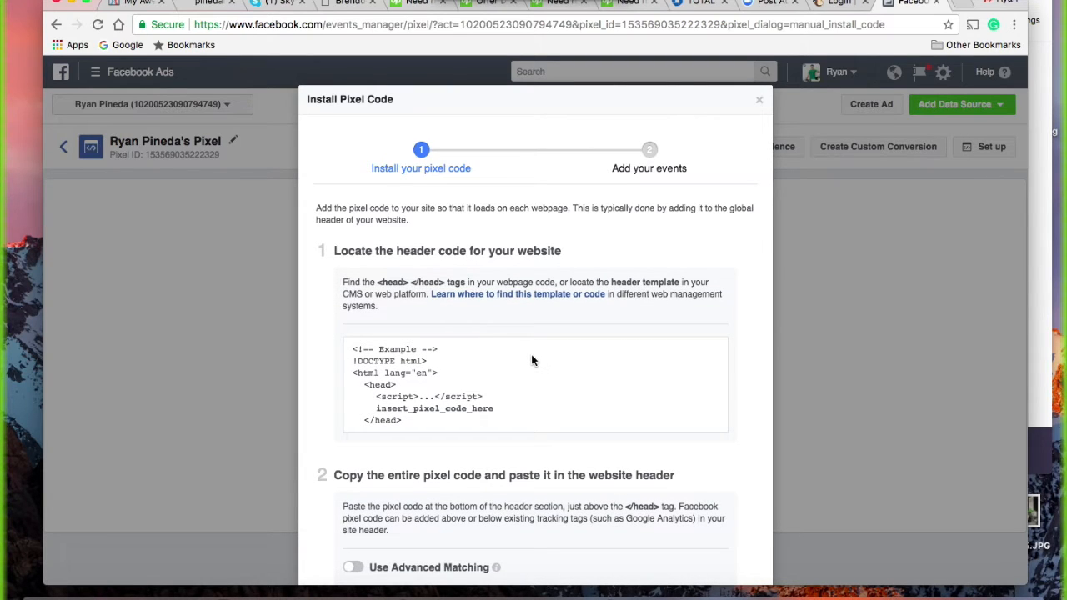
Step: Copy the entire Facebook pixel code from the installation instructions to the clipboard
{"action": "scroll", "coordinate": [531, 358], "scroll_direction": "down", "scroll_amount": 1}
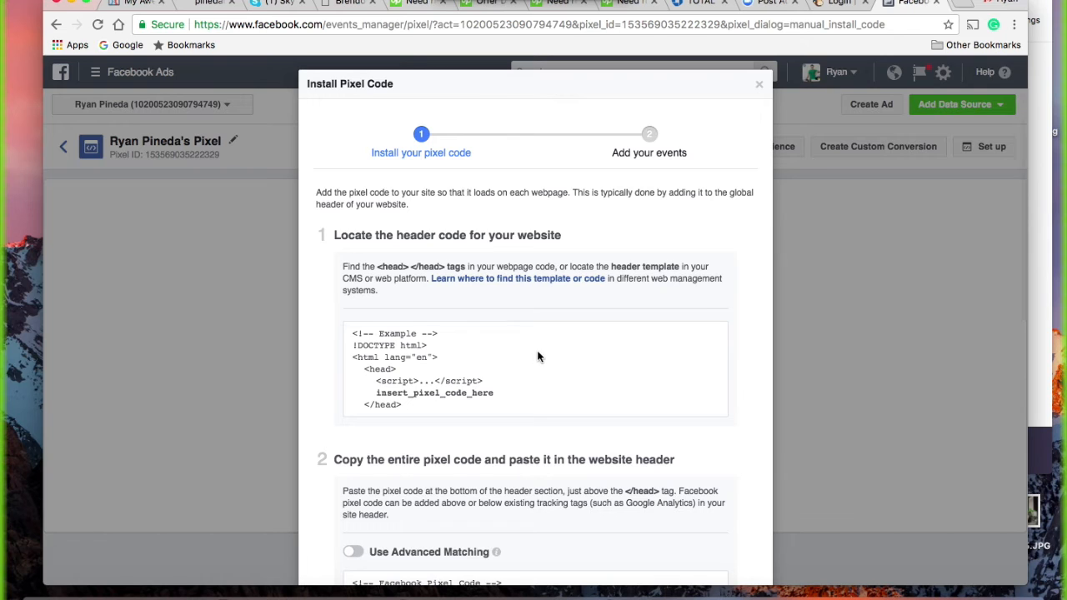
{"action": "scroll", "coordinate": [545, 344], "scroll_direction": "down", "scroll_amount": 3}
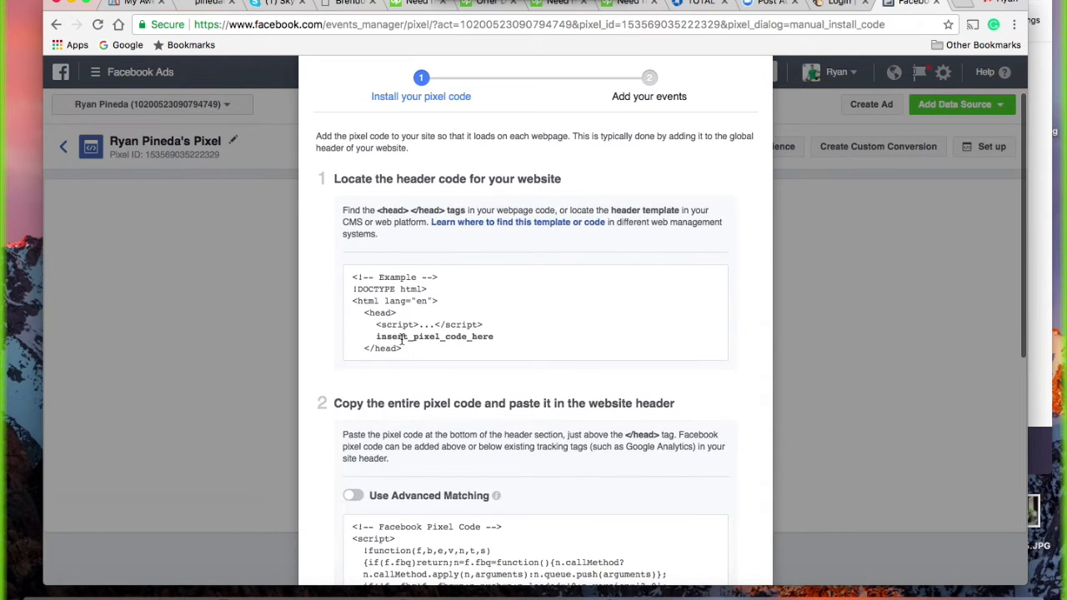
{"action": "scroll", "coordinate": [406, 346], "scroll_direction": "down", "scroll_amount": 5}
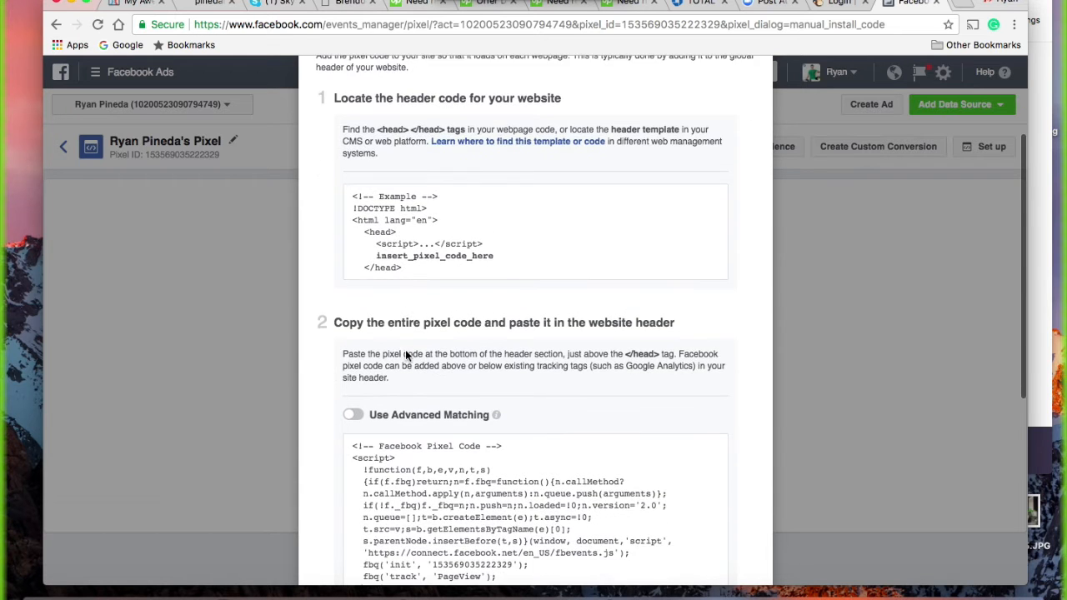
{"action": "scroll", "coordinate": [406, 357], "scroll_direction": "down", "scroll_amount": 2}
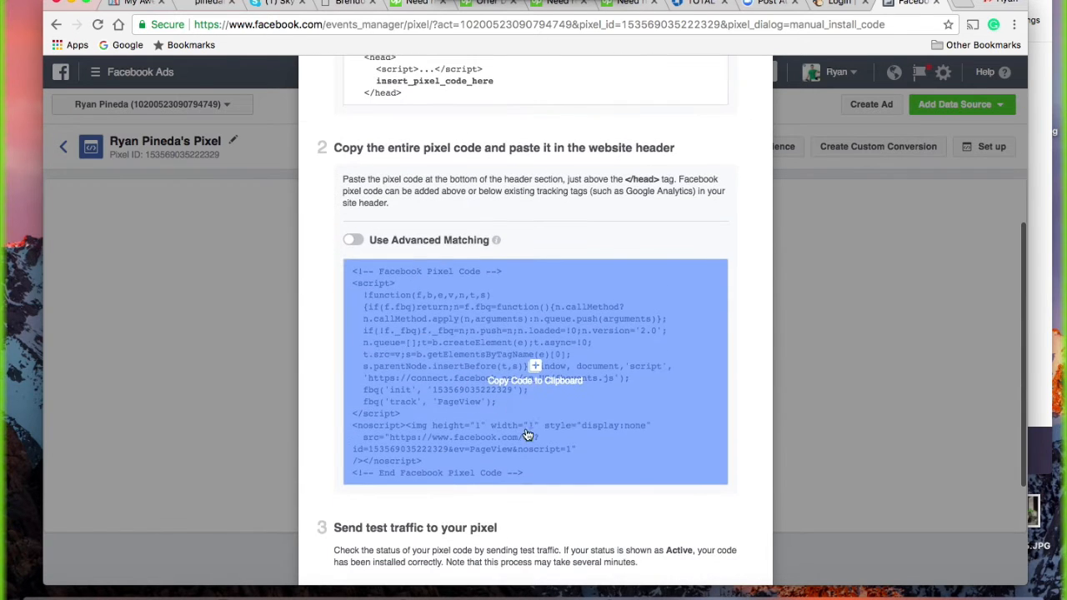
{"action": "left_click", "coordinate": [535, 371]}
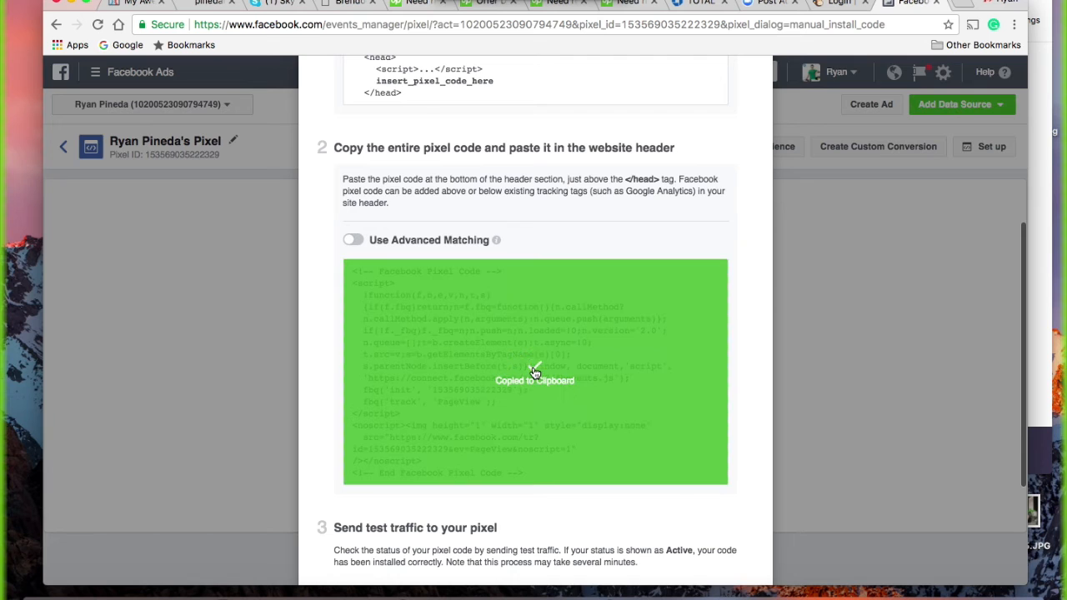
Step: Switch to the ClickFunnels page editor, paste the Facebook pixel code into the page's header tracking code and save the page
{"action": "left_click", "coordinate": [143, 8]}
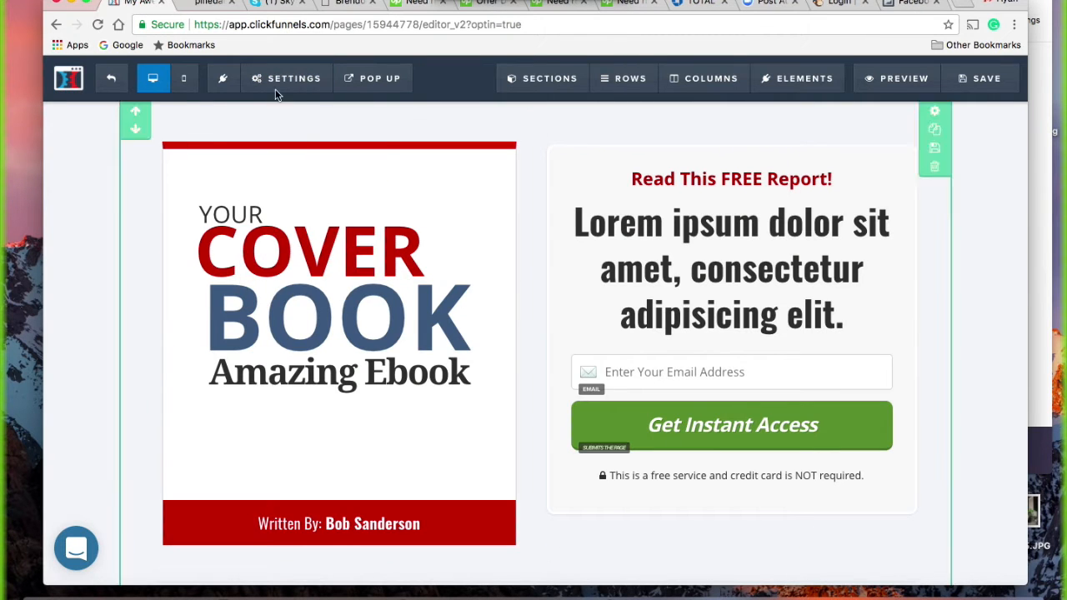
{"action": "mouse_move", "coordinate": [279, 83]}
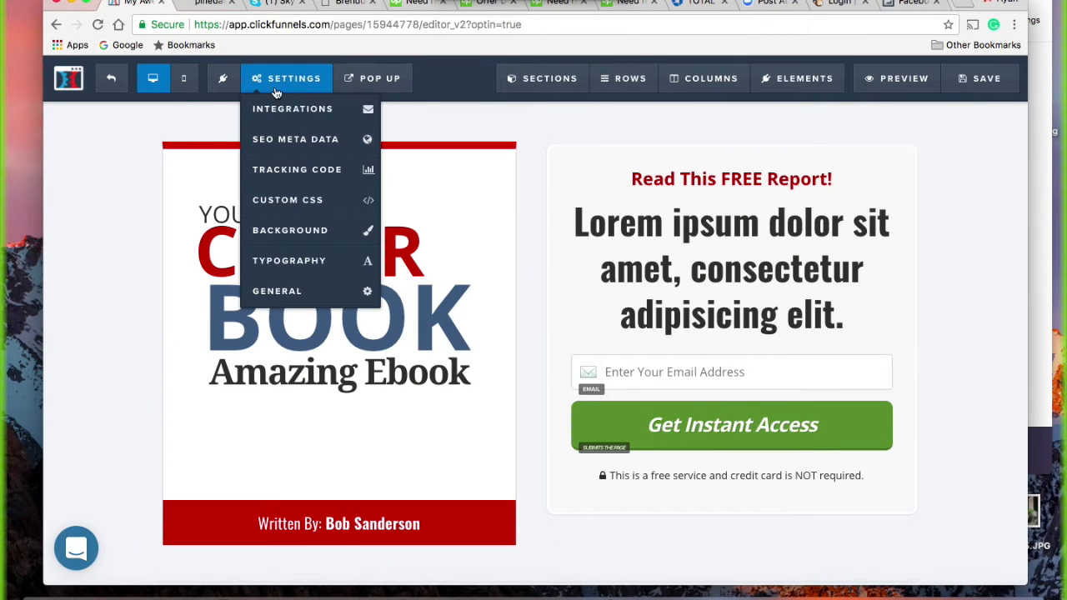
{"action": "left_click", "coordinate": [284, 165]}
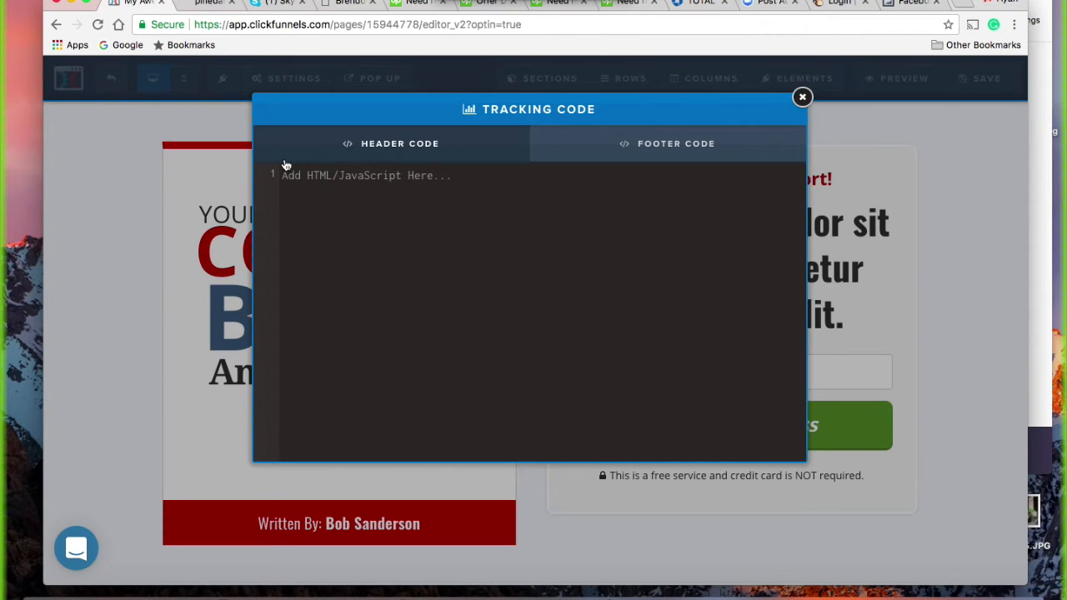
{"action": "left_click", "coordinate": [375, 202]}
{"action": "right_click", "coordinate": [375, 198]}
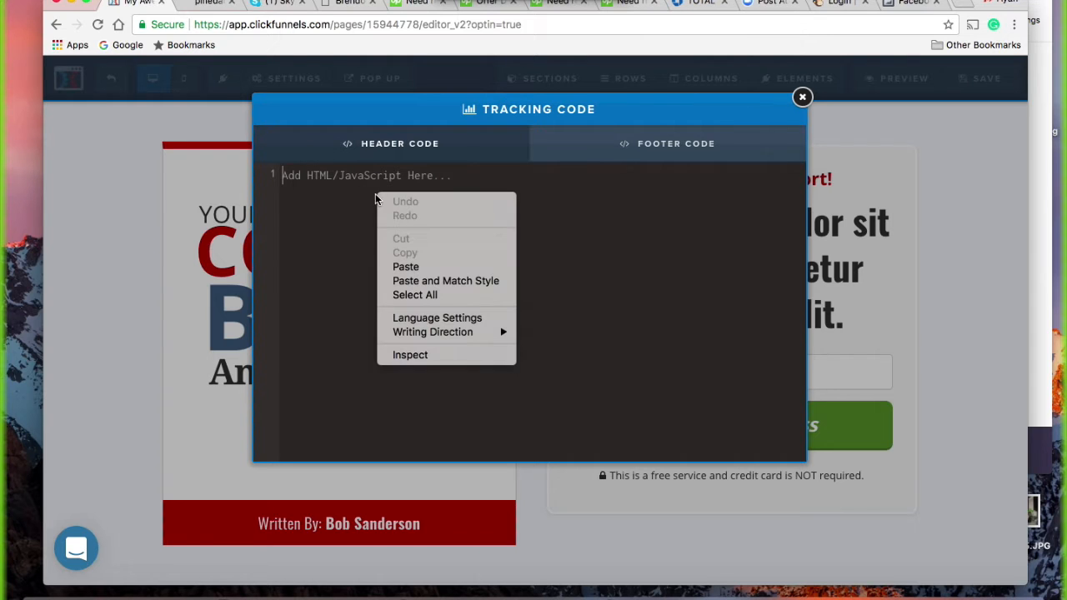
{"action": "left_click", "coordinate": [405, 266]}
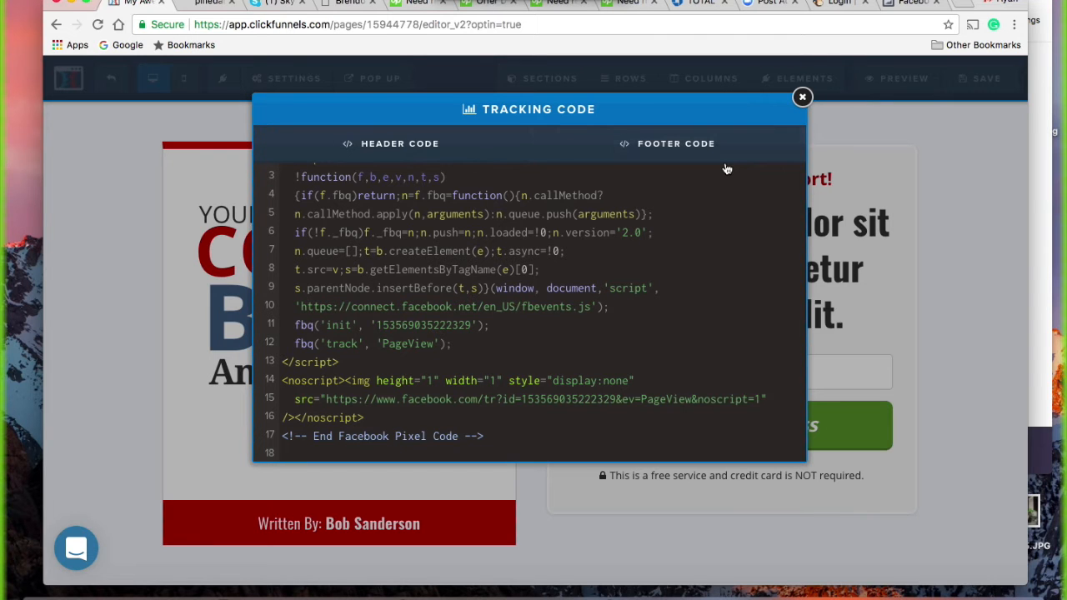
{"action": "left_click", "coordinate": [802, 96]}
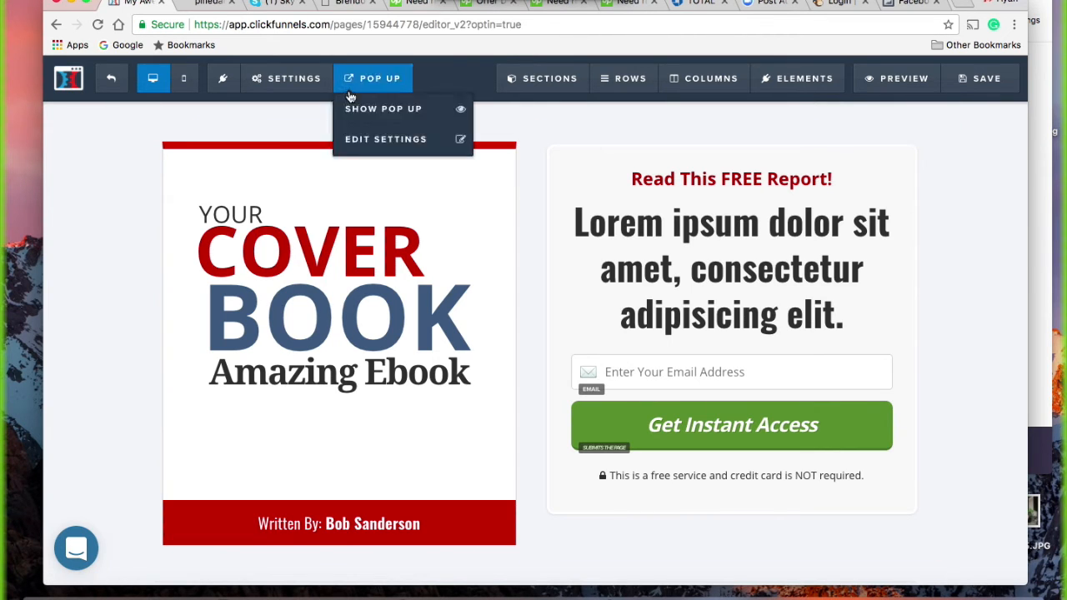
{"action": "left_click", "coordinate": [985, 94]}
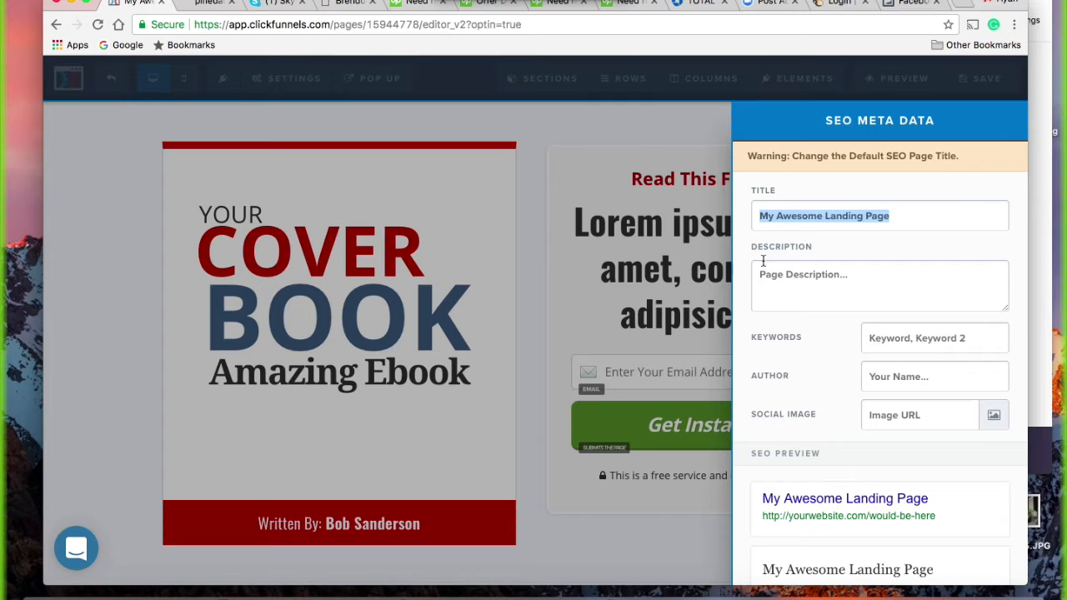
Step: Close the SEO settings, exit the opt-in page editor and open the funnel's Thank You step
{"action": "left_click", "coordinate": [660, 139]}
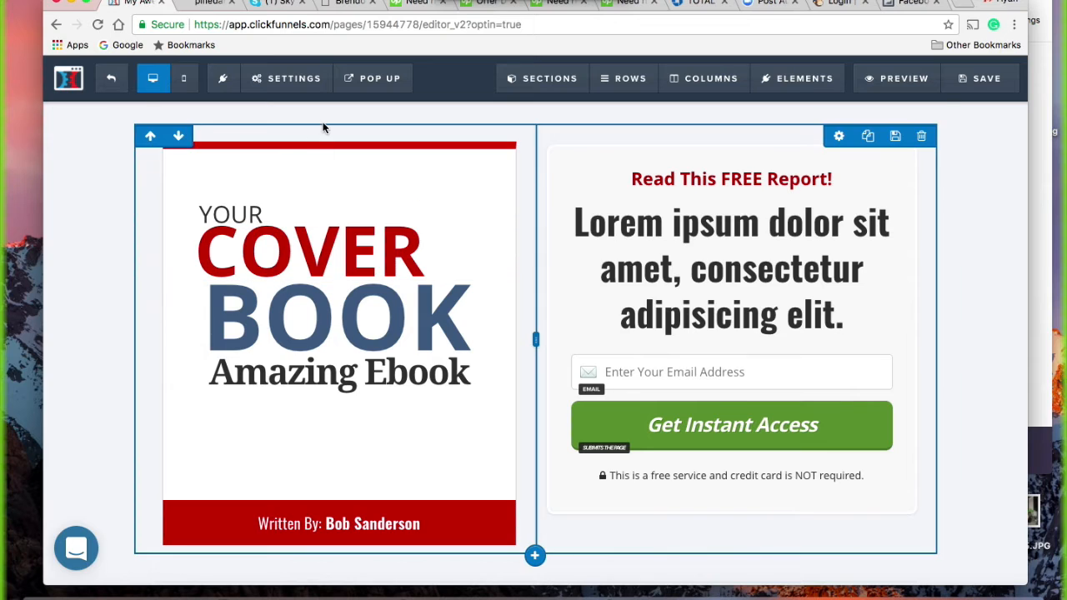
{"action": "left_click", "coordinate": [308, 90]}
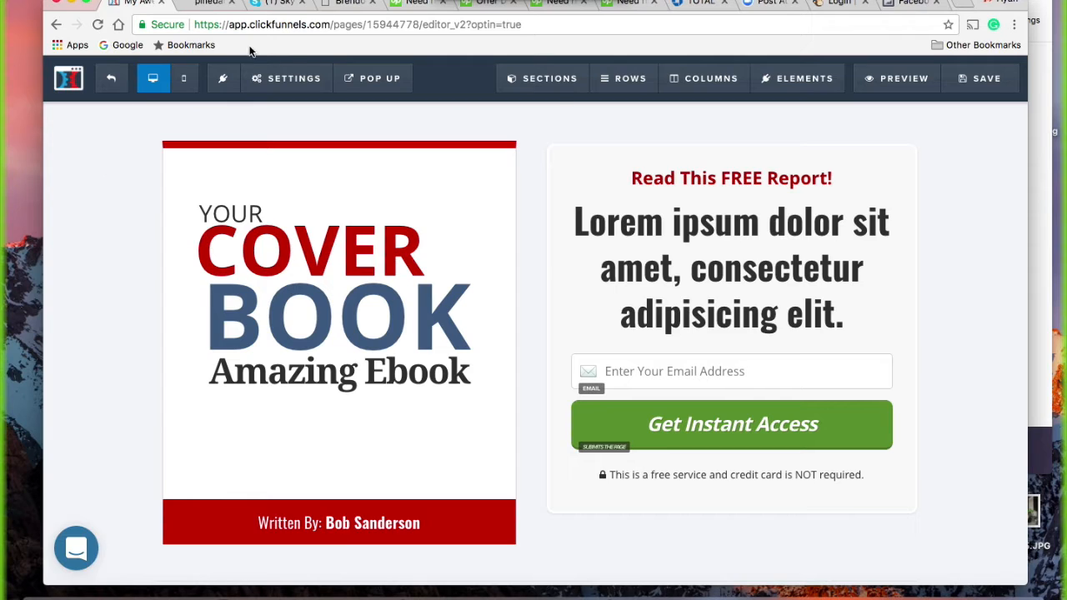
{"action": "left_click", "coordinate": [111, 85]}
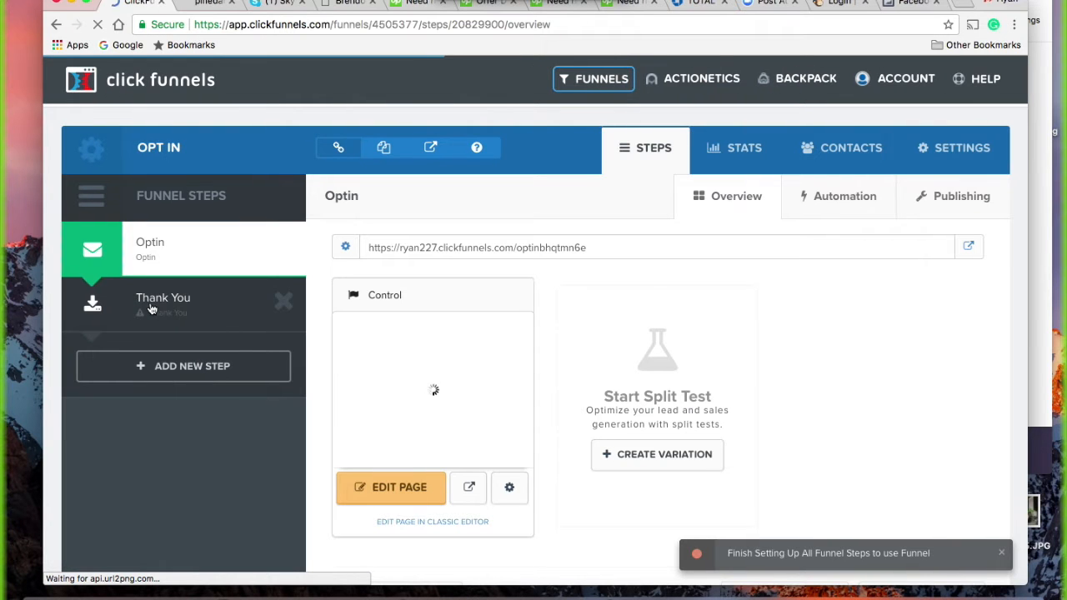
{"action": "left_click", "coordinate": [158, 312]}
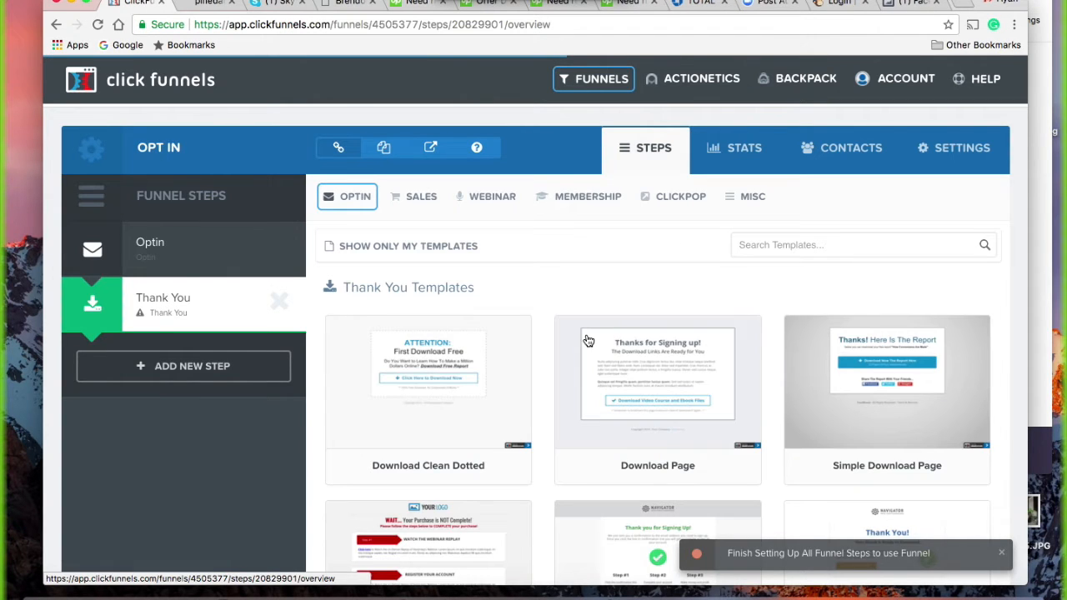
Step: Apply the Download Clean Dotted template to the Thank You step and open the page for editing
{"action": "scroll", "coordinate": [788, 342], "scroll_direction": "down", "scroll_amount": 1}
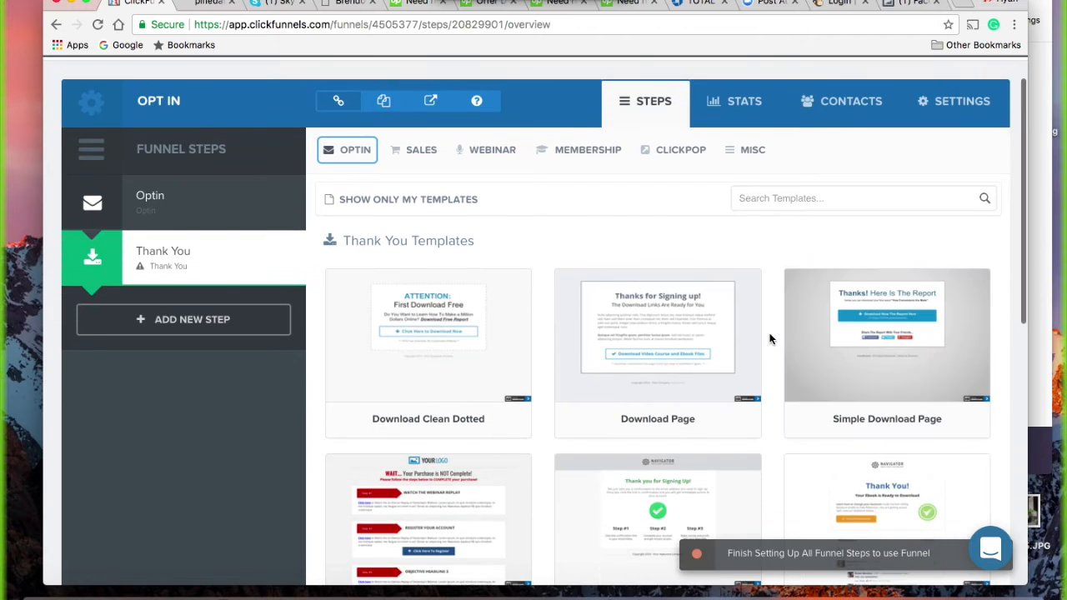
{"action": "scroll", "coordinate": [769, 338], "scroll_direction": "down", "scroll_amount": 3}
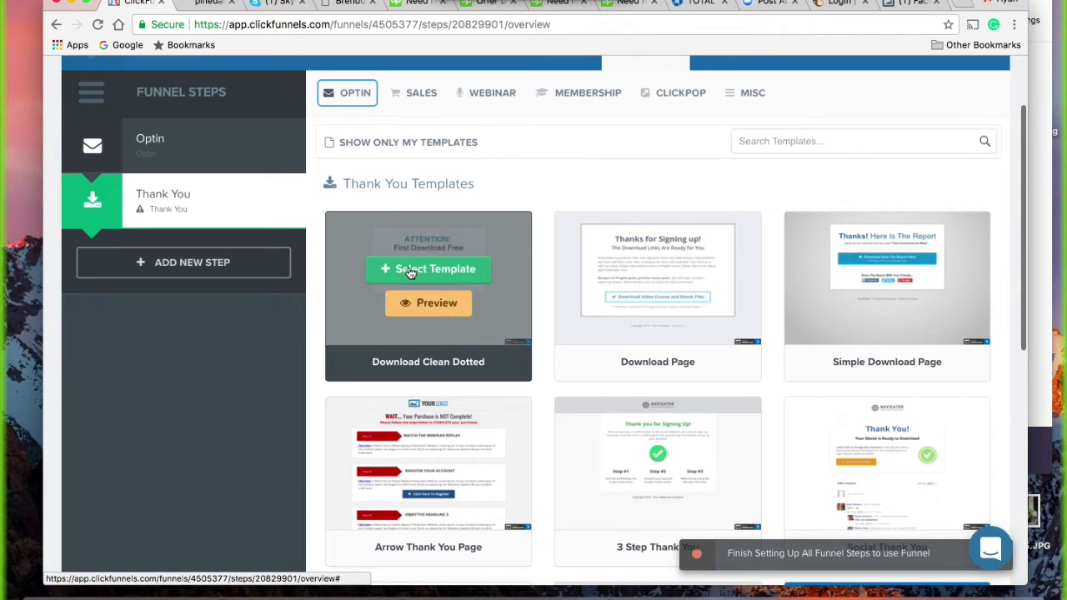
{"action": "left_click", "coordinate": [408, 270]}
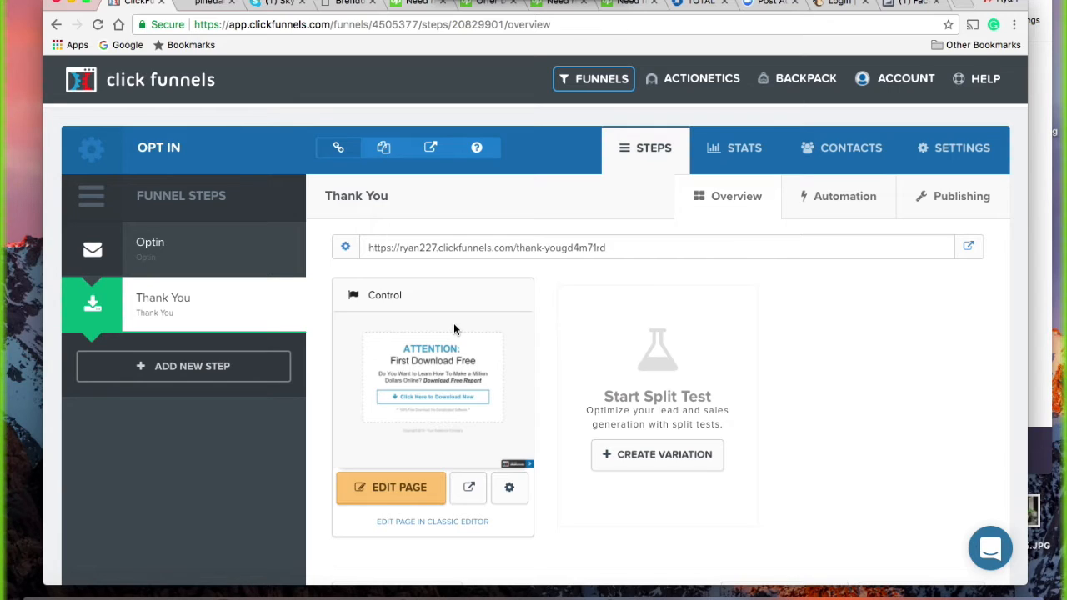
{"action": "left_click", "coordinate": [388, 486]}
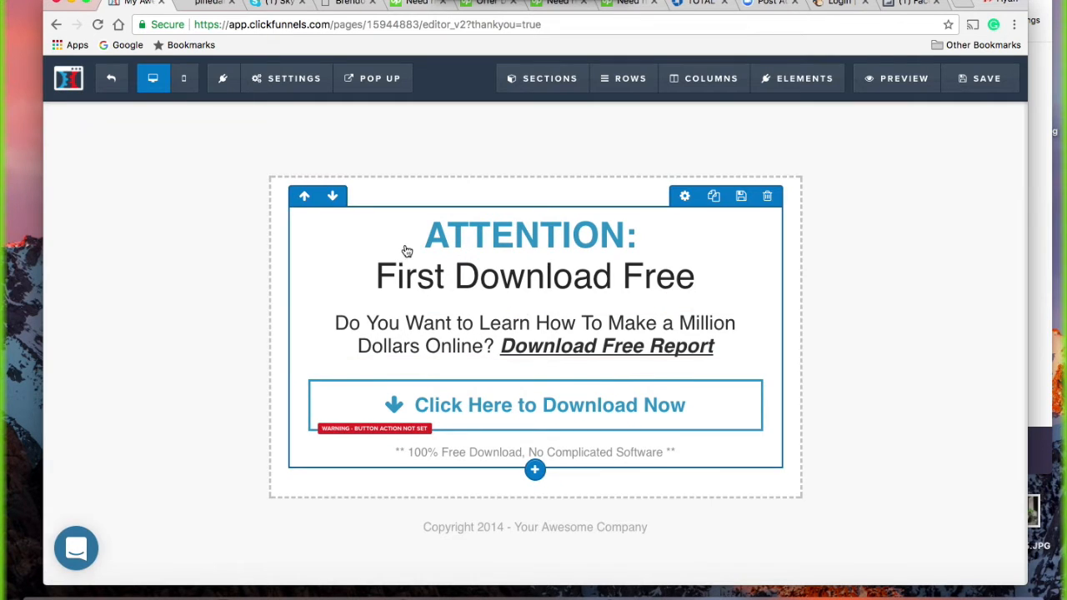
Step: Paste the copied Facebook pixel code into the thank-you page's header tracking code
{"action": "left_click", "coordinate": [297, 80]}
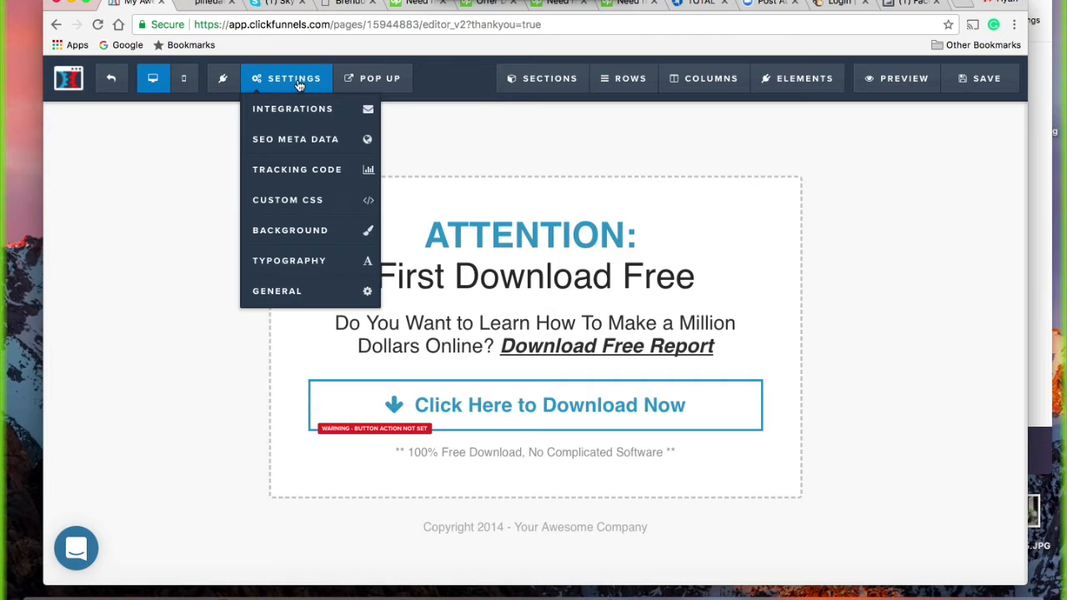
{"action": "left_click", "coordinate": [293, 175]}
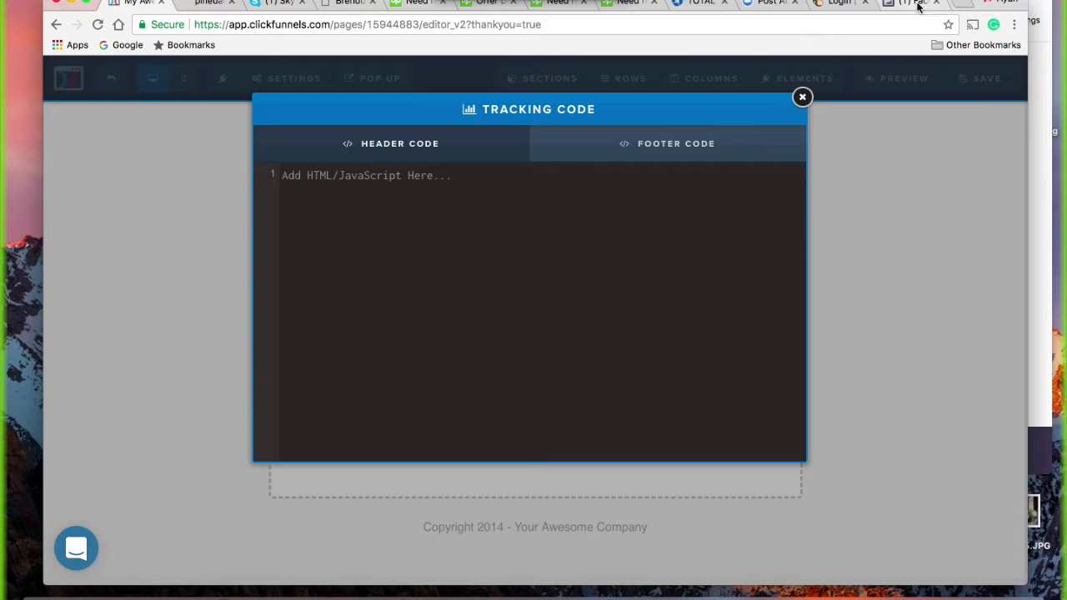
{"action": "right_click", "coordinate": [433, 195]}
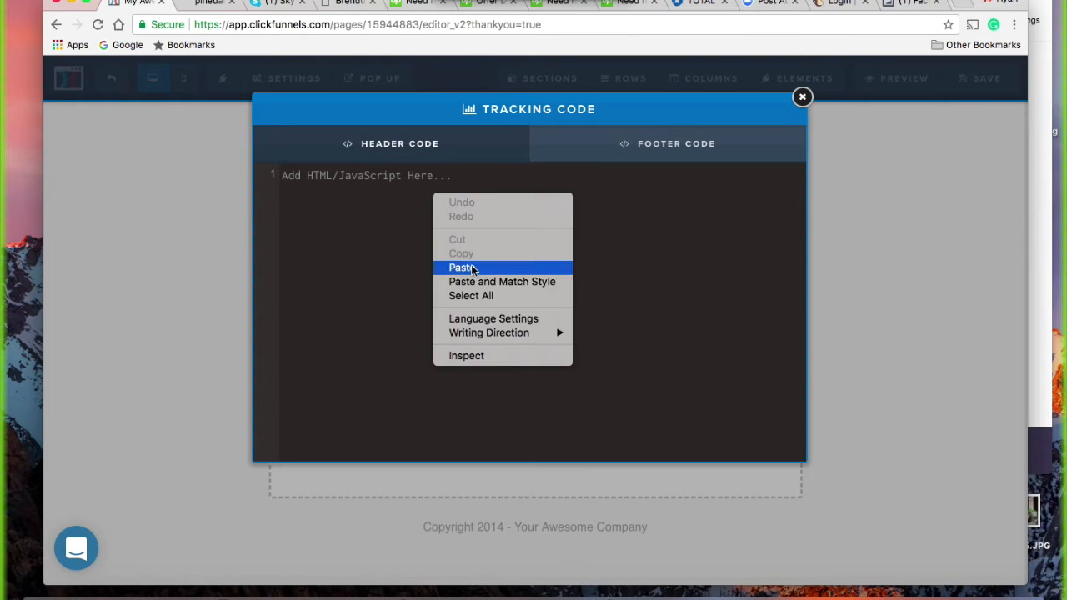
{"action": "left_click", "coordinate": [463, 267]}
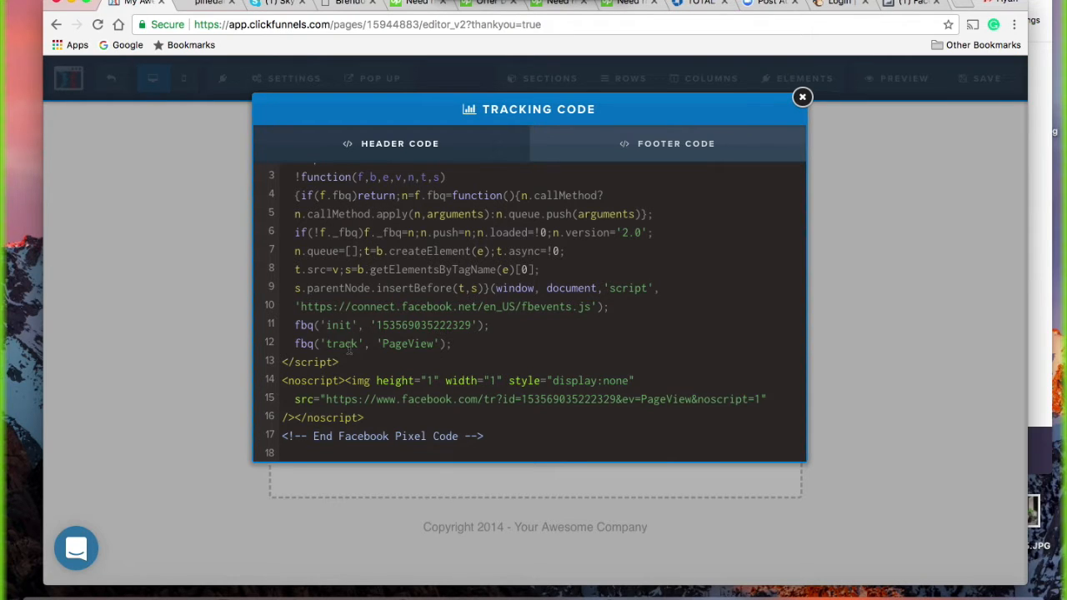
Step: Duplicate the fbq('track', 'PageView'); line onto a new line directly below it in the header code
{"action": "left_click_drag", "start_coordinate": [466, 344], "coordinate": [305, 341]}
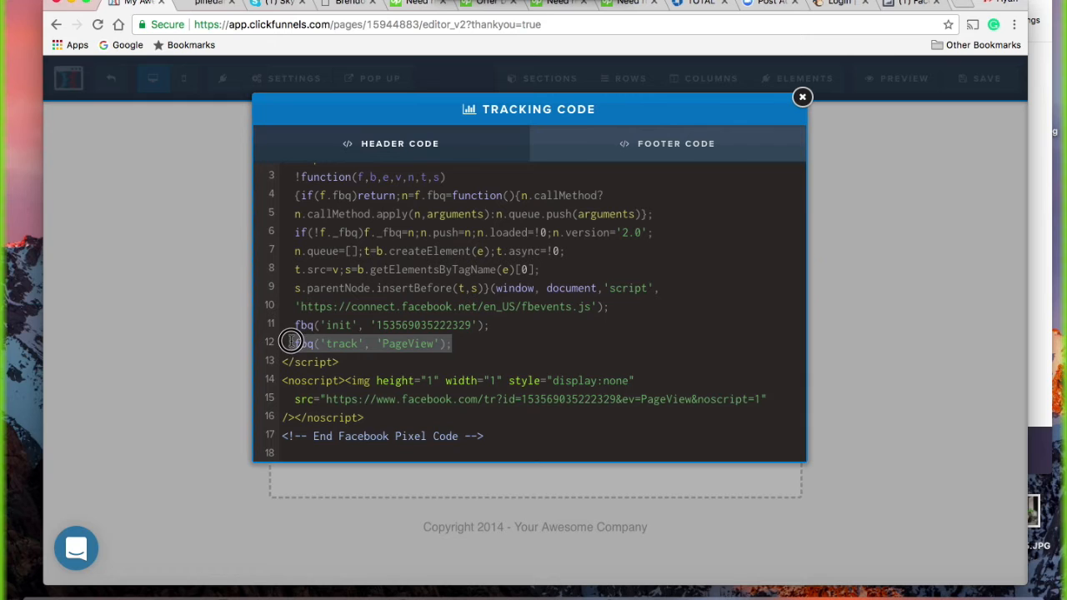
{"action": "right_click", "coordinate": [335, 344]}
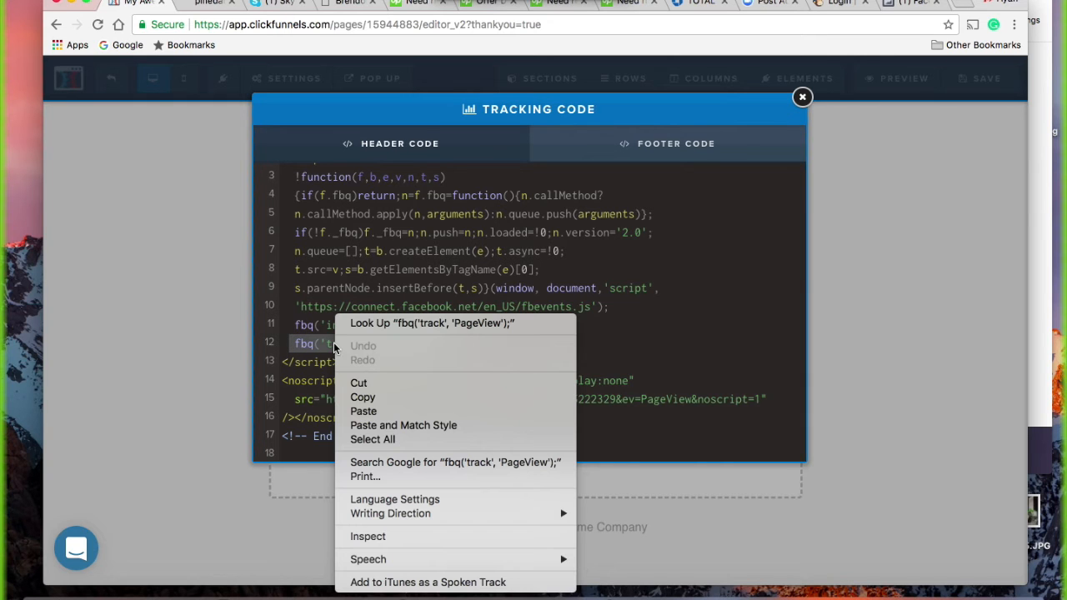
{"action": "left_click", "coordinate": [362, 396]}
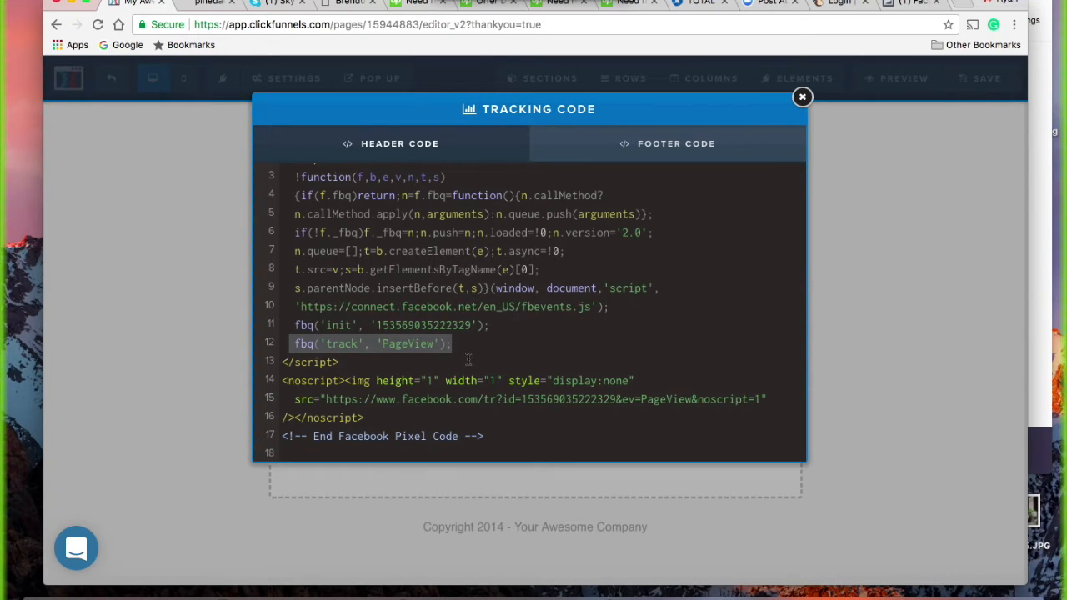
{"action": "right_click", "coordinate": [413, 355]}
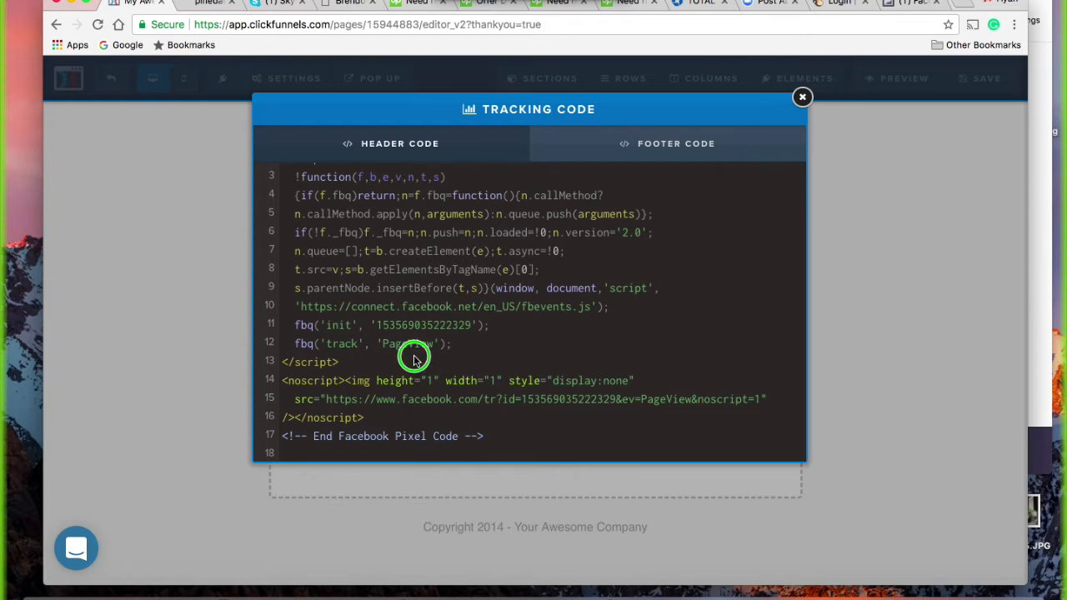
{"action": "left_click", "coordinate": [581, 349]}
{"action": "left_click", "coordinate": [589, 339]}
{"action": "key", "text": "Return"}
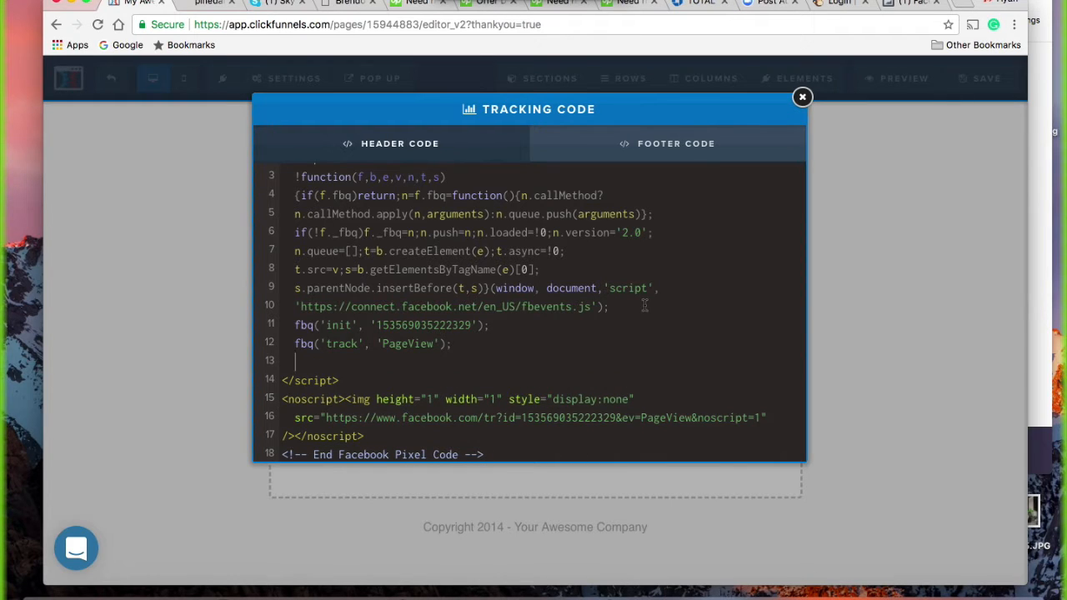
{"action": "right_click", "coordinate": [307, 367]}
{"action": "left_click", "coordinate": [353, 435]}
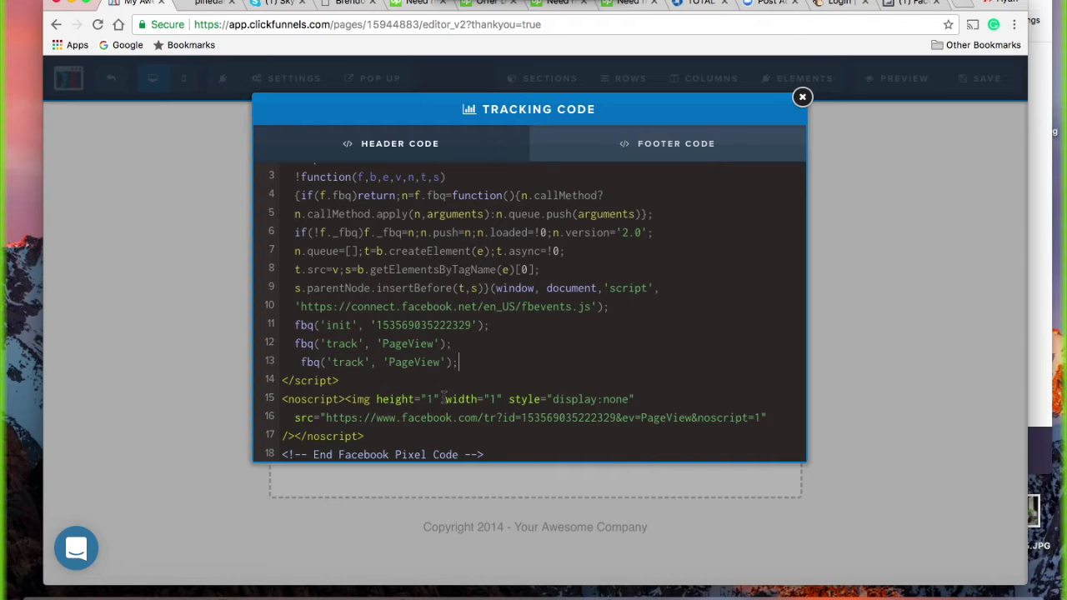
Step: Change the duplicated tracking event to 'Lead', remove the line's extra leading space and close the tracking code
{"action": "type", "text": "Lead"}
{"action": "key", "text": "BackSpace"}
{"action": "key", "text": "BackSpace"}
{"action": "key", "text": "BackSpace"}
{"action": "key", "text": "BackSpace"}
{"action": "left_click", "coordinate": [443, 362]}
{"action": "key", "text": "BackSpace"}
{"action": "key", "text": "BackSpace"}
{"action": "key", "text": "BackSpace"}
{"action": "key", "text": "BackSpace"}
{"action": "key", "text": "BackSpace"}
{"action": "key", "text": "BackSpace"}
{"action": "key", "text": "BackSpace"}
{"action": "key", "text": "BackSpace"}
{"action": "type", "text": "Lead"}
{"action": "left_click", "coordinate": [301, 362]}
{"action": "key", "text": "BackSpace"}
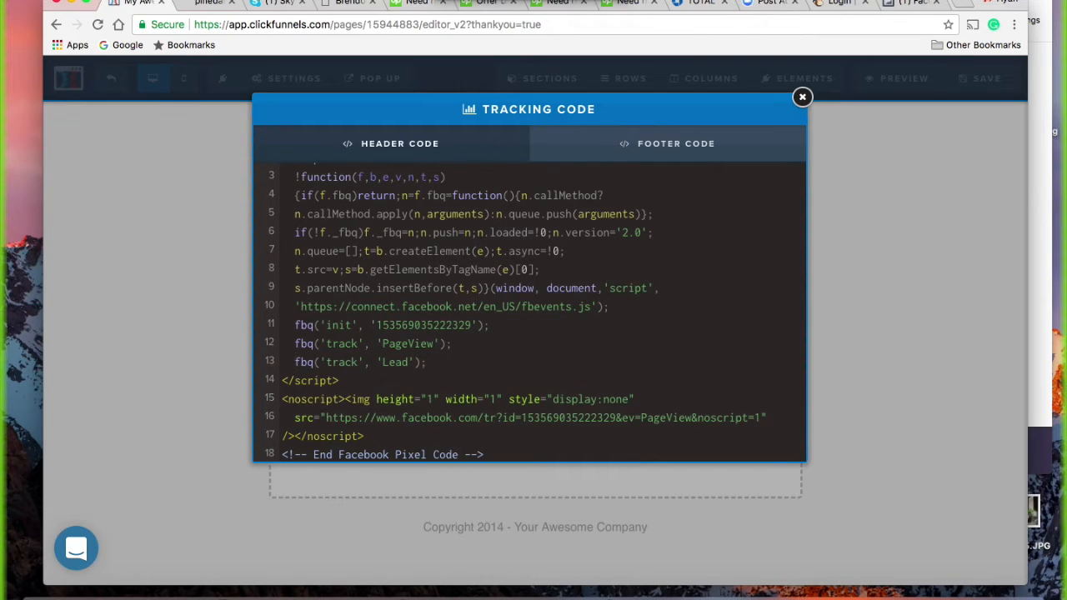
{"action": "left_click", "coordinate": [443, 369]}
{"action": "left_click", "coordinate": [803, 97]}
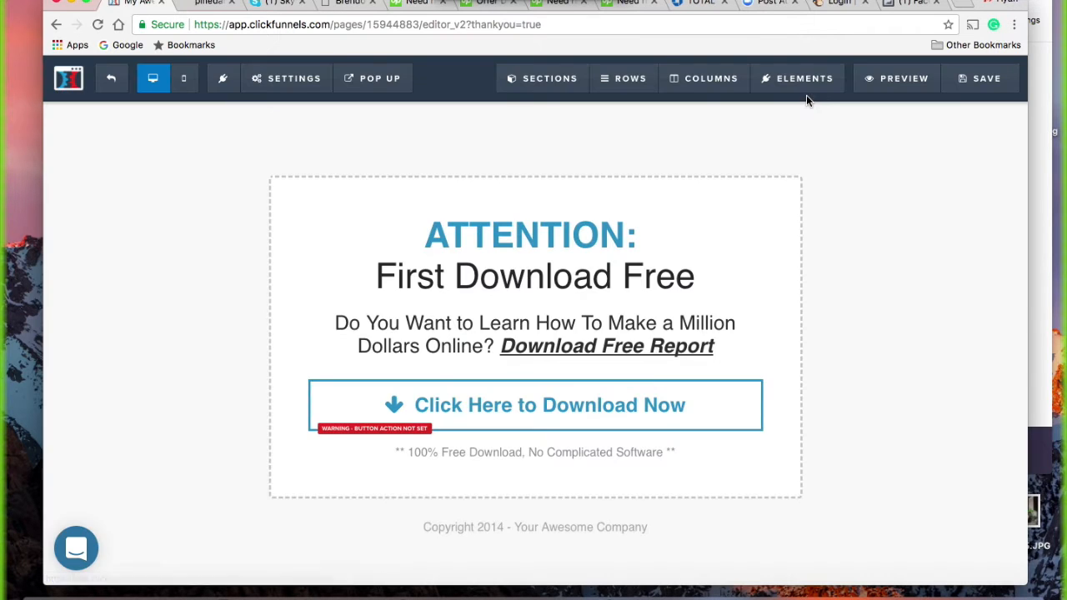
{"action": "right_click", "coordinate": [748, 592]}
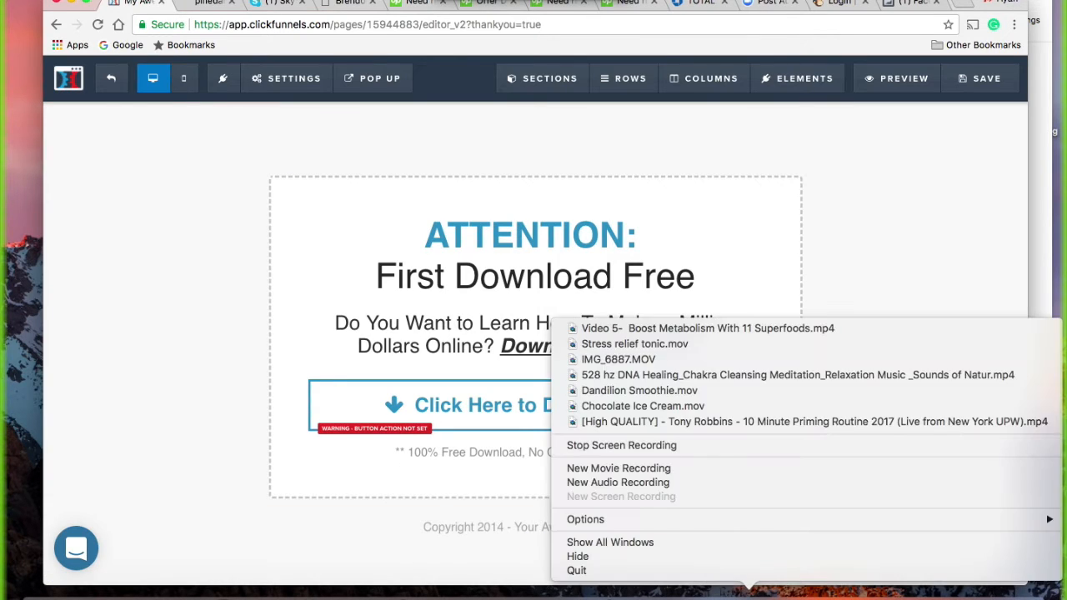
{"action": "left_click", "coordinate": [923, 245]}
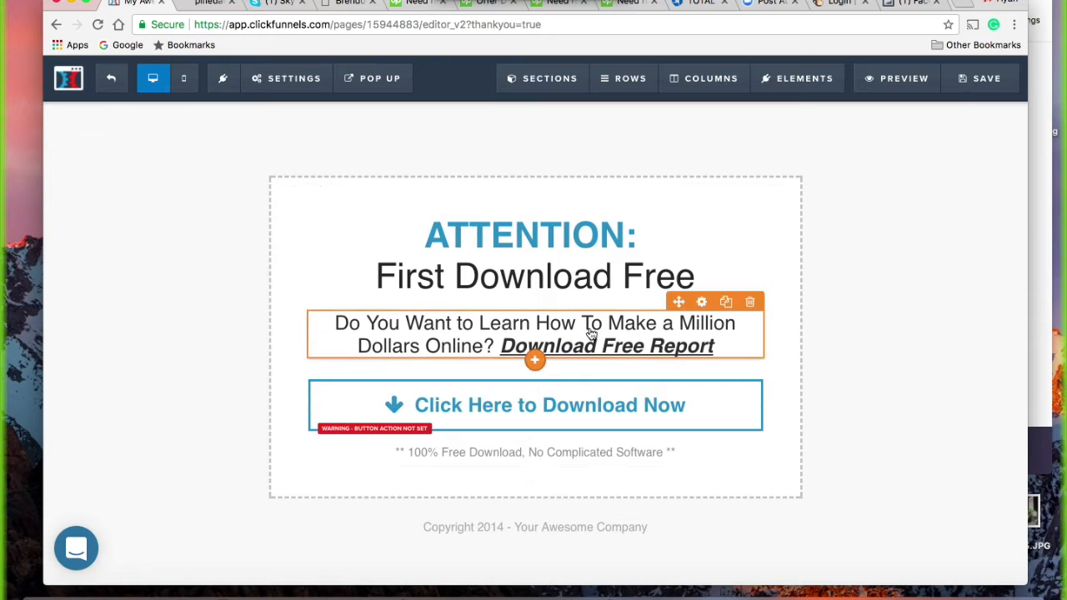
Step: Add a Video element between the sub-headline and the download button of the thank-you page
{"action": "left_click", "coordinate": [533, 362]}
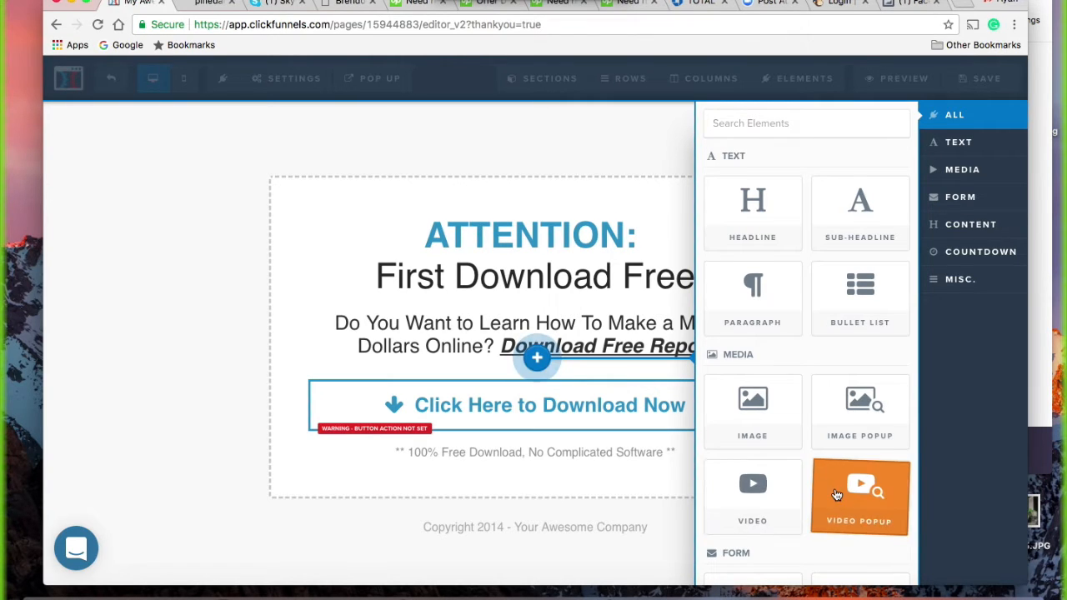
{"action": "scroll", "coordinate": [836, 495], "scroll_direction": "down", "scroll_amount": 2}
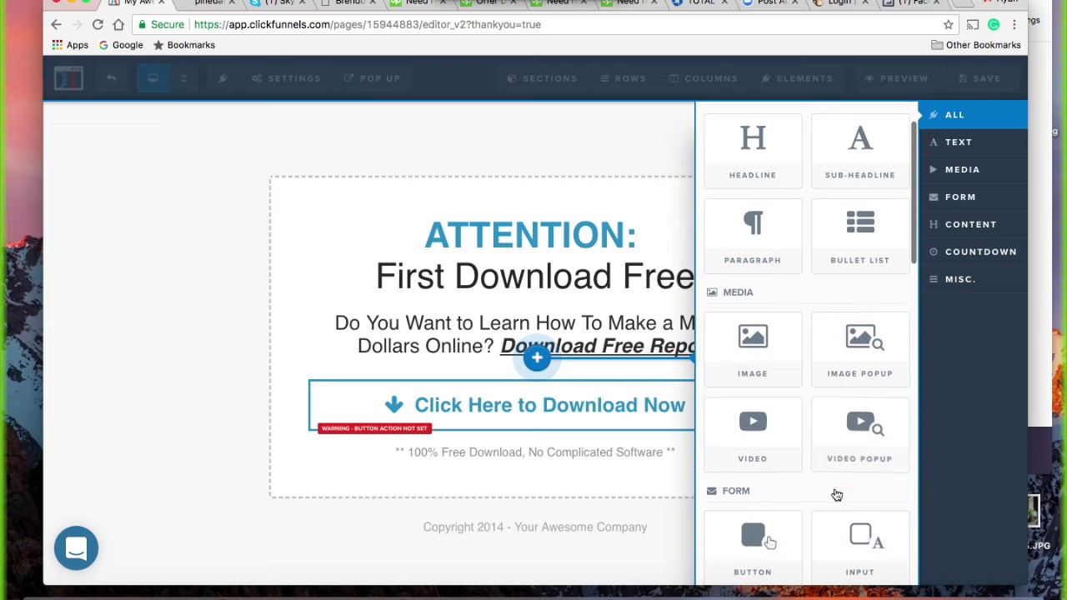
{"action": "left_click", "coordinate": [751, 433]}
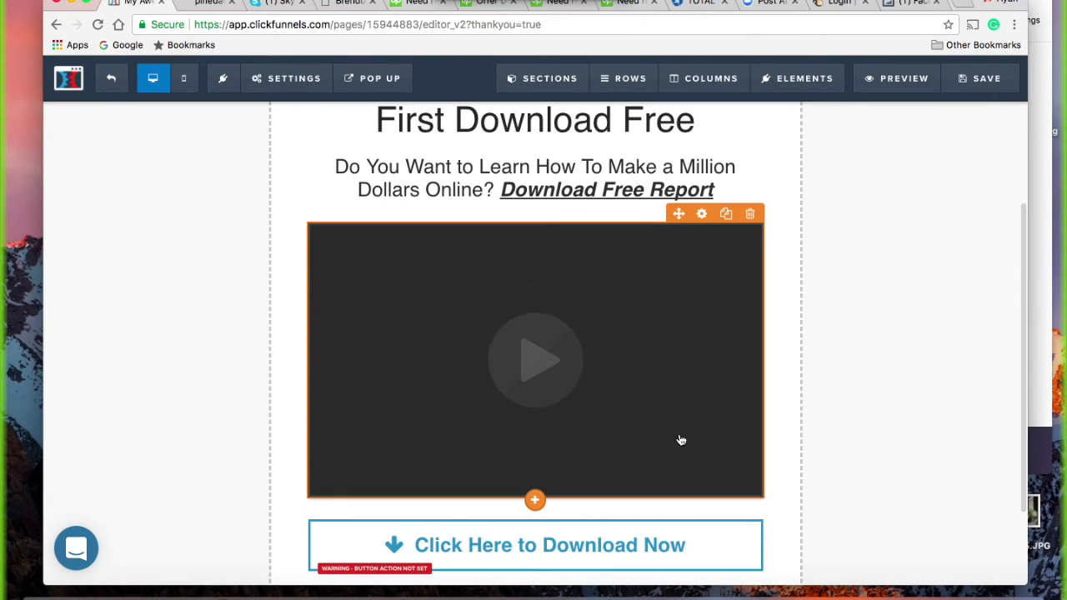
Step: Examine the new video element's embed setting and available video types, and close its settings without changes
{"action": "left_click", "coordinate": [550, 396]}
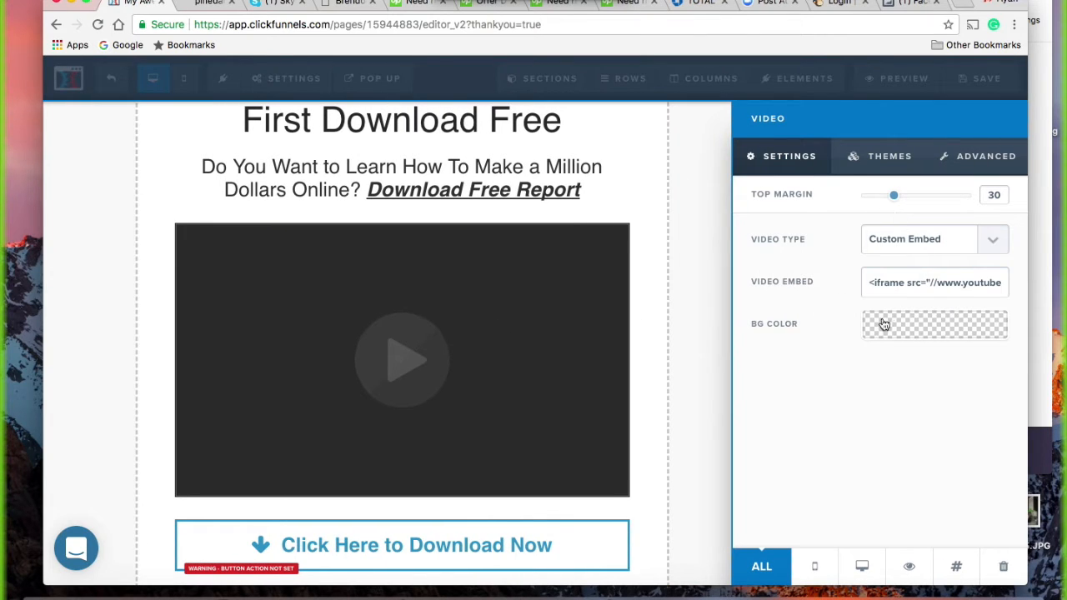
{"action": "left_click", "coordinate": [906, 282]}
{"action": "left_click", "coordinate": [996, 244]}
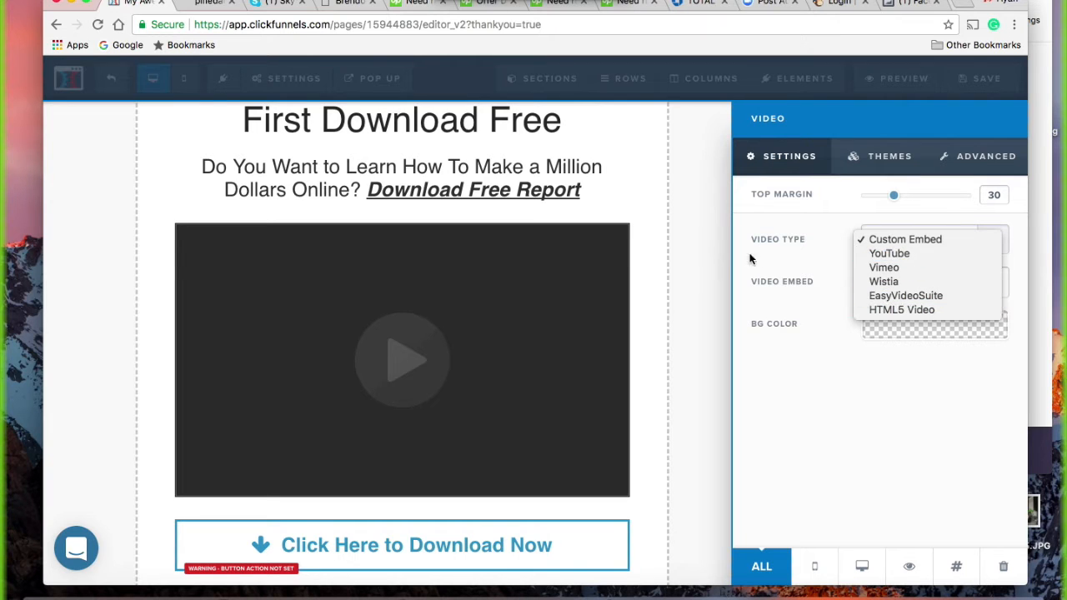
{"action": "left_click", "coordinate": [691, 258]}
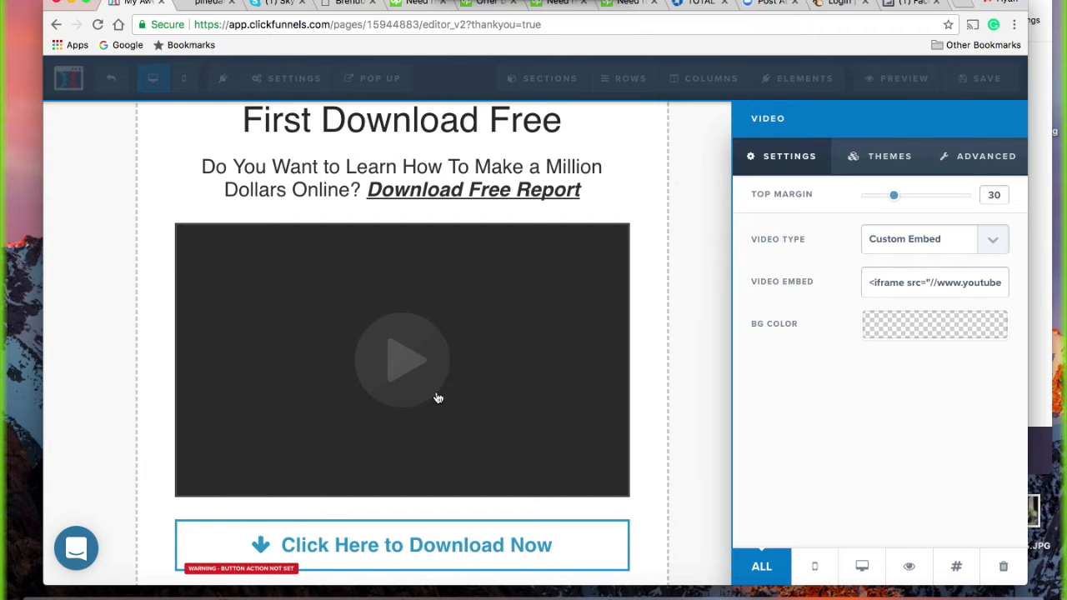
{"action": "left_click", "coordinate": [710, 173]}
{"action": "scroll", "coordinate": [566, 276], "scroll_direction": "up", "scroll_amount": 2}
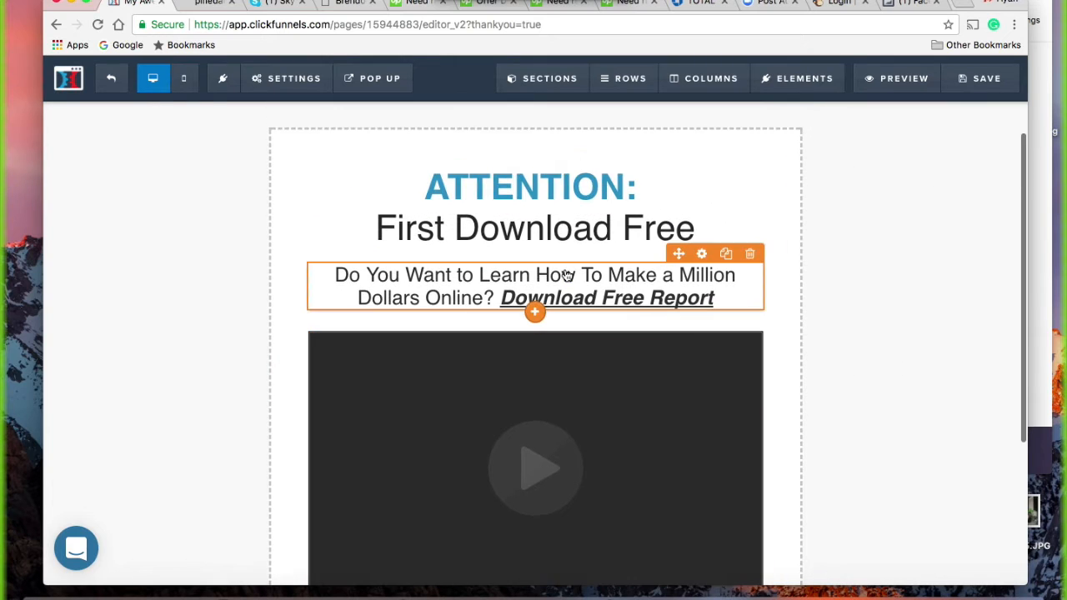
{"action": "scroll", "coordinate": [566, 276], "scroll_direction": "down", "scroll_amount": 2}
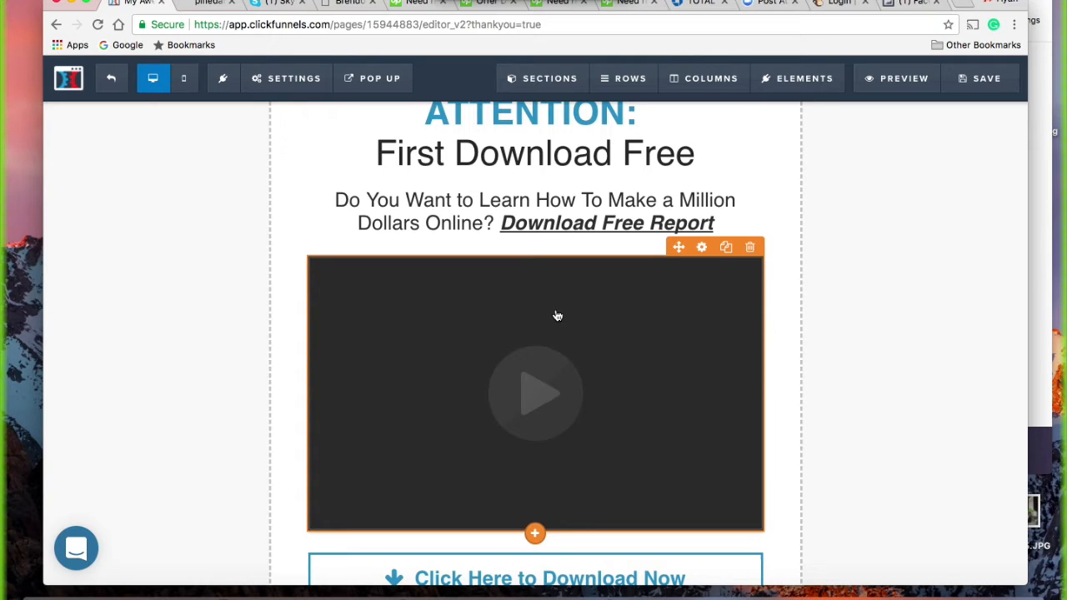
{"action": "scroll", "coordinate": [571, 350], "scroll_direction": "down", "scroll_amount": 2}
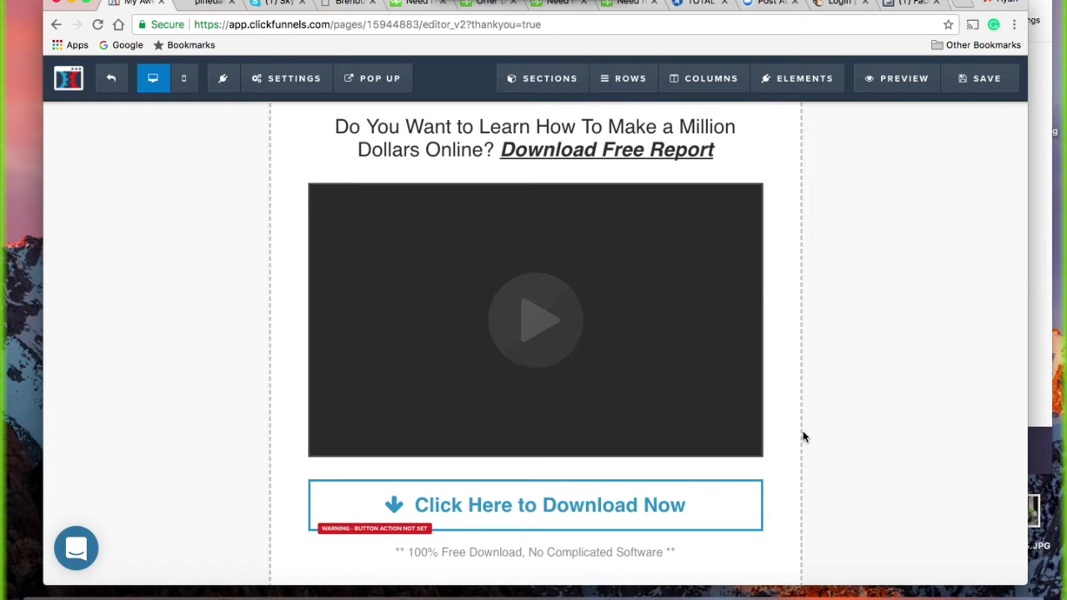
{"action": "scroll", "coordinate": [724, 362], "scroll_direction": "up", "scroll_amount": 1}
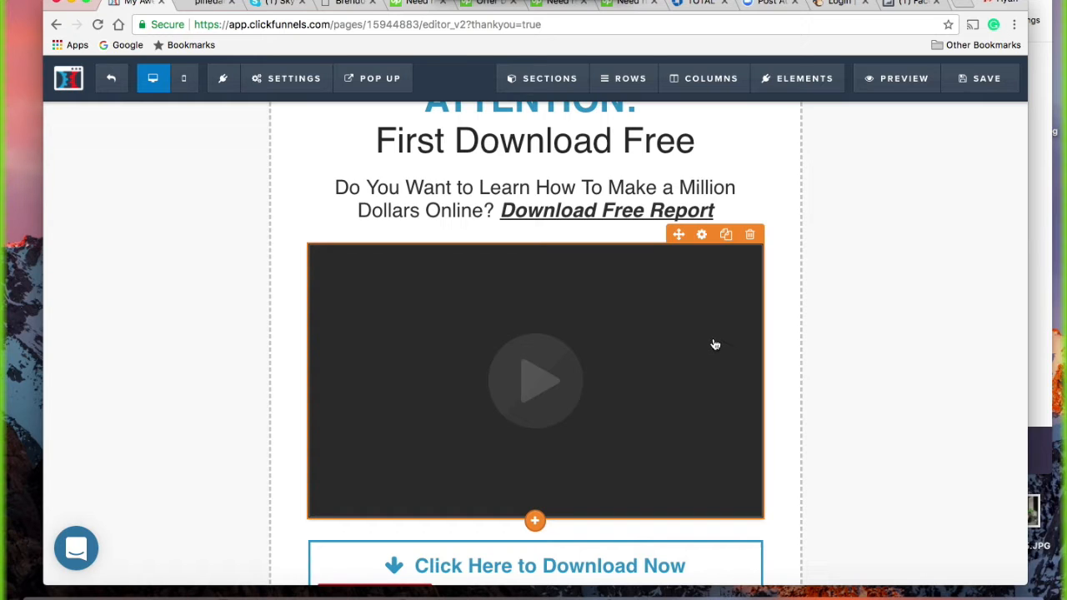
{"action": "scroll", "coordinate": [609, 381], "scroll_direction": "up", "scroll_amount": 2}
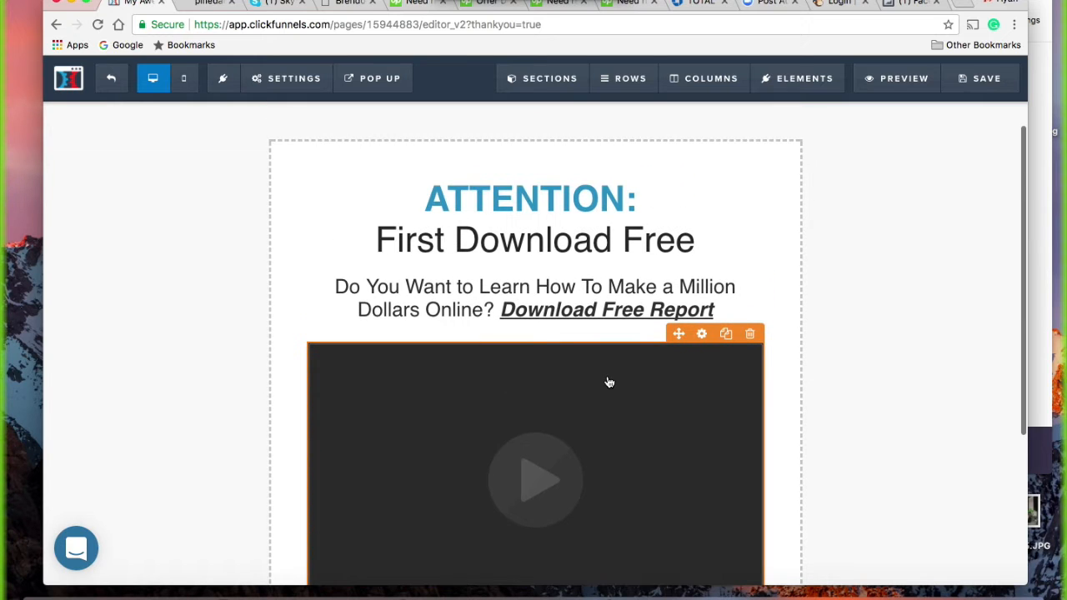
{"action": "scroll", "coordinate": [610, 381], "scroll_direction": "down", "scroll_amount": 2}
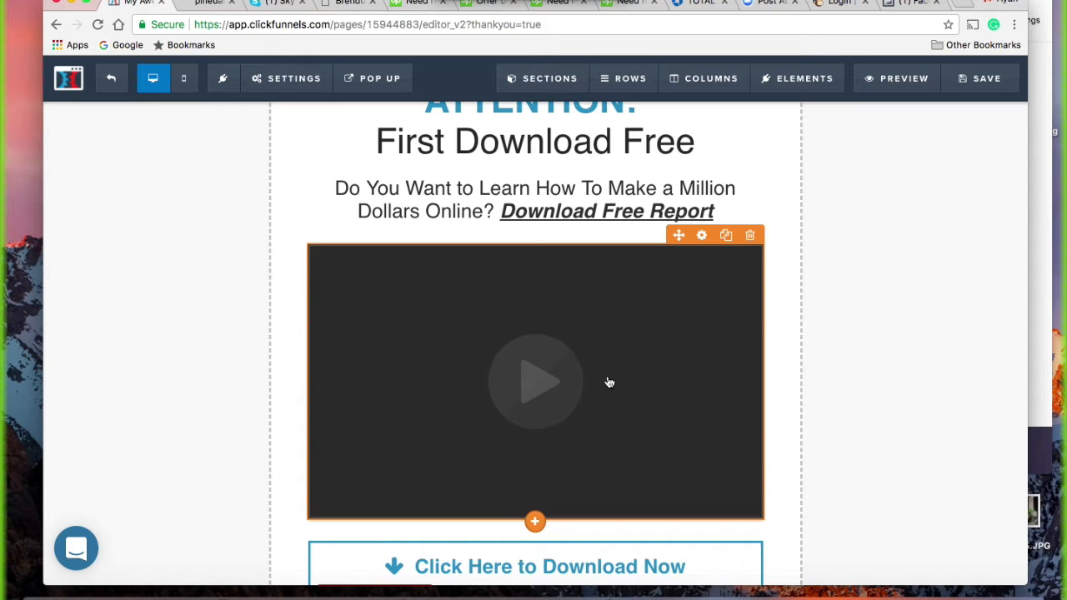
{"action": "scroll", "coordinate": [609, 383], "scroll_direction": "up", "scroll_amount": 4}
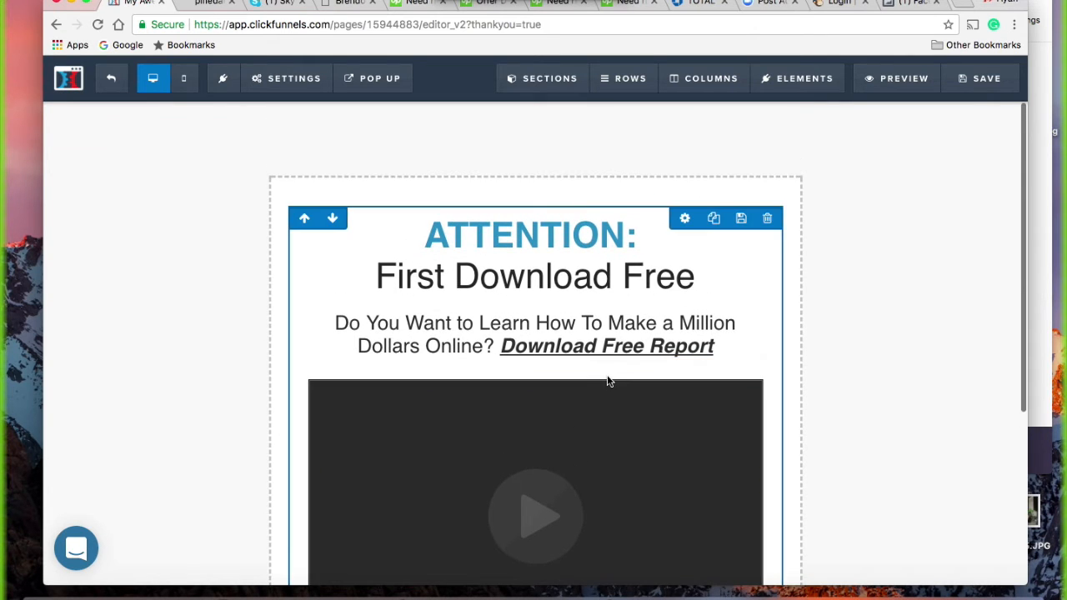
Step: Examine the thank-you page from the headline through the video to the download button and footer
{"action": "scroll", "coordinate": [609, 381], "scroll_direction": "down", "scroll_amount": 7}
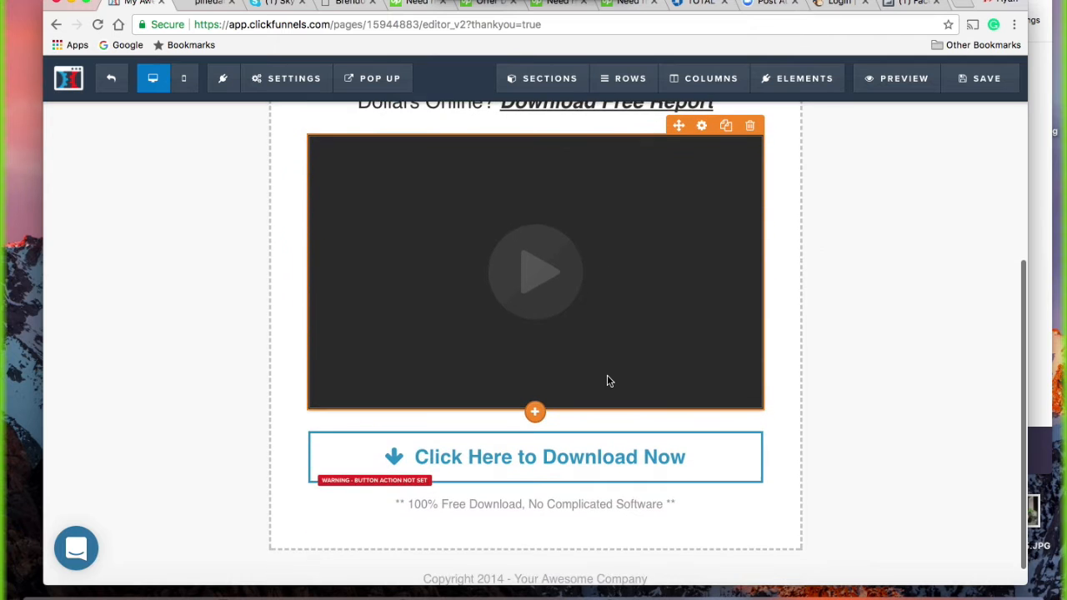
{"action": "scroll", "coordinate": [609, 382], "scroll_direction": "up", "scroll_amount": 4}
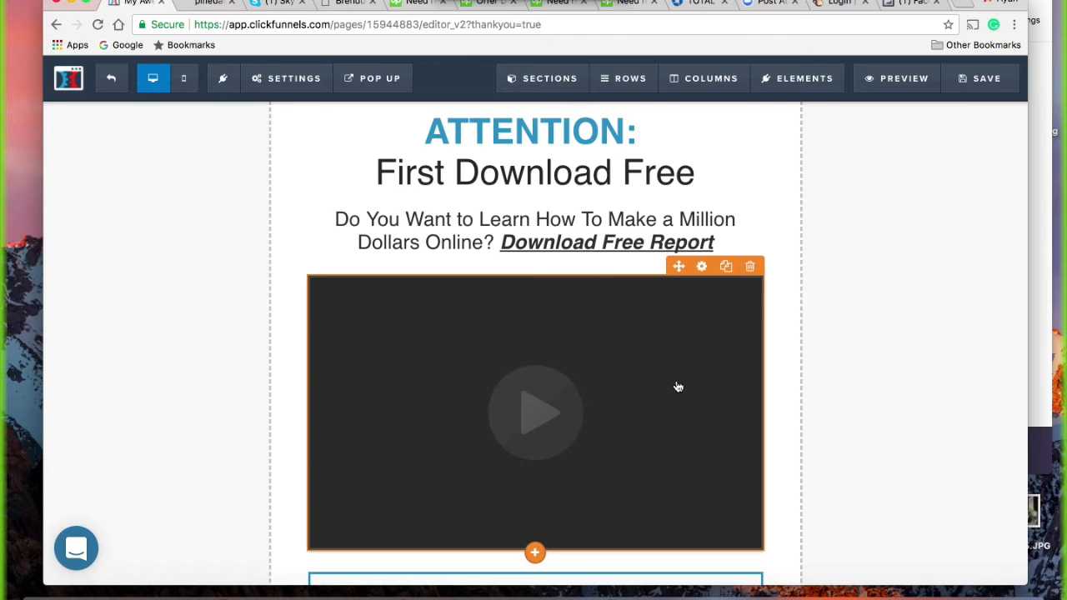
{"action": "scroll", "coordinate": [641, 421], "scroll_direction": "down", "scroll_amount": 3}
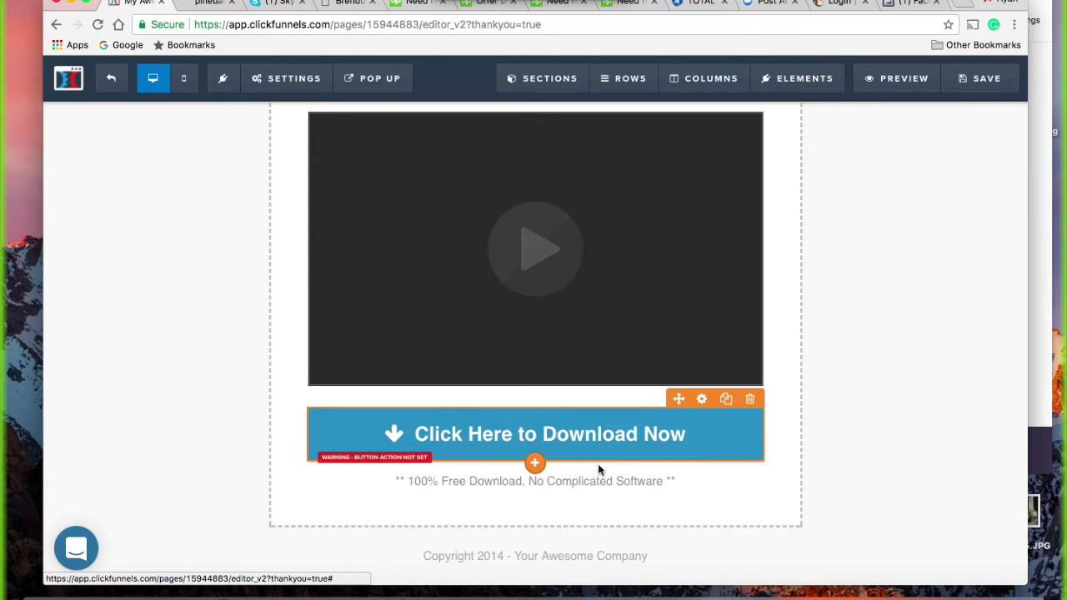
{"action": "scroll", "coordinate": [608, 500], "scroll_direction": "up", "scroll_amount": 1}
{"action": "scroll", "coordinate": [612, 498], "scroll_direction": "up", "scroll_amount": 5}
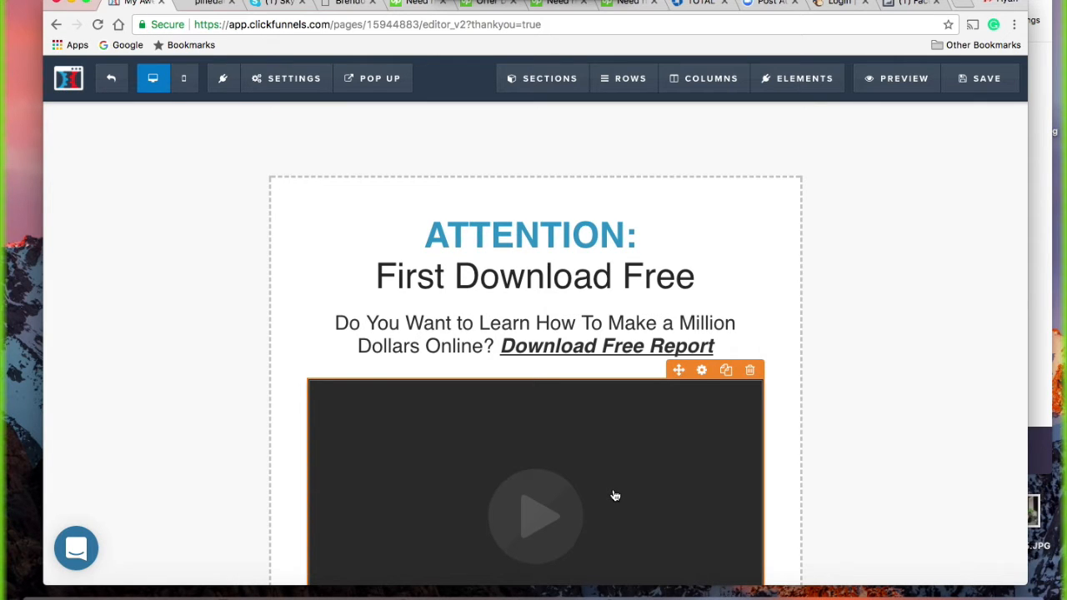
{"action": "scroll", "coordinate": [616, 495], "scroll_direction": "down", "scroll_amount": 4}
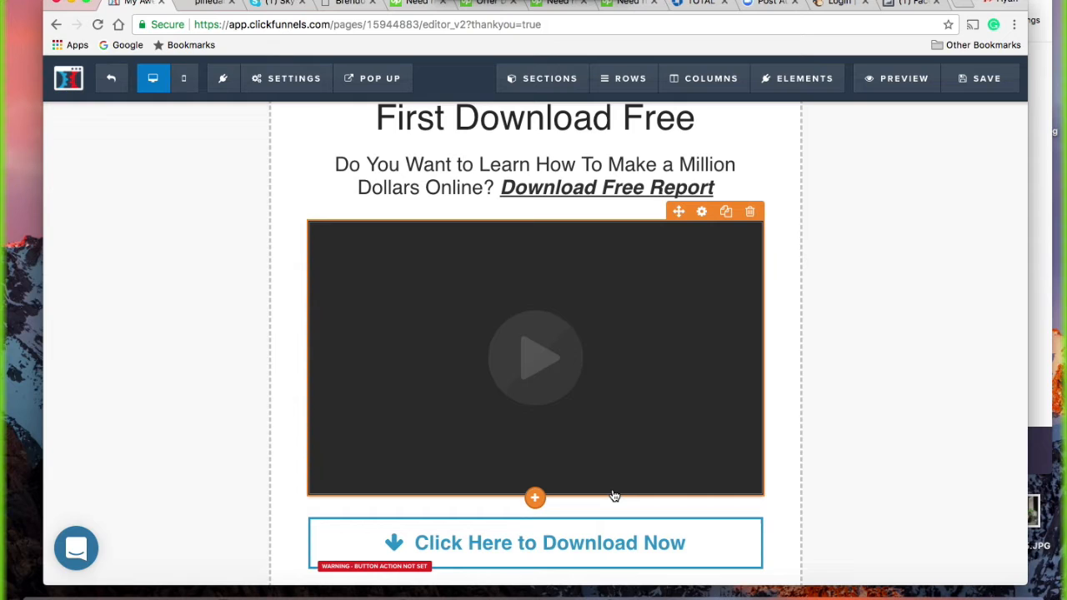
{"action": "scroll", "coordinate": [609, 486], "scroll_direction": "down", "scroll_amount": 1}
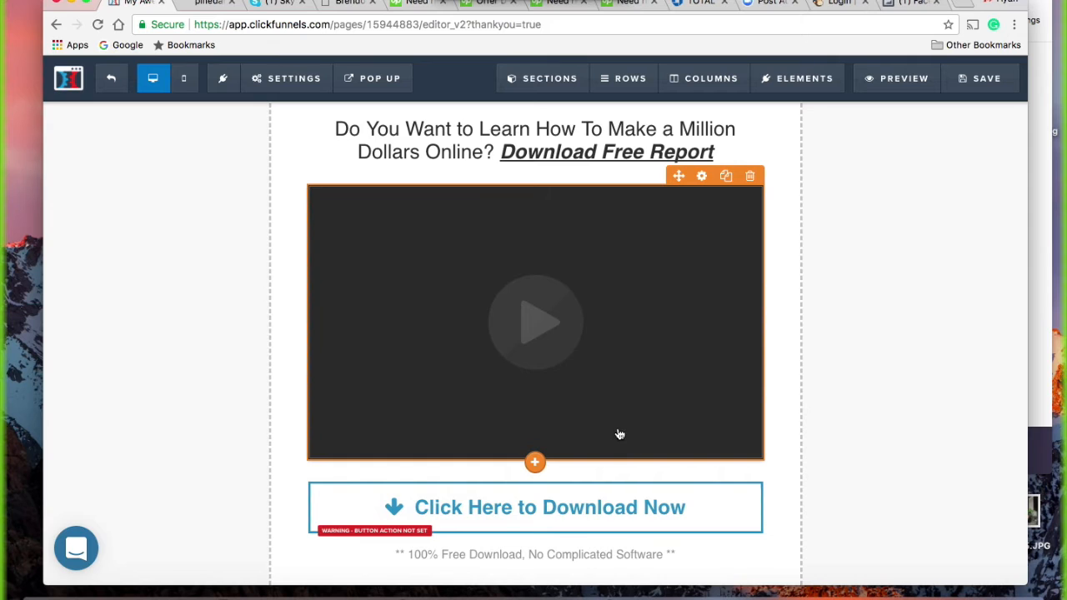
{"action": "scroll", "coordinate": [620, 434], "scroll_direction": "down", "scroll_amount": 1}
{"action": "scroll", "coordinate": [619, 434], "scroll_direction": "down", "scroll_amount": 2}
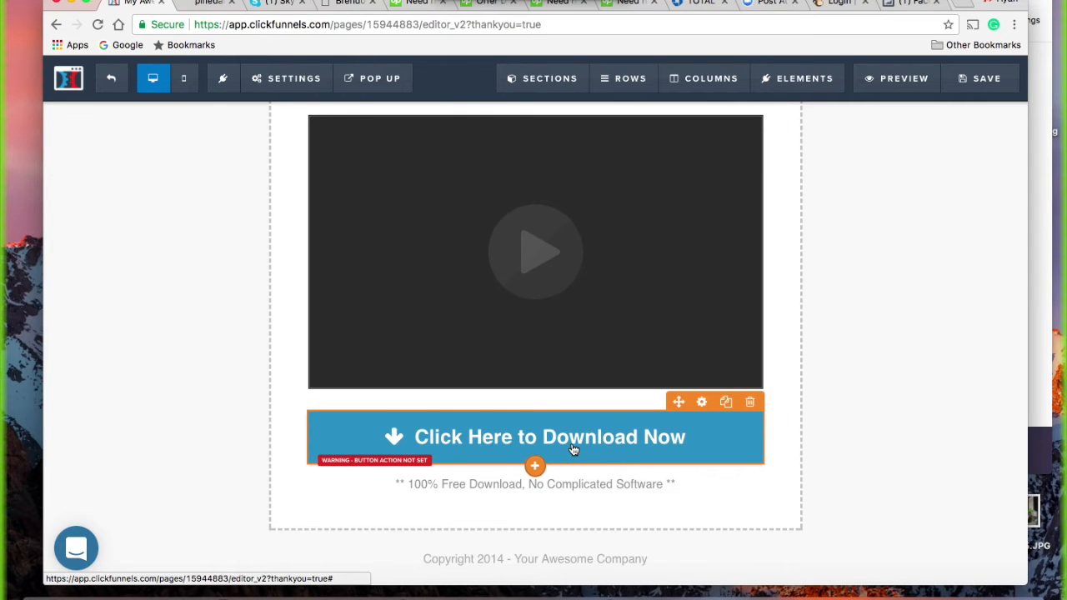
{"action": "scroll", "coordinate": [574, 450], "scroll_direction": "up", "scroll_amount": 1}
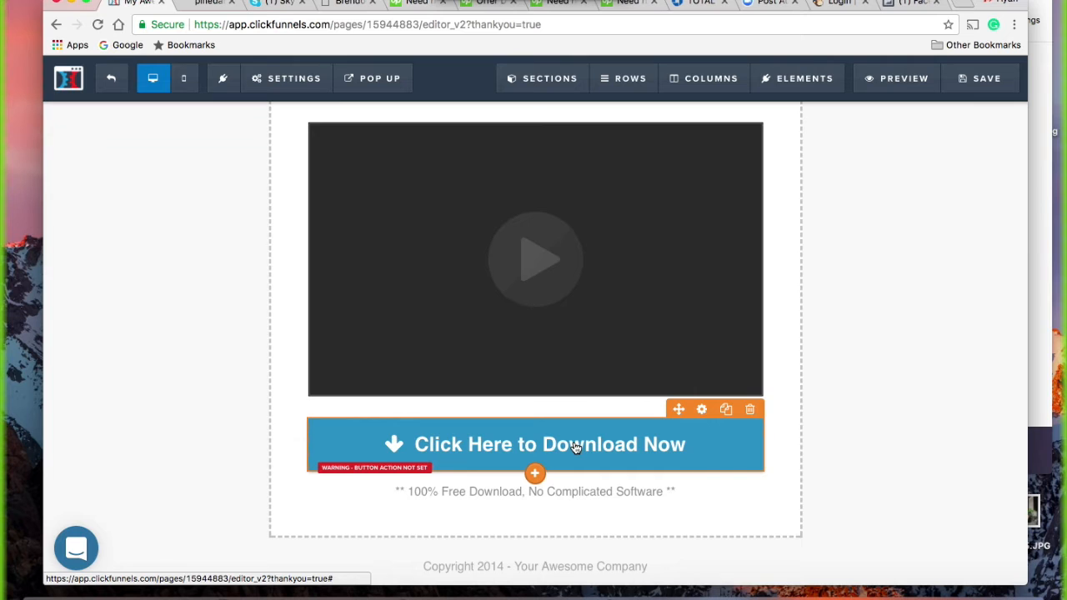
{"action": "scroll", "coordinate": [575, 448], "scroll_direction": "up", "scroll_amount": 3}
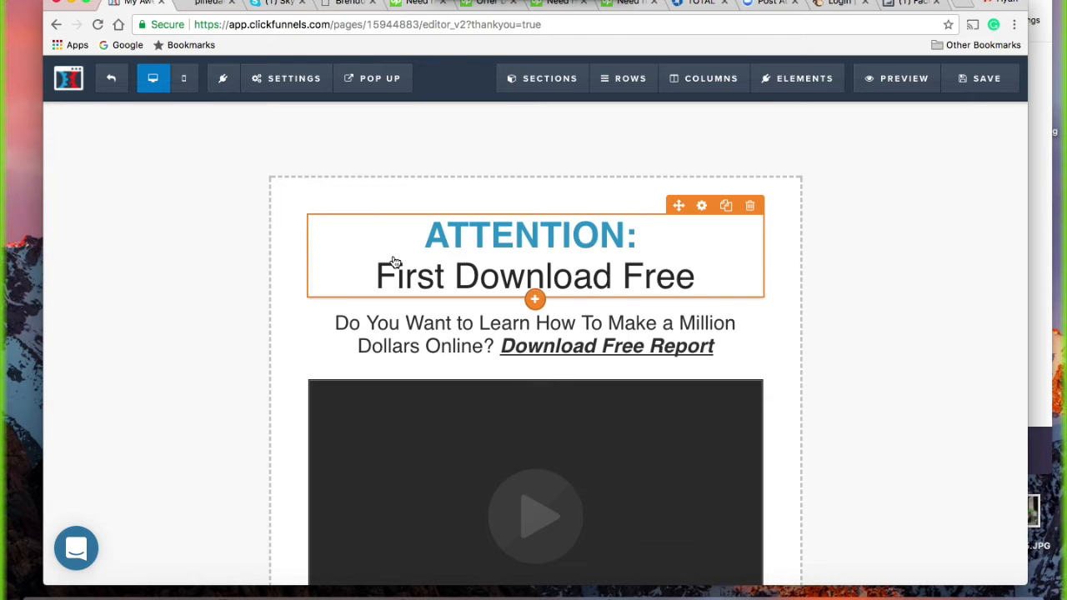
{"action": "scroll", "coordinate": [395, 262], "scroll_direction": "down", "scroll_amount": 5}
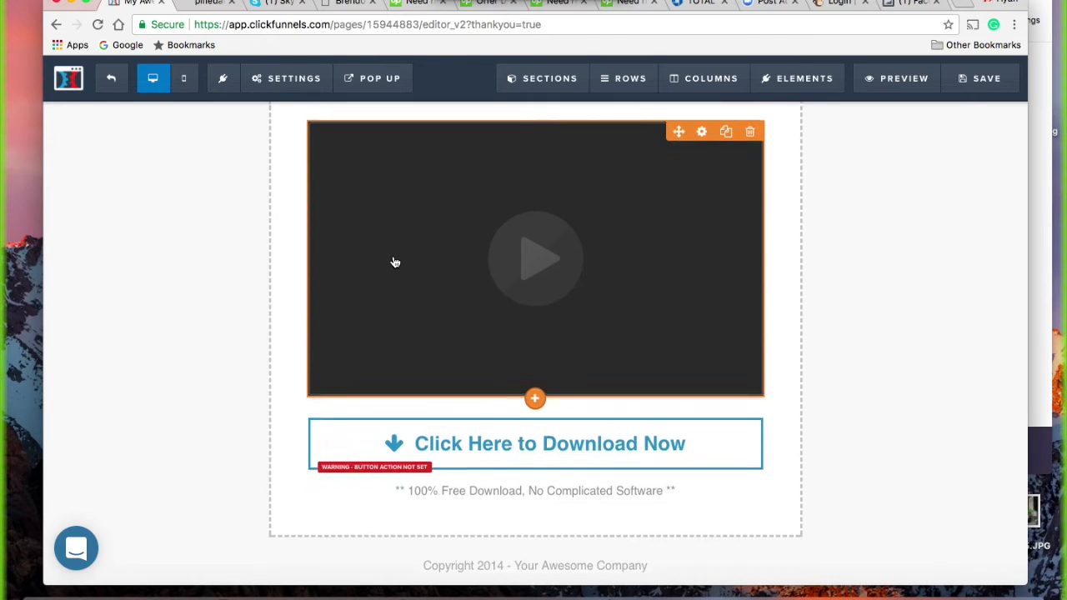
{"action": "scroll", "coordinate": [395, 263], "scroll_direction": "up", "scroll_amount": 5}
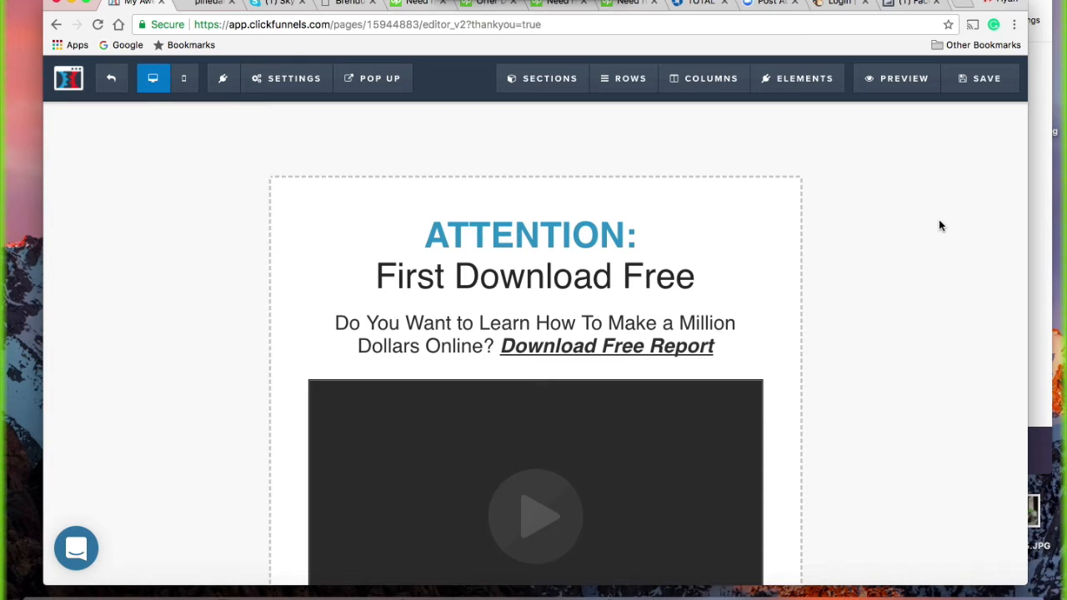
{"action": "scroll", "coordinate": [908, 206], "scroll_direction": "down", "scroll_amount": 5}
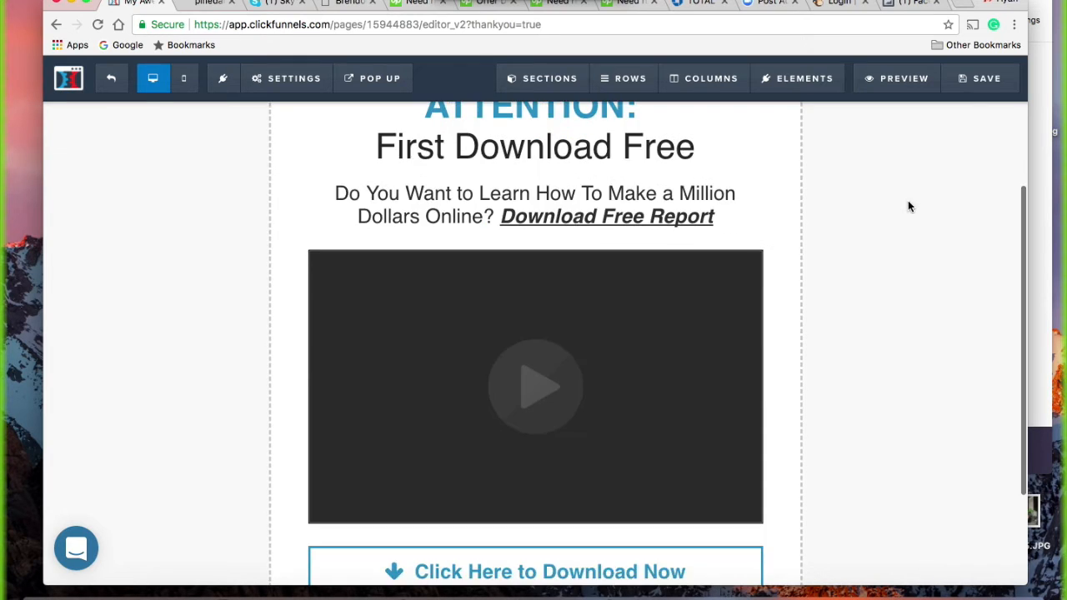
{"action": "scroll", "coordinate": [808, 387], "scroll_direction": "up", "scroll_amount": 5}
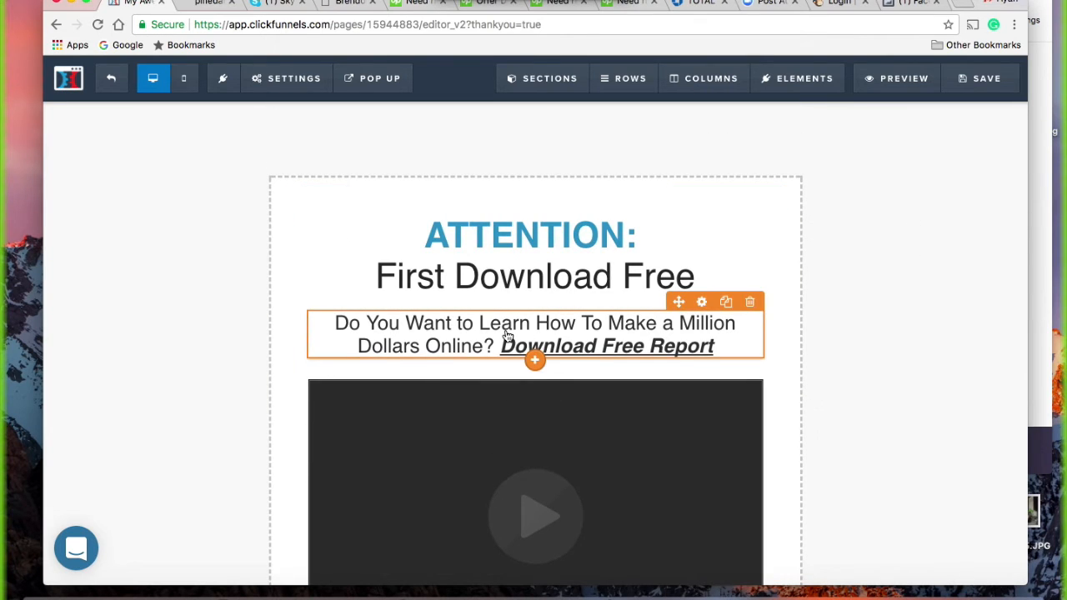
{"action": "scroll", "coordinate": [507, 336], "scroll_direction": "down", "scroll_amount": 2}
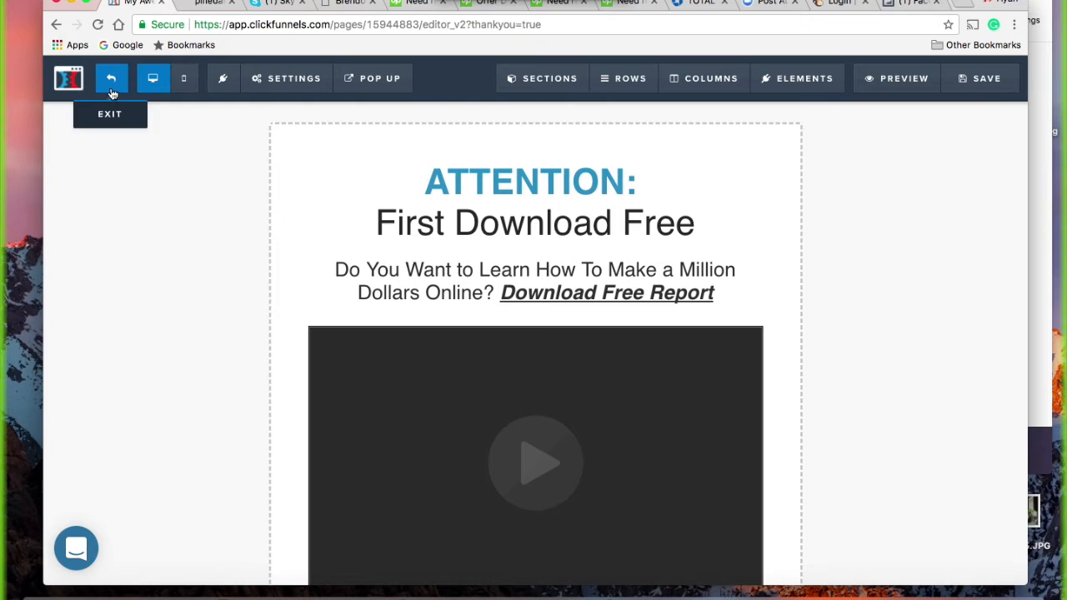
Step: Add a Countdown element between the video and the download button of the thank-you page
{"action": "scroll", "coordinate": [653, 426], "scroll_direction": "down", "scroll_amount": 3}
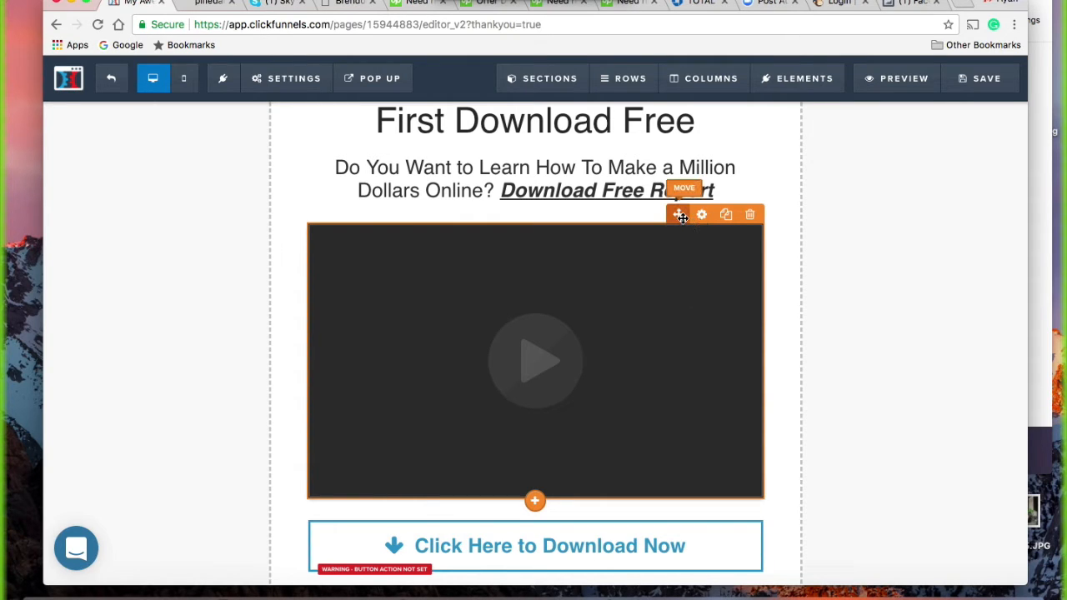
{"action": "left_click", "coordinate": [536, 509]}
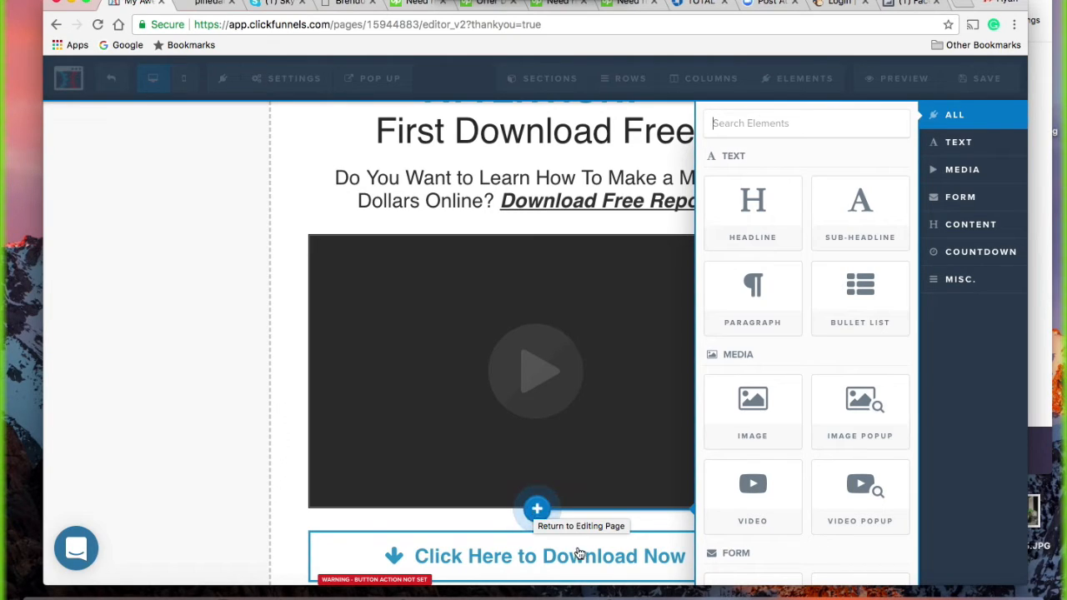
{"action": "scroll", "coordinate": [804, 411], "scroll_direction": "down", "scroll_amount": 3}
{"action": "scroll", "coordinate": [804, 411], "scroll_direction": "down", "scroll_amount": 4}
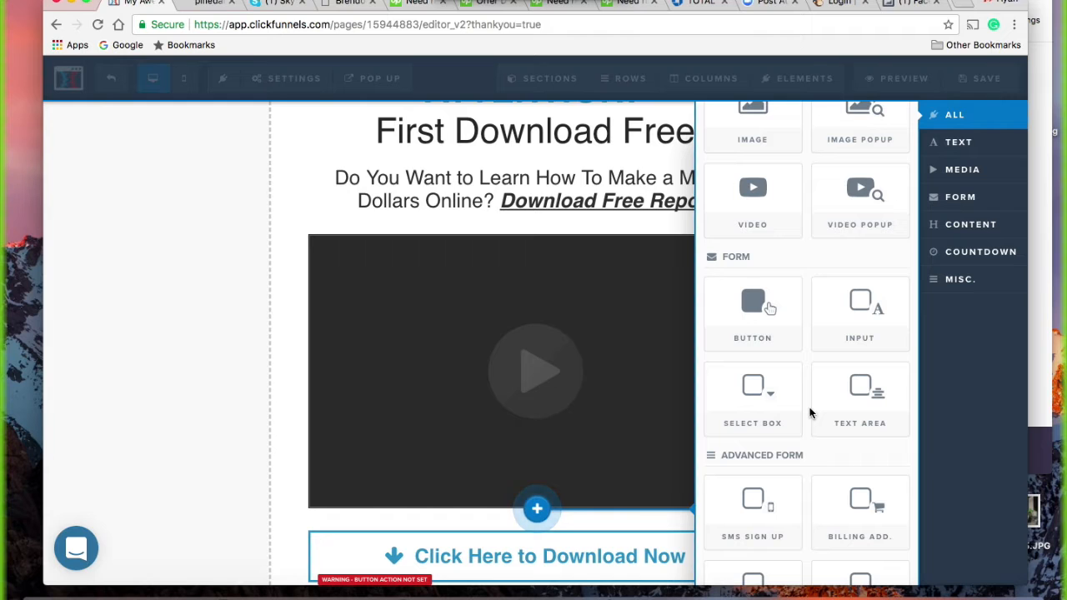
{"action": "scroll", "coordinate": [809, 412], "scroll_direction": "down", "scroll_amount": 7}
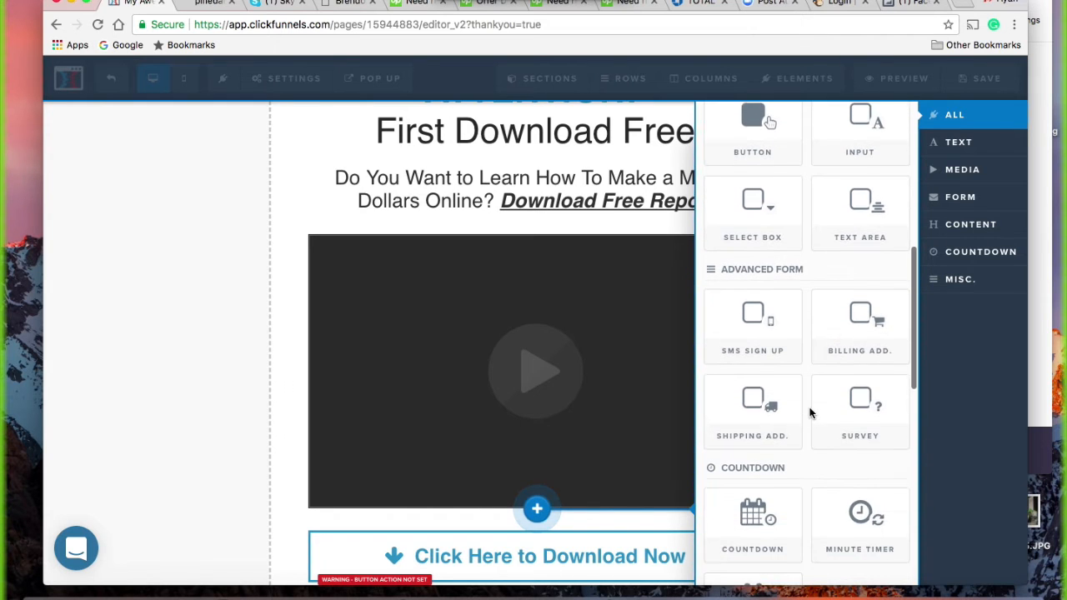
{"action": "scroll", "coordinate": [809, 412], "scroll_direction": "down", "scroll_amount": 5}
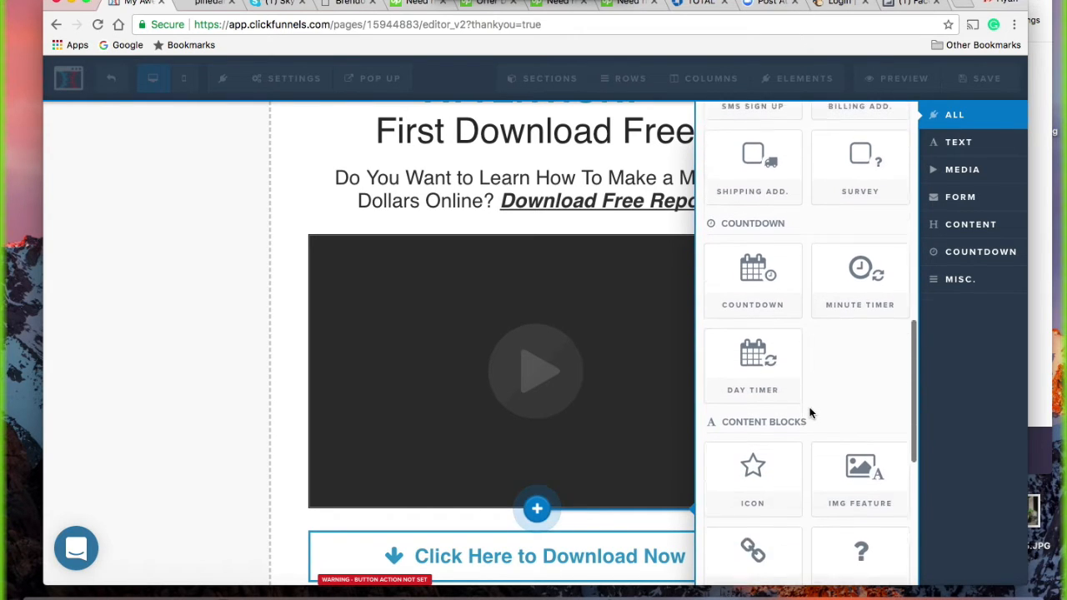
{"action": "scroll", "coordinate": [810, 412], "scroll_direction": "down", "scroll_amount": 2}
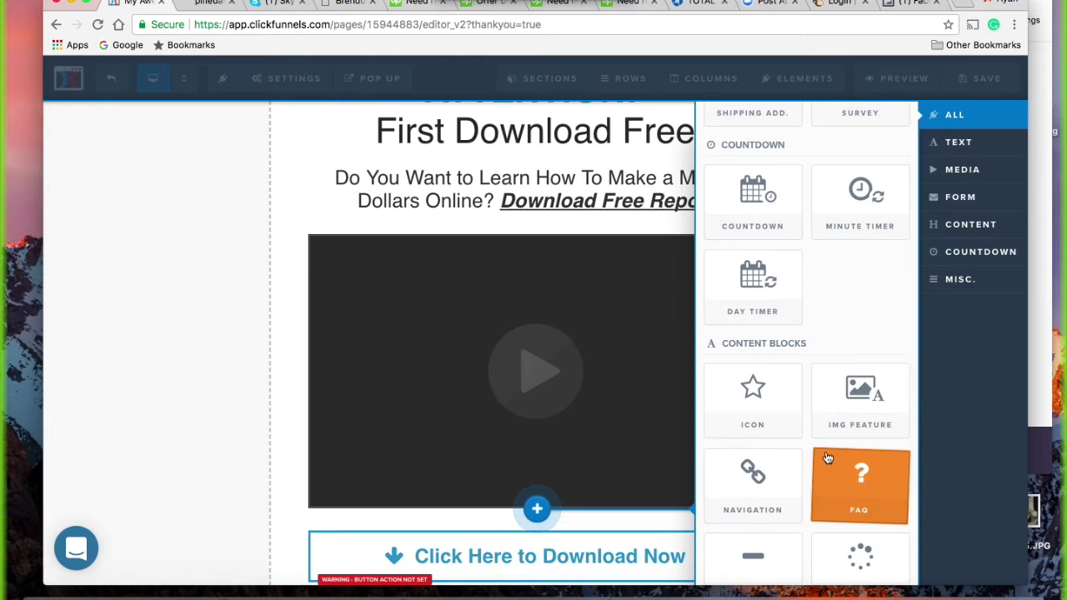
{"action": "scroll", "coordinate": [828, 457], "scroll_direction": "down", "scroll_amount": 3}
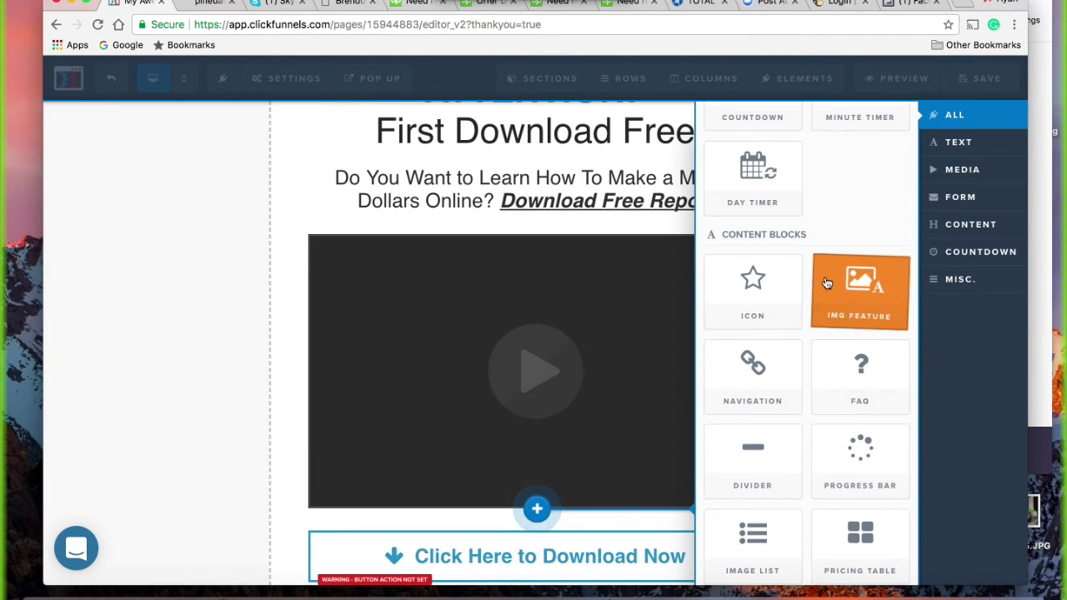
{"action": "scroll", "coordinate": [825, 283], "scroll_direction": "up", "scroll_amount": 1}
{"action": "scroll", "coordinate": [825, 282], "scroll_direction": "up", "scroll_amount": 5}
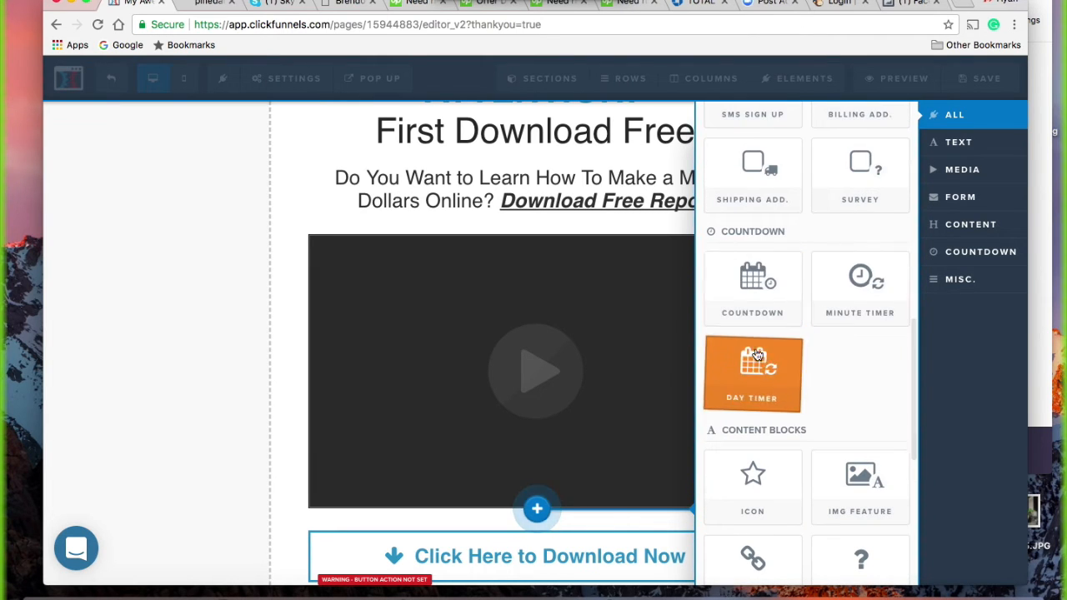
{"action": "left_click", "coordinate": [760, 309]}
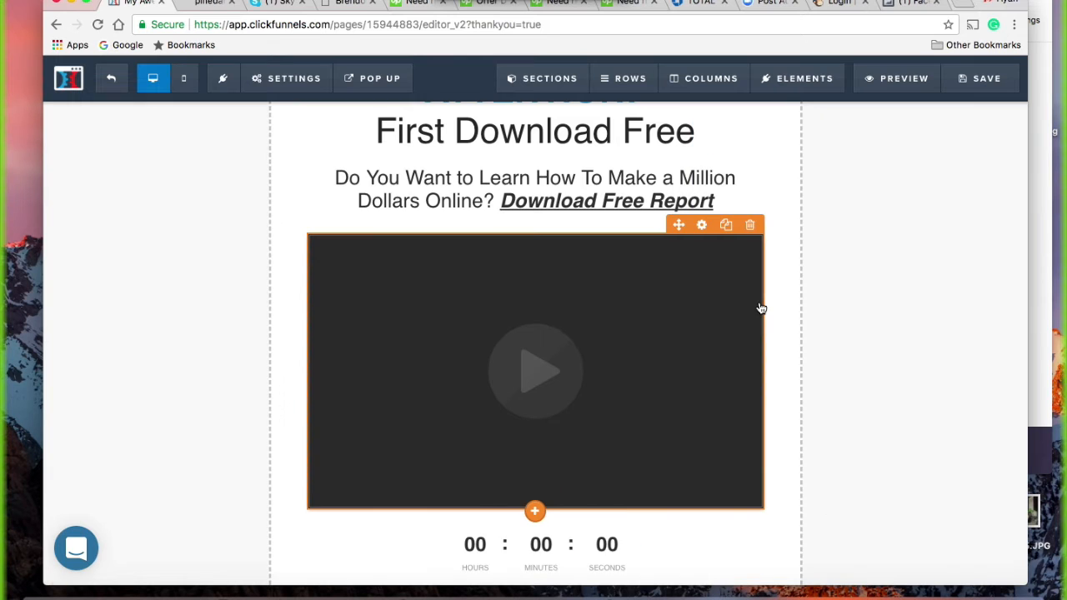
Step: Set the date countdown's top margin to 35 and check its end date calendar without choosing a date
{"action": "scroll", "coordinate": [617, 452], "scroll_direction": "down", "scroll_amount": 2}
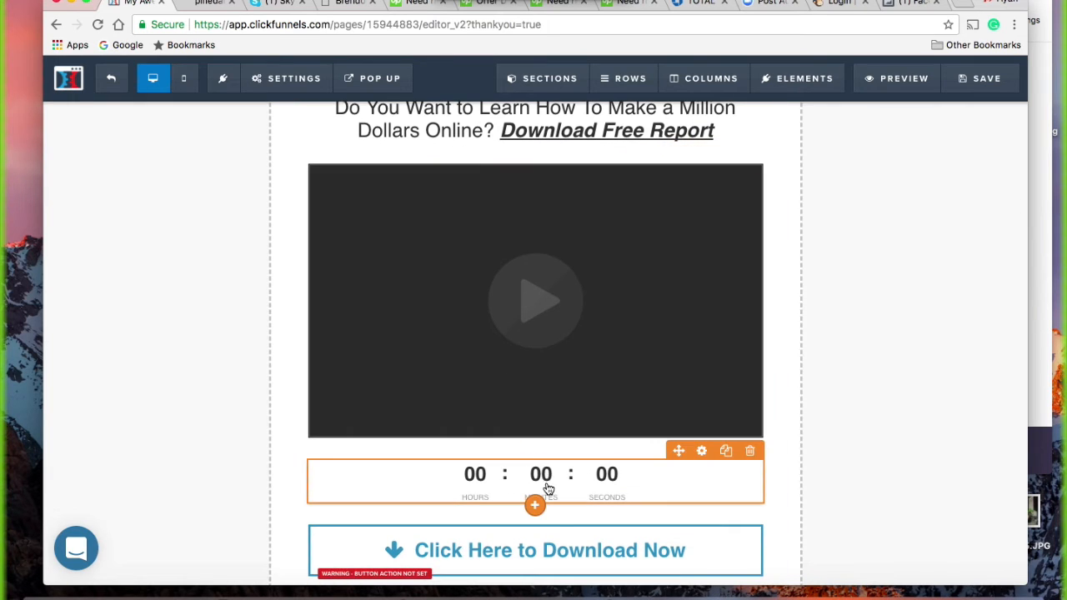
{"action": "left_click", "coordinate": [702, 452]}
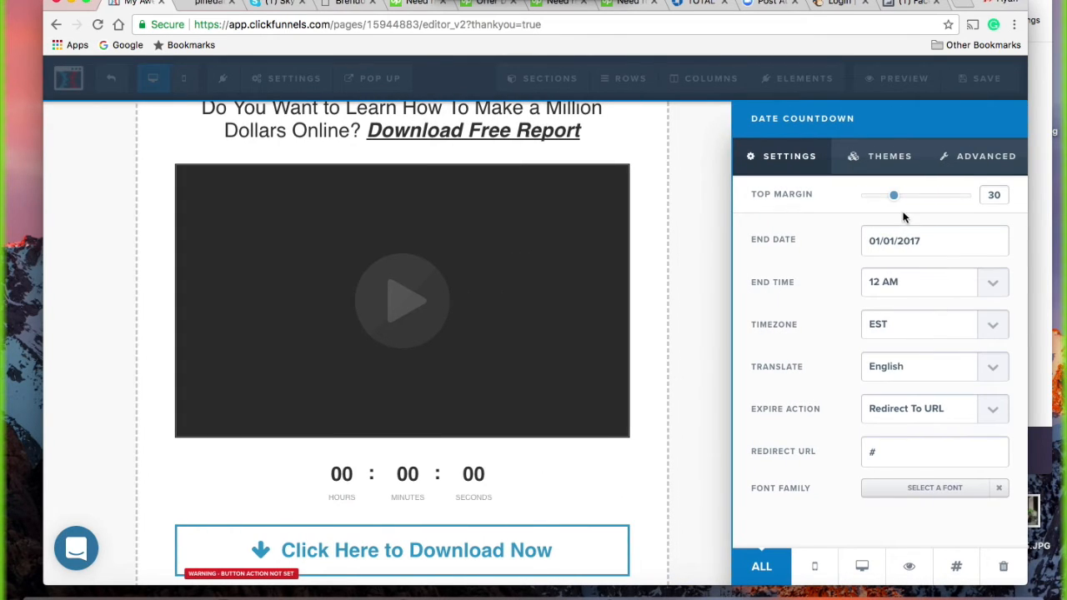
{"action": "mouse_move", "coordinate": [897, 203]}
{"action": "left_mouse_down"}
{"action": "mouse_move", "coordinate": [845, 200]}
{"action": "mouse_move", "coordinate": [971, 200]}
{"action": "mouse_move", "coordinate": [858, 205]}
{"action": "mouse_move", "coordinate": [902, 208]}
{"action": "left_mouse_up"}
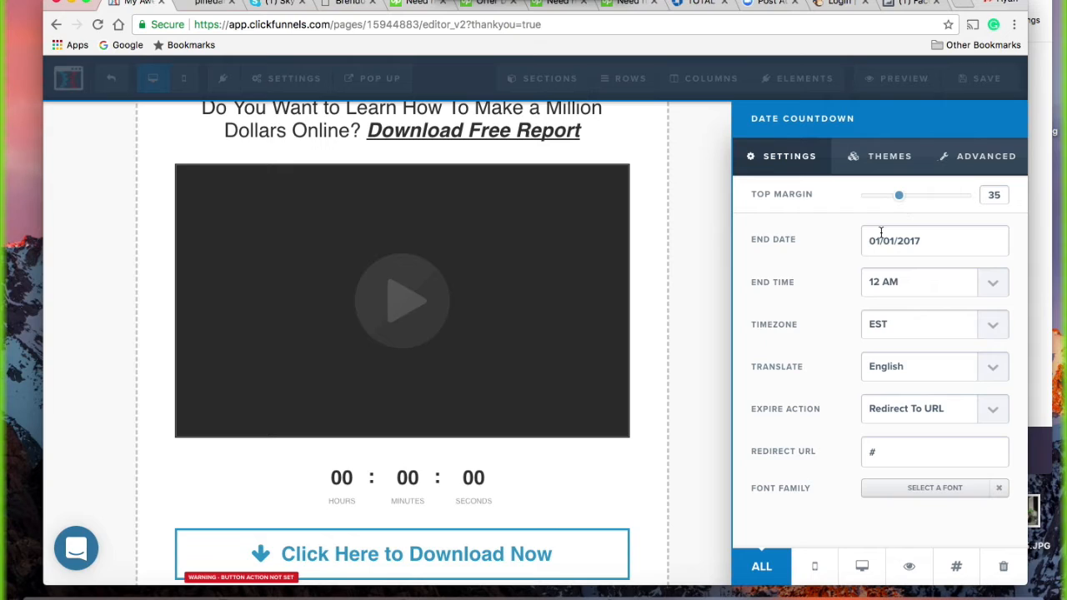
{"action": "left_click", "coordinate": [921, 242]}
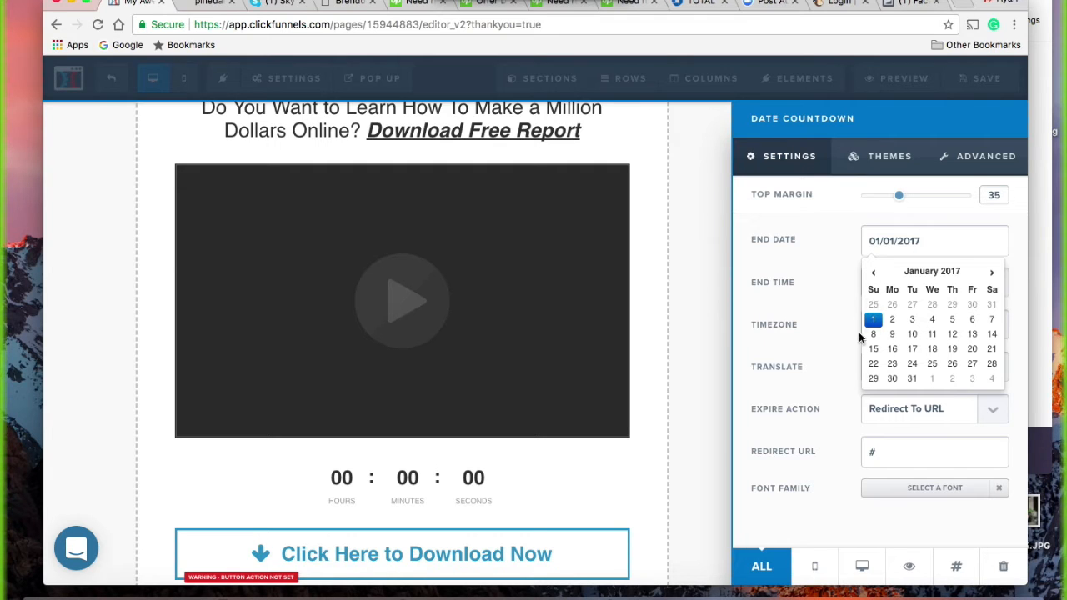
{"action": "left_click", "coordinate": [459, 506]}
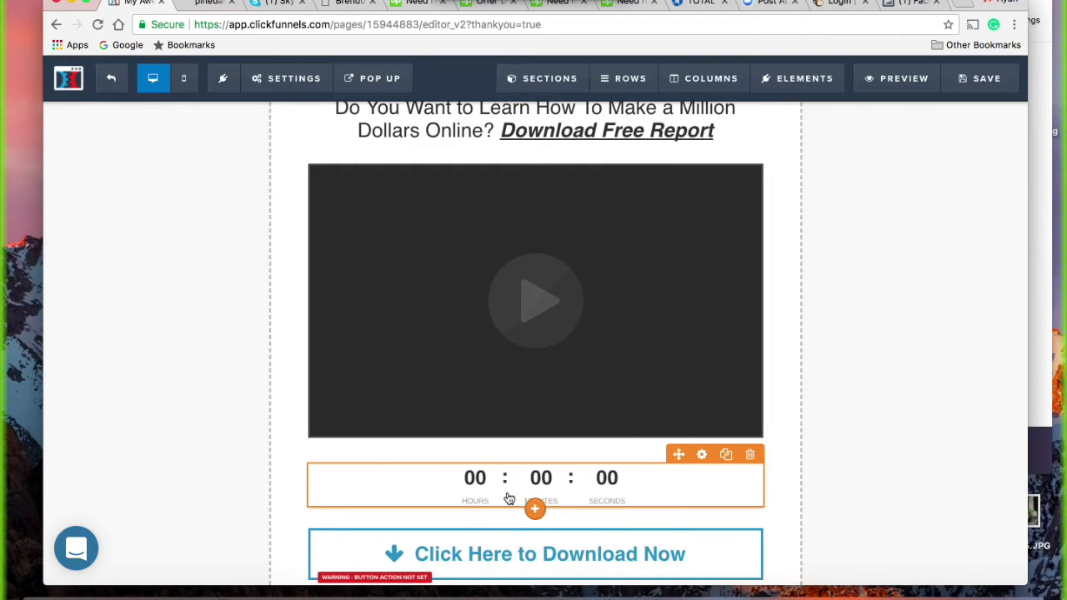
Step: Add a Minute Timer element directly below the date countdown
{"action": "left_click", "coordinate": [535, 508]}
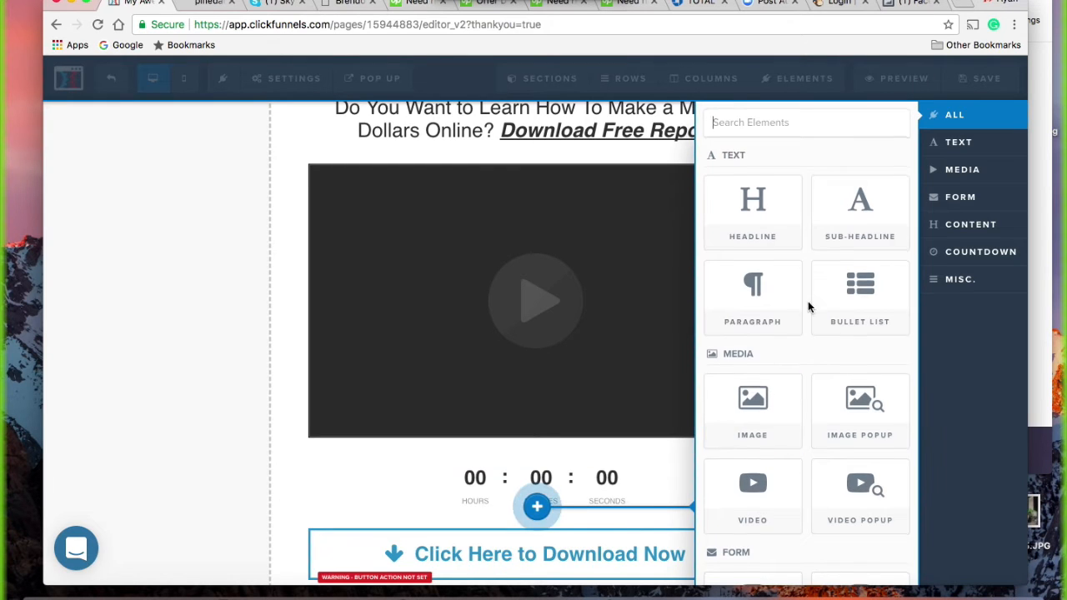
{"action": "scroll", "coordinate": [808, 305], "scroll_direction": "down", "scroll_amount": 3}
{"action": "scroll", "coordinate": [808, 307], "scroll_direction": "down", "scroll_amount": 4}
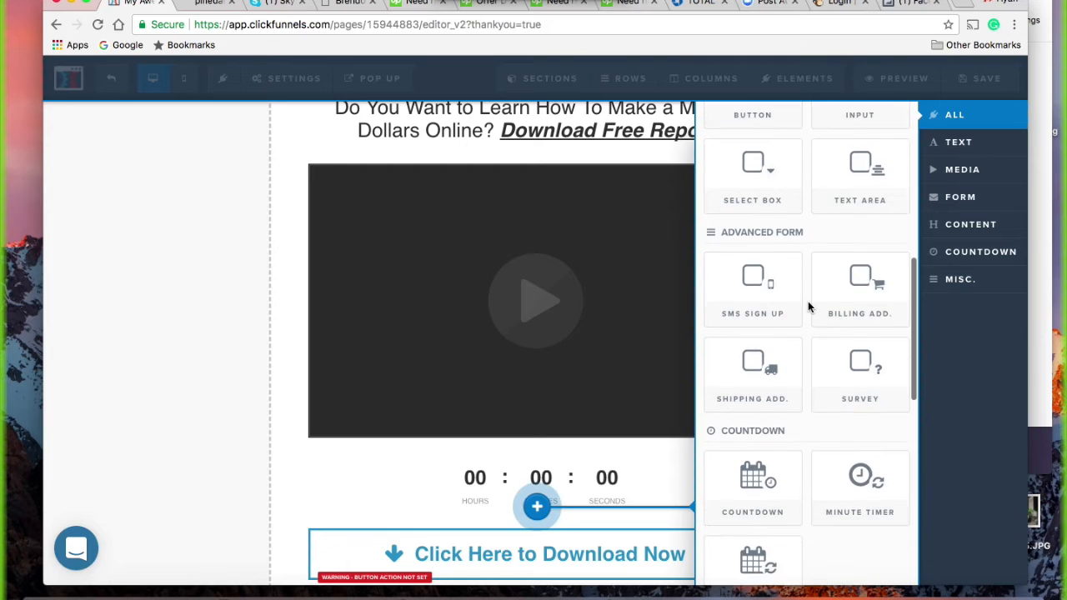
{"action": "scroll", "coordinate": [808, 307], "scroll_direction": "down", "scroll_amount": 1}
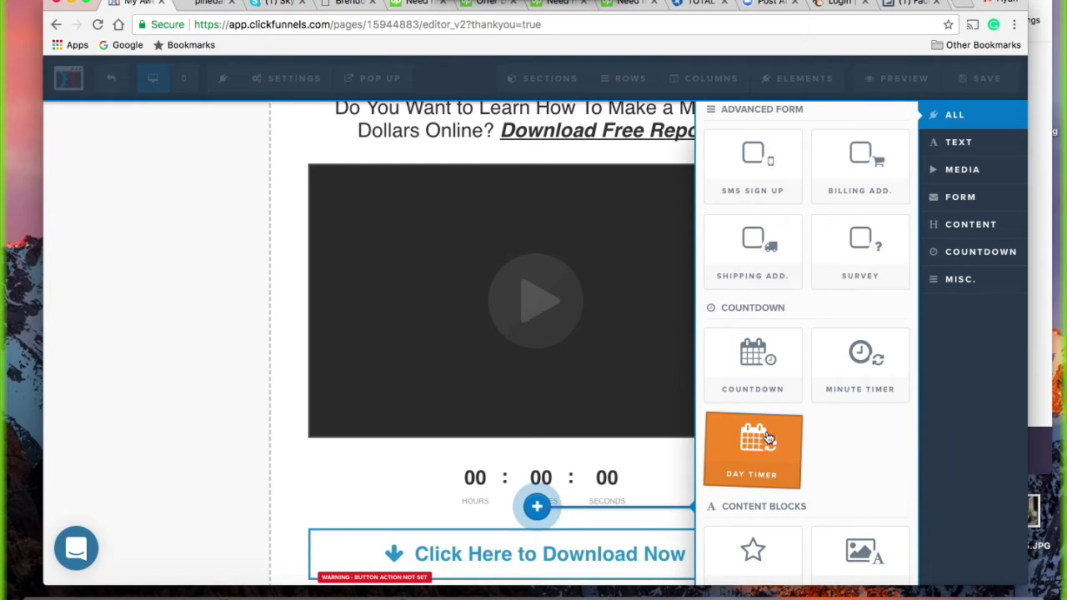
{"action": "left_click", "coordinate": [845, 381]}
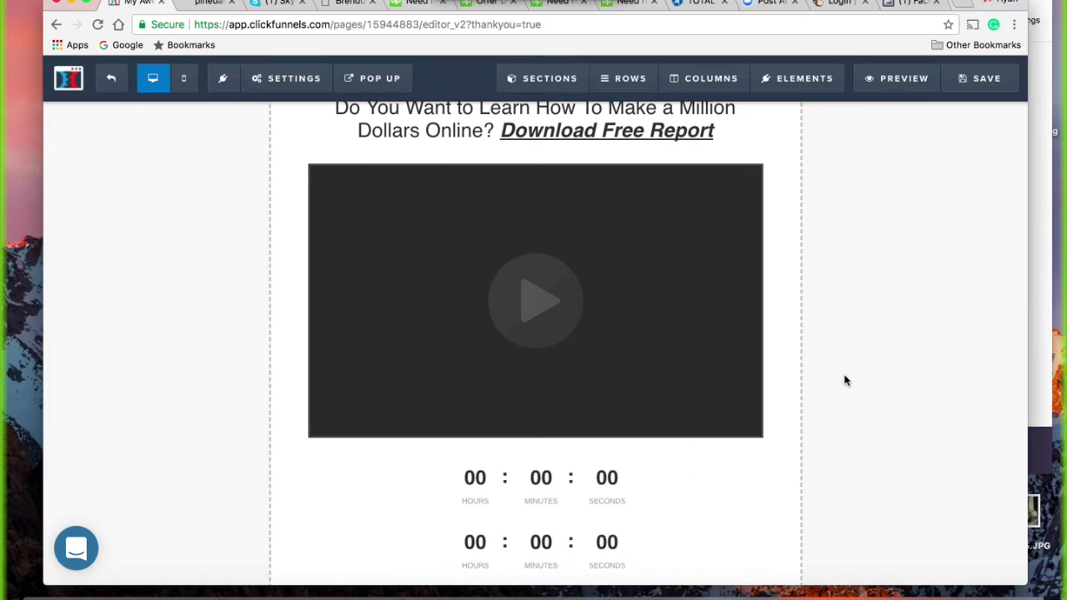
Step: Browse the minute timer's settings and themes without applying a theme, and set the timer's size to Large
{"action": "mouse_move", "coordinate": [529, 556]}
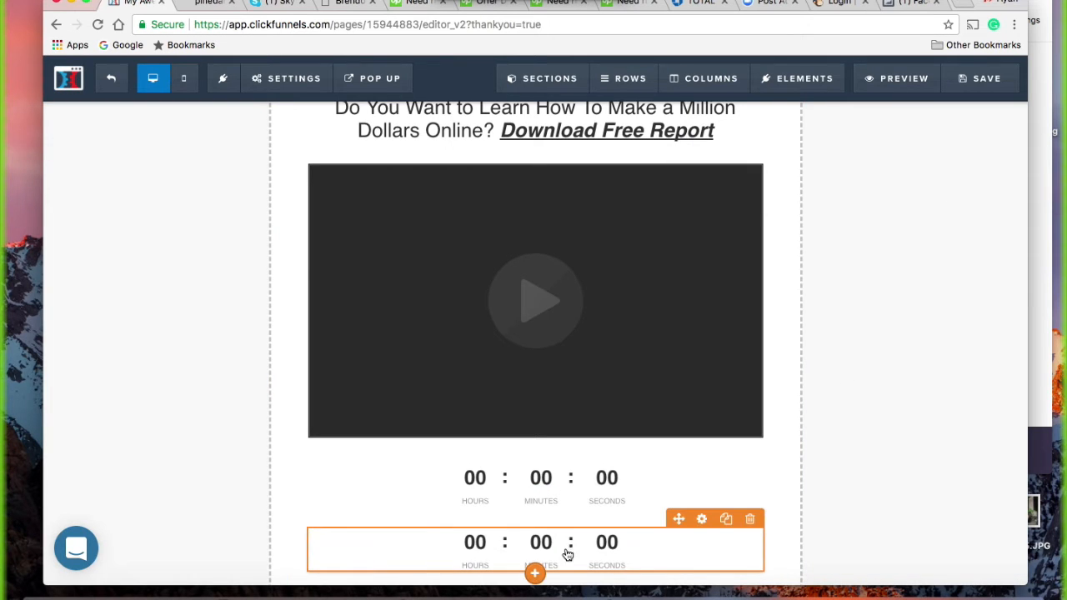
{"action": "left_click", "coordinate": [701, 519]}
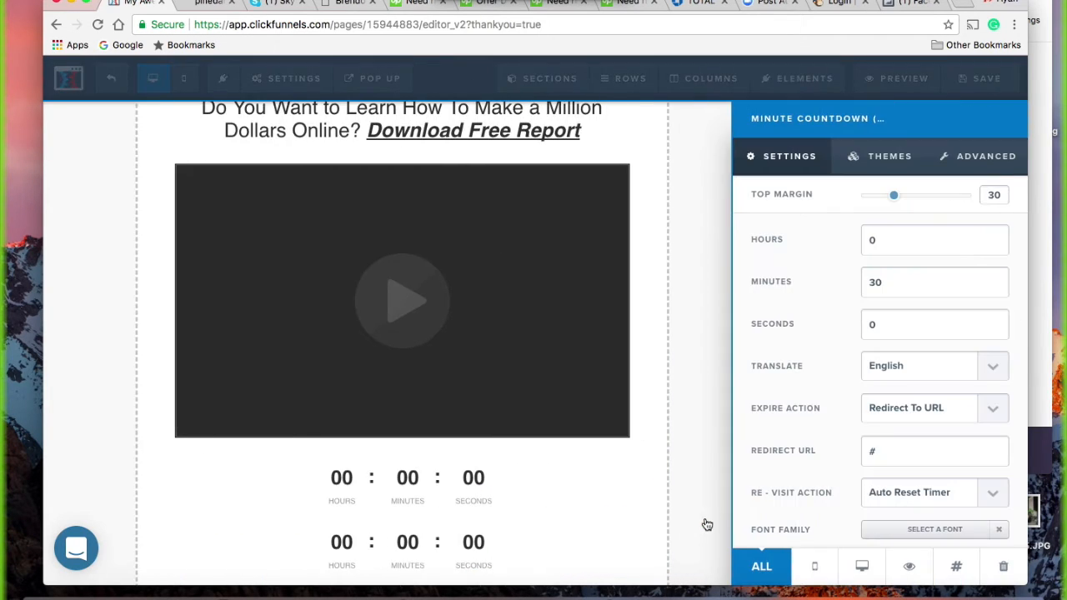
{"action": "left_click", "coordinate": [883, 280]}
{"action": "scroll", "coordinate": [882, 281], "scroll_direction": "down", "scroll_amount": 1}
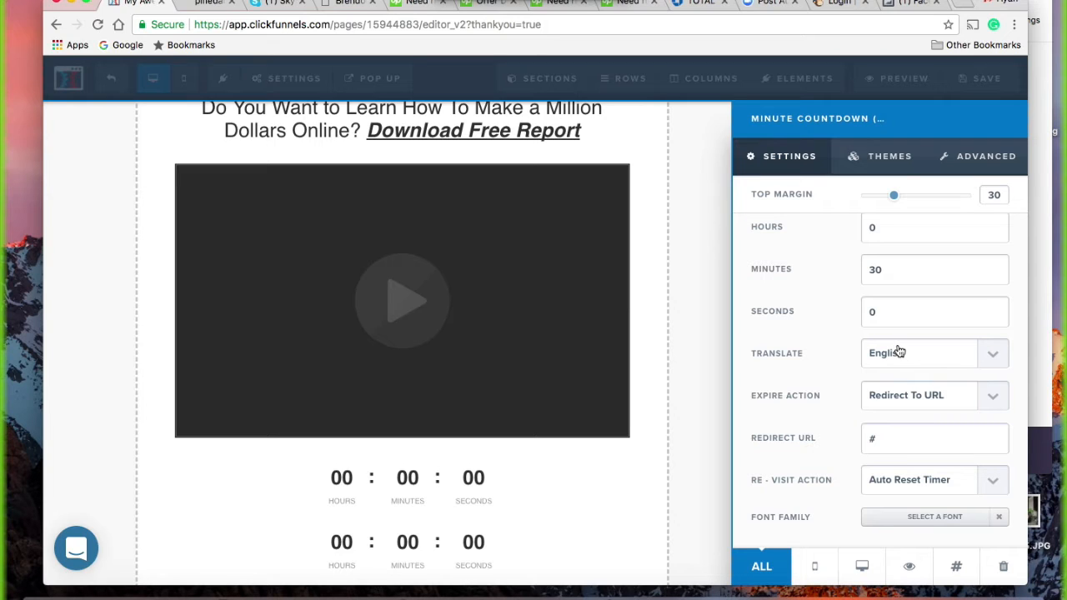
{"action": "left_click", "coordinate": [887, 167]}
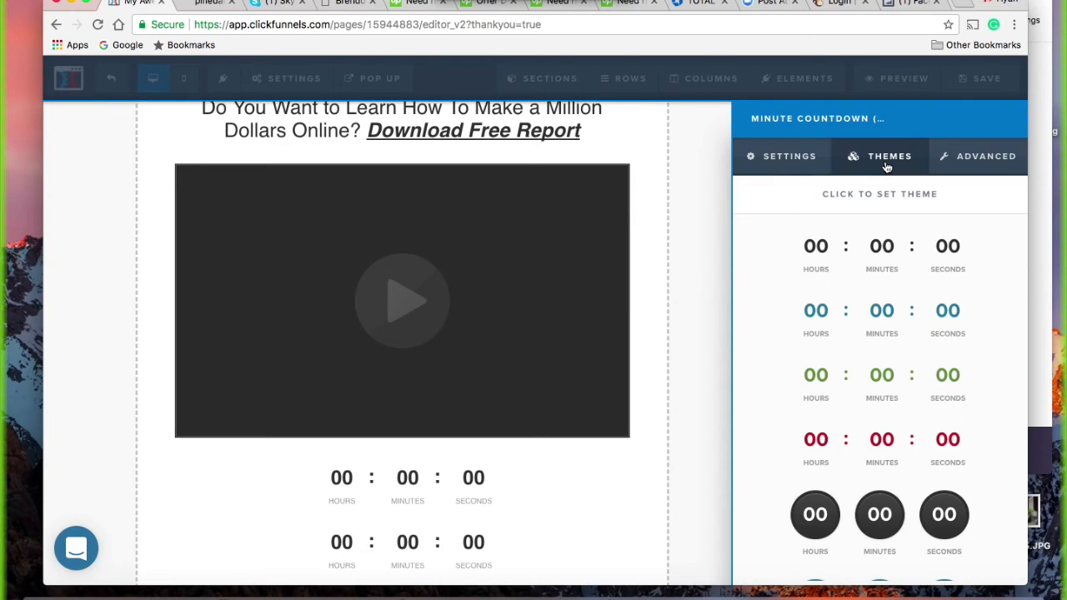
{"action": "scroll", "coordinate": [895, 355], "scroll_direction": "down", "scroll_amount": 5}
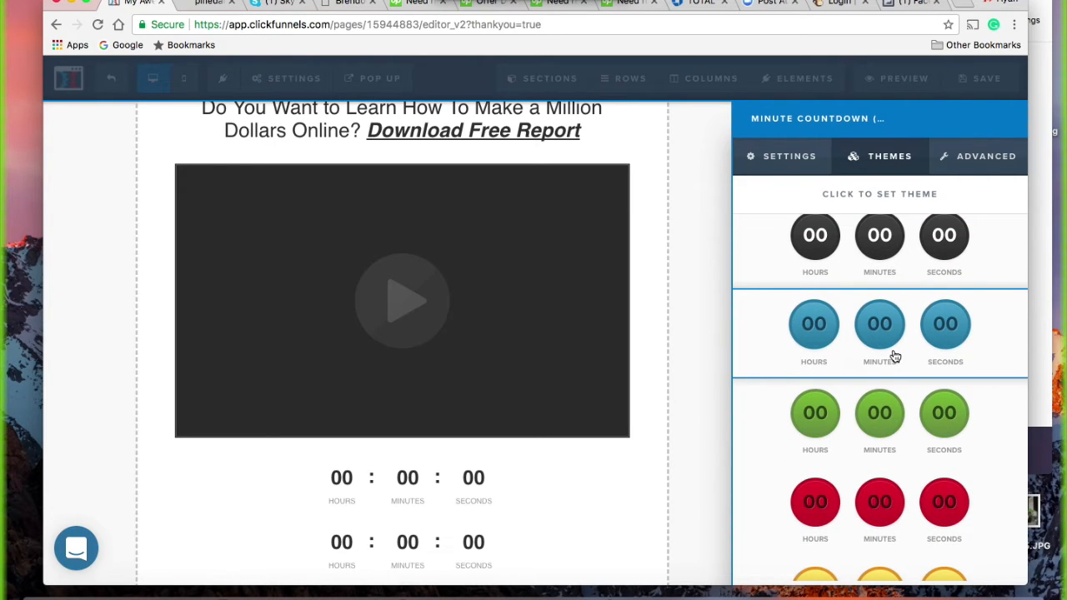
{"action": "left_click", "coordinate": [1003, 161]}
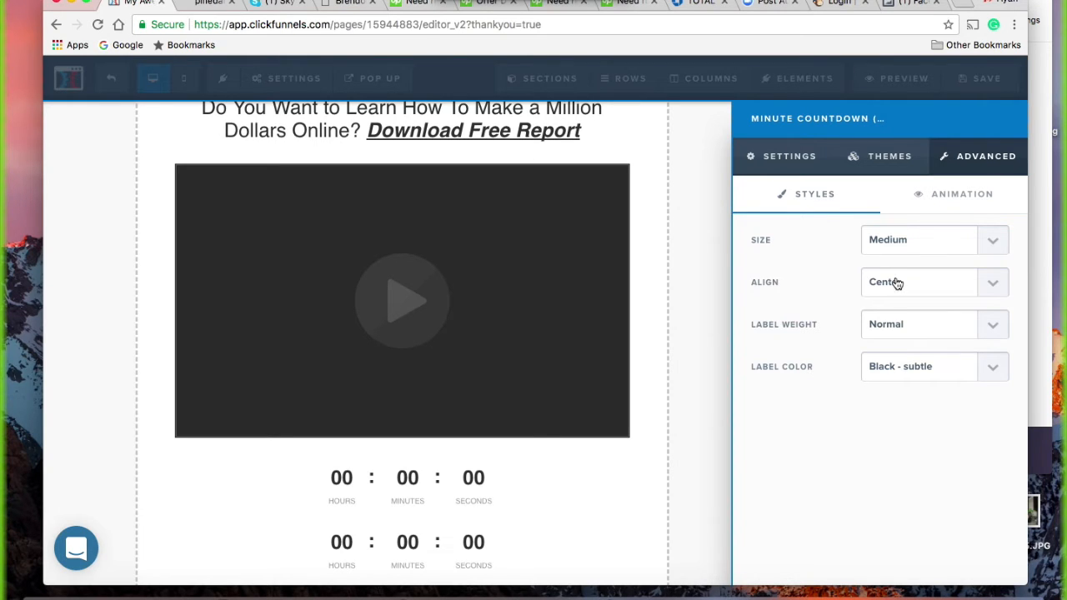
{"action": "left_click", "coordinate": [991, 244]}
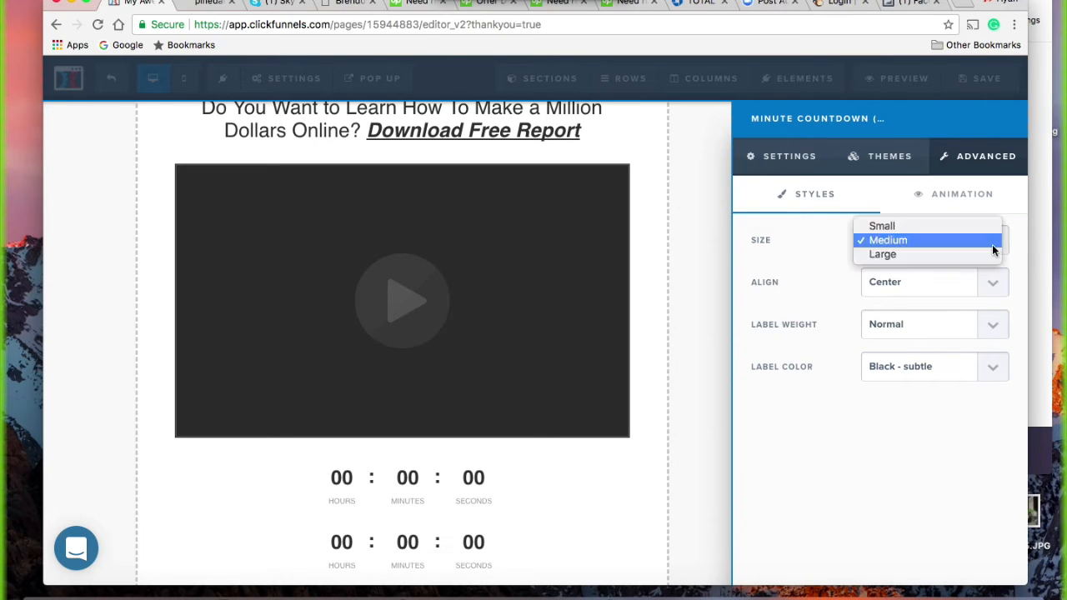
{"action": "left_click", "coordinate": [974, 256]}
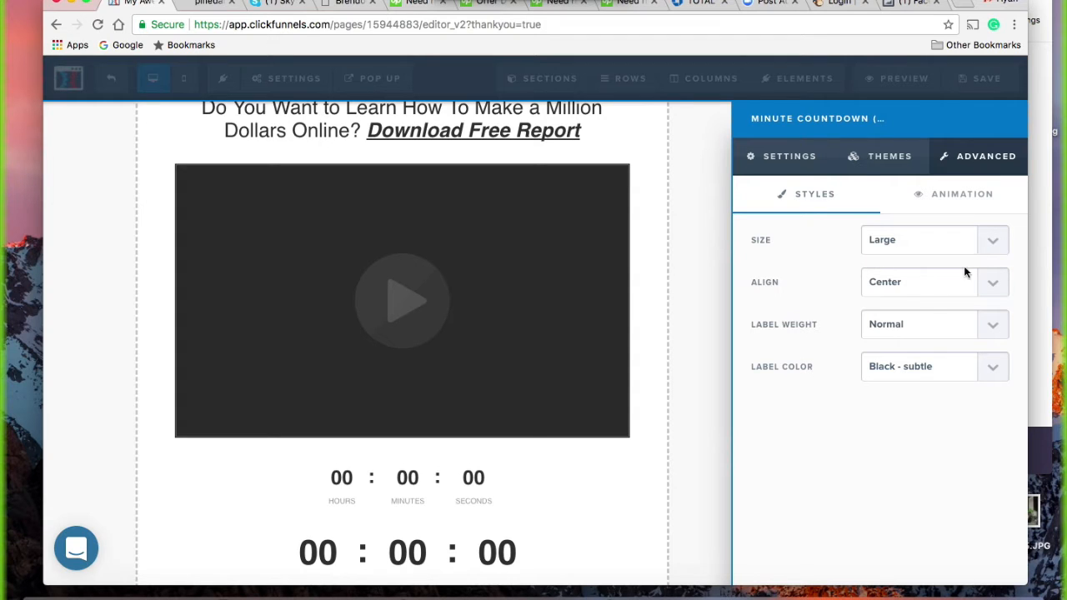
Step: Check the minute timer's expire action options, keeping Redirect To URL and the existing redirect URL, and close its settings
{"action": "left_click", "coordinate": [783, 156]}
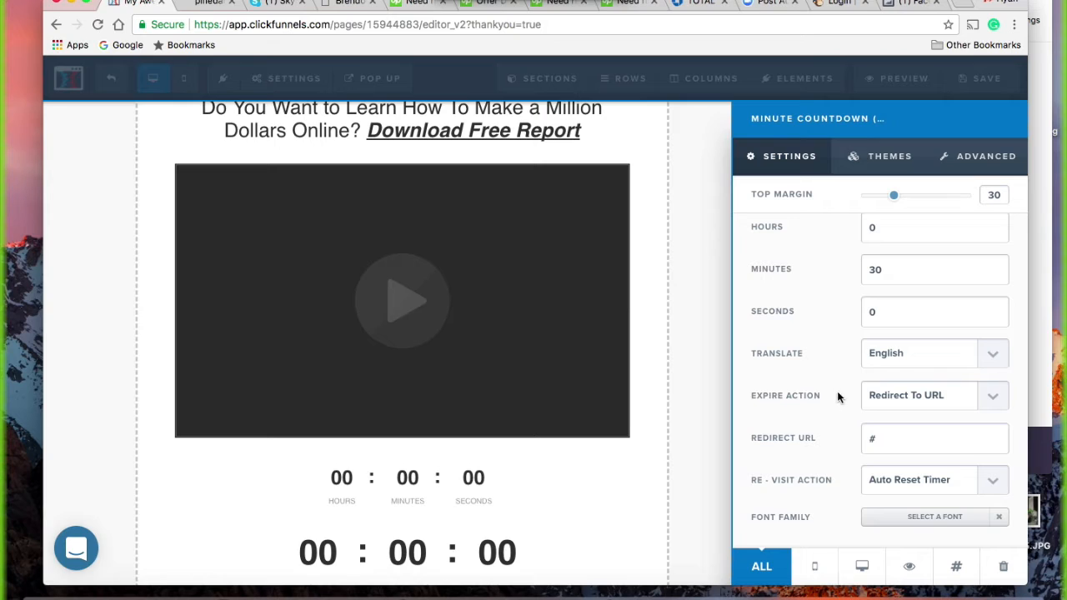
{"action": "scroll", "coordinate": [850, 396], "scroll_direction": "up", "scroll_amount": 1}
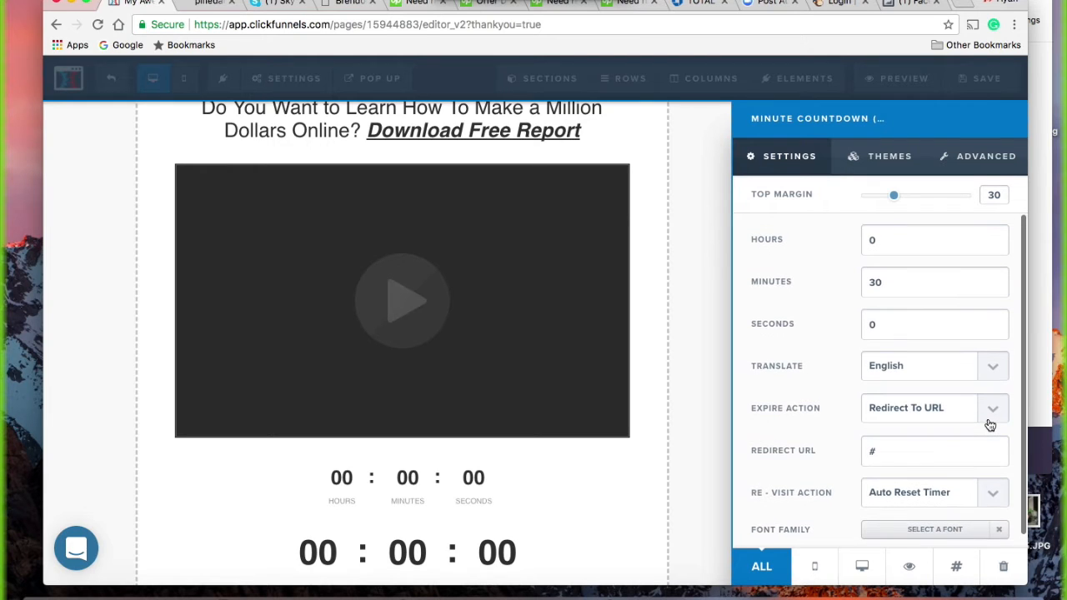
{"action": "scroll", "coordinate": [989, 425], "scroll_direction": "down", "scroll_amount": 1}
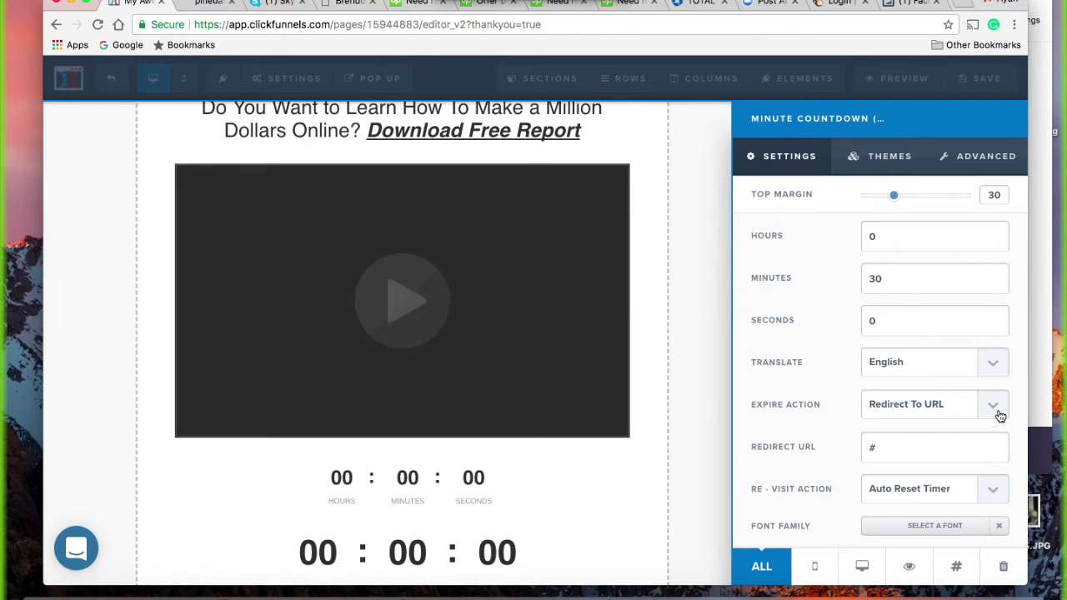
{"action": "left_click", "coordinate": [1001, 410]}
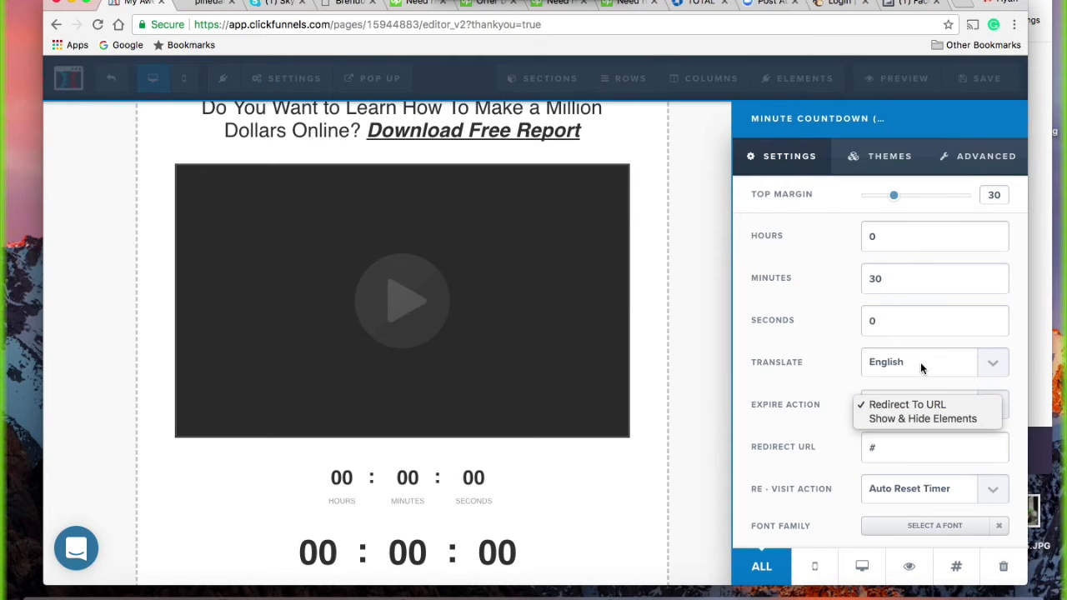
{"action": "left_click", "coordinate": [905, 405]}
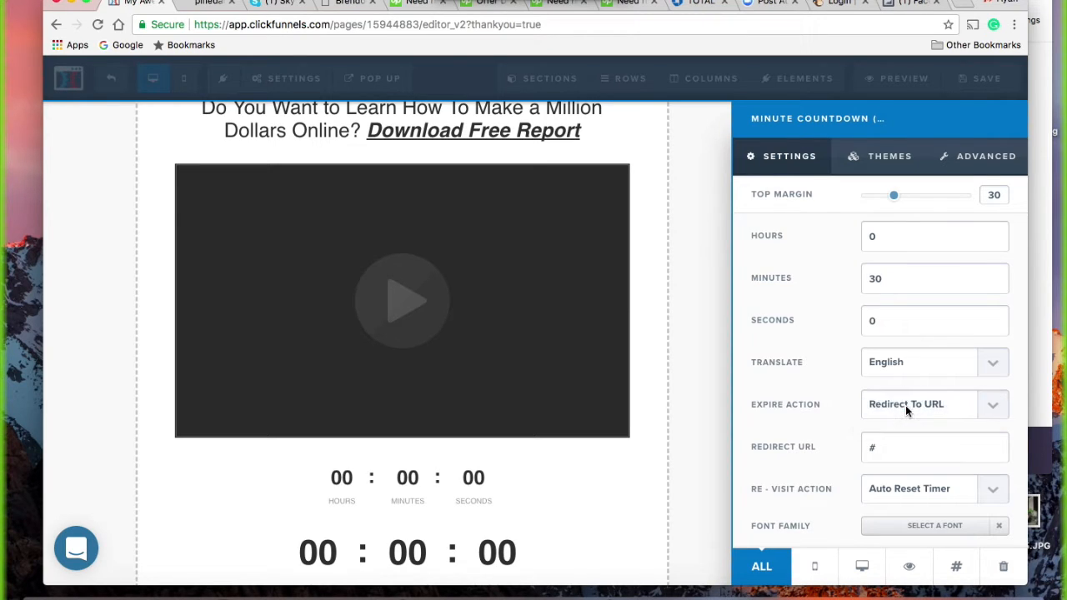
{"action": "left_click", "coordinate": [892, 447]}
{"action": "left_click", "coordinate": [886, 448]}
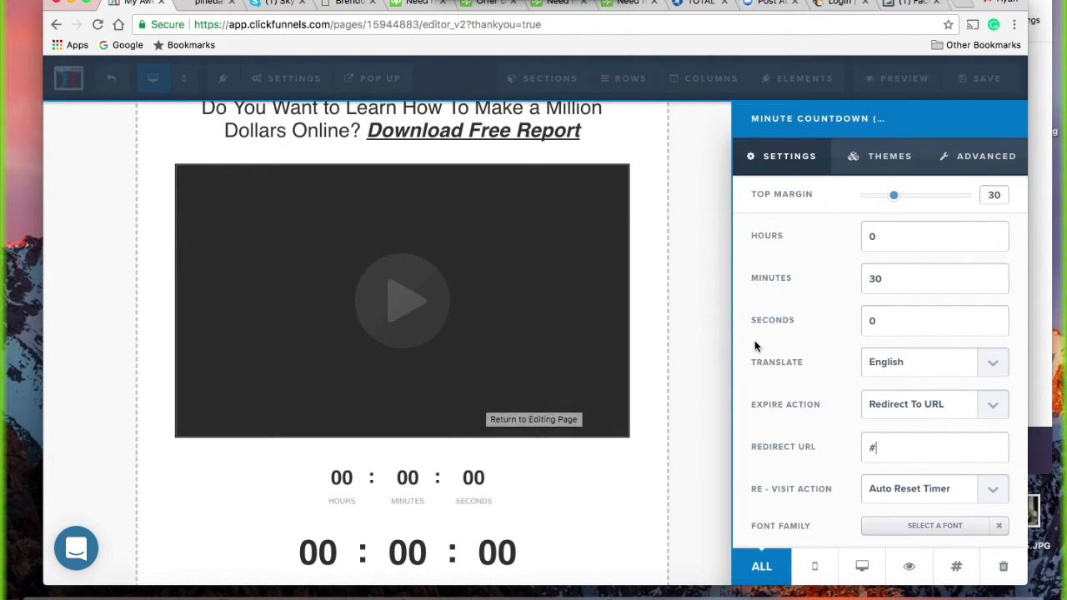
{"action": "left_click", "coordinate": [720, 322]}
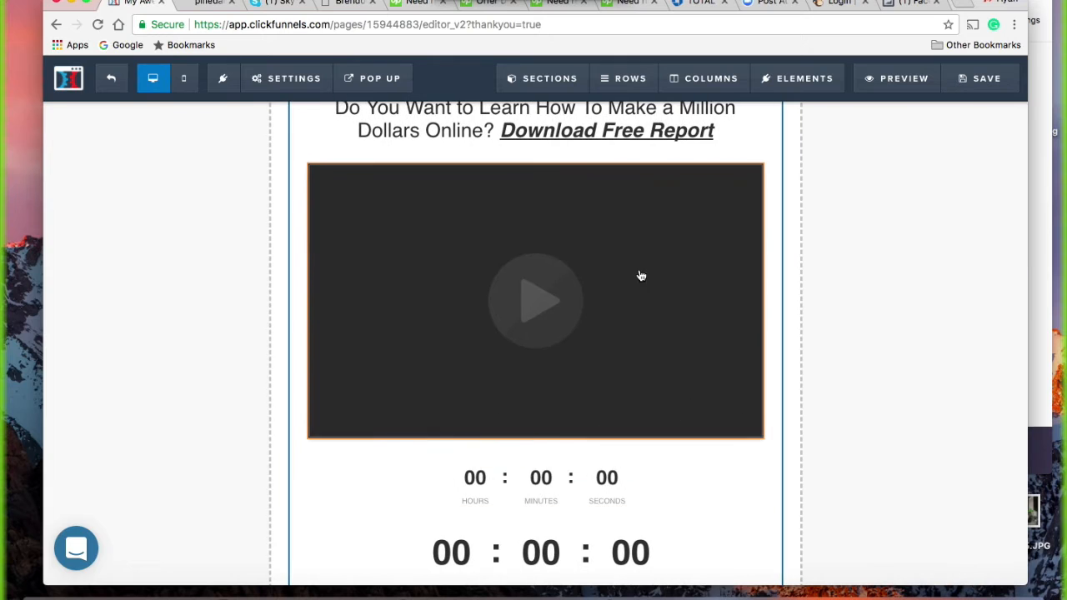
Step: Inspect the headline row's settings and the image library for its background image without choosing an image
{"action": "scroll", "coordinate": [533, 350], "scroll_direction": "up", "scroll_amount": 2}
{"action": "scroll", "coordinate": [515, 367], "scroll_direction": "up", "scroll_amount": 2}
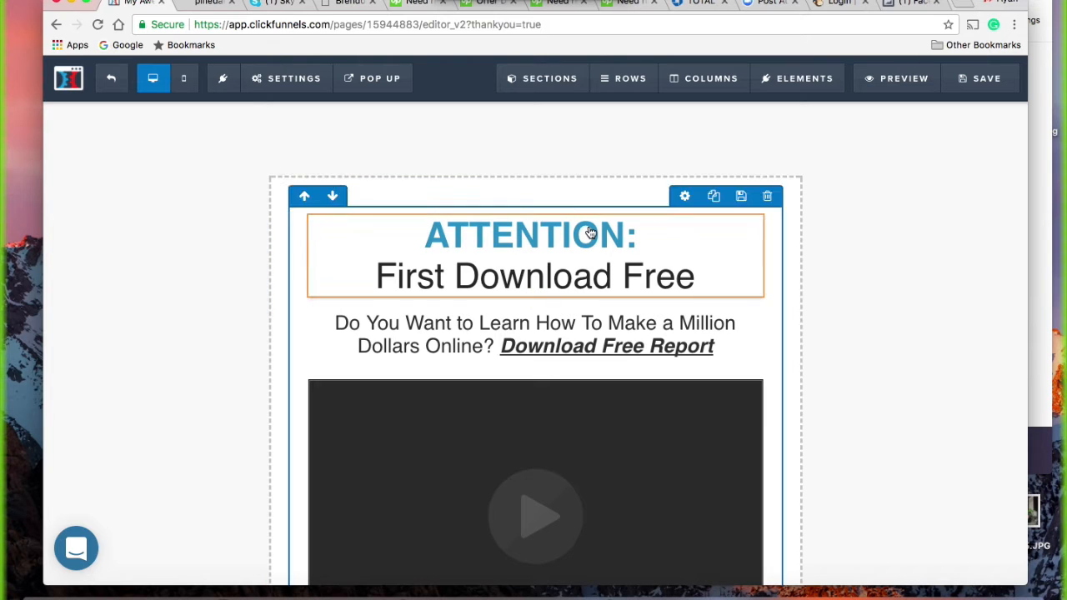
{"action": "left_click", "coordinate": [683, 200]}
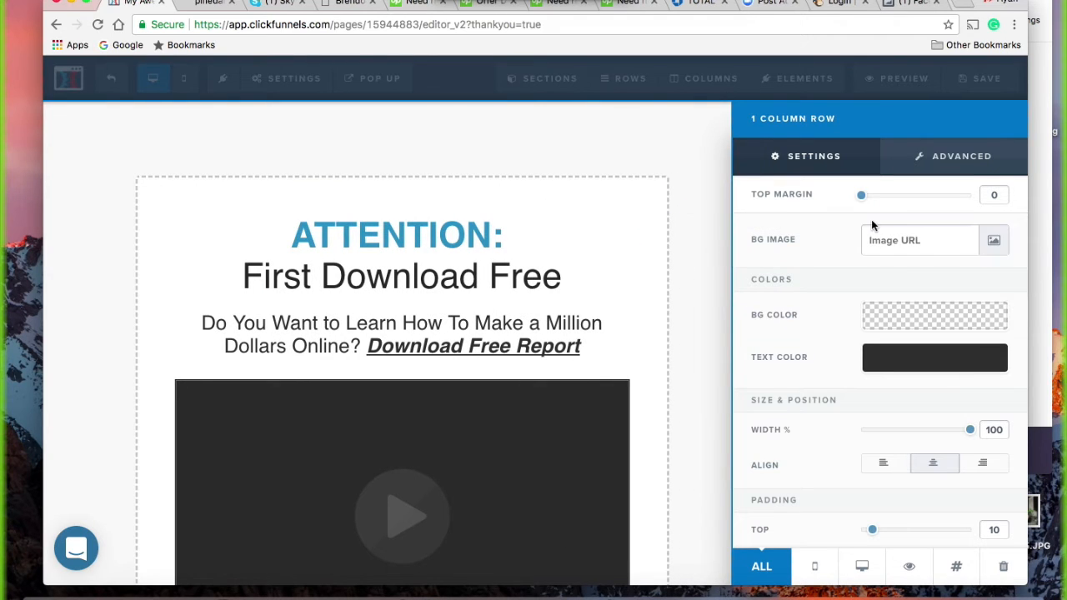
{"action": "mouse_move", "coordinate": [863, 196]}
{"action": "left_mouse_down"}
{"action": "mouse_move", "coordinate": [948, 197]}
{"action": "mouse_move", "coordinate": [852, 190]}
{"action": "left_mouse_up"}
{"action": "left_click", "coordinate": [993, 240]}
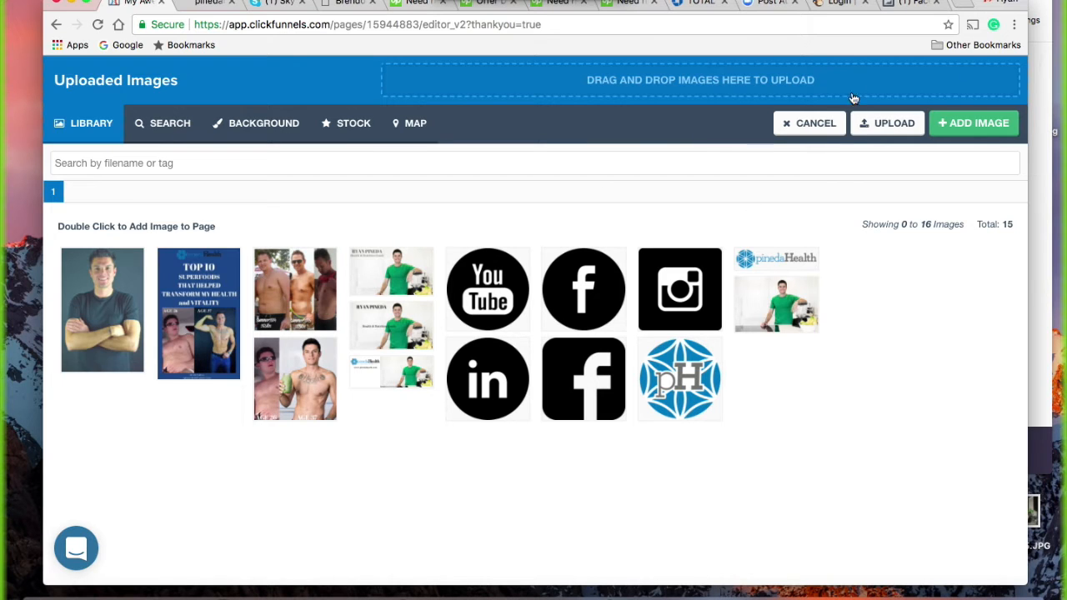
{"action": "left_click", "coordinate": [812, 125]}
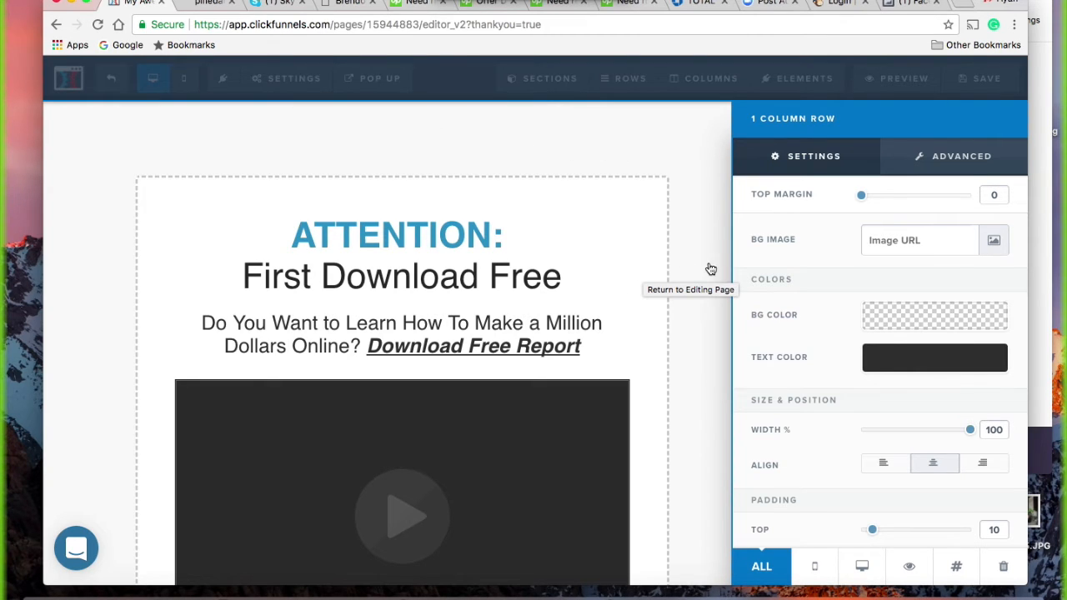
{"action": "left_click", "coordinate": [575, 242]}
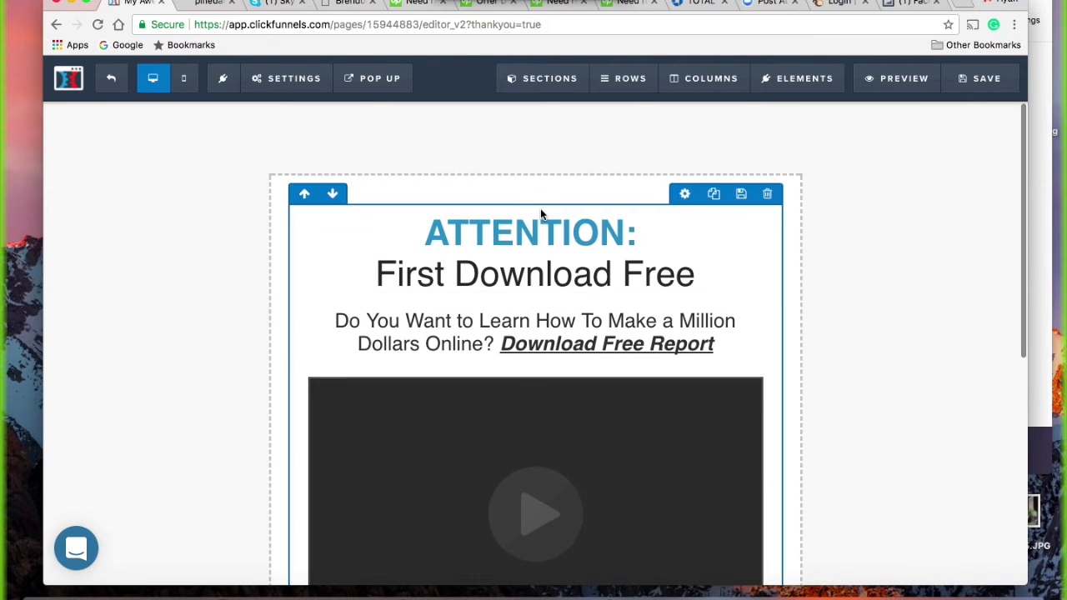
Step: Review the row settings once more and the Download Area section's size, color and padding settings without changing them
{"action": "left_click", "coordinate": [699, 203]}
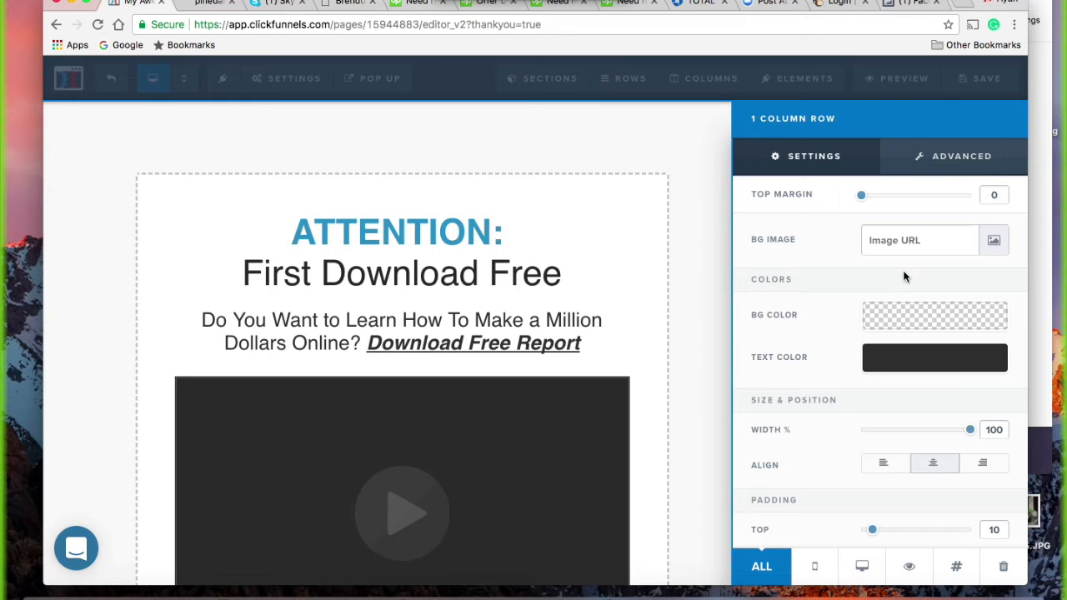
{"action": "left_click", "coordinate": [605, 252]}
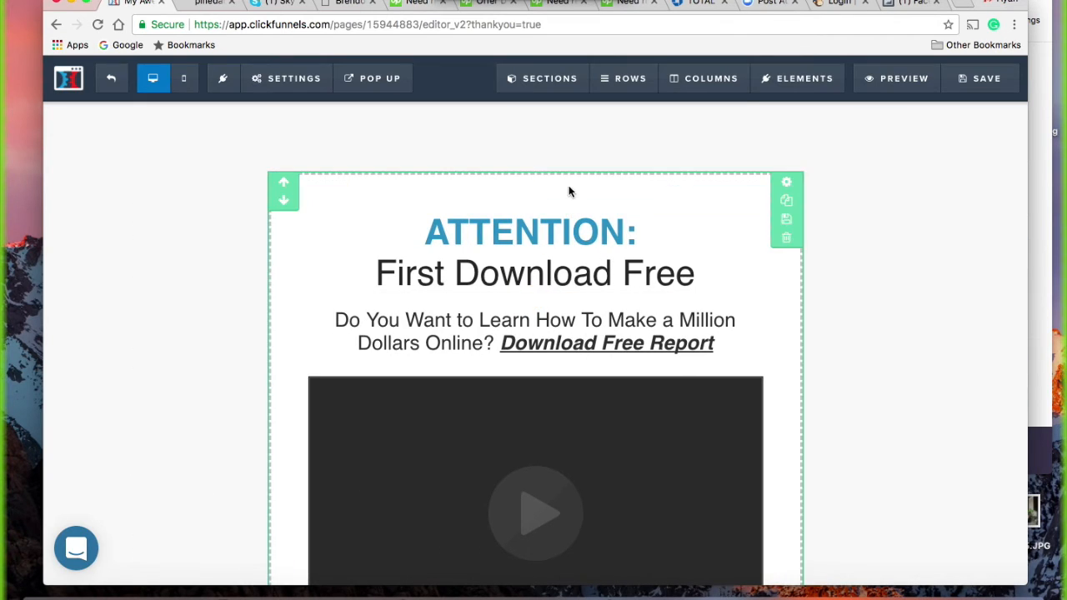
{"action": "left_click", "coordinate": [792, 185]}
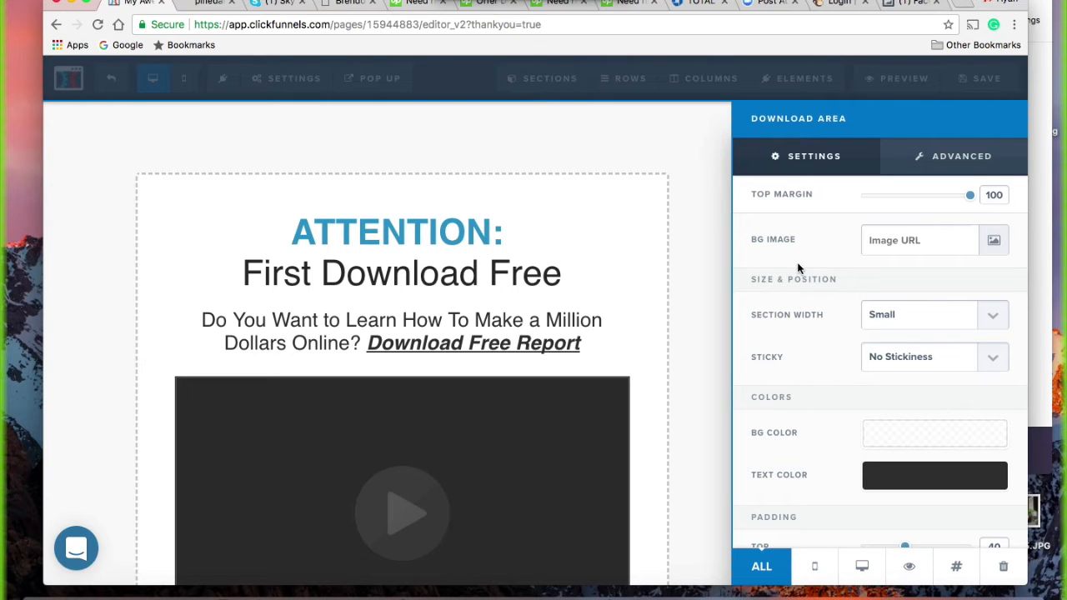
{"action": "scroll", "coordinate": [832, 330], "scroll_direction": "down", "scroll_amount": 2}
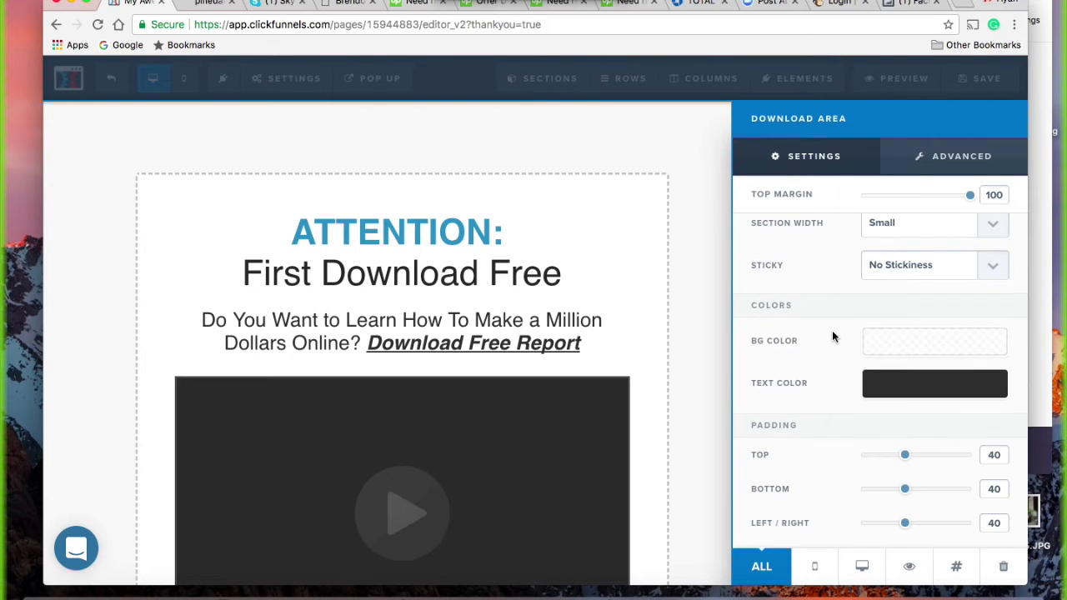
{"action": "left_click", "coordinate": [710, 285]}
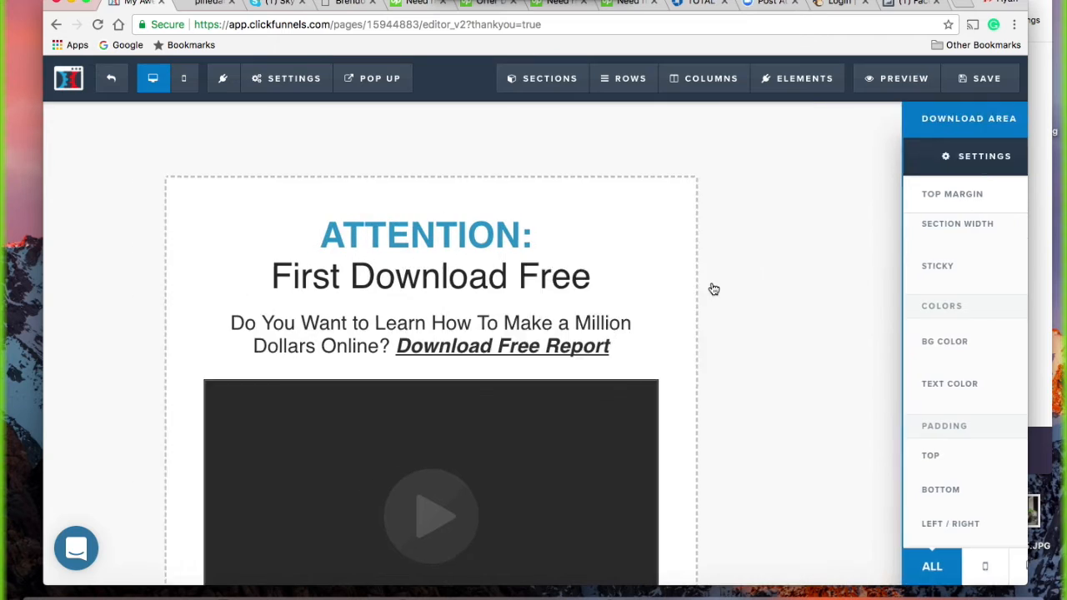
Step: Add a Small section below the copyright footer of the thank-you page
{"action": "scroll", "coordinate": [838, 242], "scroll_direction": "down", "scroll_amount": 5}
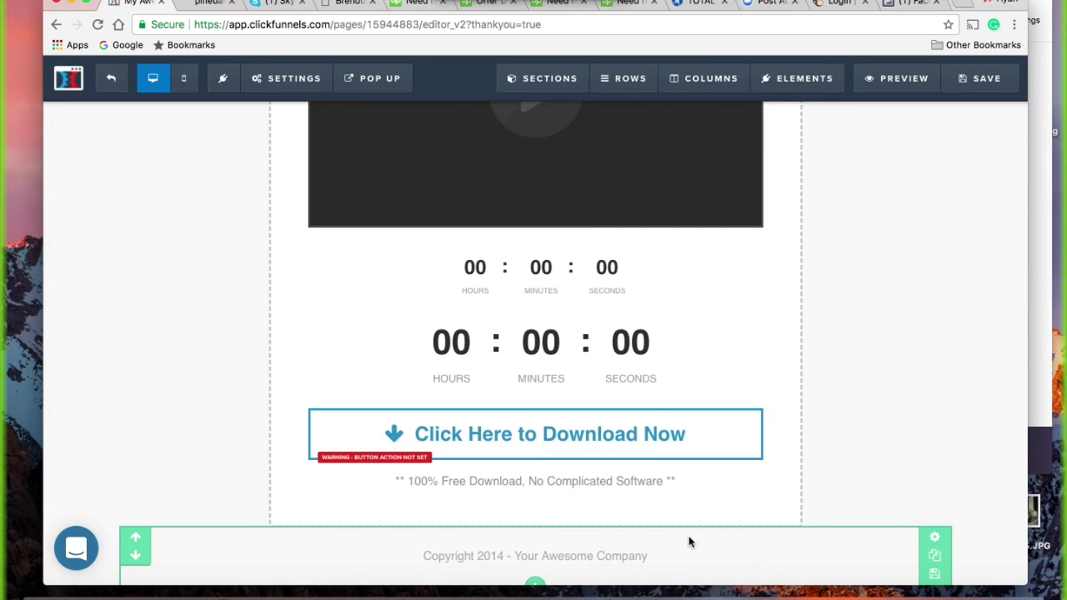
{"action": "left_click", "coordinate": [535, 584]}
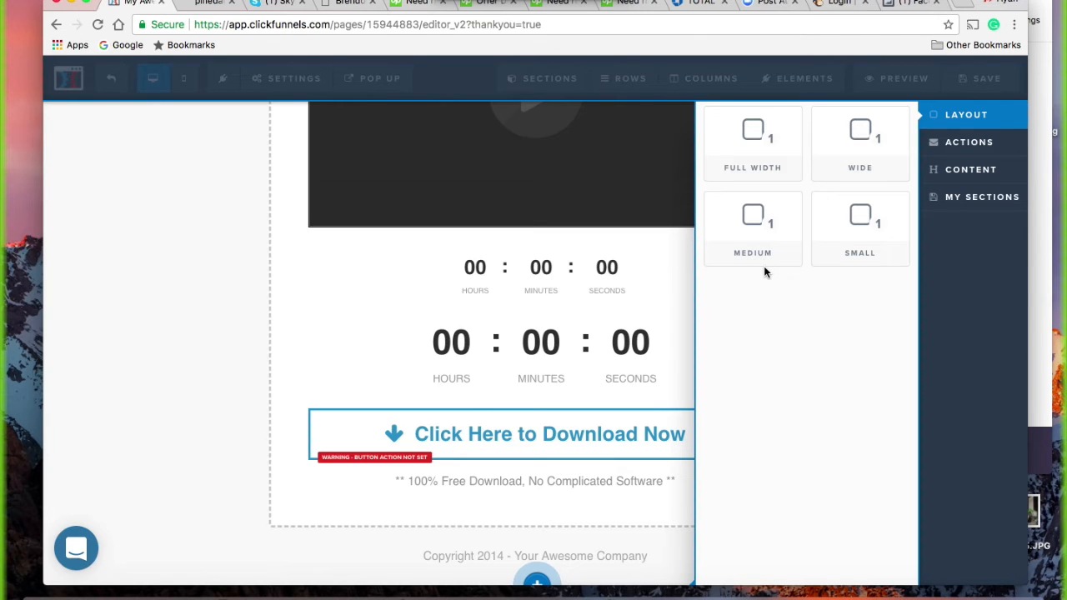
{"action": "left_click_drag", "start_coordinate": [767, 234], "coordinate": [768, 227]}
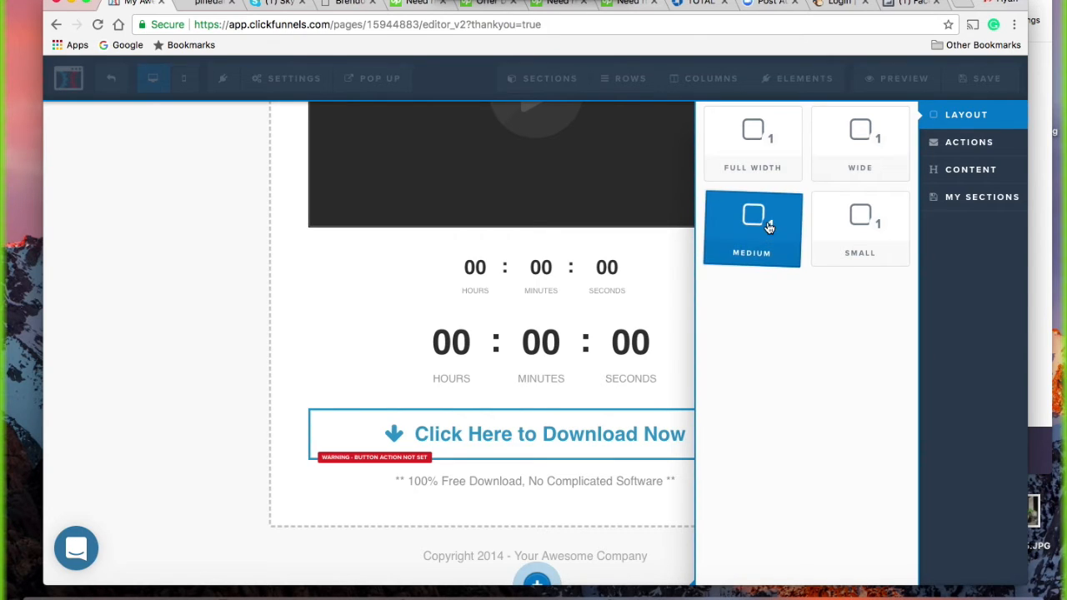
{"action": "left_click", "coordinate": [866, 223]}
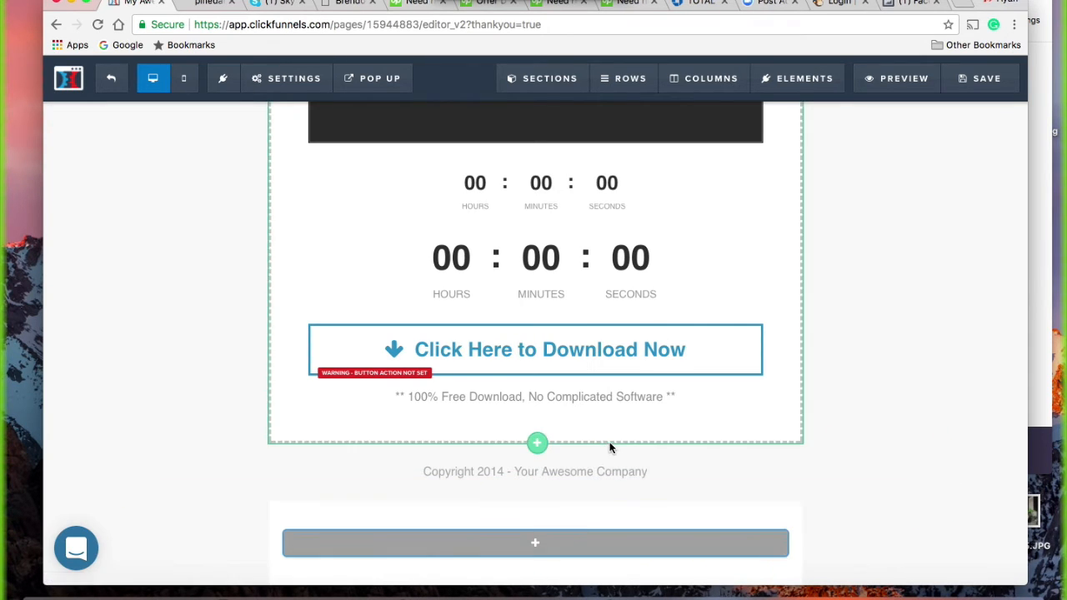
Step: Insert a 3 Columns row into the empty section below the footer
{"action": "left_click", "coordinate": [535, 543]}
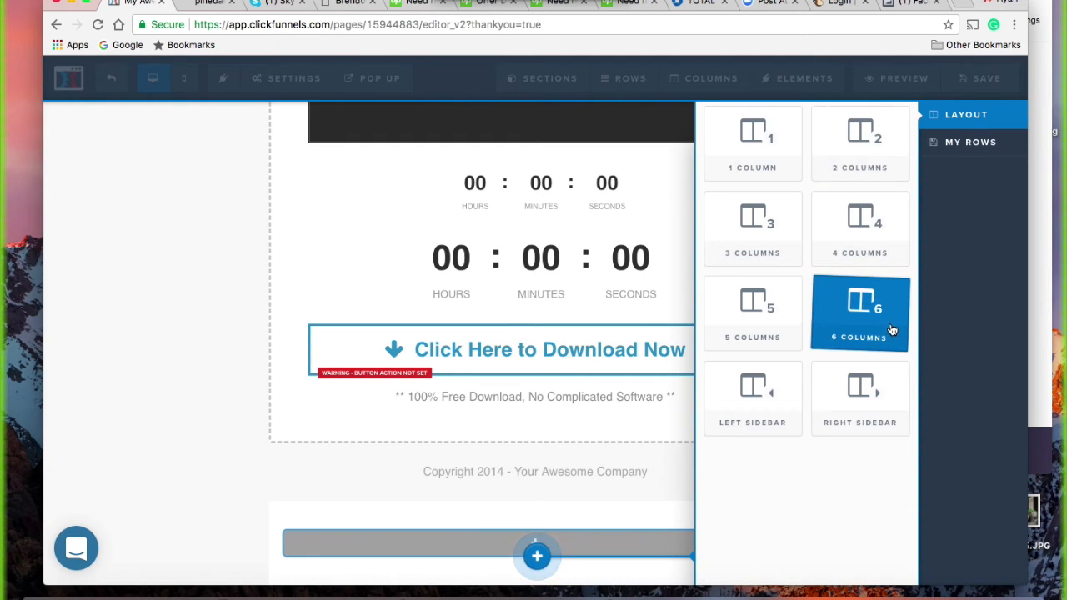
{"action": "left_click", "coordinate": [760, 232]}
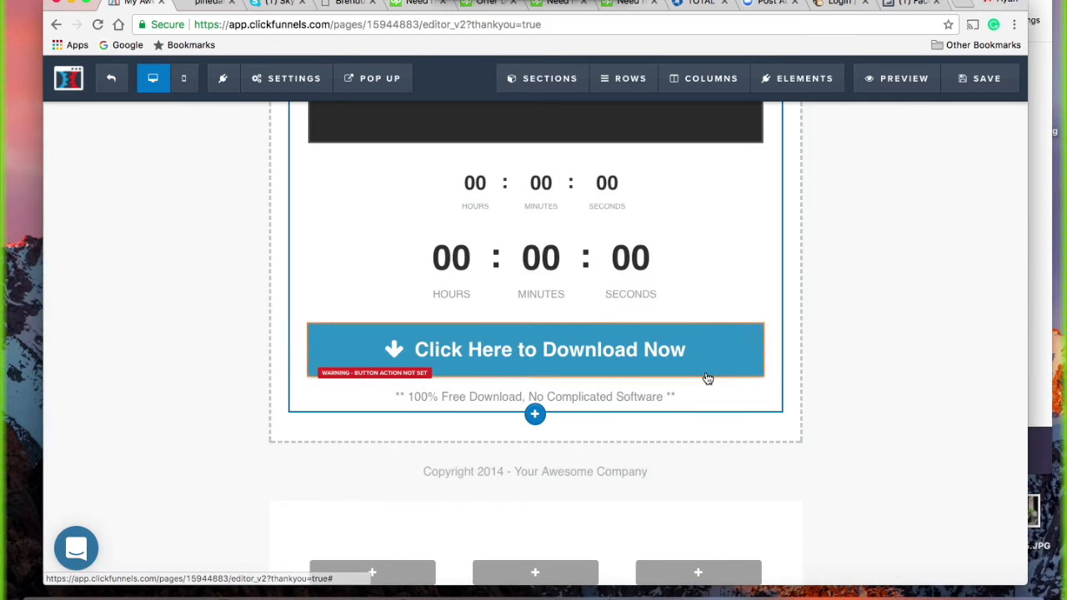
{"action": "scroll", "coordinate": [614, 484], "scroll_direction": "down", "scroll_amount": 2}
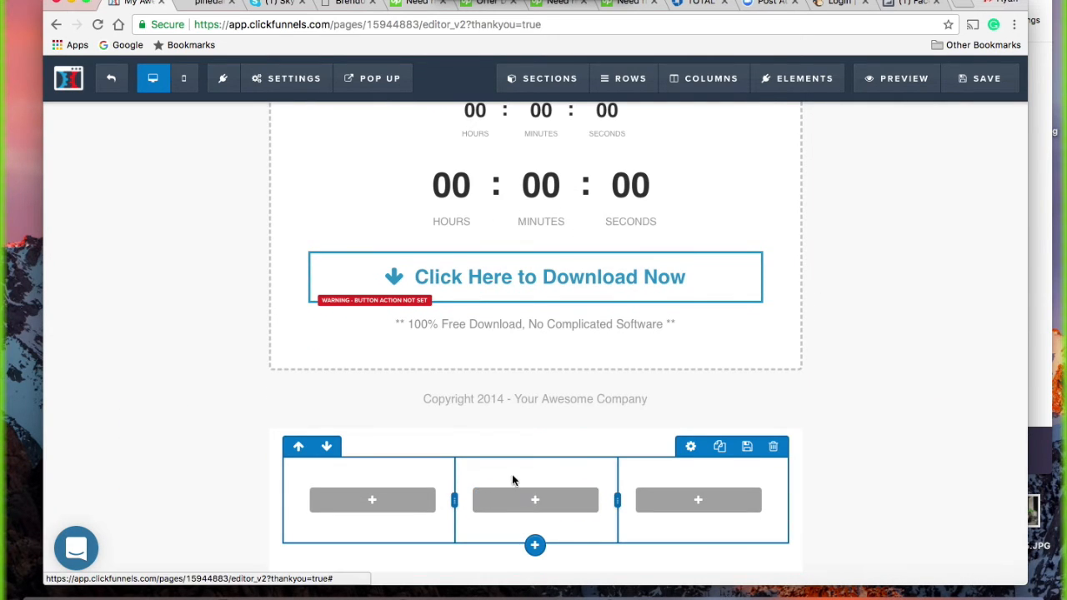
Step: Look at the elements available for the first column of the three-column row without adding one
{"action": "left_click", "coordinate": [382, 504]}
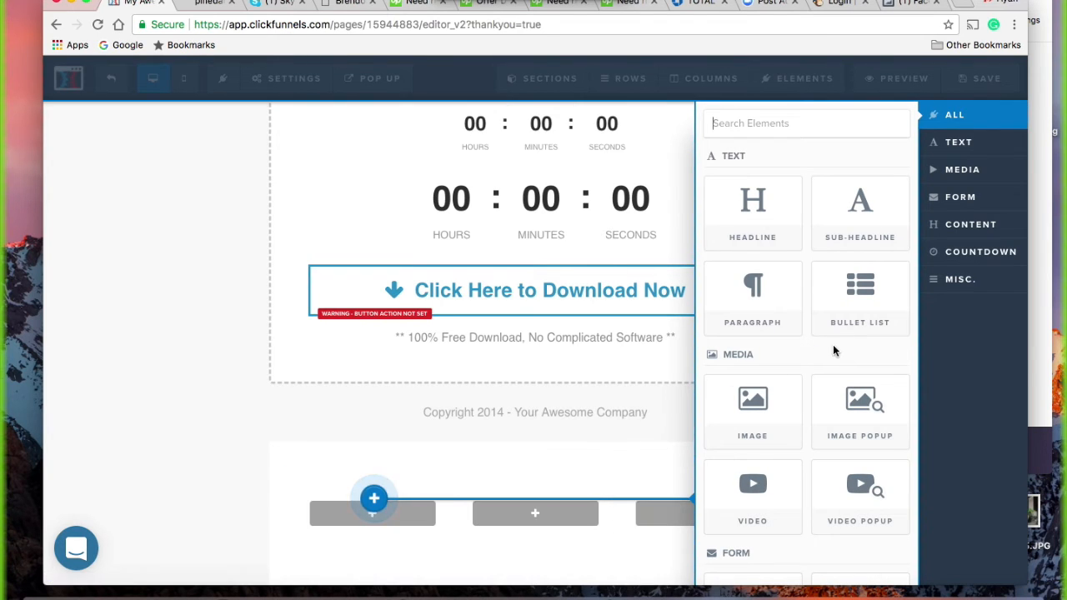
{"action": "left_click", "coordinate": [262, 460]}
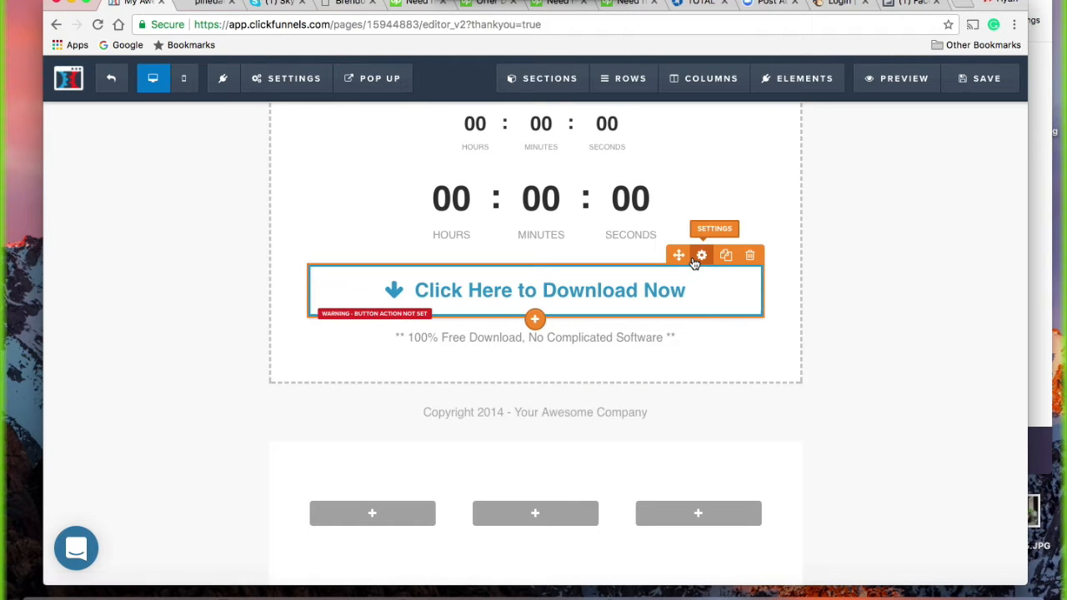
{"action": "scroll", "coordinate": [664, 282], "scroll_direction": "up", "scroll_amount": 2}
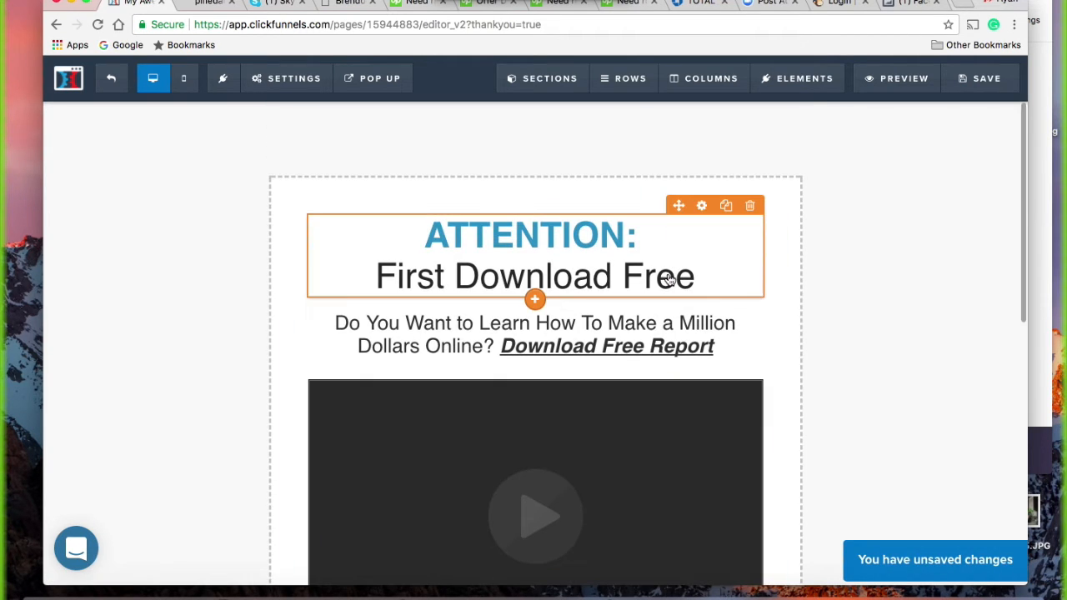
Step: Look over the thank-you page from the headline through the video and countdown timers to the download button
{"action": "scroll", "coordinate": [666, 281], "scroll_direction": "down", "scroll_amount": 5}
{"action": "scroll", "coordinate": [669, 280], "scroll_direction": "down", "scroll_amount": 1}
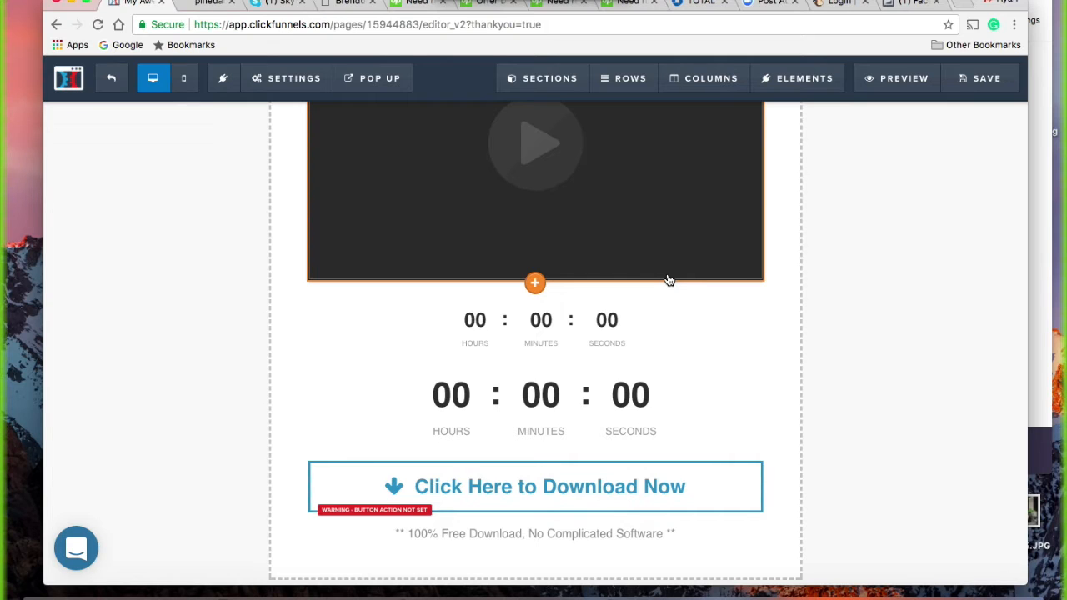
{"action": "scroll", "coordinate": [676, 279], "scroll_direction": "up", "scroll_amount": 3}
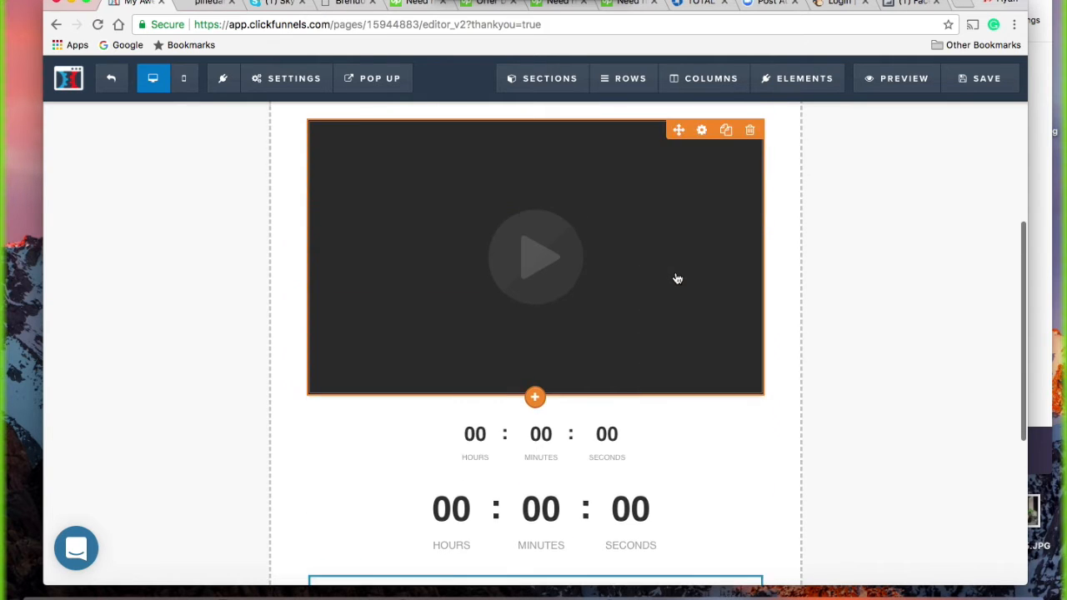
{"action": "scroll", "coordinate": [677, 279], "scroll_direction": "up", "scroll_amount": 4}
{"action": "scroll", "coordinate": [677, 278], "scroll_direction": "up", "scroll_amount": 2}
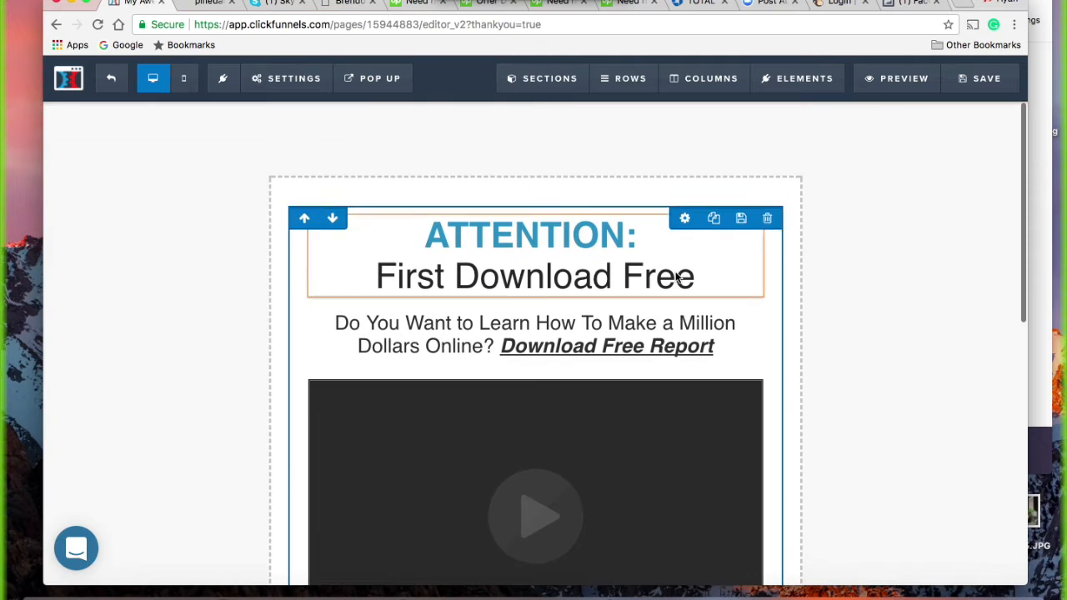
{"action": "scroll", "coordinate": [677, 277], "scroll_direction": "down", "scroll_amount": 3}
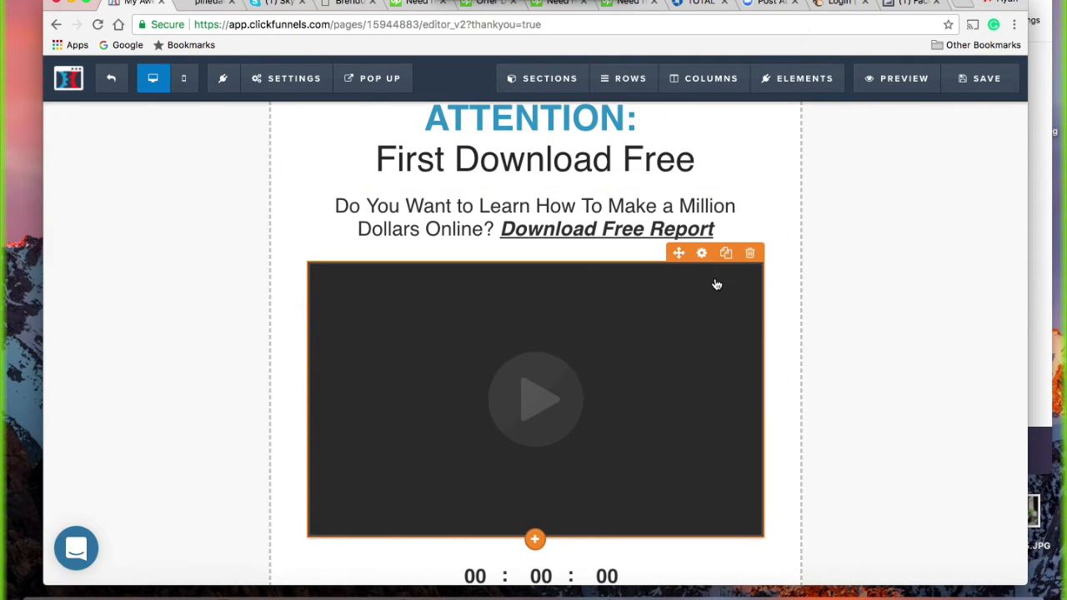
{"action": "scroll", "coordinate": [714, 282], "scroll_direction": "down", "scroll_amount": 3}
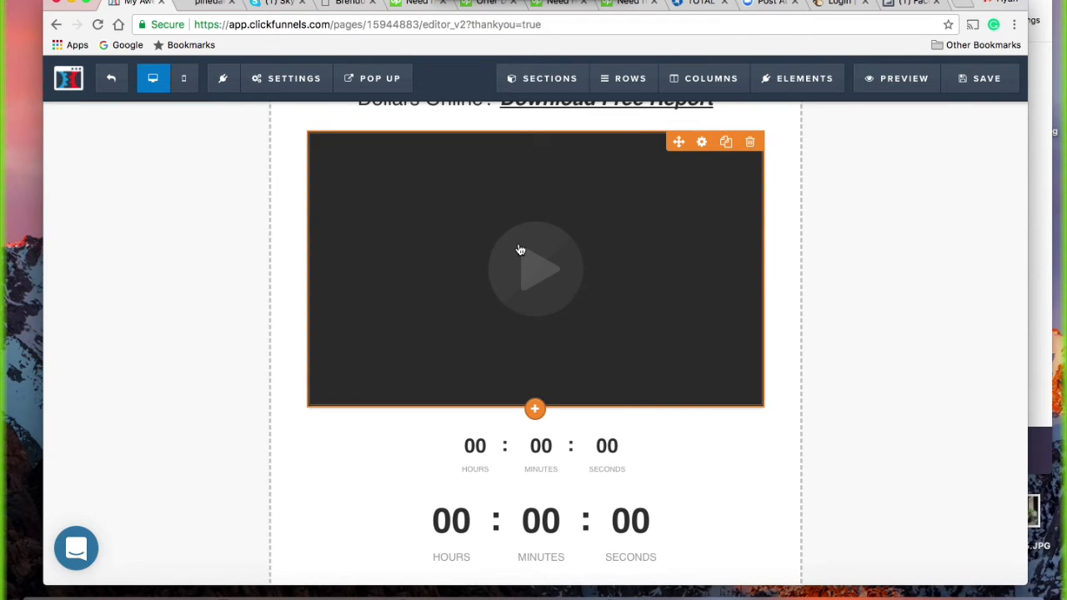
{"action": "scroll", "coordinate": [520, 250], "scroll_direction": "down", "scroll_amount": 2}
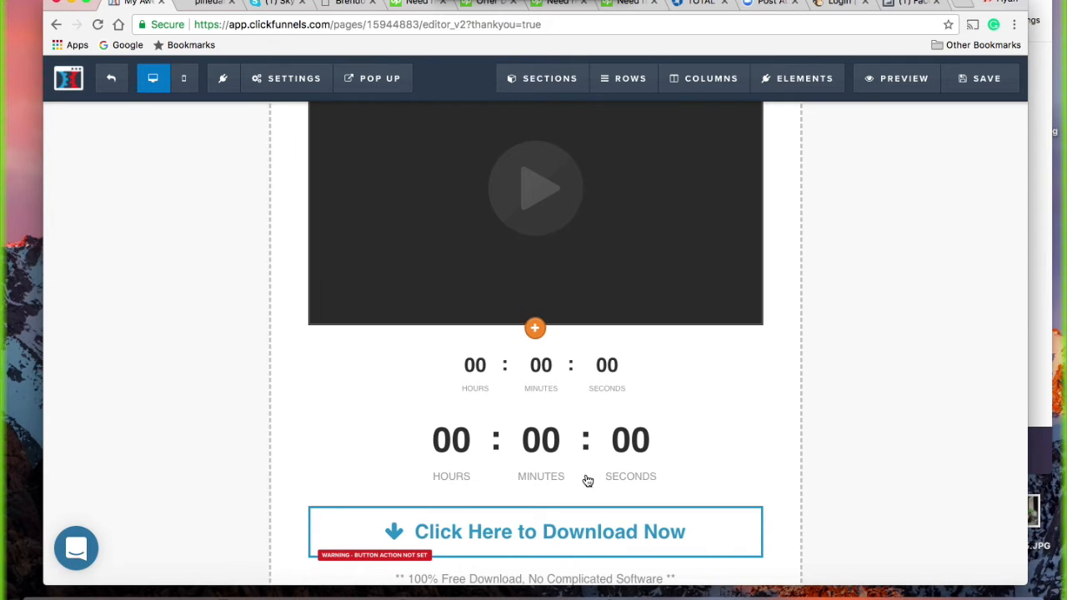
Step: Delete the "Click Here to Download Now" button below the countdown timers
{"action": "mouse_move", "coordinate": [541, 533]}
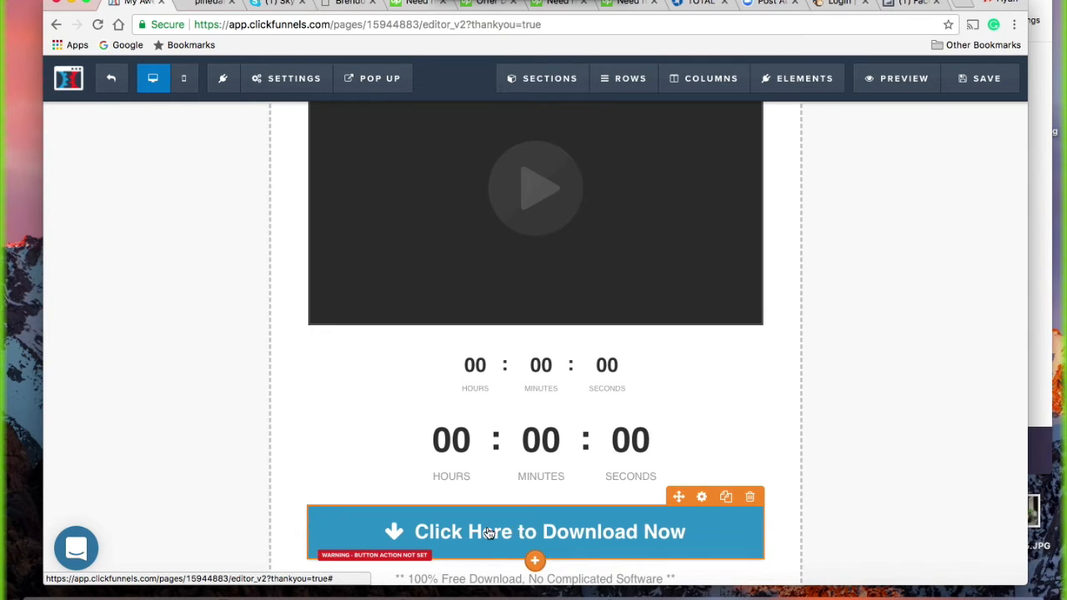
{"action": "left_click", "coordinate": [740, 496]}
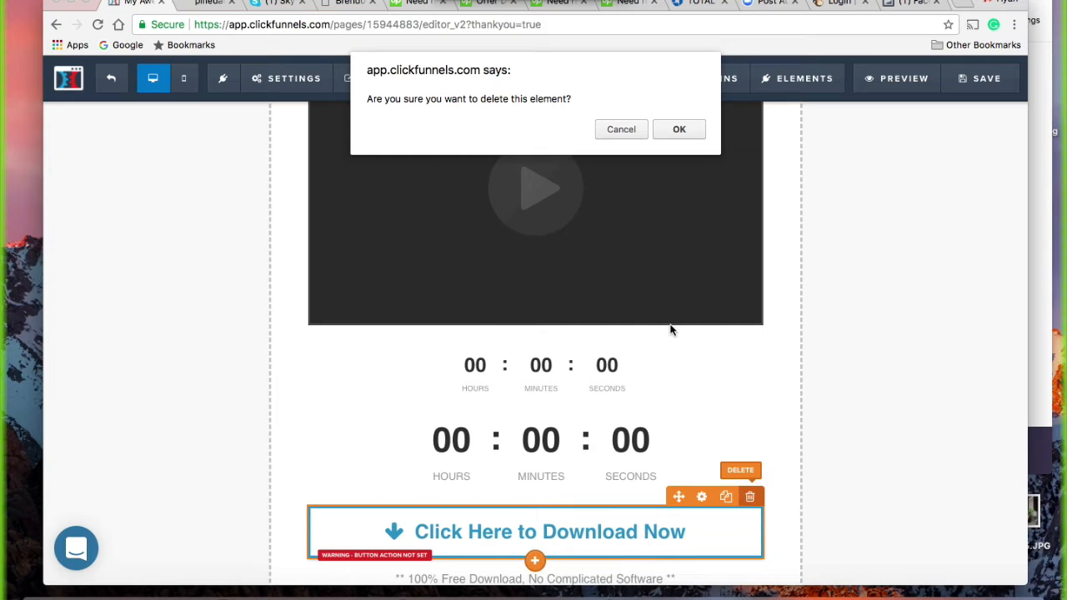
{"action": "left_click", "coordinate": [682, 126]}
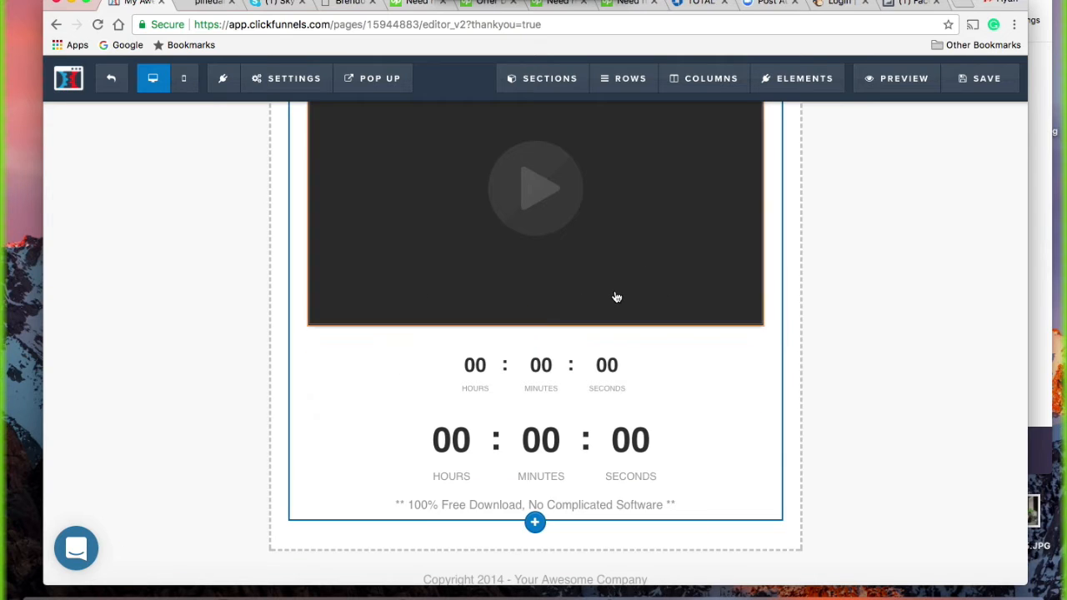
Step: Review the thank-you page's layout, from the headline and video to the footer and the empty three-column section
{"action": "scroll", "coordinate": [617, 297], "scroll_direction": "up", "scroll_amount": 2}
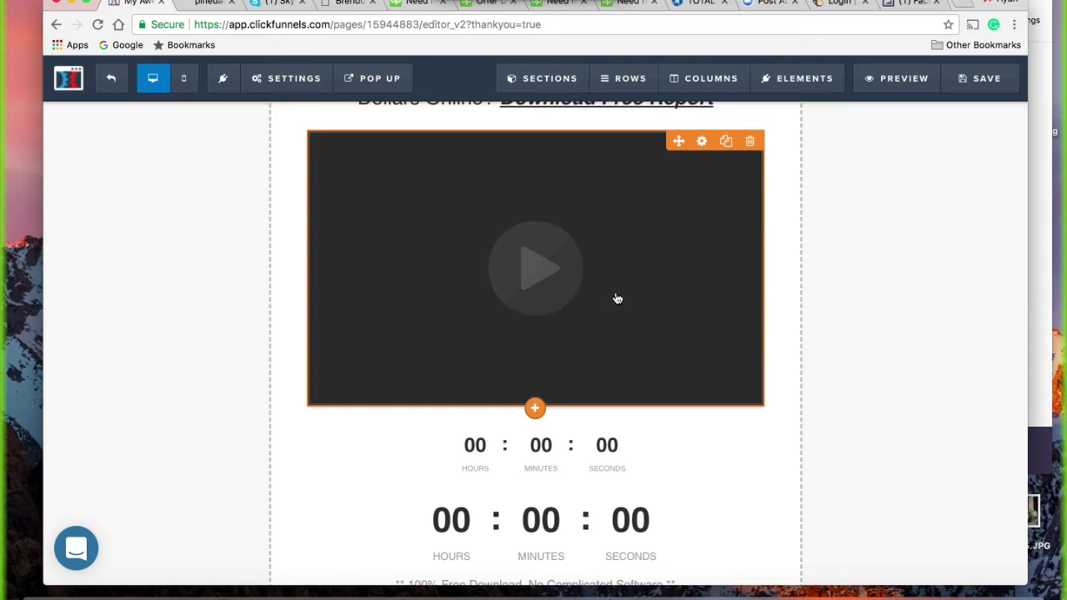
{"action": "scroll", "coordinate": [616, 298], "scroll_direction": "down", "scroll_amount": 4}
{"action": "scroll", "coordinate": [604, 305], "scroll_direction": "up", "scroll_amount": 8}
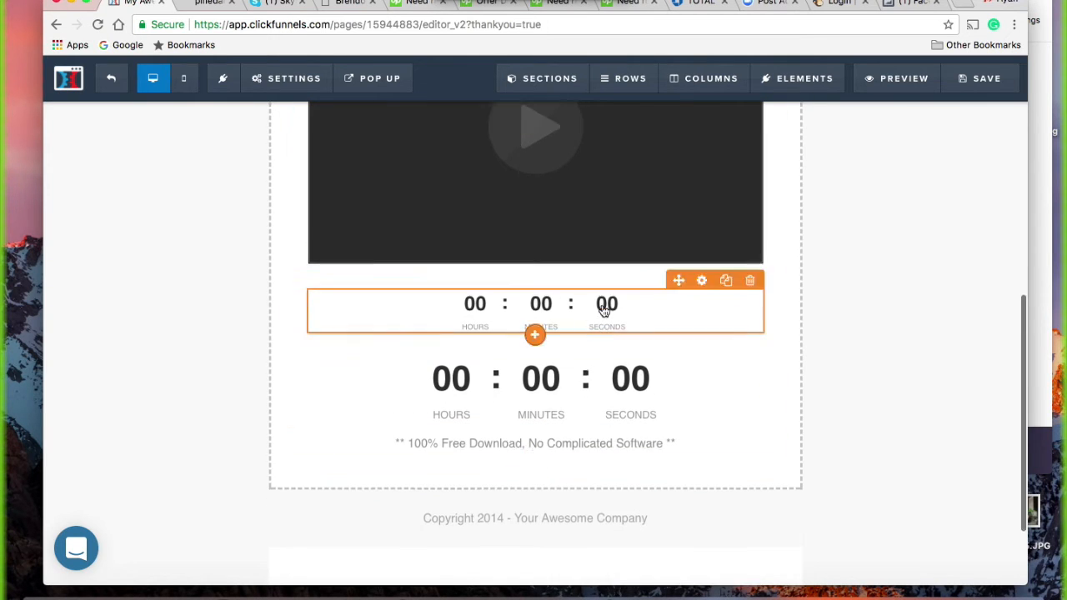
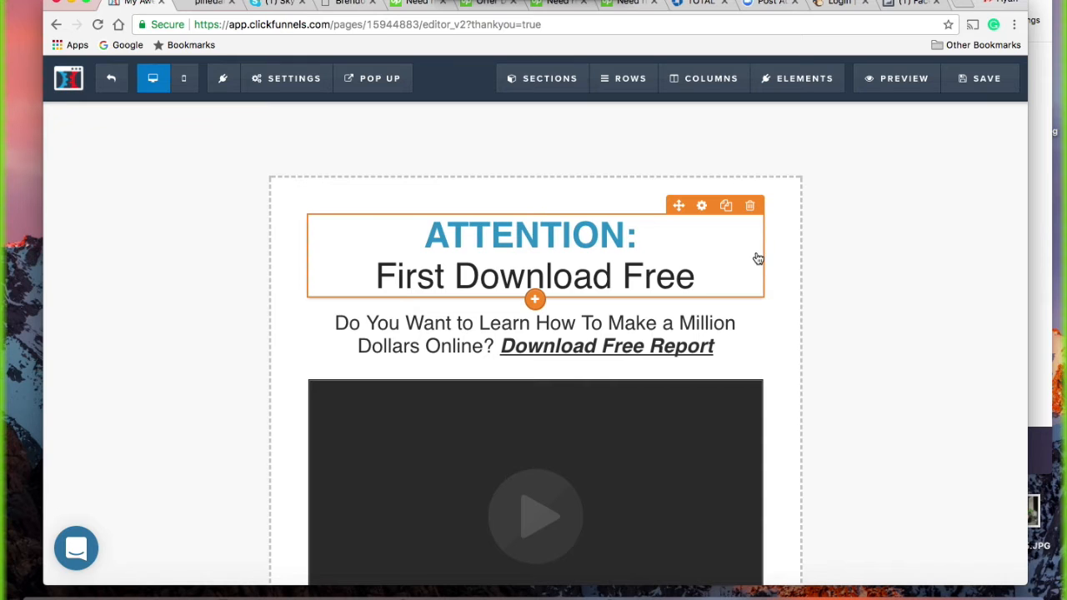
{"action": "scroll", "coordinate": [814, 219], "scroll_direction": "down", "scroll_amount": 5}
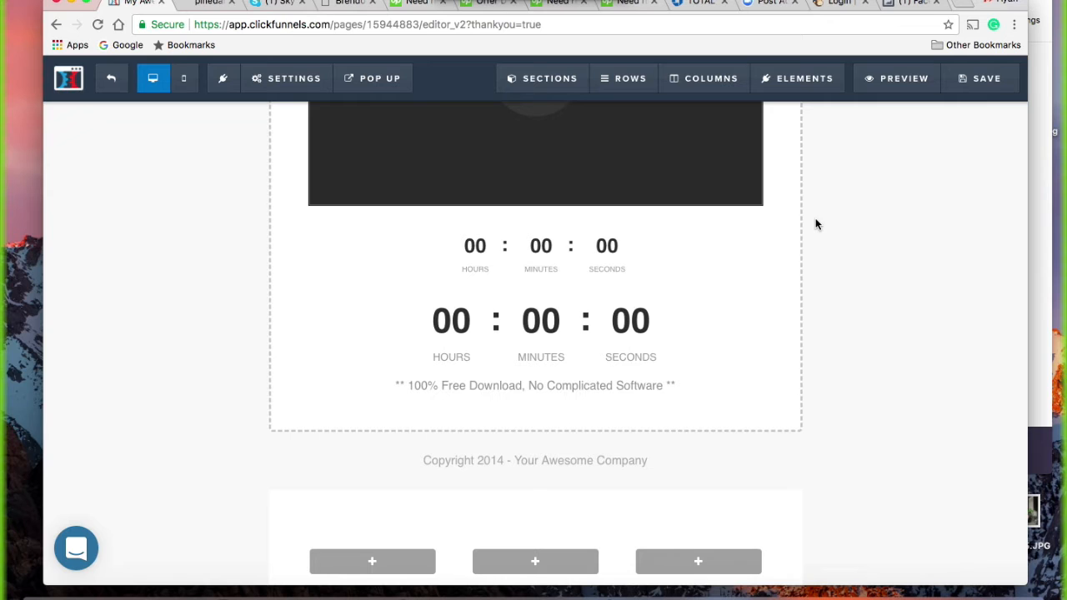
{"action": "scroll", "coordinate": [831, 276], "scroll_direction": "down", "scroll_amount": 2}
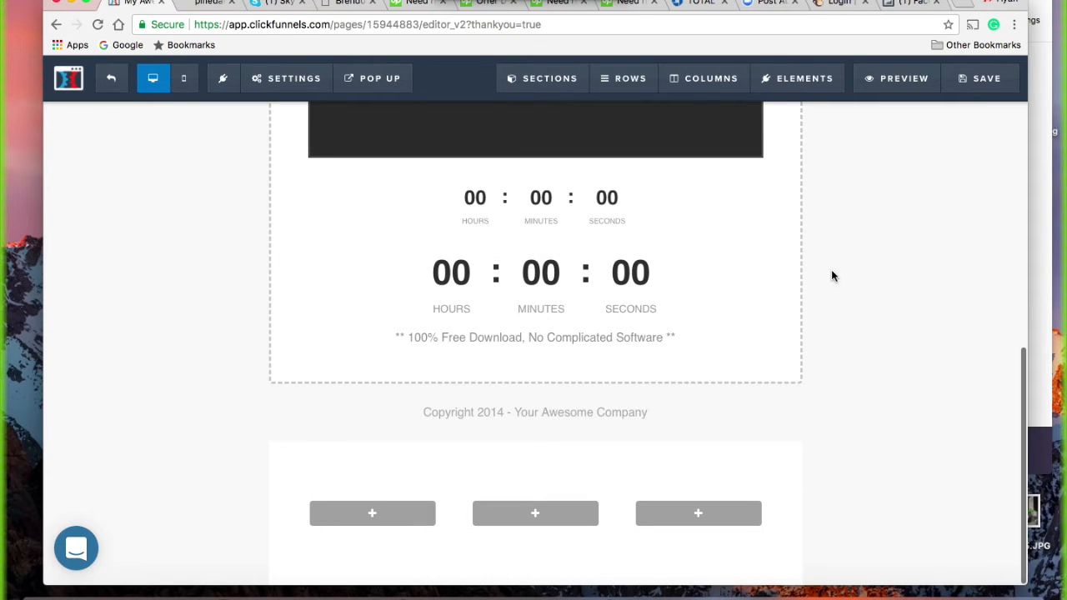
{"action": "scroll", "coordinate": [831, 276], "scroll_direction": "up", "scroll_amount": 10}
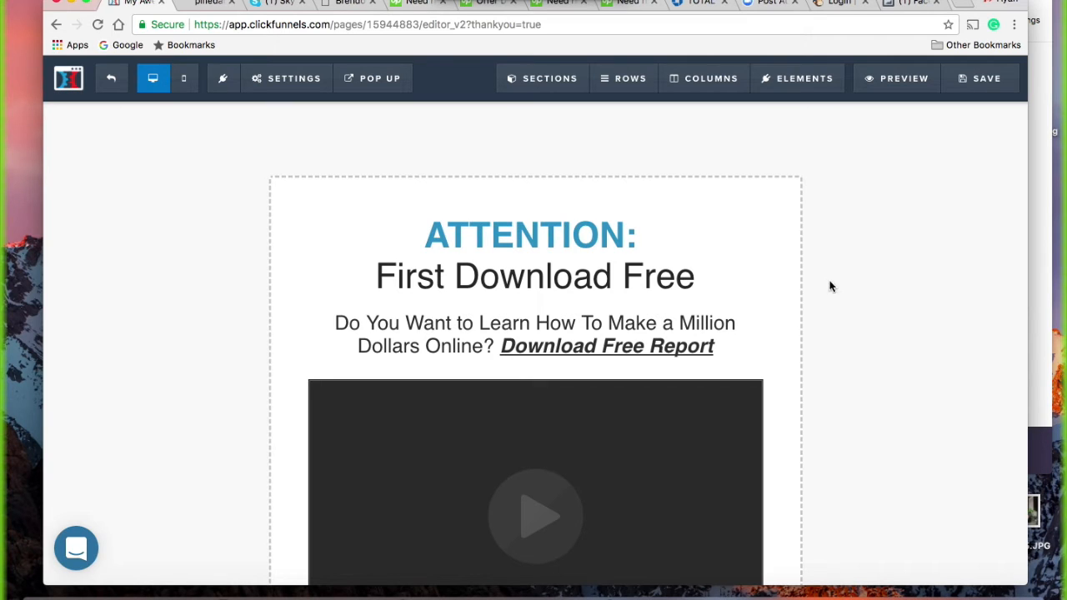
{"action": "scroll", "coordinate": [815, 289], "scroll_direction": "down", "scroll_amount": 5}
{"action": "scroll", "coordinate": [814, 290], "scroll_direction": "down", "scroll_amount": 3}
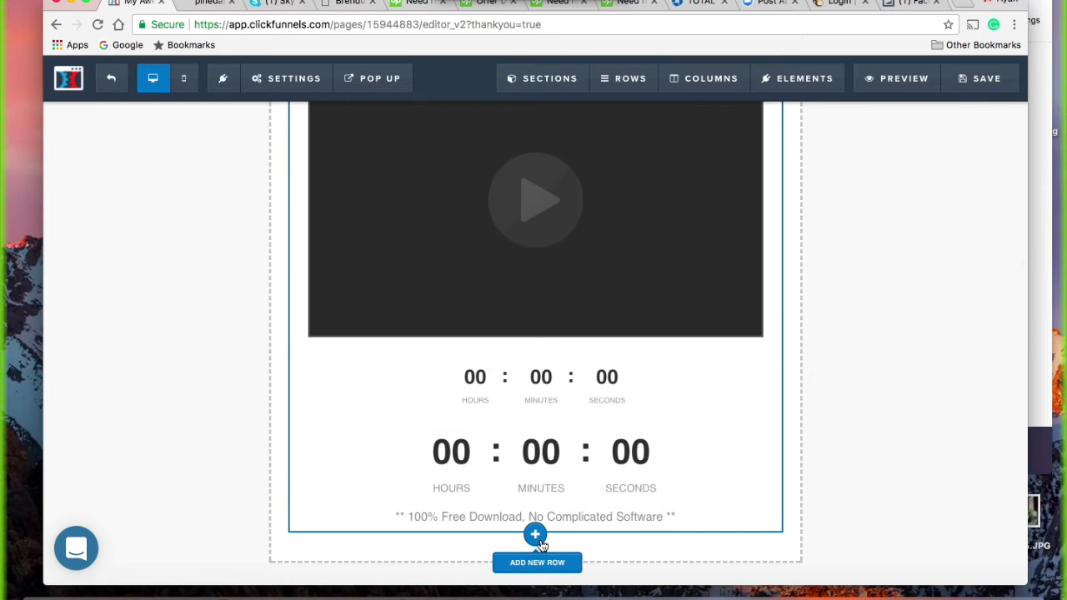
Step: Add a Button element directly below the video on the thank-you page
{"action": "scroll", "coordinate": [539, 538], "scroll_direction": "up", "scroll_amount": 3}
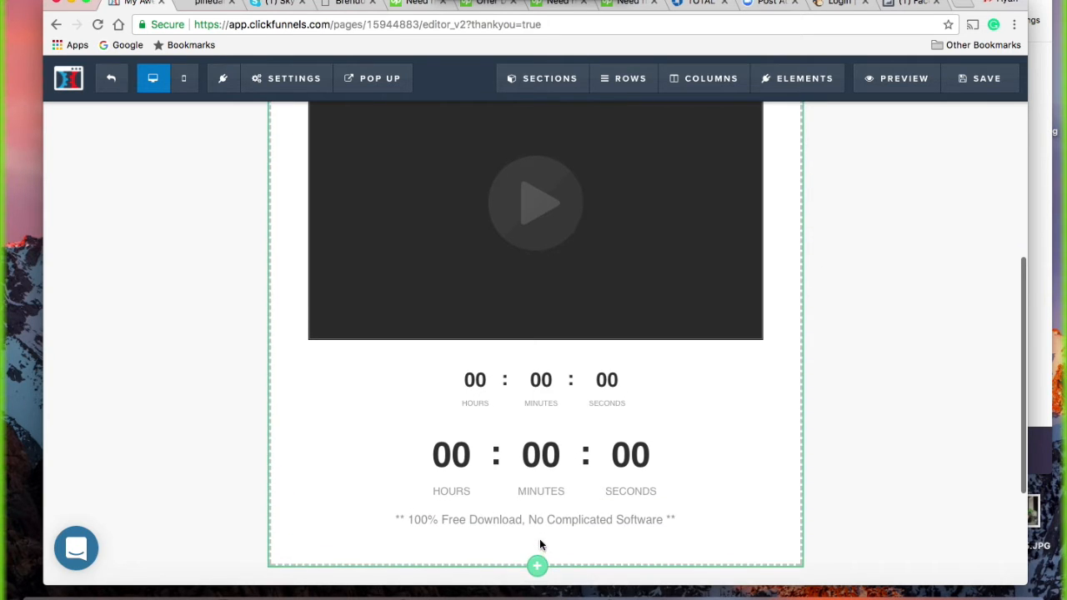
{"action": "scroll", "coordinate": [559, 414], "scroll_direction": "up", "scroll_amount": 3}
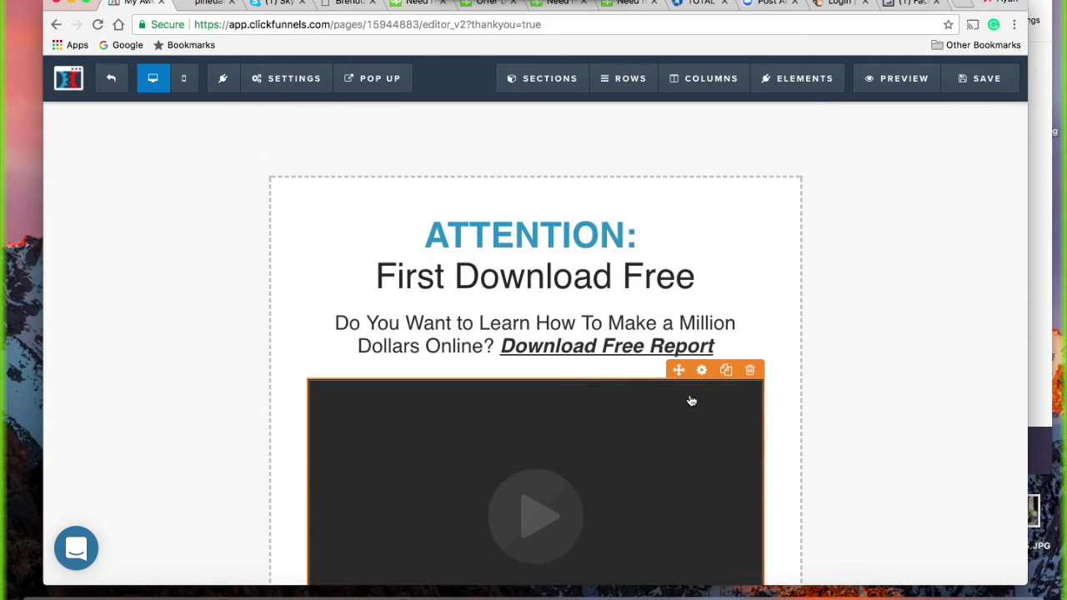
{"action": "left_click", "coordinate": [535, 571]}
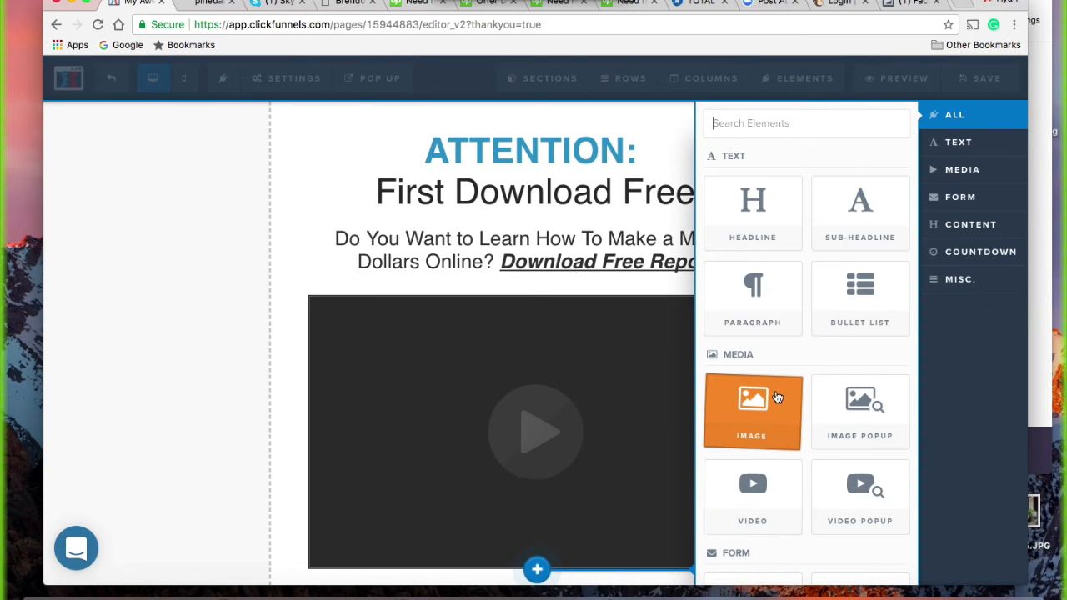
{"action": "scroll", "coordinate": [757, 292], "scroll_direction": "down", "scroll_amount": 5}
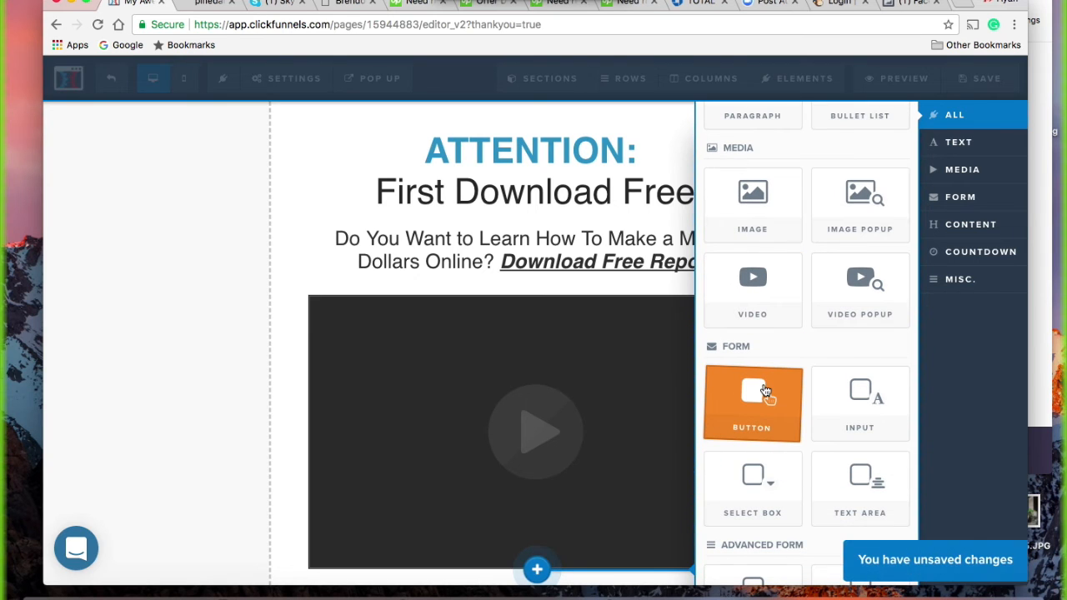
{"action": "left_click", "coordinate": [765, 392]}
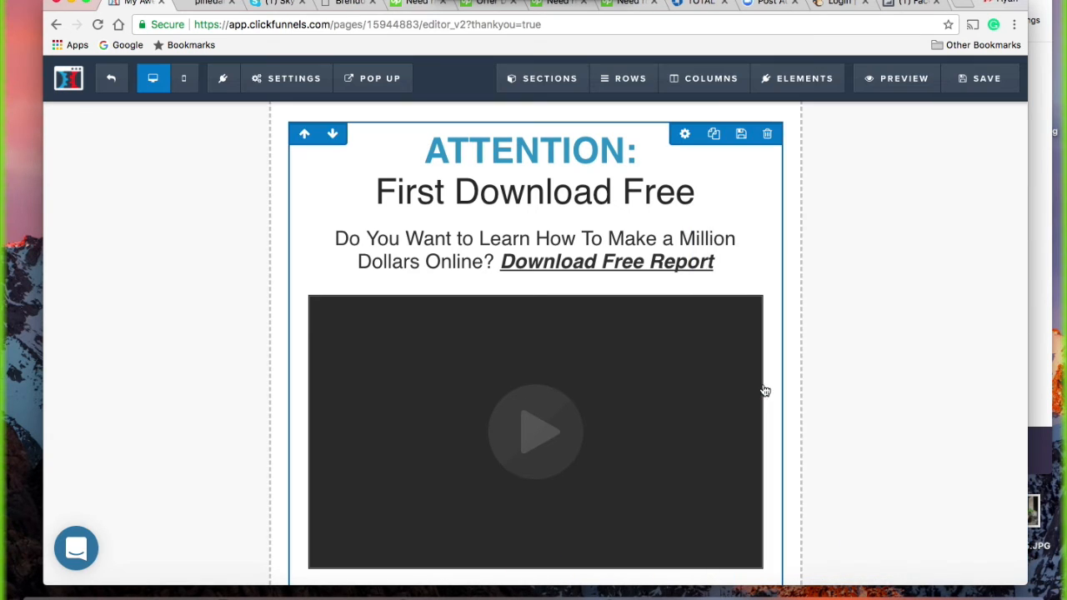
Step: Set the width of the "Click to Sign Up" button below the video to Fill Width
{"action": "scroll", "coordinate": [692, 350], "scroll_direction": "down", "scroll_amount": 6}
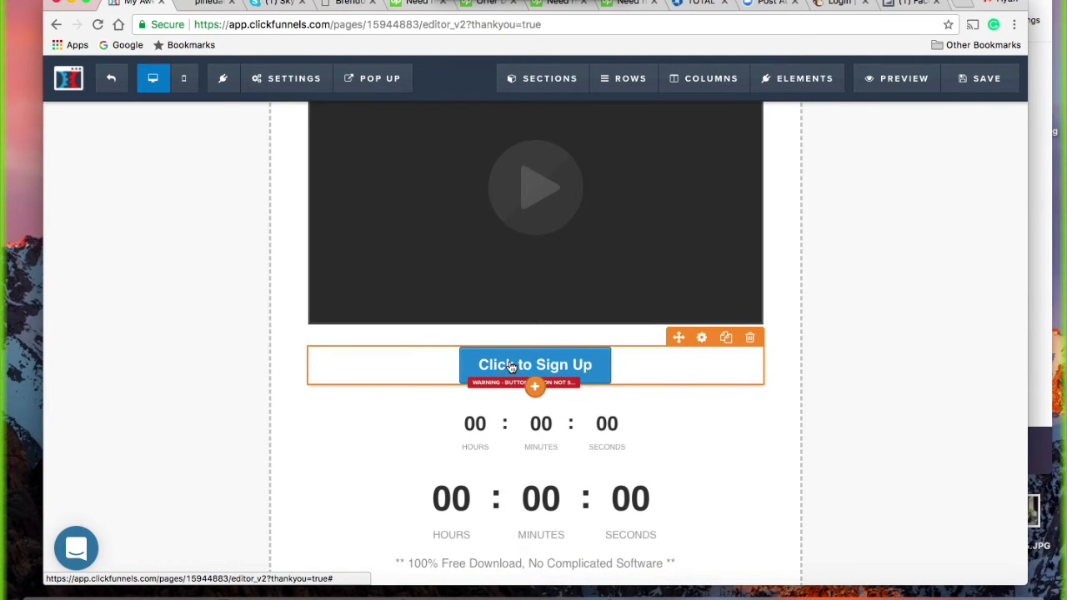
{"action": "left_click", "coordinate": [540, 369]}
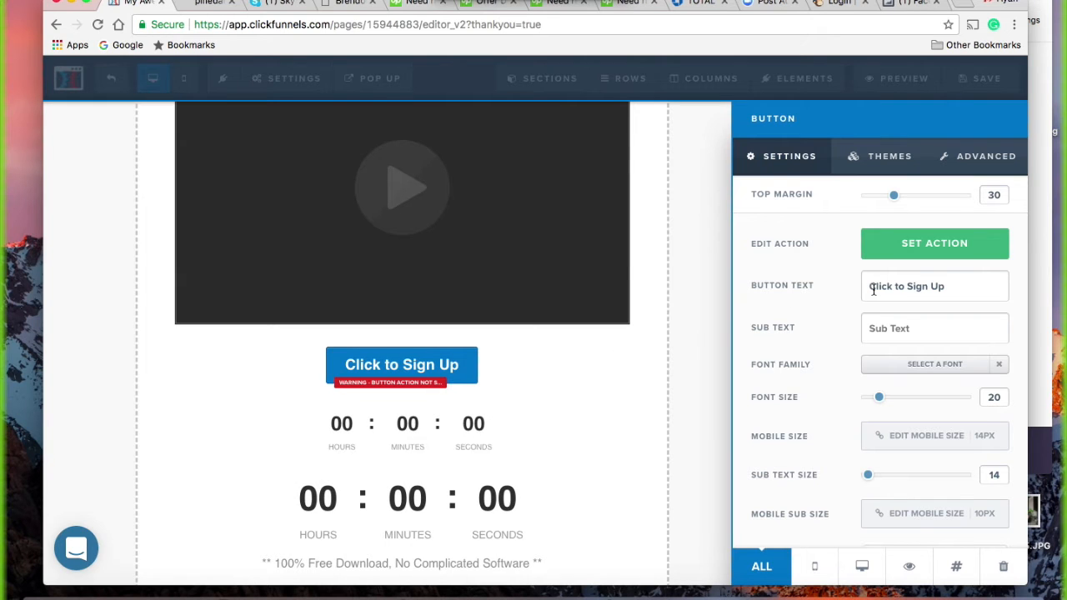
{"action": "left_click", "coordinate": [960, 159]}
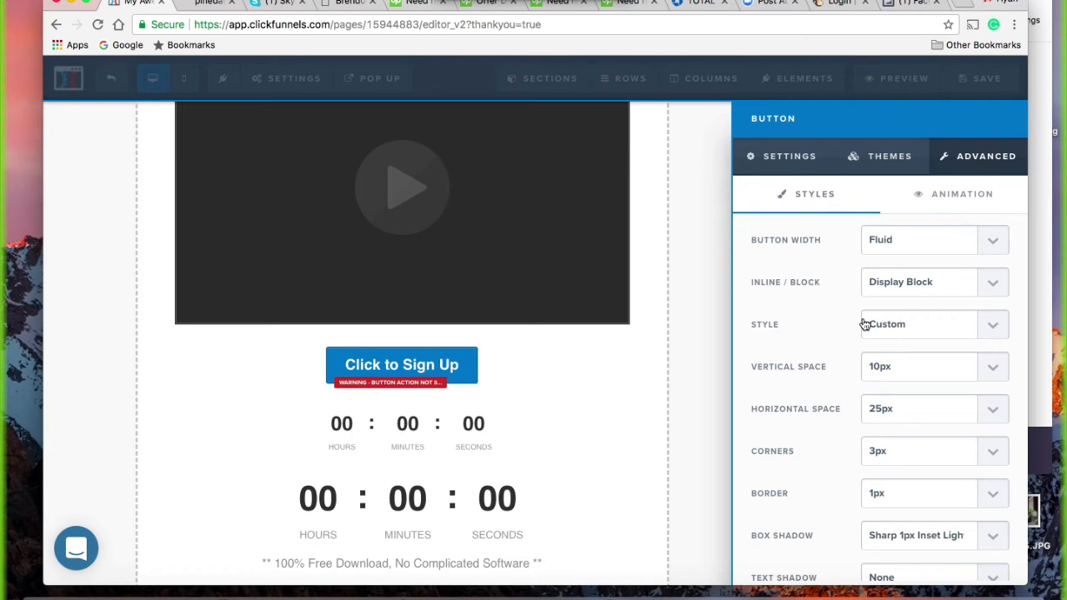
{"action": "scroll", "coordinate": [856, 405], "scroll_direction": "down", "scroll_amount": 1}
{"action": "scroll", "coordinate": [857, 399], "scroll_direction": "up", "scroll_amount": 1}
{"action": "left_click", "coordinate": [994, 244]}
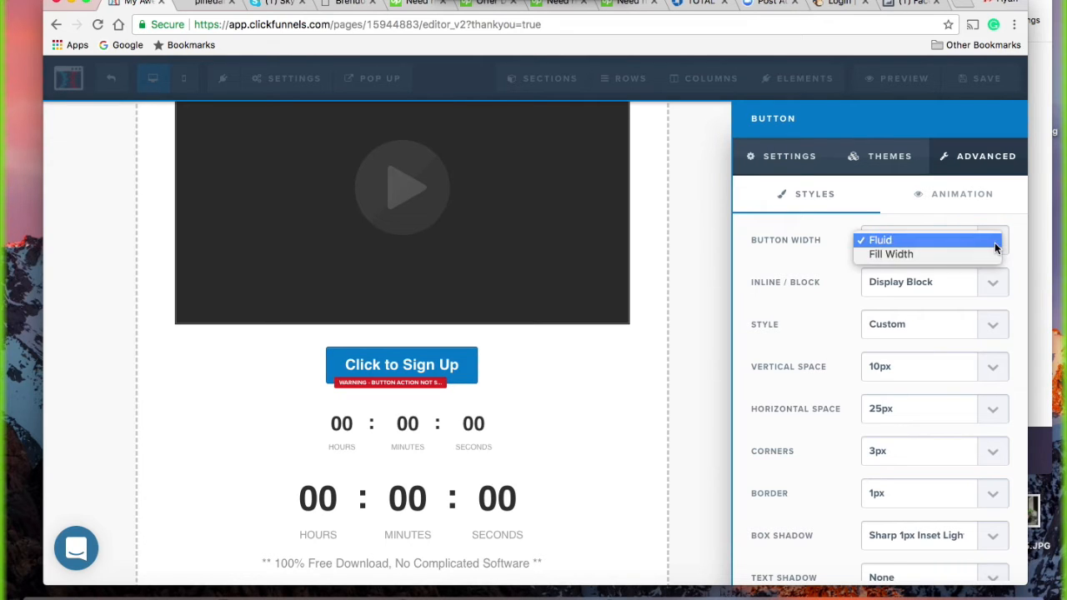
{"action": "left_click", "coordinate": [950, 254]}
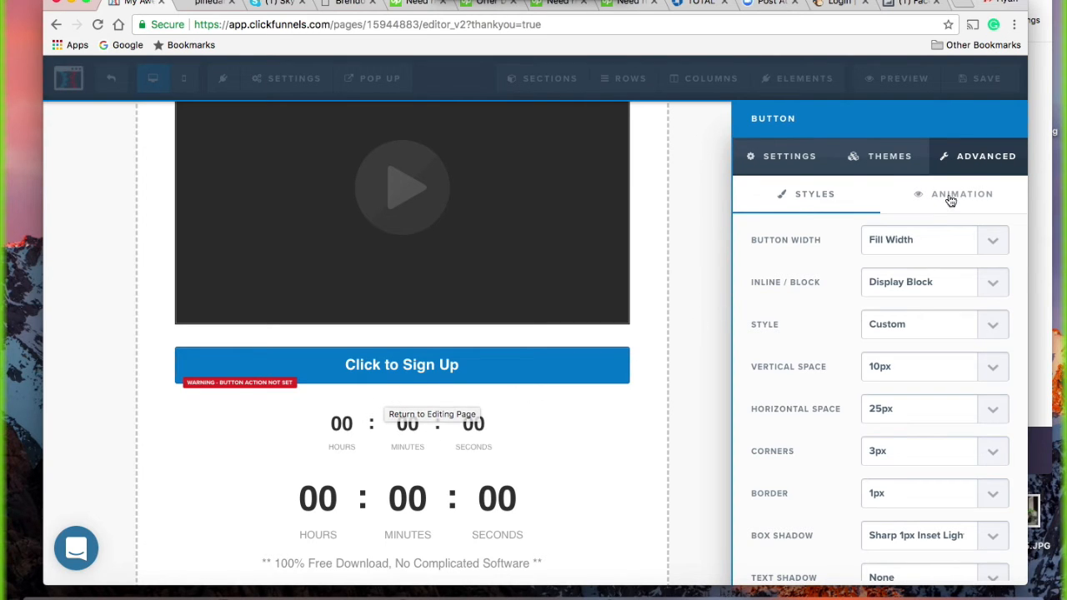
Step: Set the font size of the "Click to Sign Up" button to 32
{"action": "left_click", "coordinate": [758, 152]}
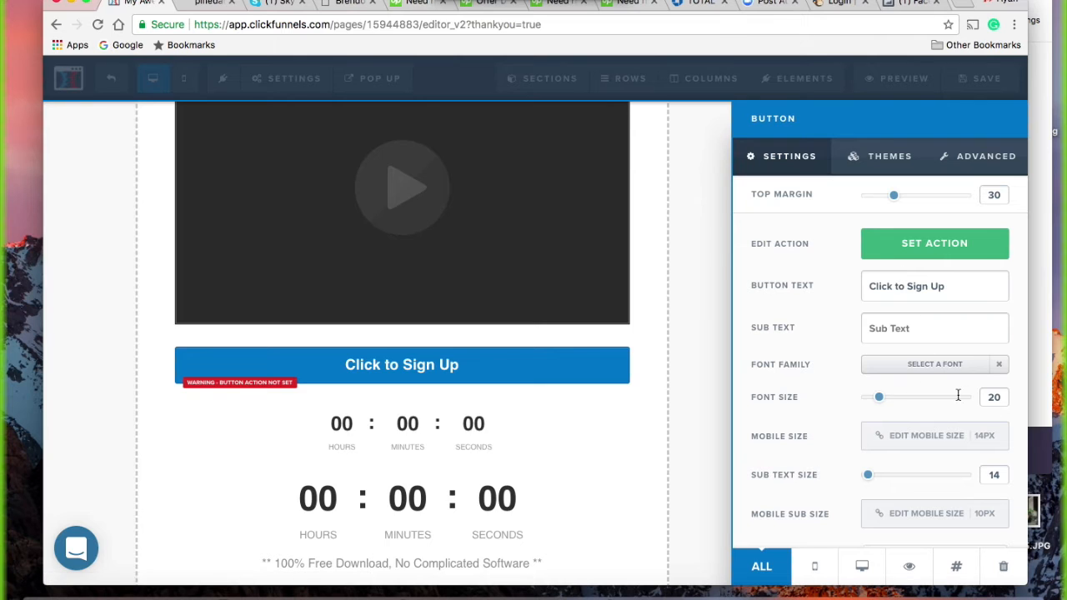
{"action": "left_click_drag", "start_coordinate": [879, 396], "coordinate": [900, 400]}
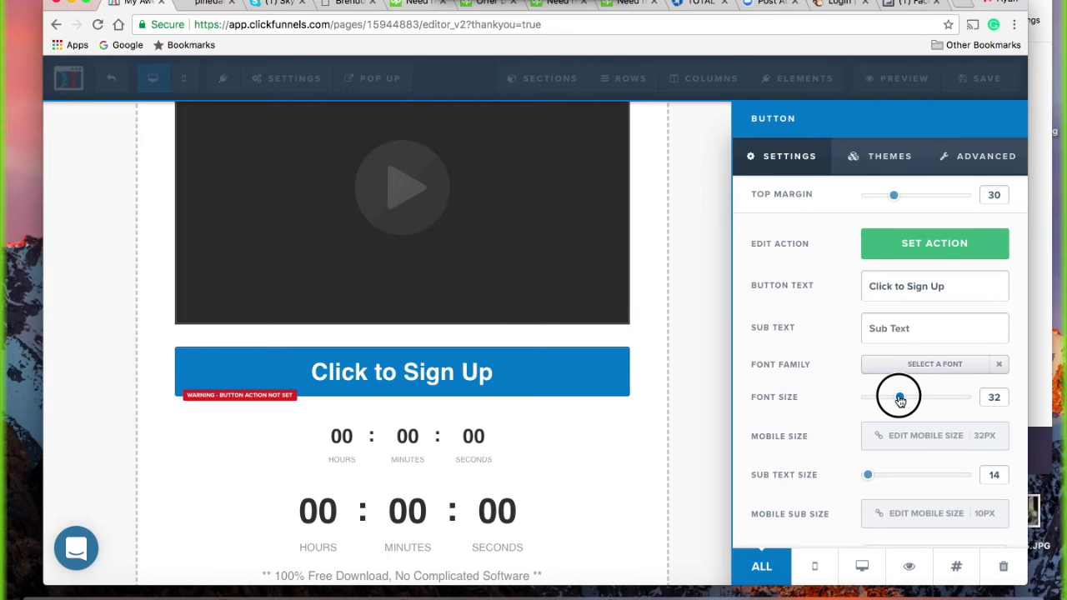
{"action": "left_click_drag", "start_coordinate": [900, 399], "coordinate": [900, 400]}
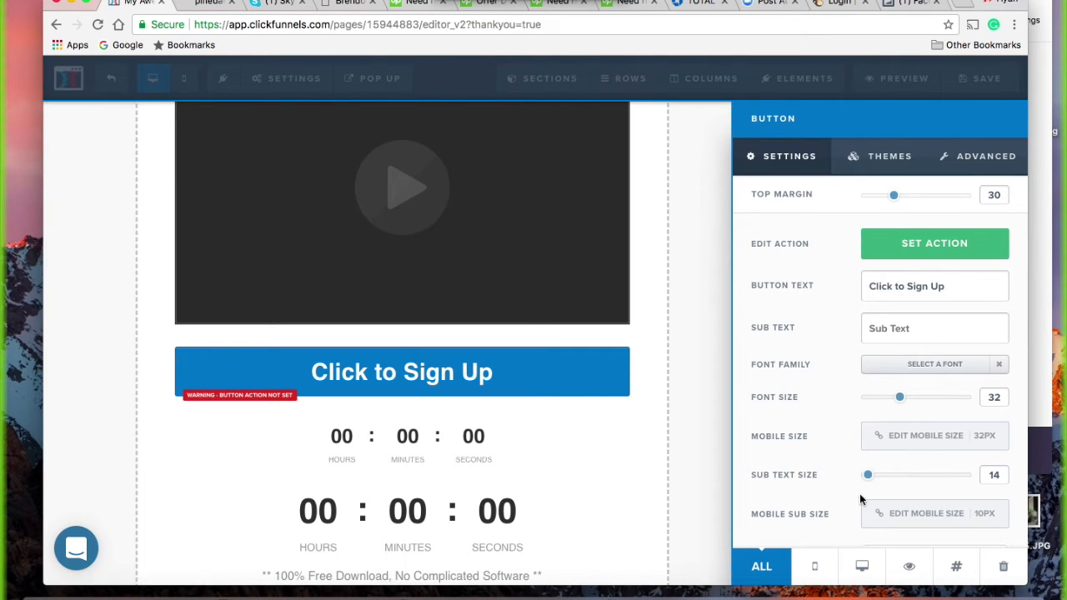
Step: Examine the "Click to Sign Up" button's remaining text, color and advanced style options without changing them
{"action": "scroll", "coordinate": [863, 463], "scroll_direction": "down", "scroll_amount": 2}
{"action": "scroll", "coordinate": [858, 390], "scroll_direction": "down", "scroll_amount": 1}
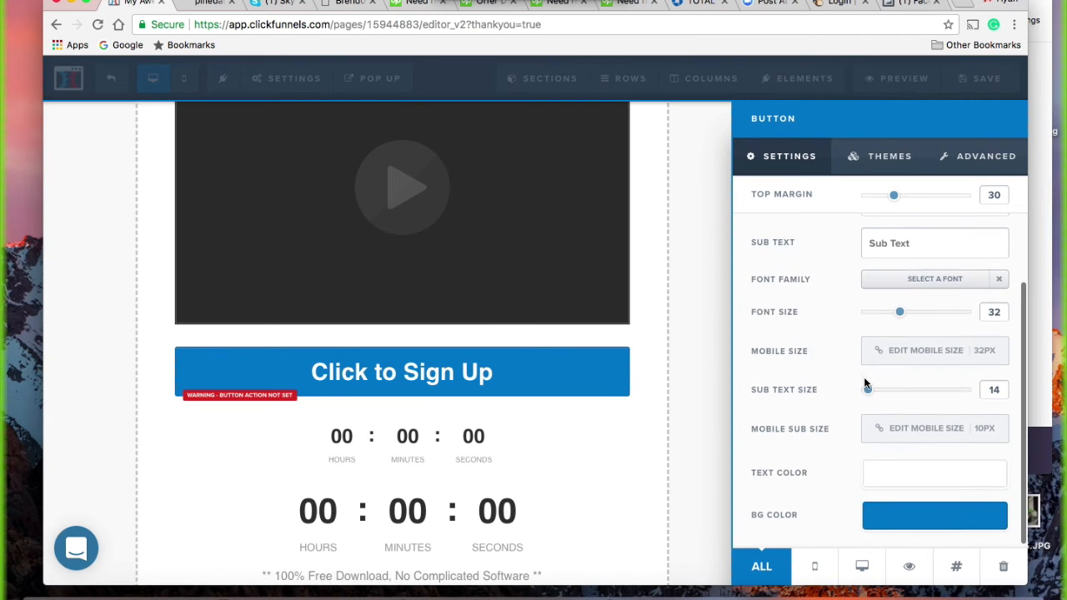
{"action": "scroll", "coordinate": [881, 287], "scroll_direction": "up", "scroll_amount": 3}
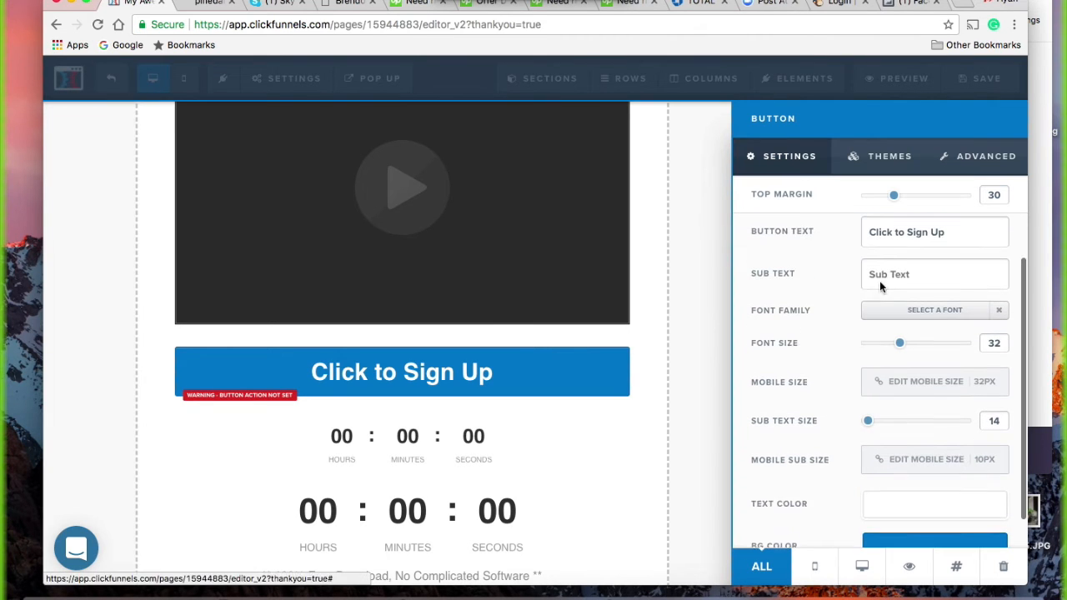
{"action": "left_click", "coordinate": [961, 162]}
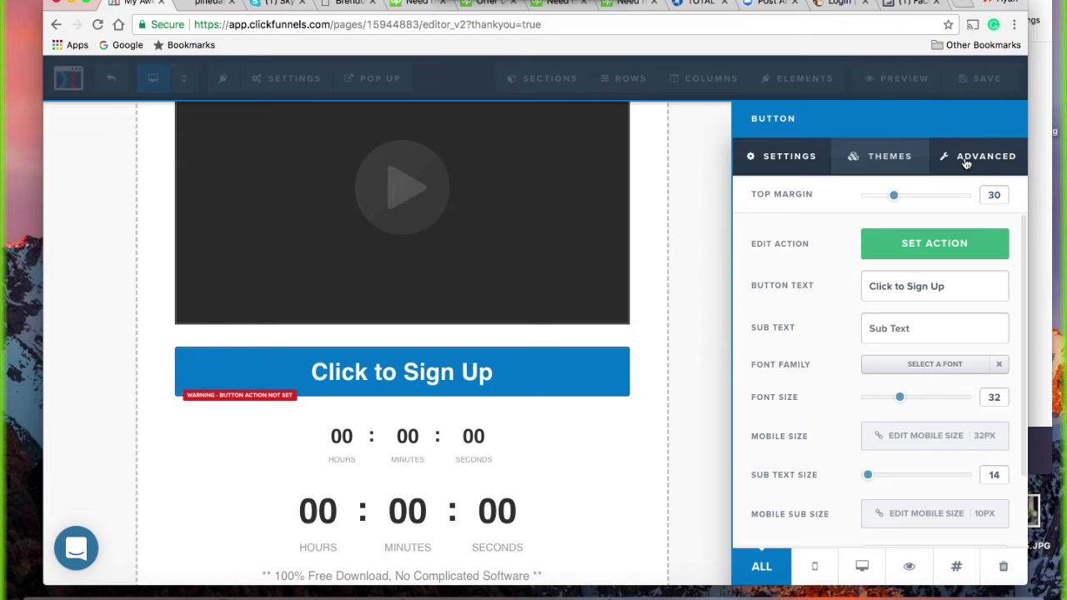
{"action": "scroll", "coordinate": [906, 404], "scroll_direction": "down", "scroll_amount": 3}
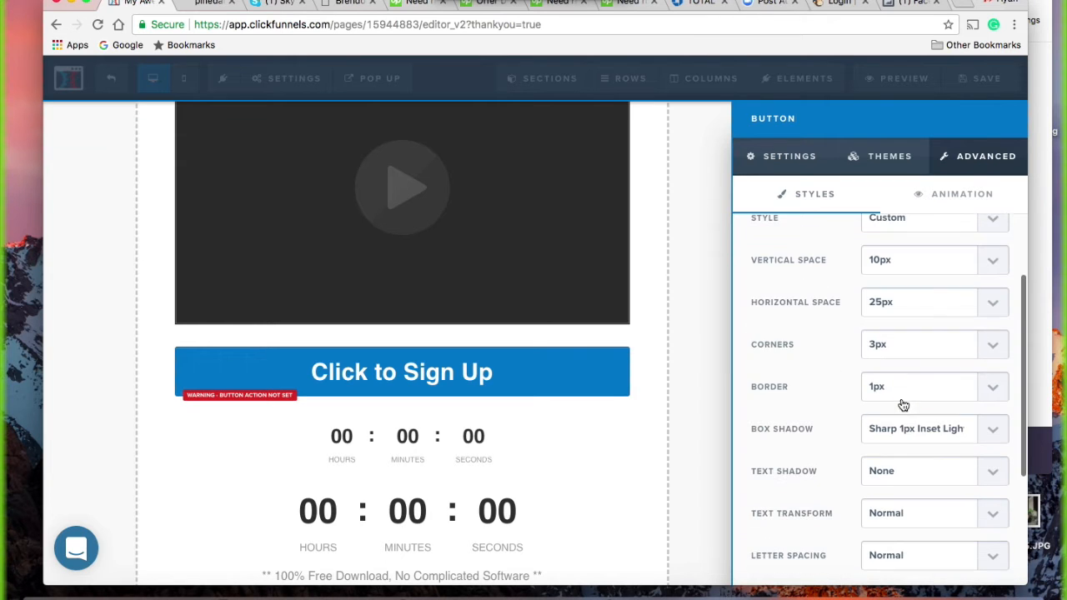
{"action": "scroll", "coordinate": [906, 430], "scroll_direction": "down", "scroll_amount": 3}
{"action": "scroll", "coordinate": [906, 436], "scroll_direction": "down", "scroll_amount": 2}
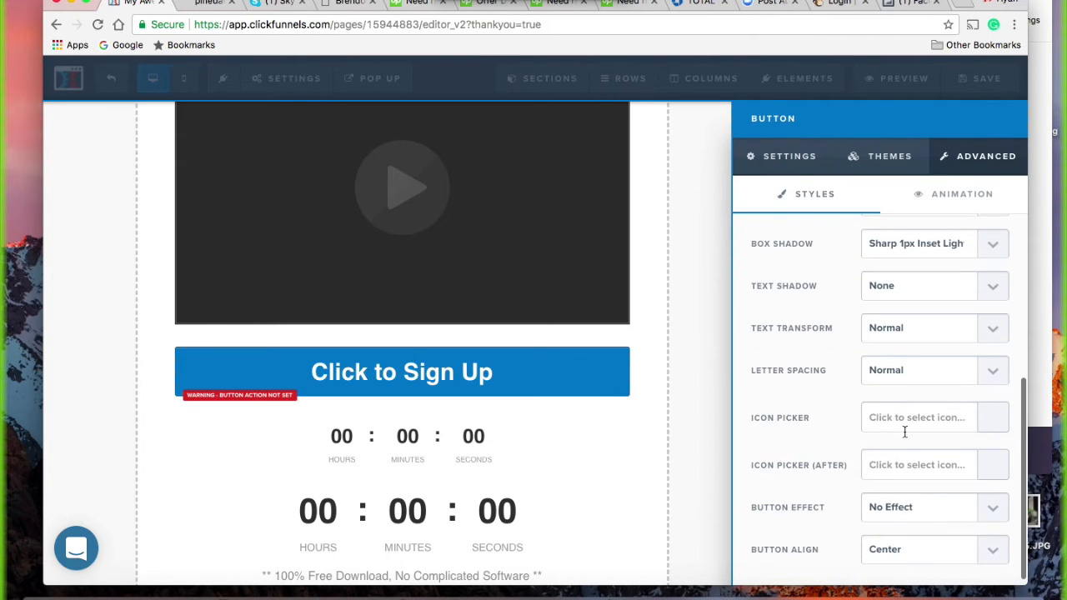
{"action": "scroll", "coordinate": [906, 436], "scroll_direction": "up", "scroll_amount": 3}
{"action": "scroll", "coordinate": [906, 439], "scroll_direction": "up", "scroll_amount": 3}
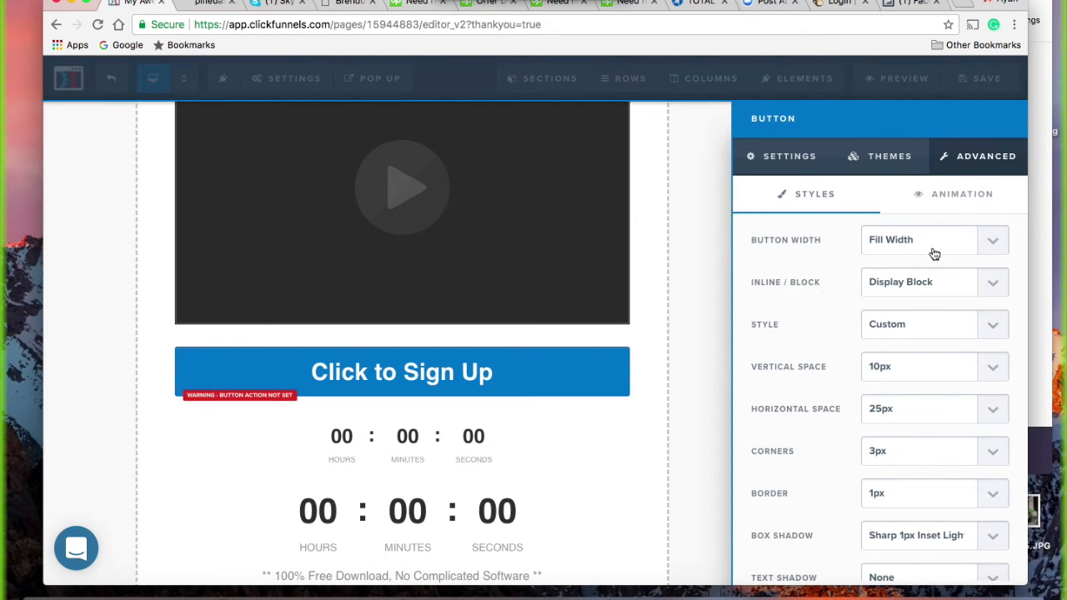
Step: Set the timed delay of the "Click to Sign Up" button to Fade In and adjust its delay minutes
{"action": "left_click", "coordinate": [953, 195]}
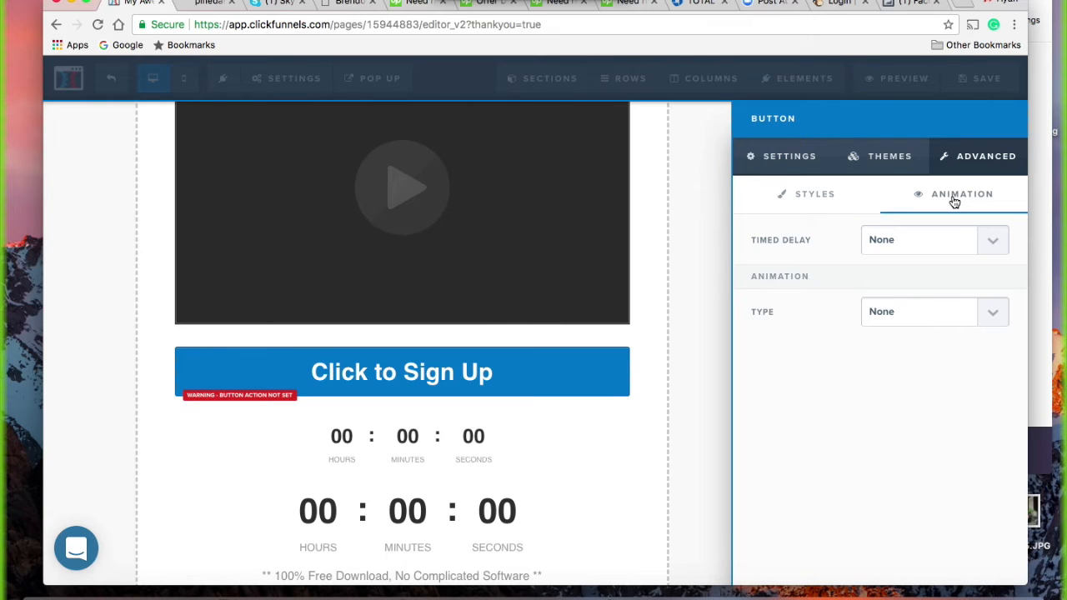
{"action": "left_click", "coordinate": [980, 239]}
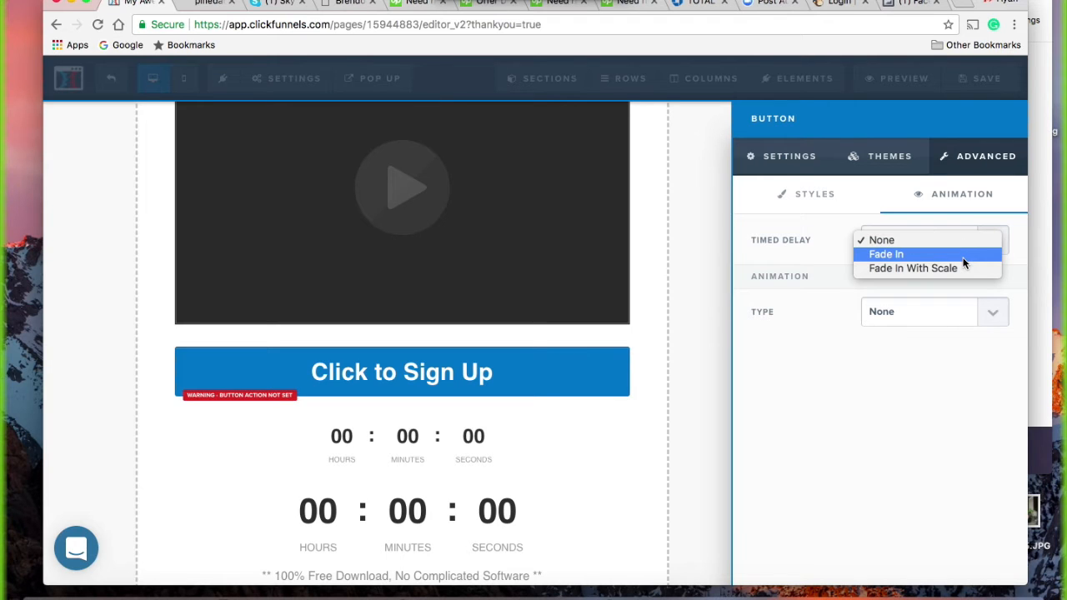
{"action": "left_click", "coordinate": [965, 254]}
{"action": "left_click", "coordinate": [920, 284]}
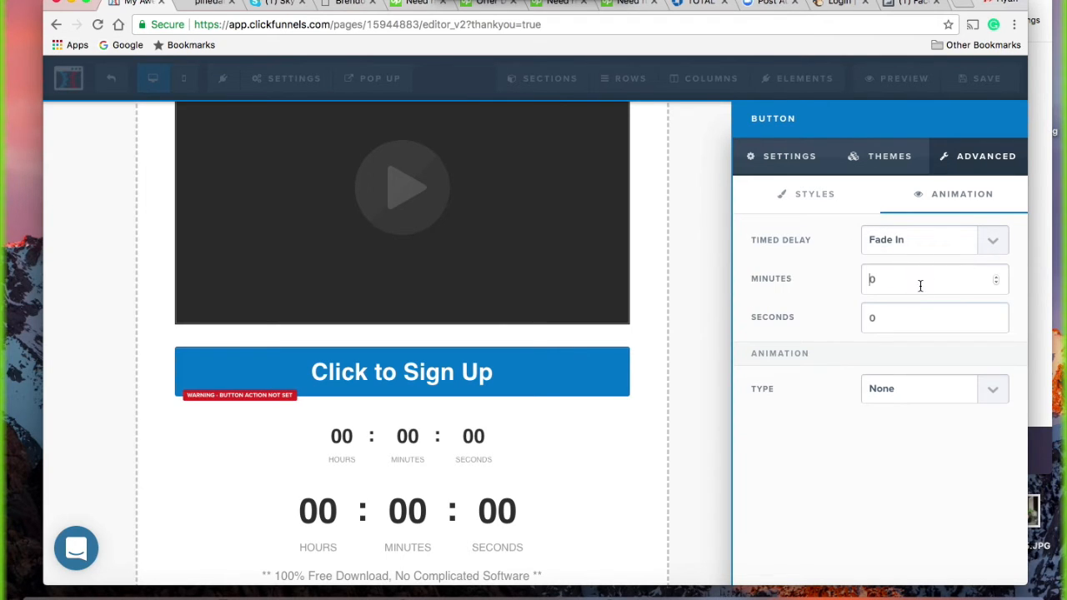
{"action": "type", "text": "-14"}
{"action": "left_click", "coordinate": [997, 283]}
{"action": "left_click", "coordinate": [996, 284]}
{"action": "left_click", "coordinate": [997, 284]}
{"action": "left_click", "coordinate": [997, 283]}
{"action": "left_click", "coordinate": [998, 278]}
{"action": "left_click", "coordinate": [998, 278]}
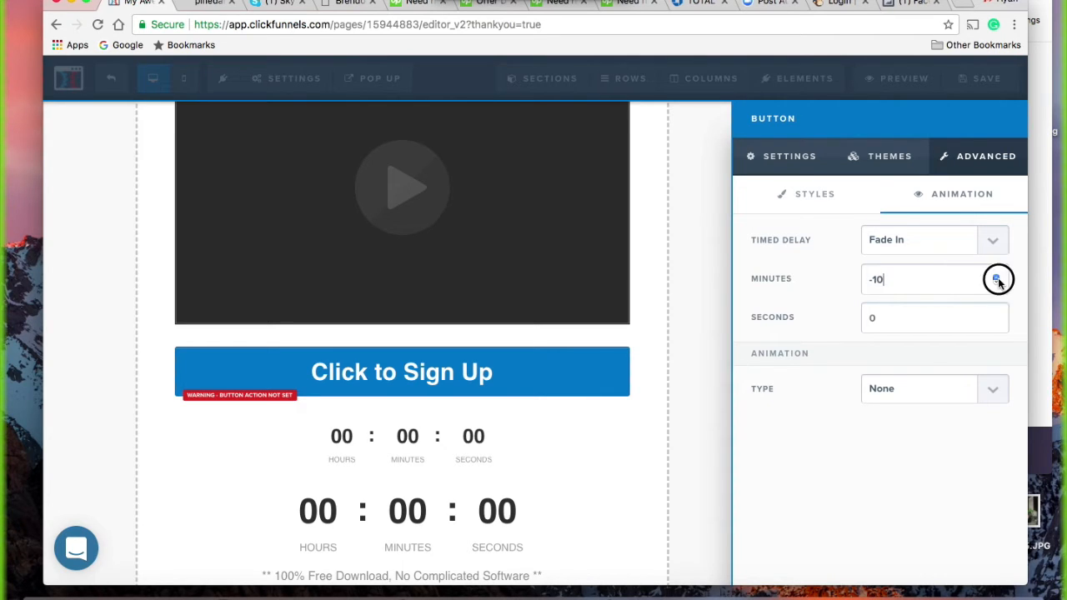
{"action": "left_click", "coordinate": [998, 278]}
{"action": "left_click", "coordinate": [998, 278]}
{"action": "left_click", "coordinate": [997, 277]}
{"action": "left_click", "coordinate": [998, 277]}
{"action": "left_click", "coordinate": [998, 277]}
{"action": "left_click", "coordinate": [997, 278]}
{"action": "left_click", "coordinate": [997, 278]}
{"action": "left_click", "coordinate": [997, 278]}
{"action": "left_click", "coordinate": [997, 277]}
{"action": "left_click", "coordinate": [996, 284]}
Step: Set the action of the "Click to Sign Up" button to Go to Next Step in Funnel
{"action": "left_click", "coordinate": [792, 157]}
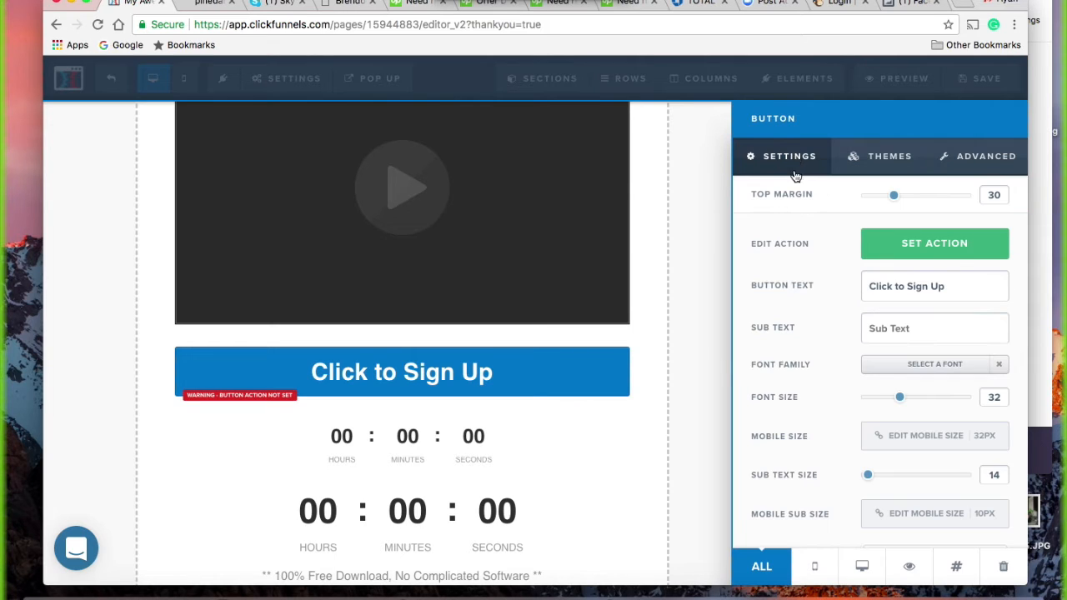
{"action": "left_click", "coordinate": [962, 258]}
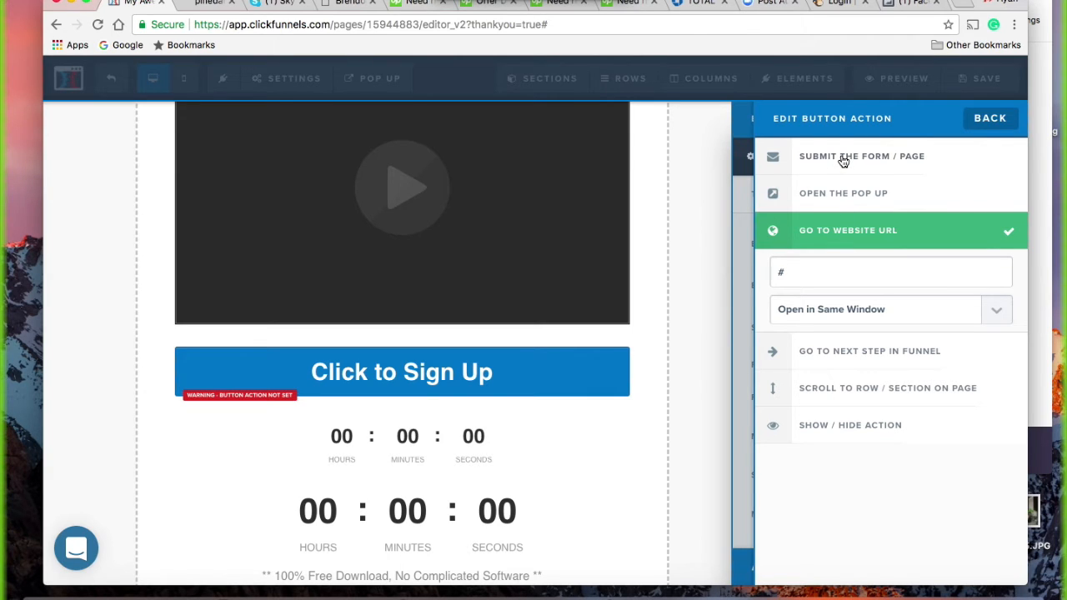
{"action": "left_click", "coordinate": [848, 357]}
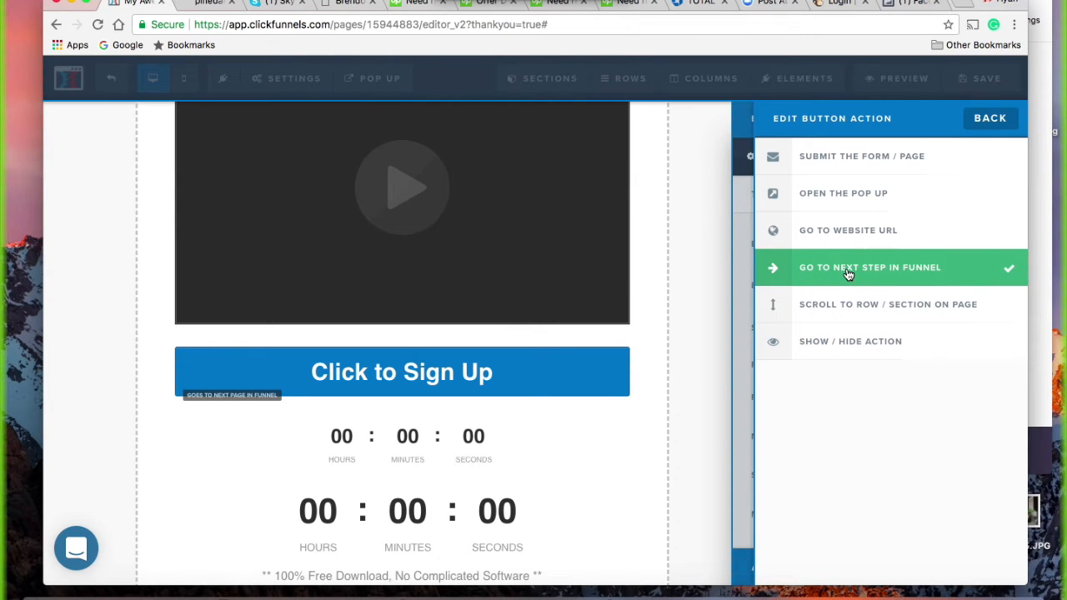
{"action": "left_click", "coordinate": [993, 120]}
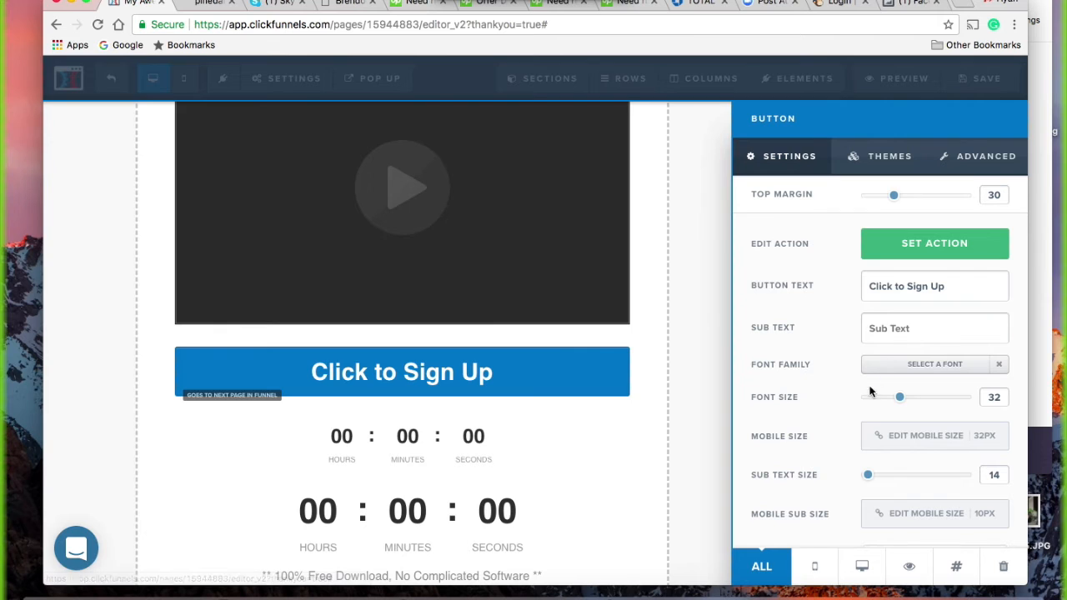
{"action": "left_click", "coordinate": [713, 295]}
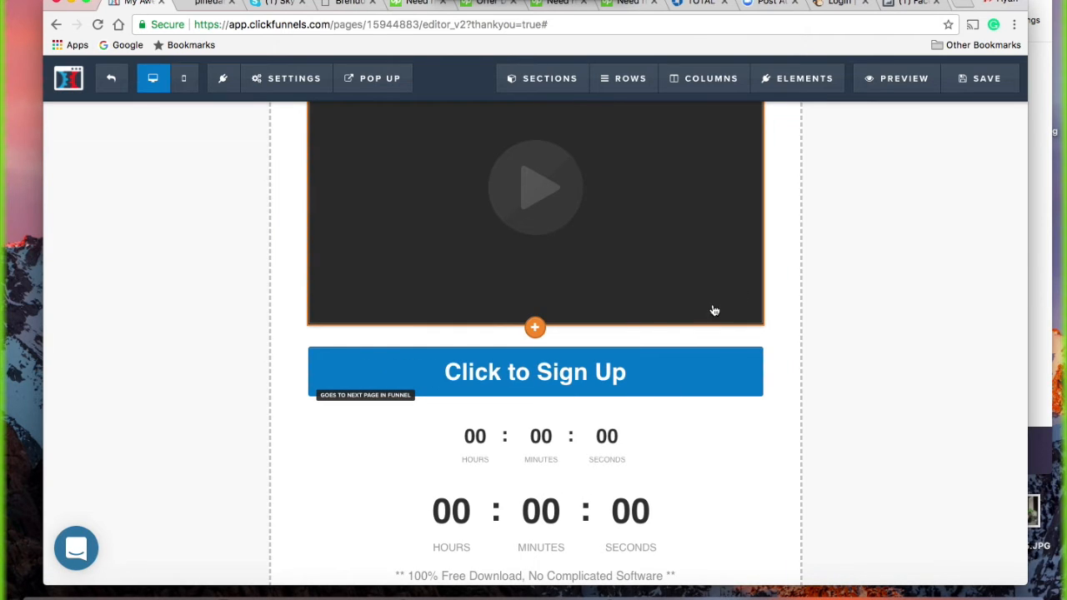
Step: Add a Custom JS/HTML element between the video and the "Click to Sign Up" button
{"action": "left_click", "coordinate": [536, 328]}
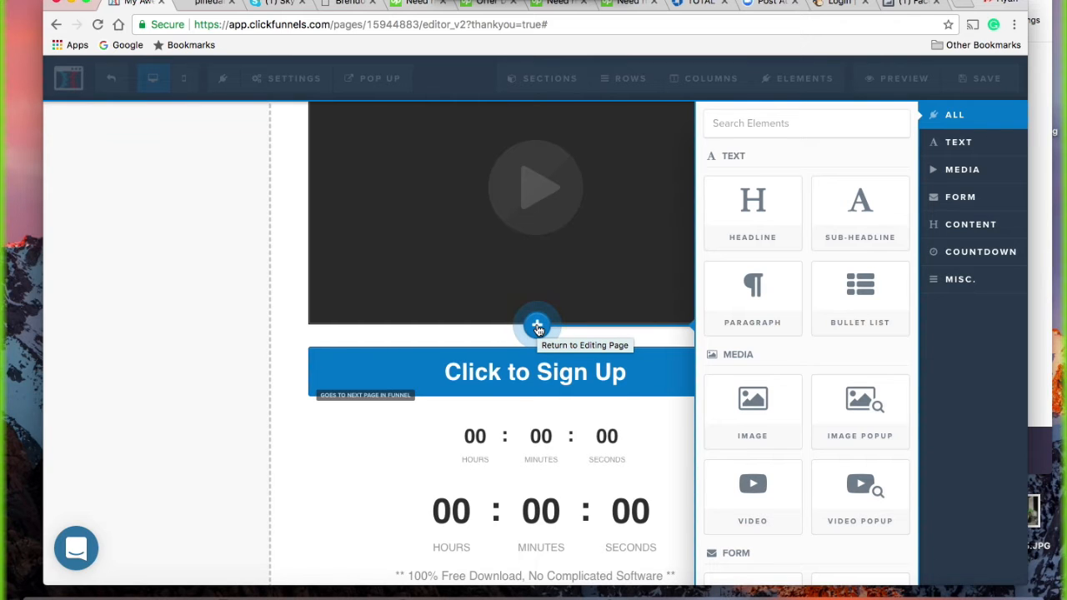
{"action": "left_click", "coordinate": [242, 410]}
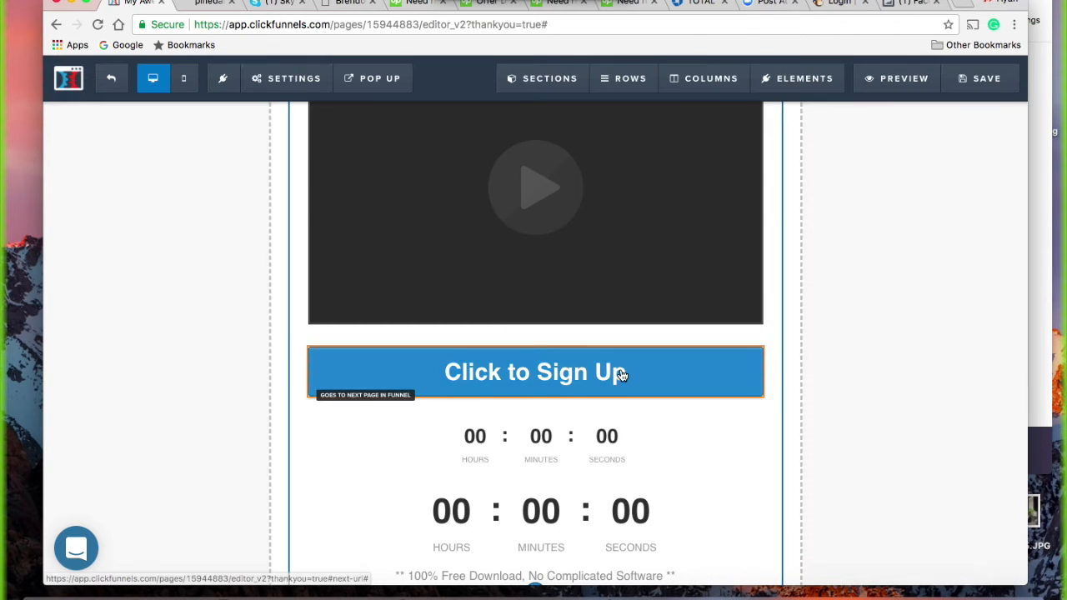
{"action": "scroll", "coordinate": [619, 374], "scroll_direction": "down", "scroll_amount": 3}
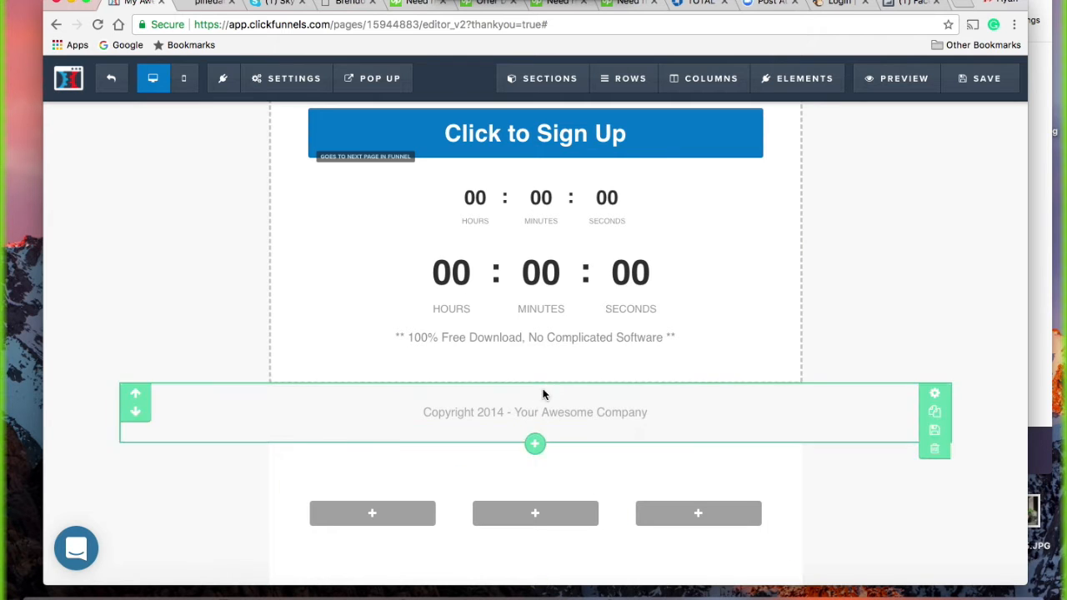
{"action": "scroll", "coordinate": [546, 346], "scroll_direction": "up", "scroll_amount": 5}
{"action": "scroll", "coordinate": [542, 395], "scroll_direction": "down", "scroll_amount": 3}
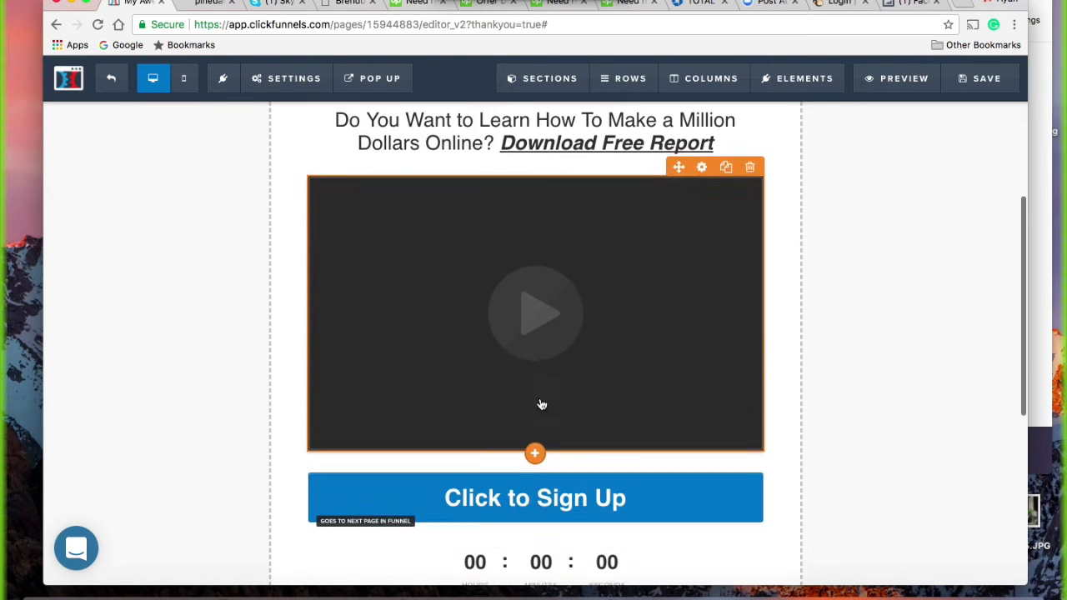
{"action": "left_click", "coordinate": [534, 444]}
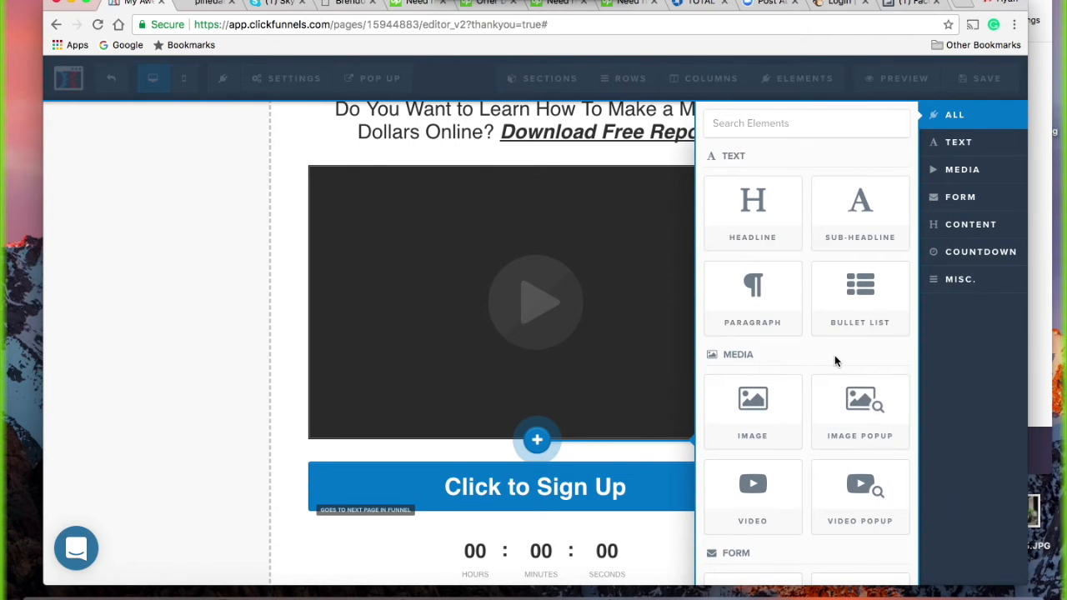
{"action": "scroll", "coordinate": [834, 355], "scroll_direction": "down", "scroll_amount": 6}
{"action": "scroll", "coordinate": [834, 355], "scroll_direction": "down", "scroll_amount": 3}
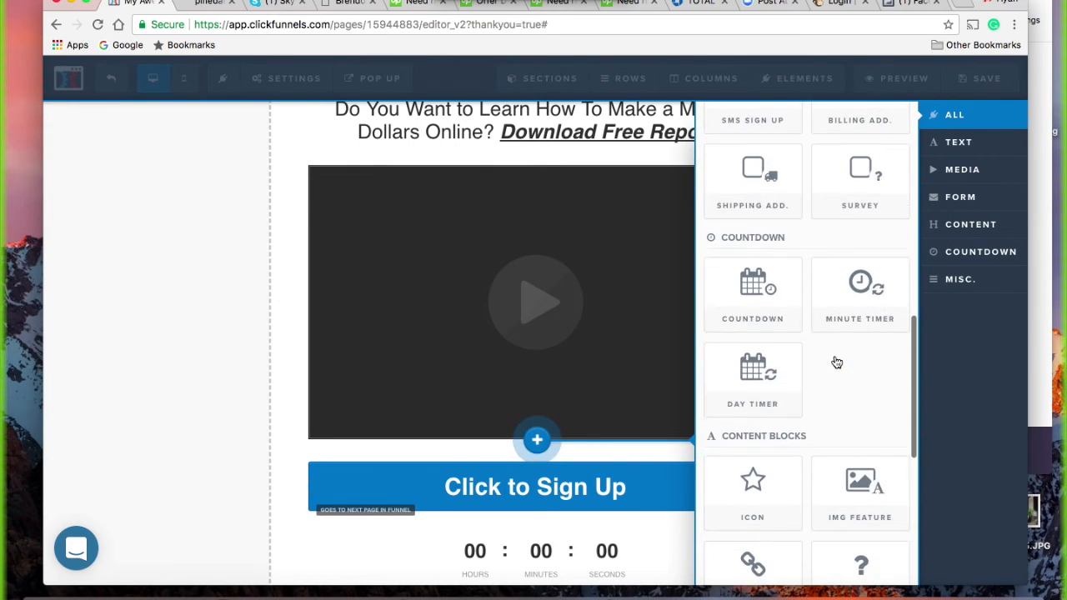
{"action": "scroll", "coordinate": [836, 361], "scroll_direction": "down", "scroll_amount": 5}
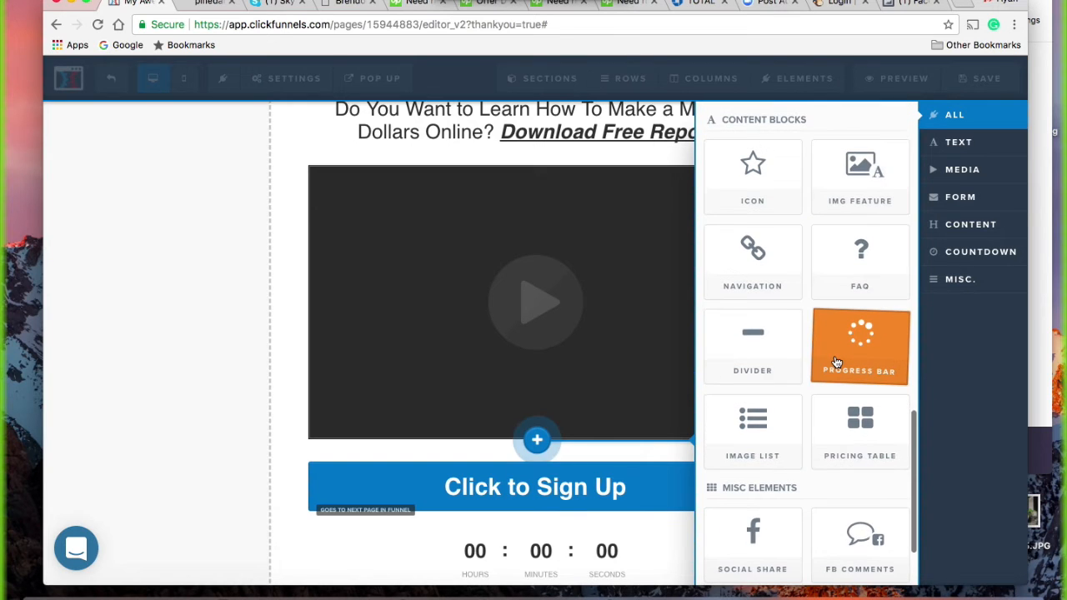
{"action": "scroll", "coordinate": [836, 361], "scroll_direction": "down", "scroll_amount": 1}
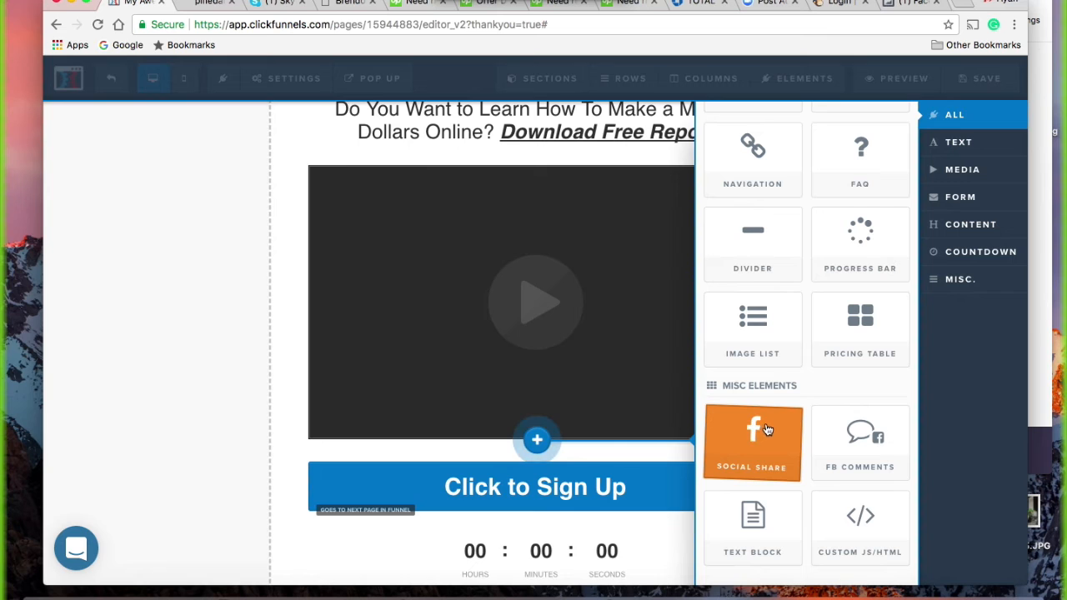
{"action": "left_click", "coordinate": [859, 534]}
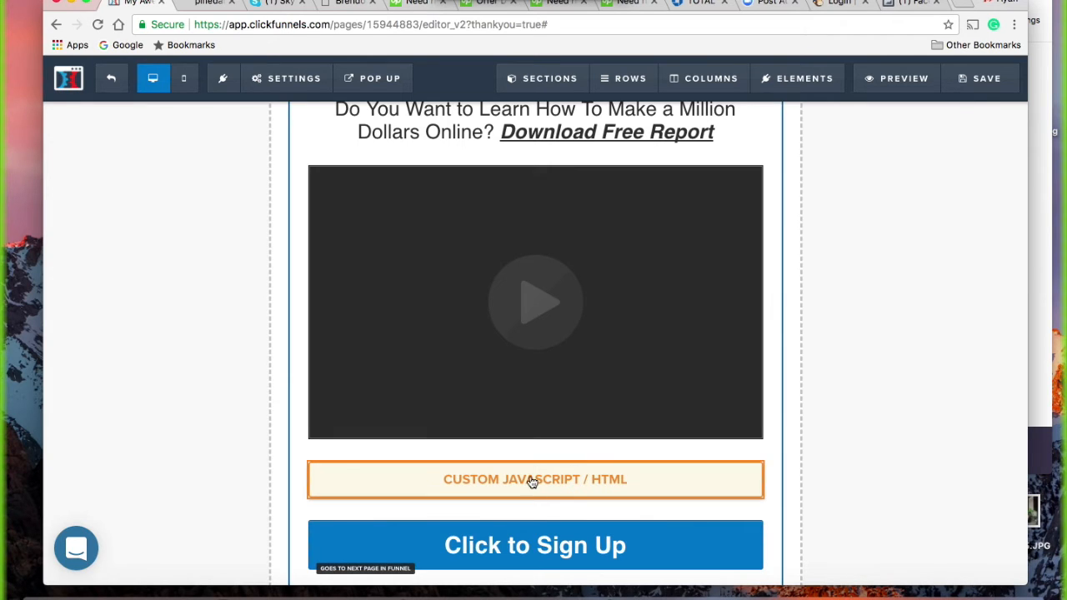
Step: Examine the Custom JavaScript / HTML element's settings and its code editor without entering any code
{"action": "mouse_move", "coordinate": [533, 481]}
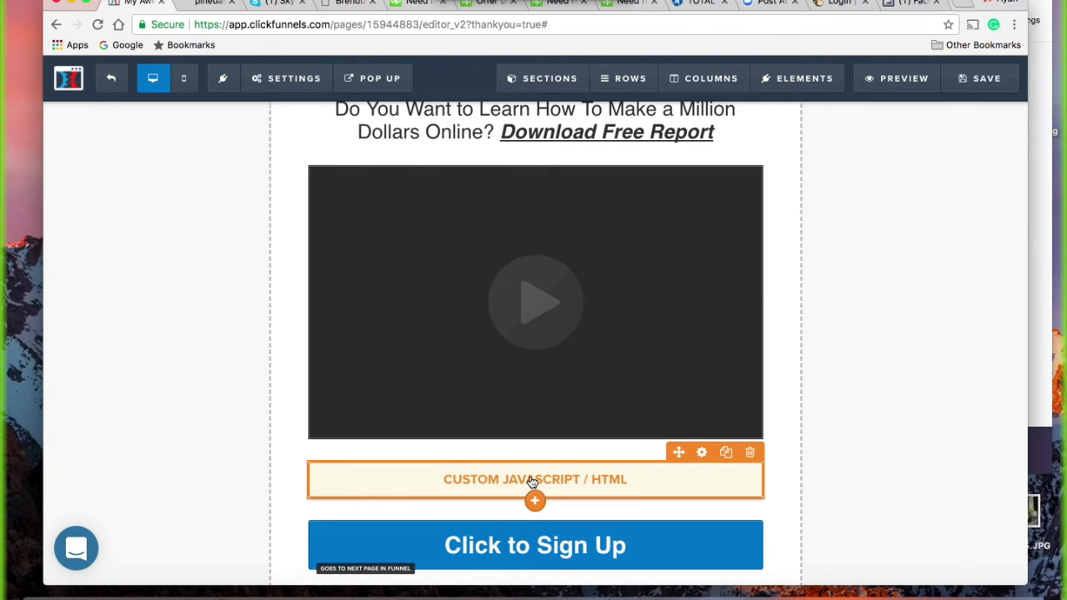
{"action": "scroll", "coordinate": [532, 482], "scroll_direction": "up", "scroll_amount": 1}
{"action": "left_click", "coordinate": [531, 482]}
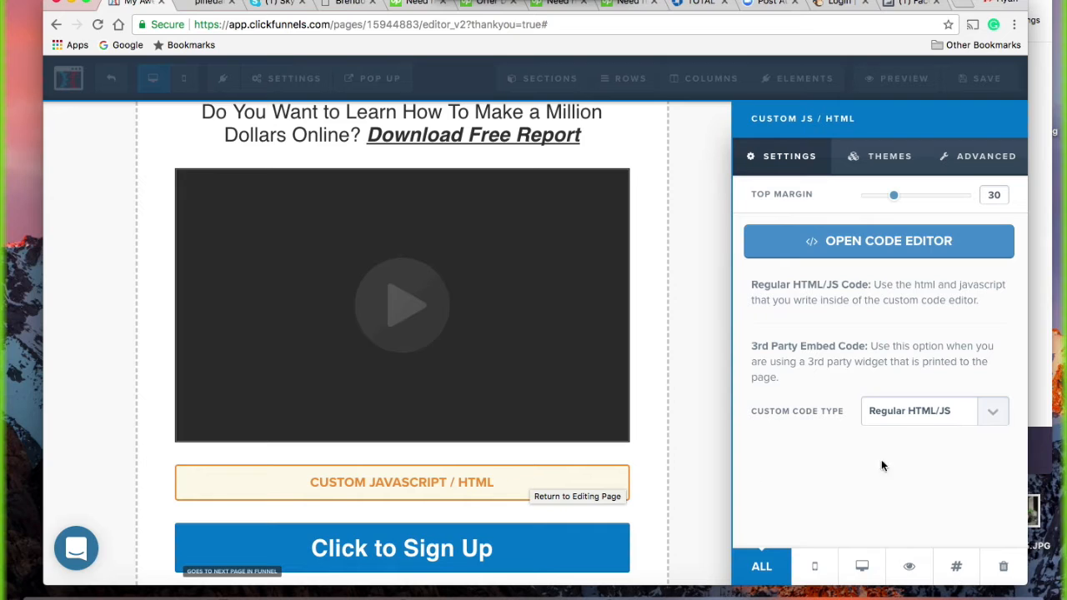
{"action": "left_click", "coordinate": [919, 261]}
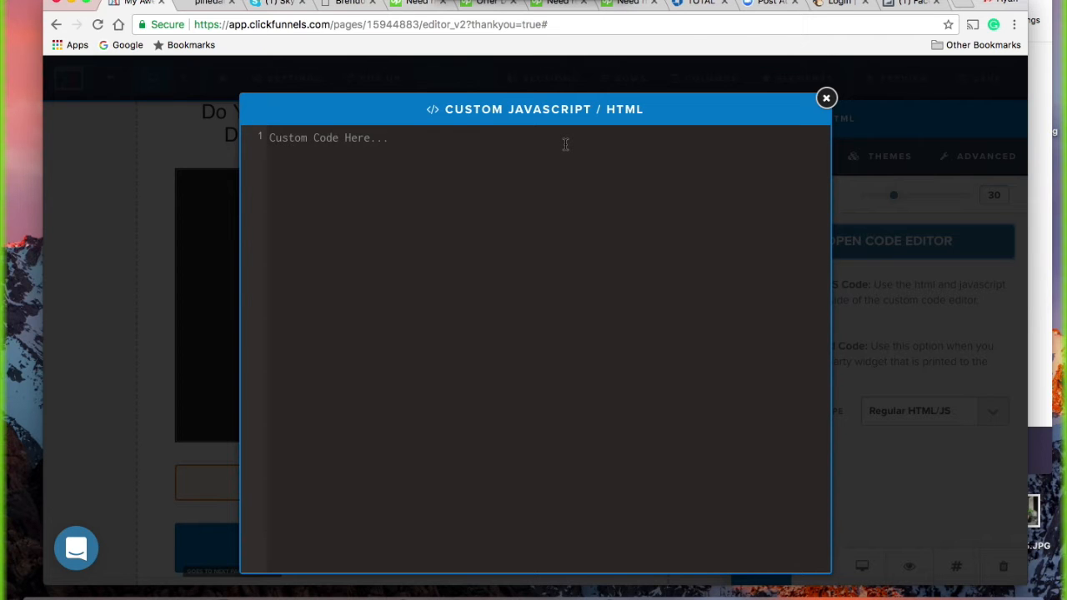
{"action": "left_click", "coordinate": [826, 98]}
{"action": "scroll", "coordinate": [584, 405], "scroll_direction": "down", "scroll_amount": 5}
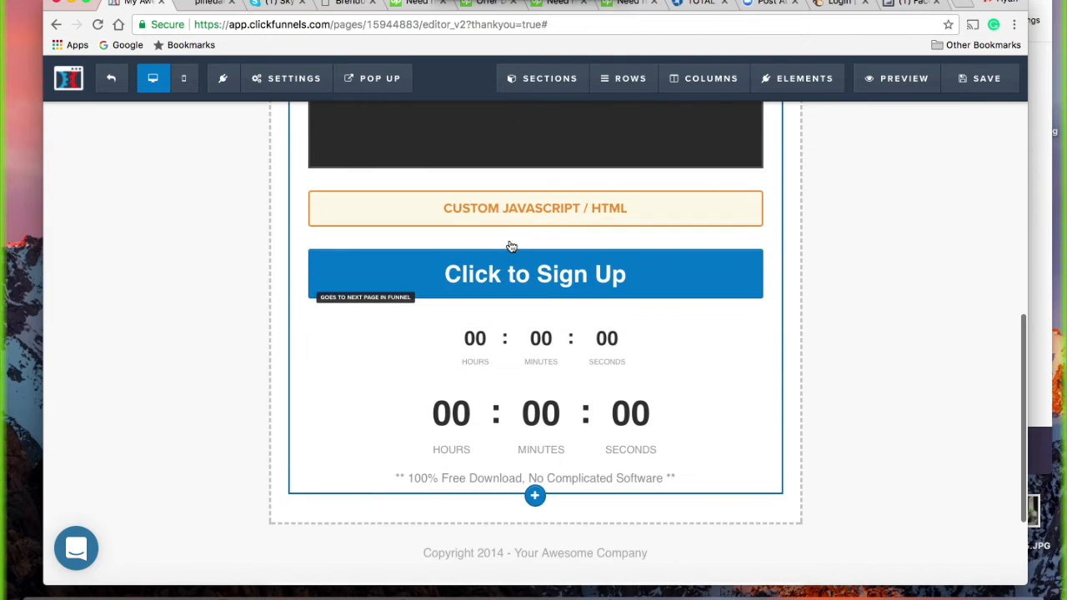
{"action": "left_click", "coordinate": [698, 183]}
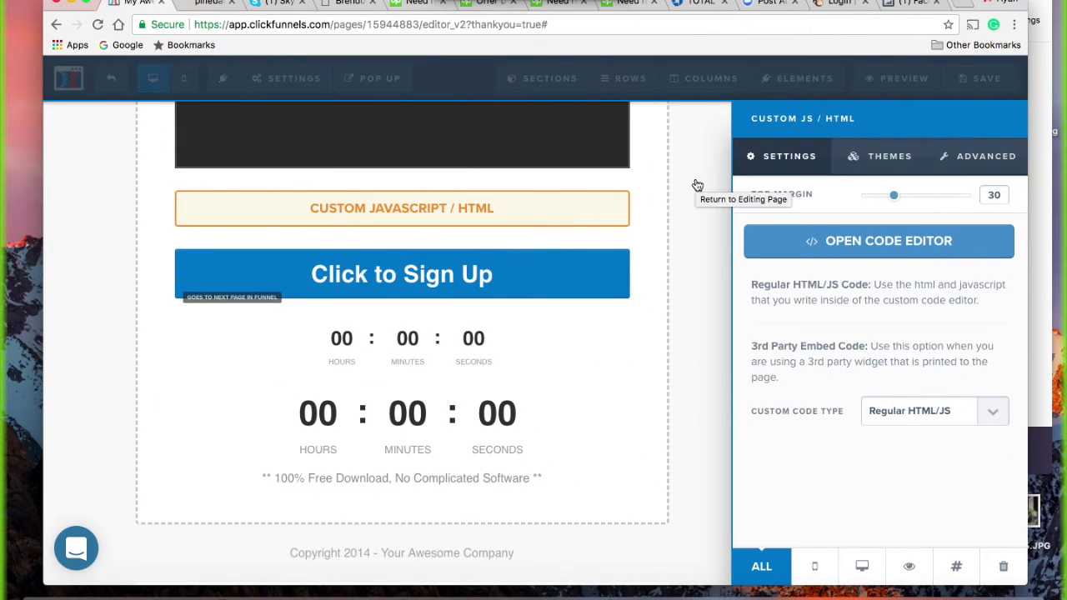
{"action": "left_click", "coordinate": [474, 287]}
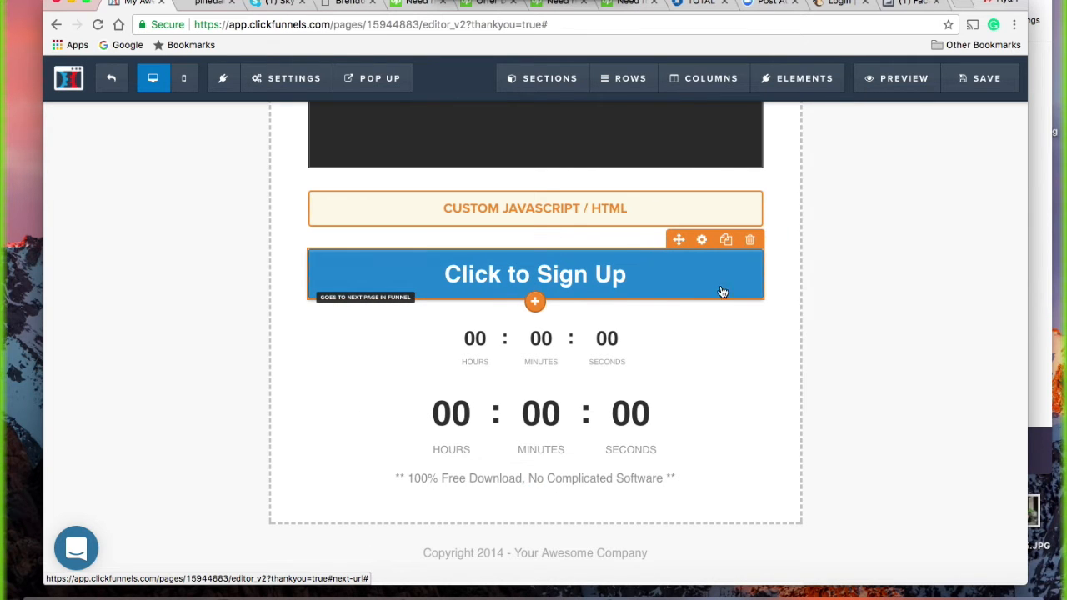
Step: Switch the action of the "Click to Sign Up" button to Go to Website URL, leaving the URL empty
{"action": "left_click", "coordinate": [703, 241]}
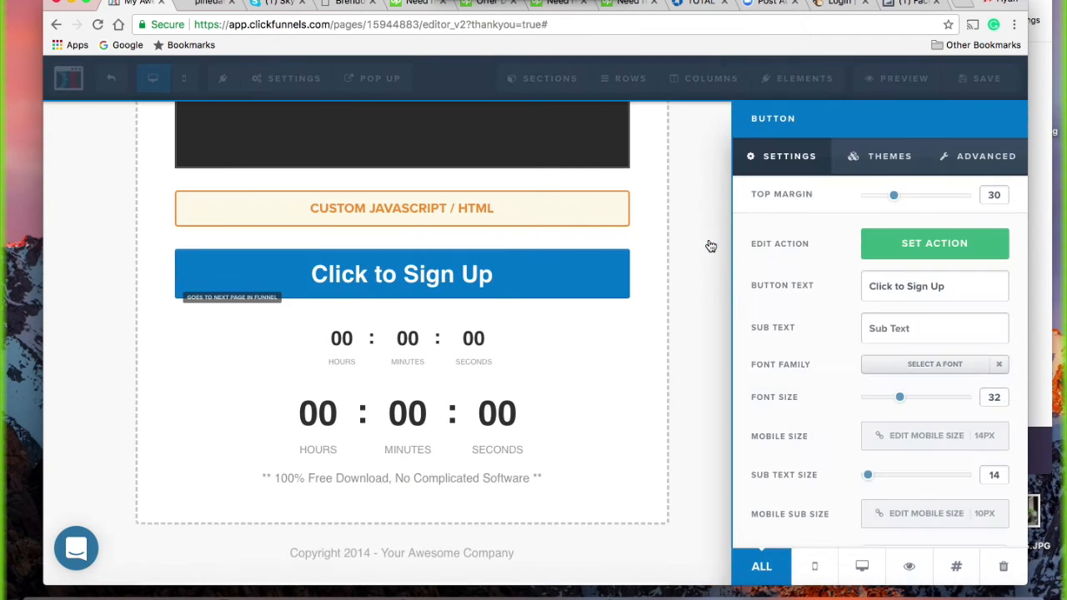
{"action": "left_click", "coordinate": [944, 248]}
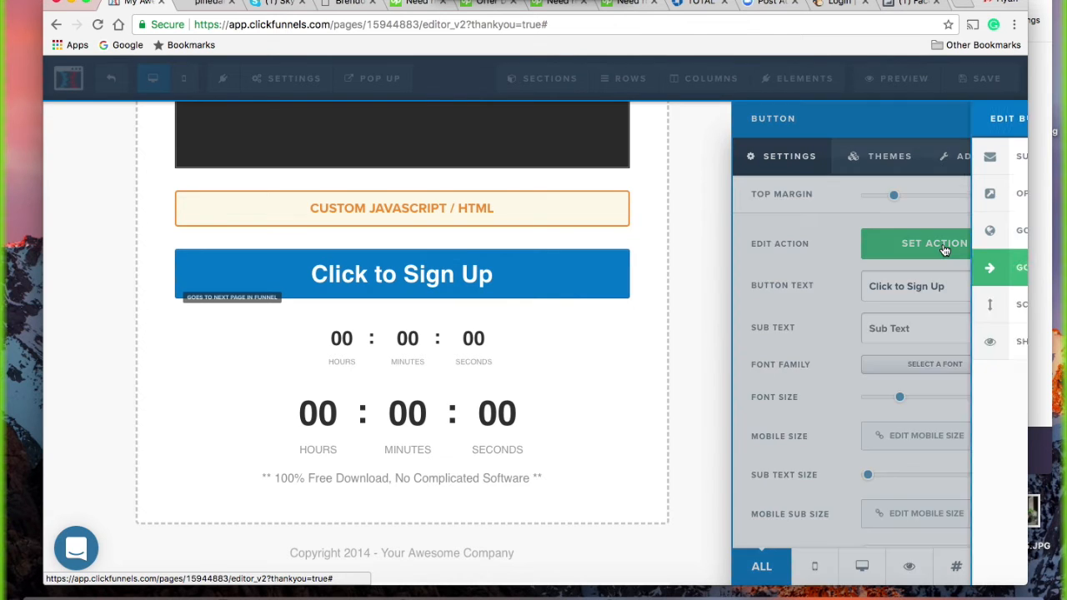
{"action": "left_click", "coordinate": [844, 233]}
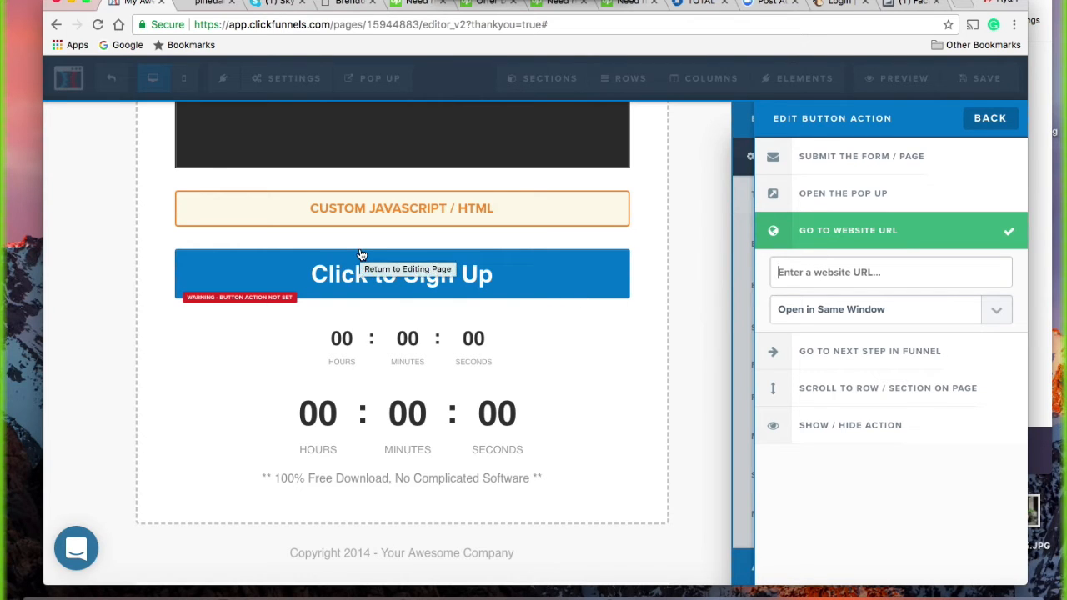
{"action": "left_click", "coordinate": [712, 342]}
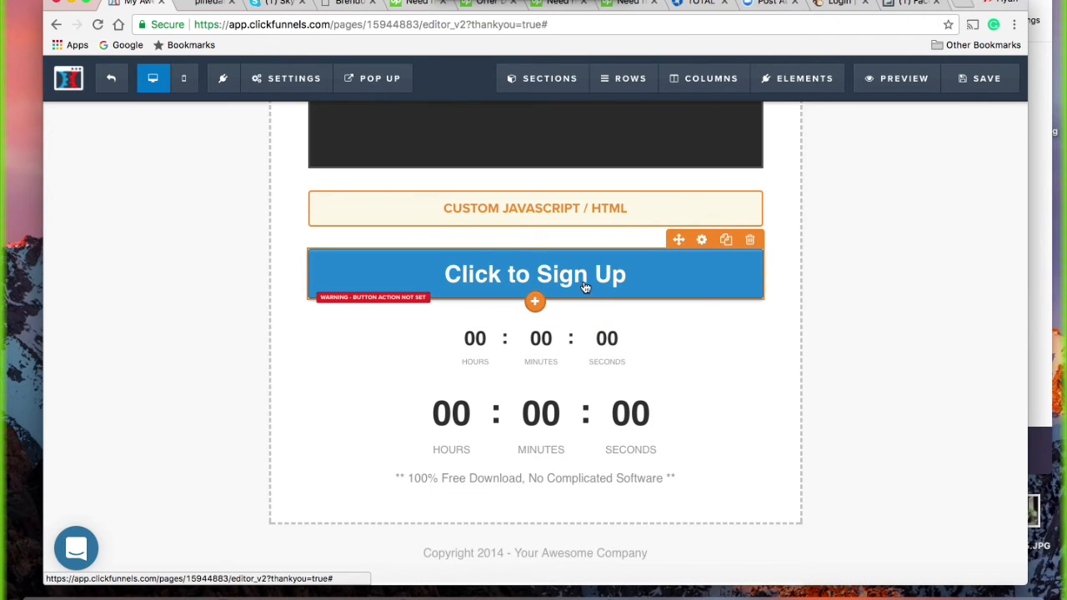
{"action": "scroll", "coordinate": [583, 296], "scroll_direction": "up", "scroll_amount": 10}
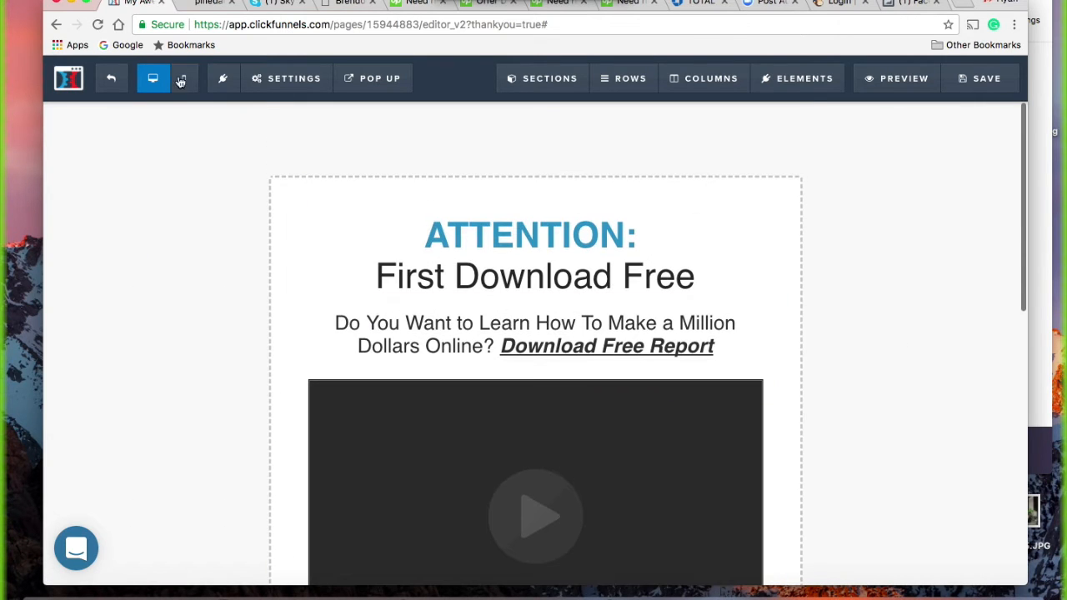
{"action": "left_click", "coordinate": [118, 78]}
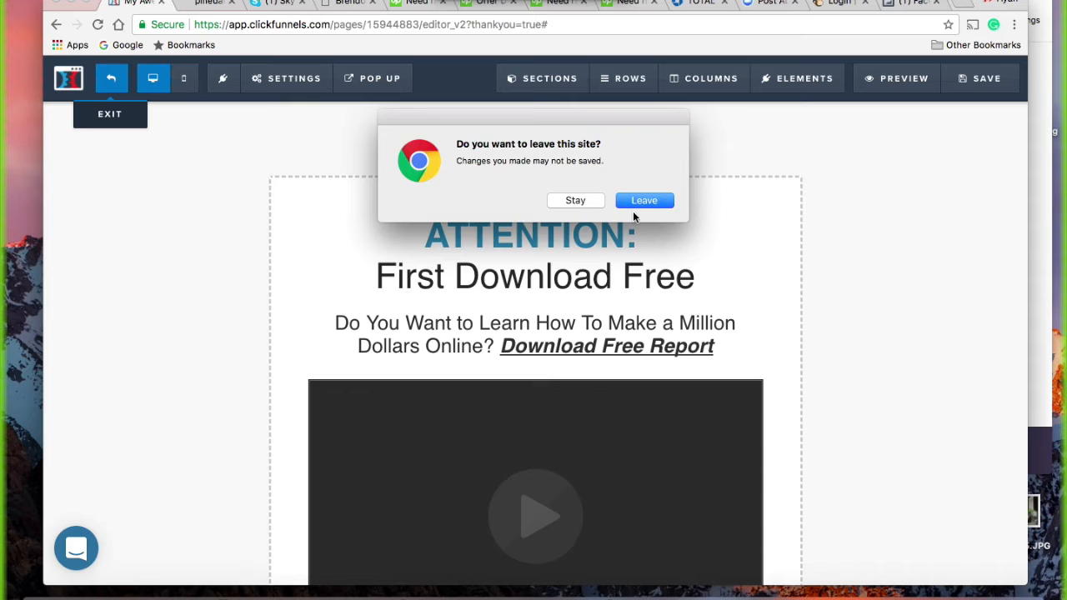
{"action": "left_click", "coordinate": [1003, 181]}
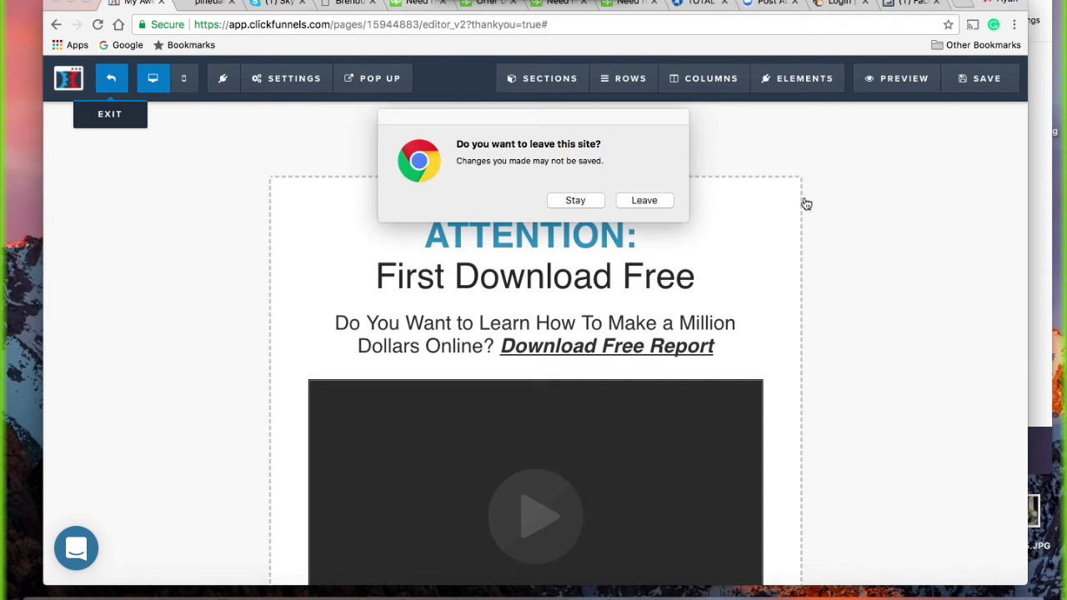
{"action": "left_click", "coordinate": [576, 201]}
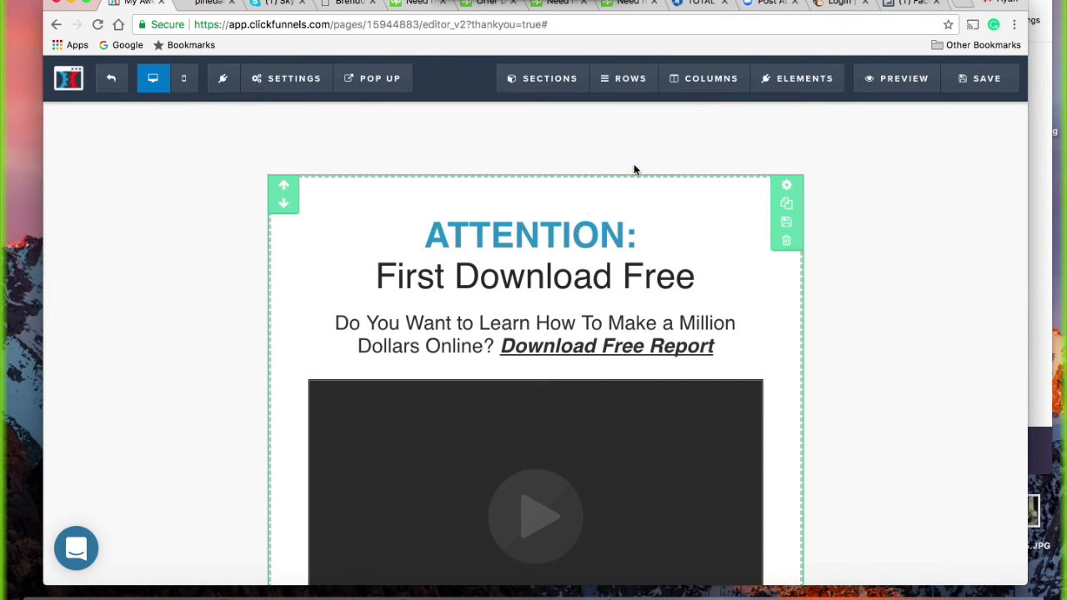
Step: Save the thank-you page, dismiss its SEO meta data, and exit the editor to the funnel steps overview
{"action": "left_click", "coordinate": [983, 79]}
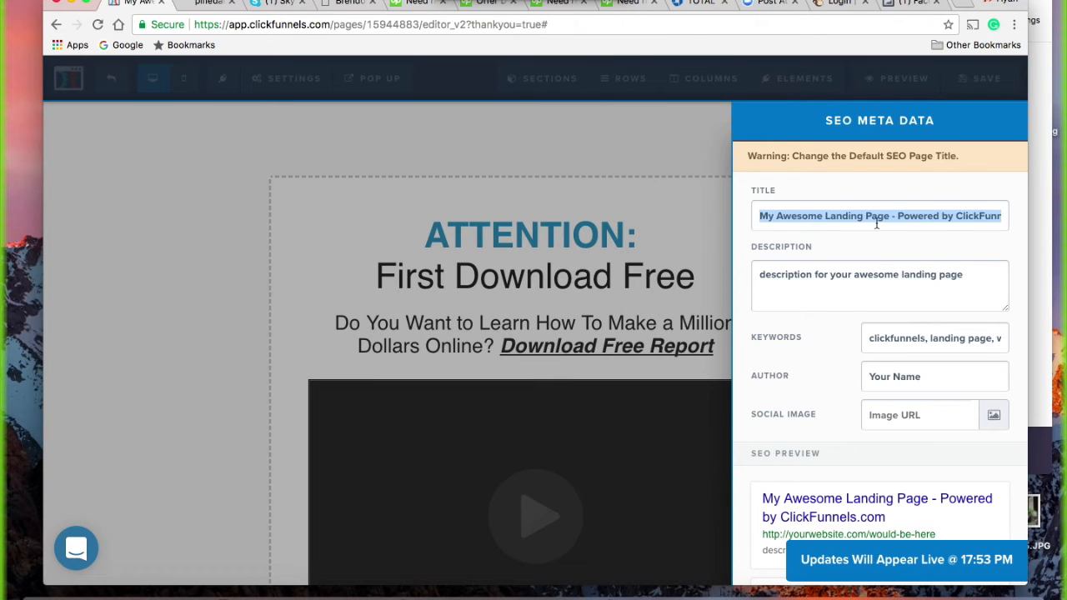
{"action": "left_click", "coordinate": [609, 149]}
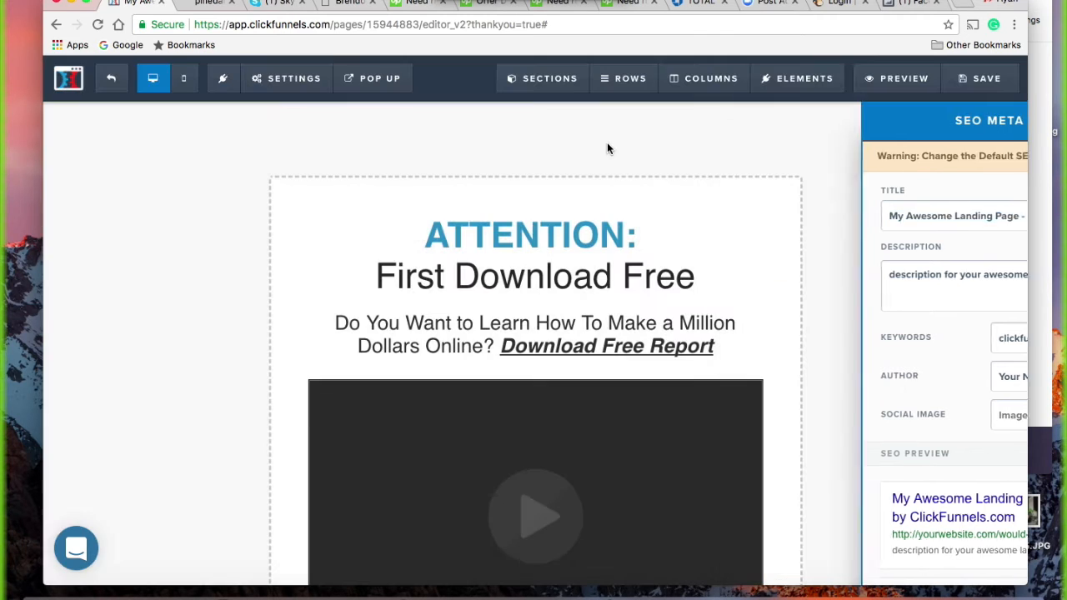
{"action": "left_click", "coordinate": [119, 77]}
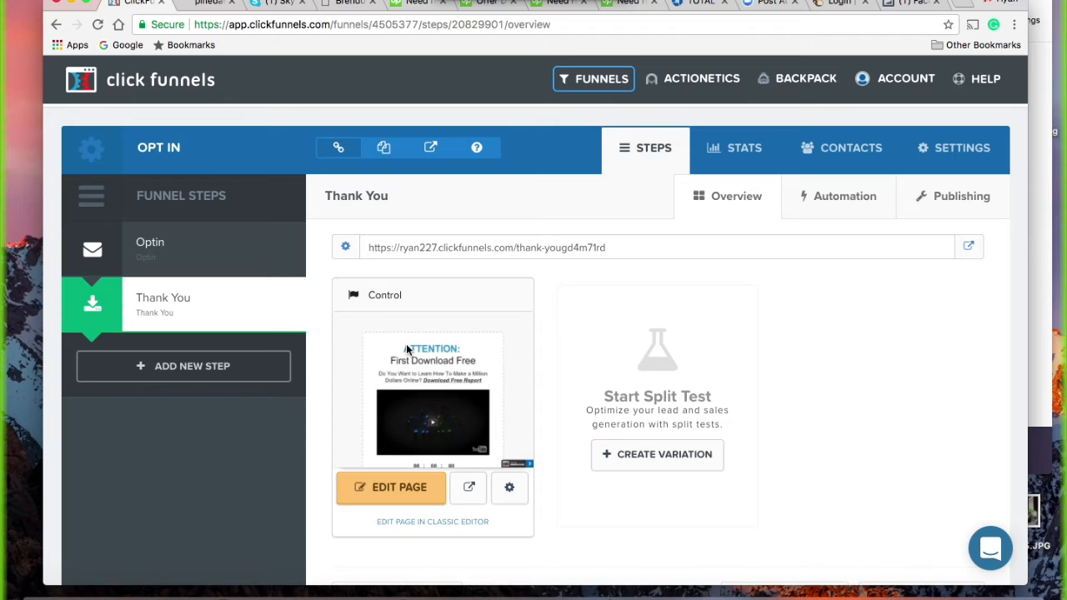
Step: Examine the options for creating a split-test variation of the Thank You page without creating one
{"action": "scroll", "coordinate": [406, 349], "scroll_direction": "down", "scroll_amount": 1}
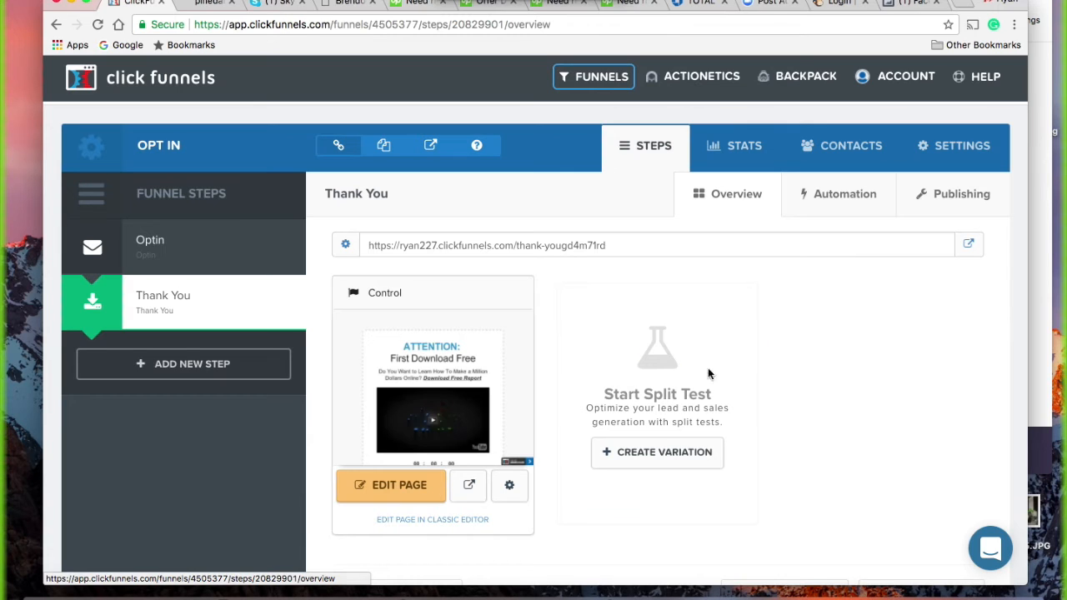
{"action": "left_click", "coordinate": [676, 456]}
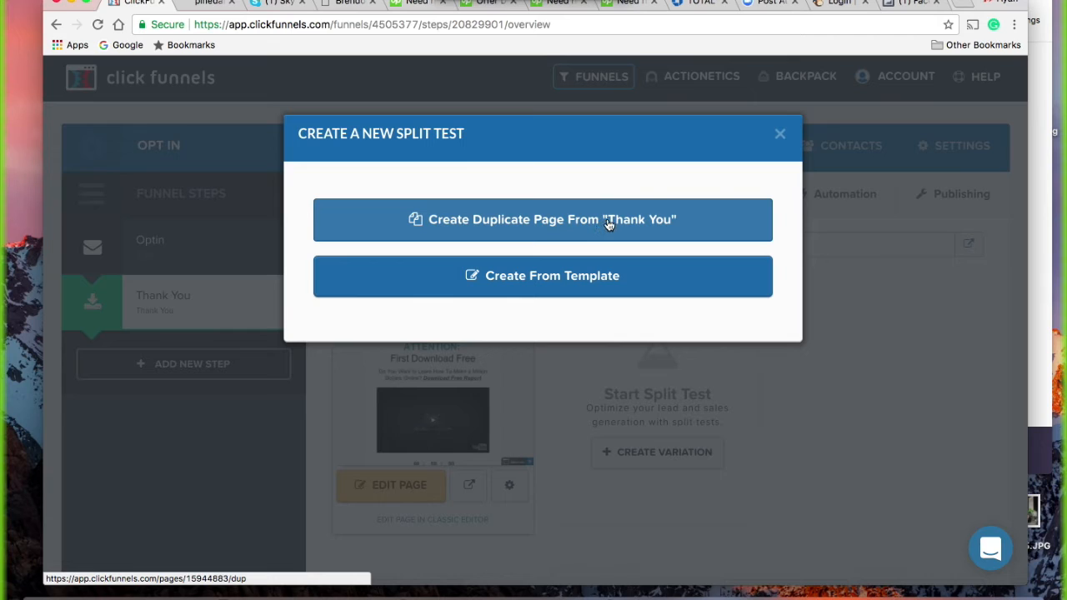
{"action": "left_click", "coordinate": [780, 136]}
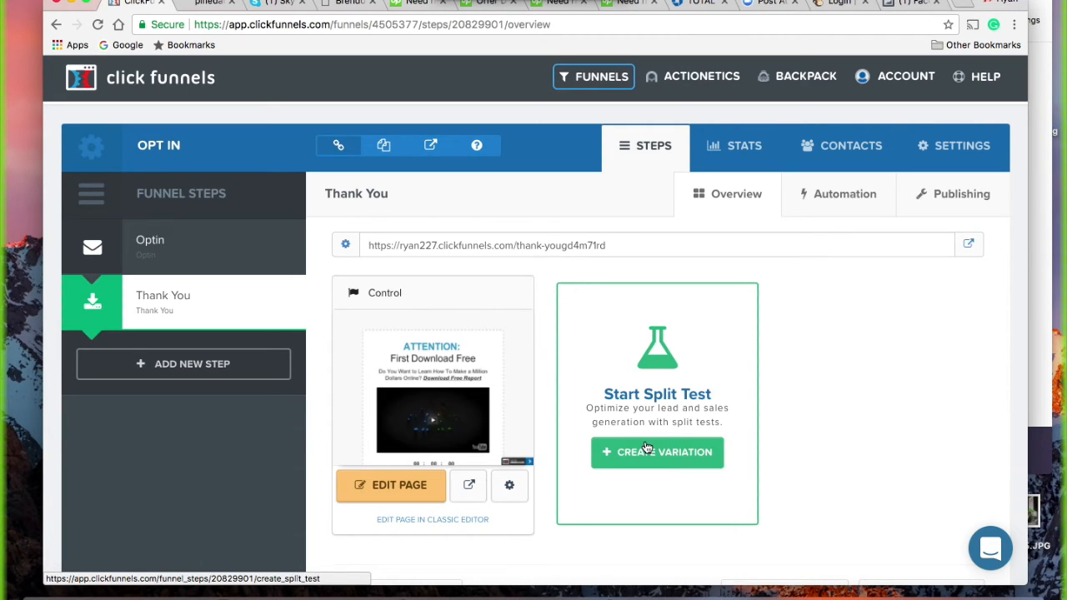
{"action": "key", "text": "XF86AudioRaiseVolume"}
{"action": "scroll", "coordinate": [646, 449], "scroll_direction": "up", "scroll_amount": 1}
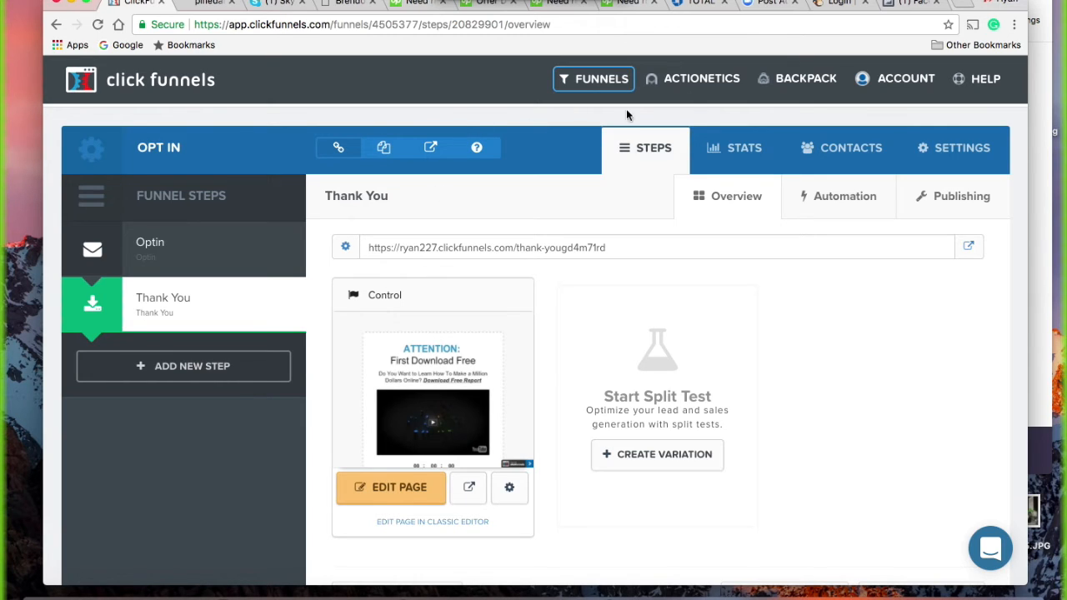
Step: Open the account's custom domain settings and view the options for adding a new domain, without adding one
{"action": "mouse_move", "coordinate": [885, 82]}
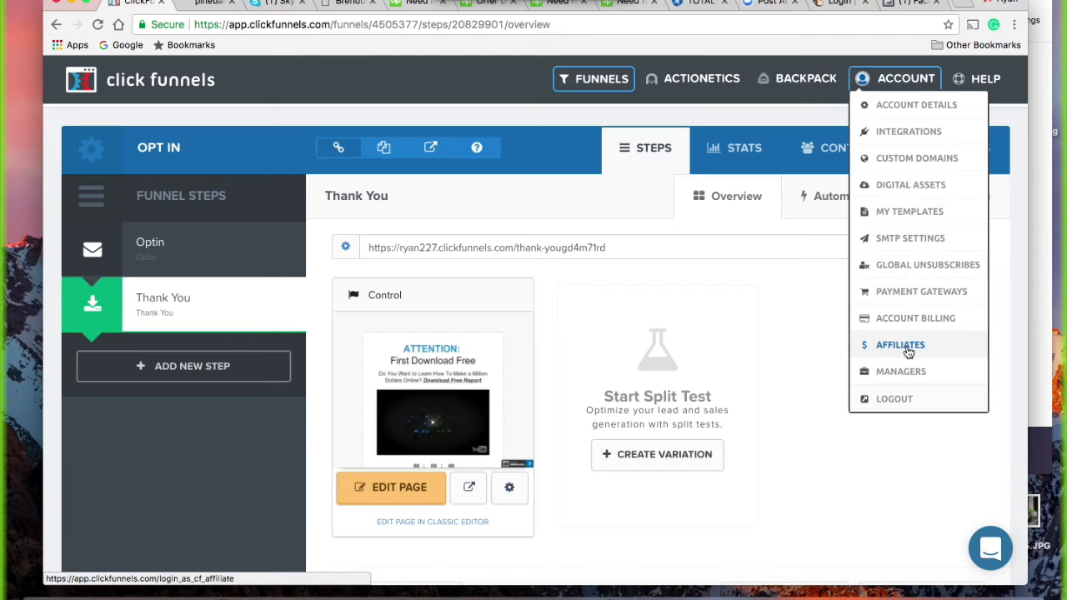
{"action": "left_click", "coordinate": [894, 162]}
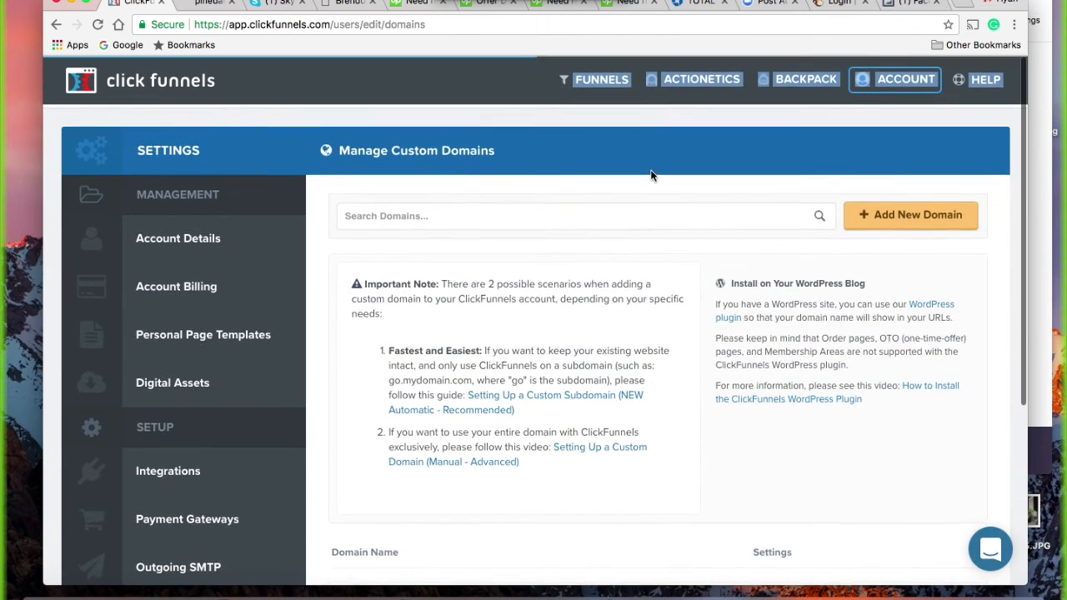
{"action": "scroll", "coordinate": [651, 169], "scroll_direction": "down", "scroll_amount": 1}
{"action": "left_click", "coordinate": [890, 190]}
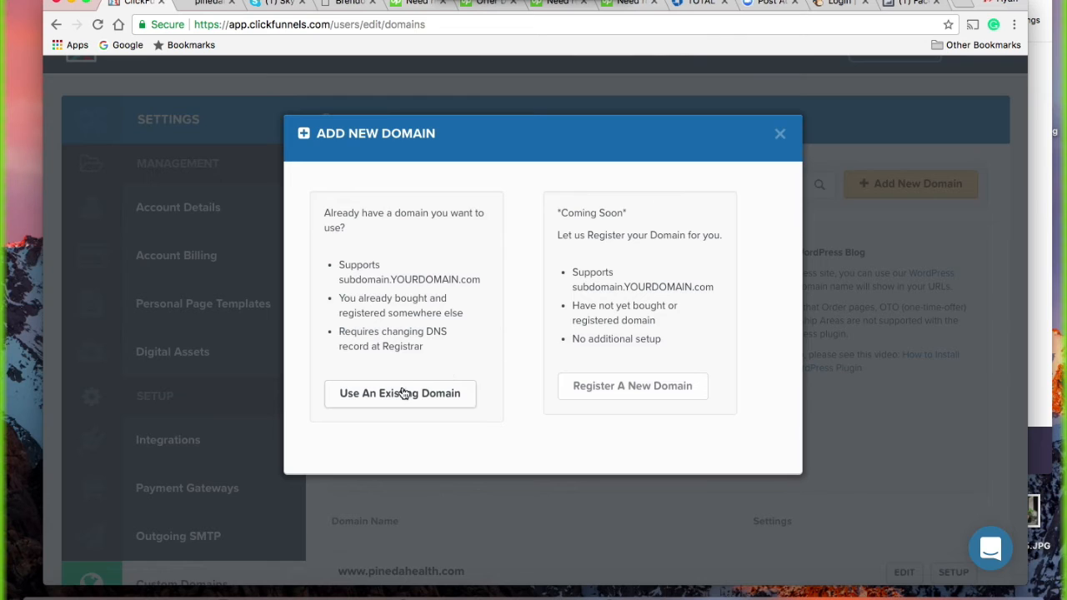
{"action": "scroll", "coordinate": [402, 396], "scroll_direction": "right", "scroll_amount": 1}
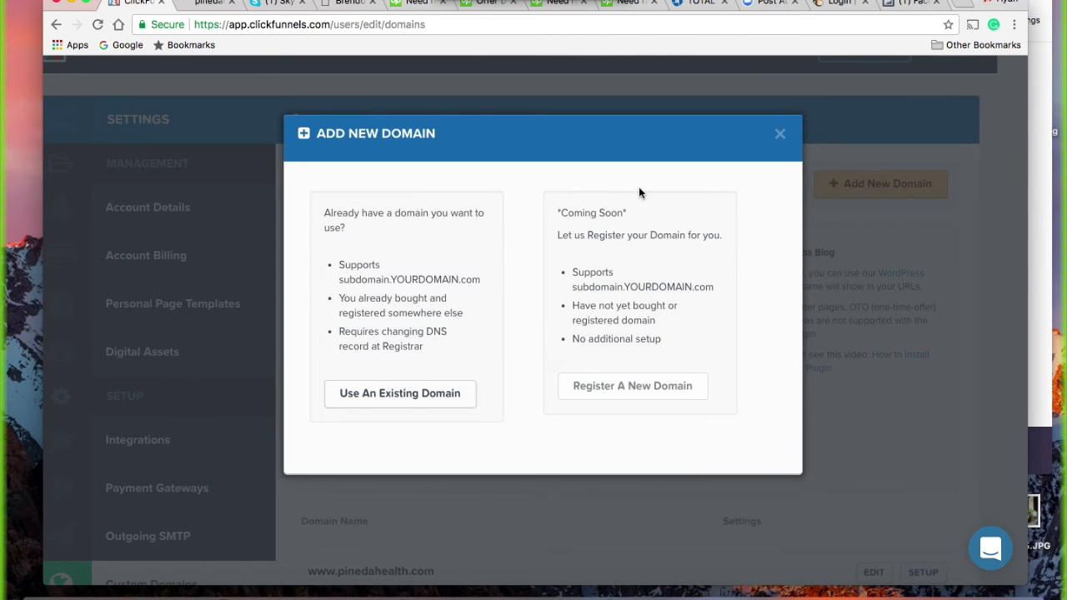
{"action": "left_click", "coordinate": [780, 133]}
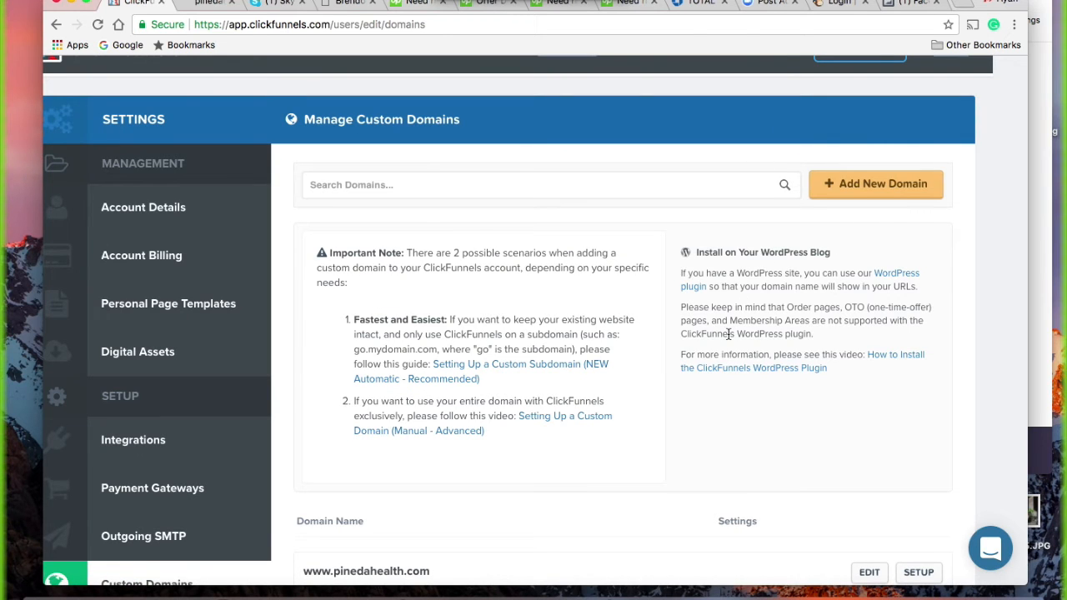
{"action": "scroll", "coordinate": [595, 347], "scroll_direction": "down", "scroll_amount": 1}
{"action": "scroll", "coordinate": [565, 325], "scroll_direction": "down", "scroll_amount": 3}
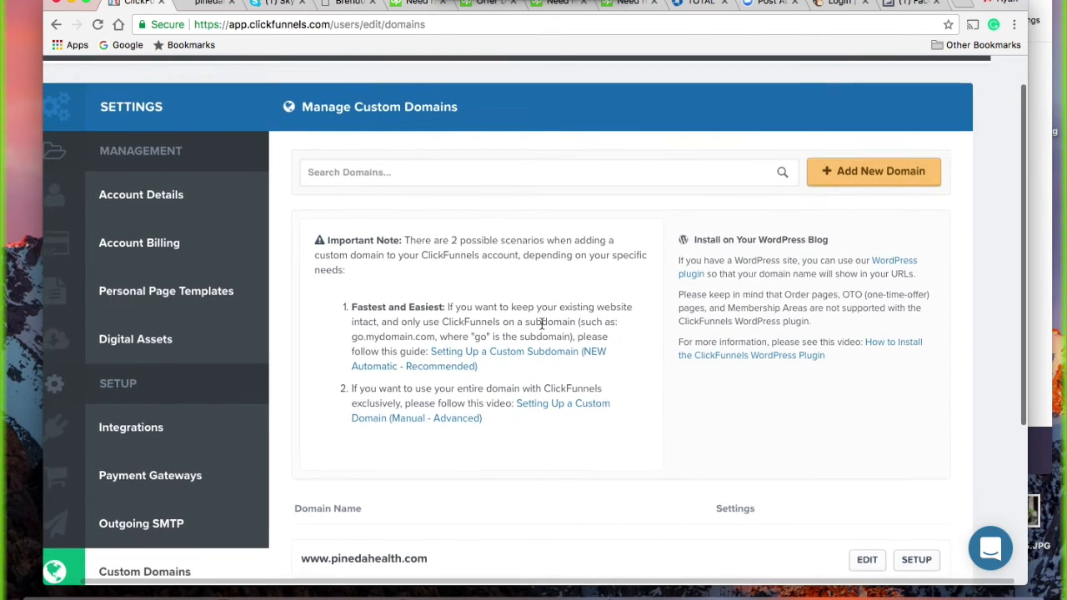
{"action": "scroll", "coordinate": [574, 337], "scroll_direction": "down", "scroll_amount": 5}
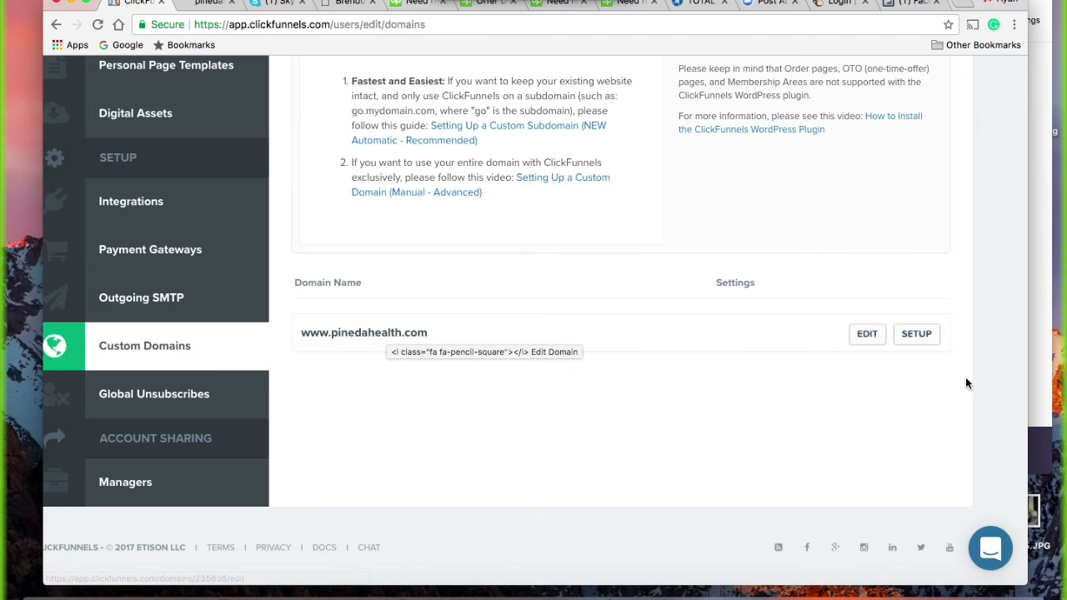
{"action": "left_click", "coordinate": [865, 334]}
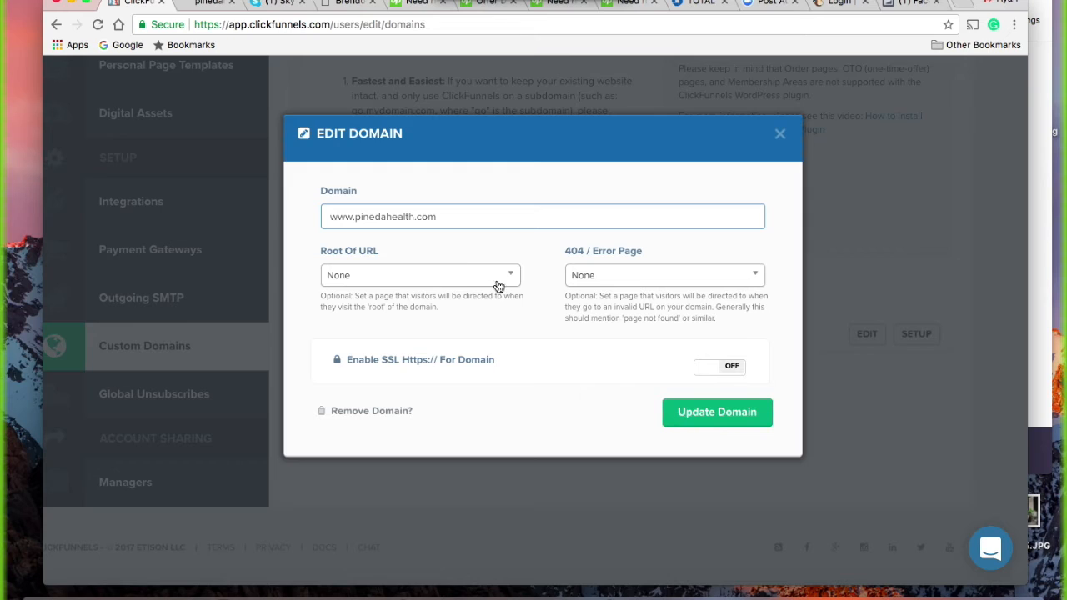
{"action": "left_click", "coordinate": [374, 357]}
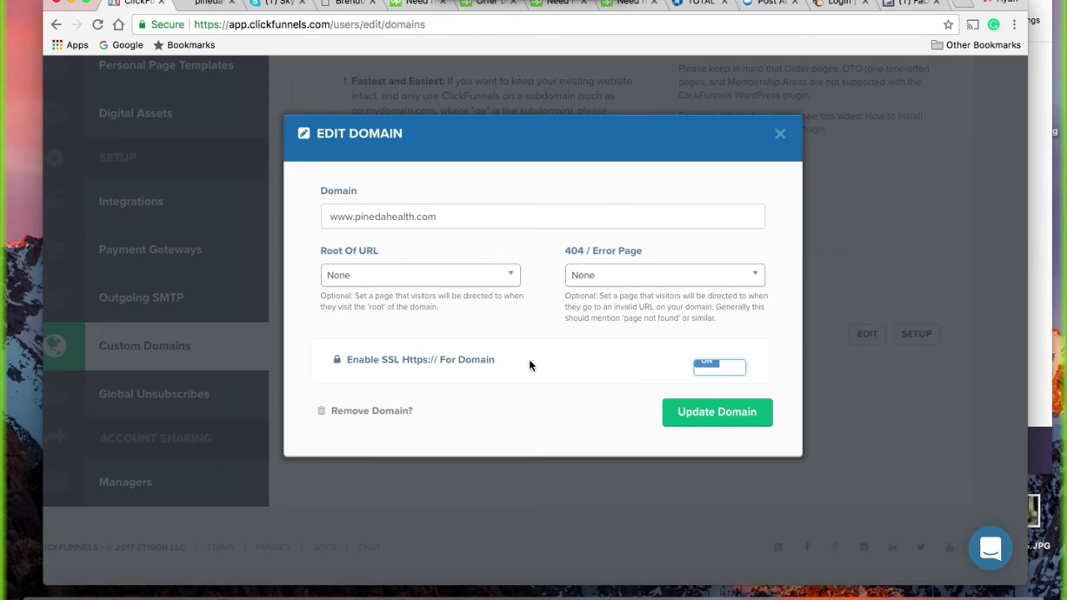
{"action": "left_click", "coordinate": [710, 412]}
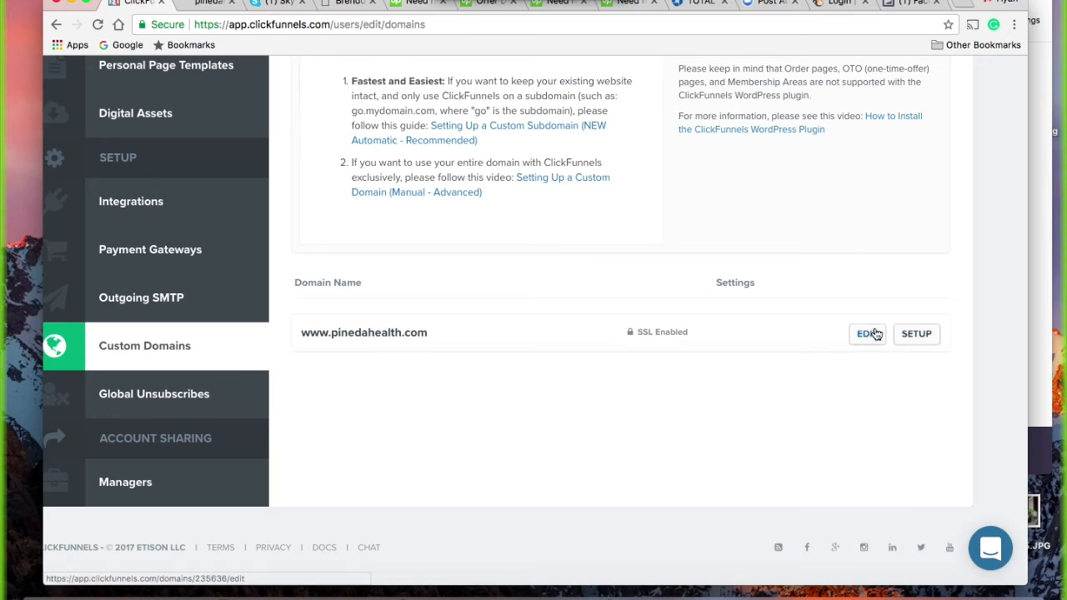
Step: Open the custom subdomain guide from the domain's setup notes and follow its Cloudflare login link to the account sign-up form
{"action": "left_click", "coordinate": [913, 330]}
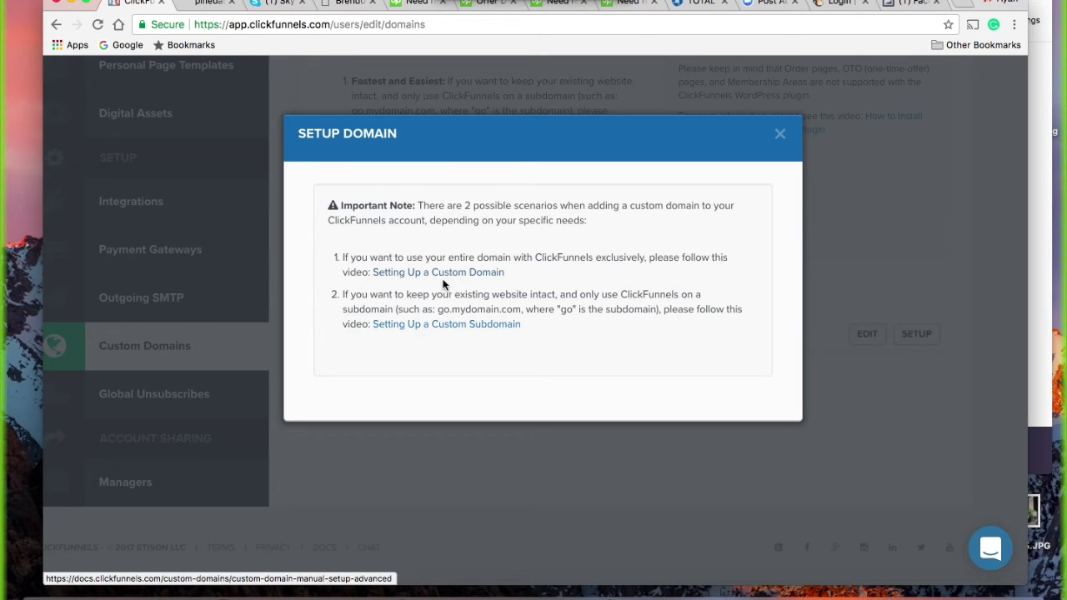
{"action": "left_click", "coordinate": [432, 327]}
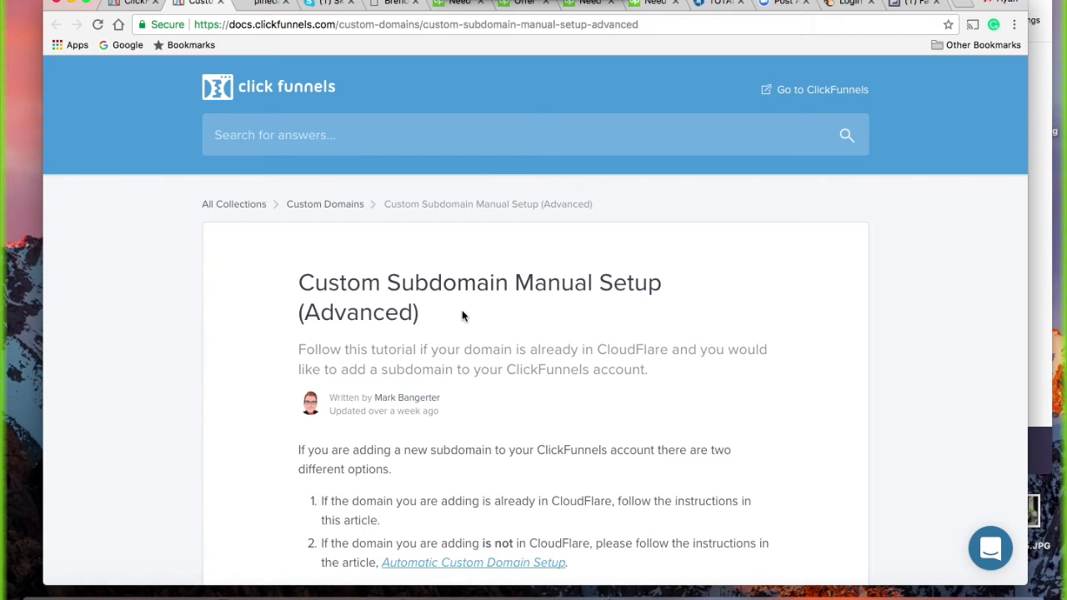
{"action": "scroll", "coordinate": [458, 314], "scroll_direction": "down", "scroll_amount": 5}
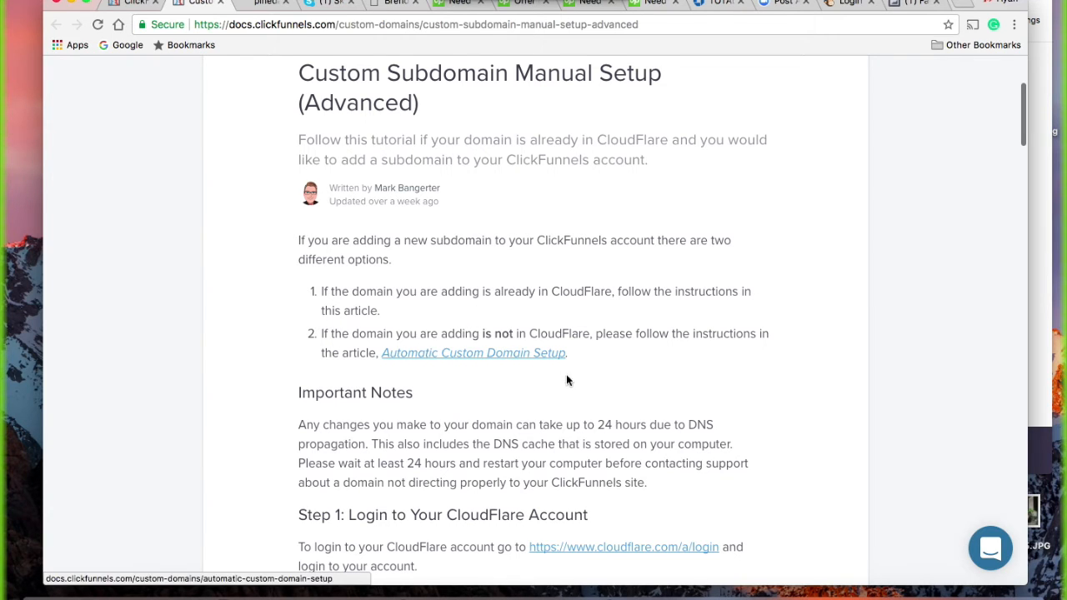
{"action": "scroll", "coordinate": [621, 425], "scroll_direction": "down", "scroll_amount": 1}
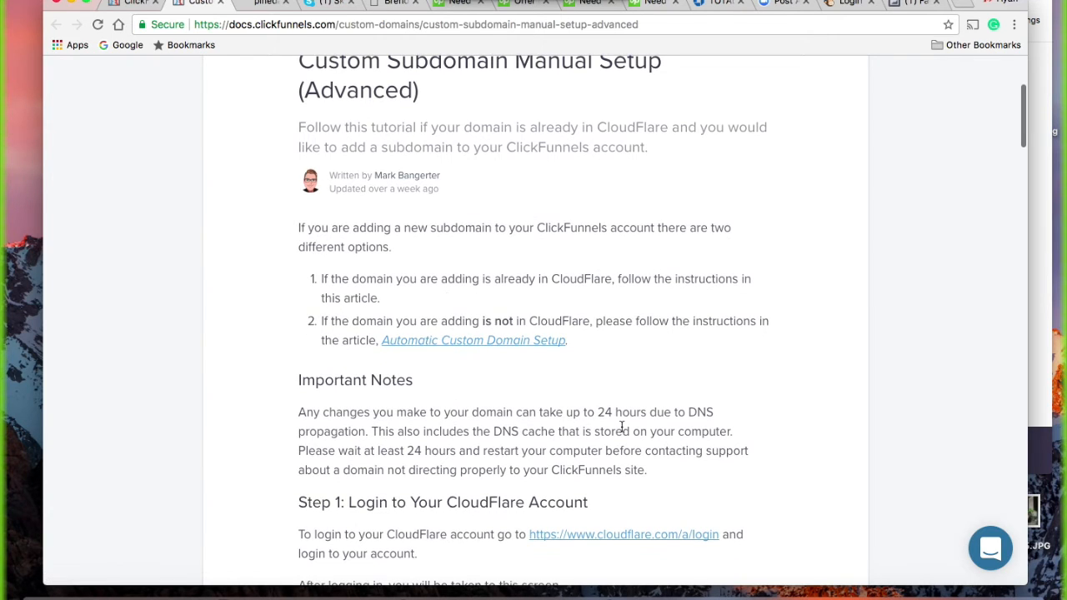
{"action": "left_click", "coordinate": [626, 535]}
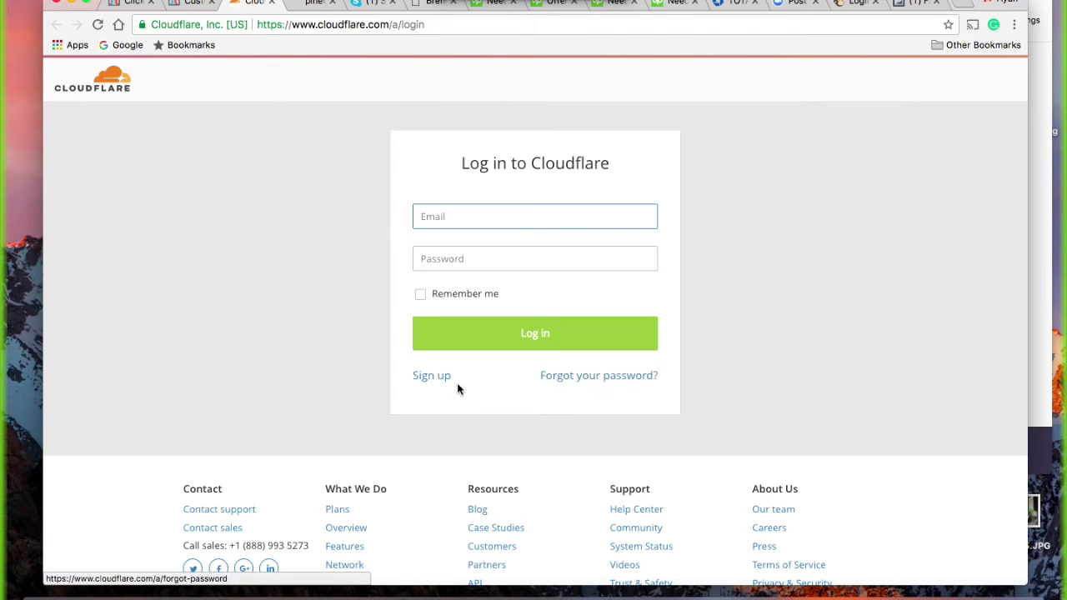
{"action": "left_click", "coordinate": [429, 383]}
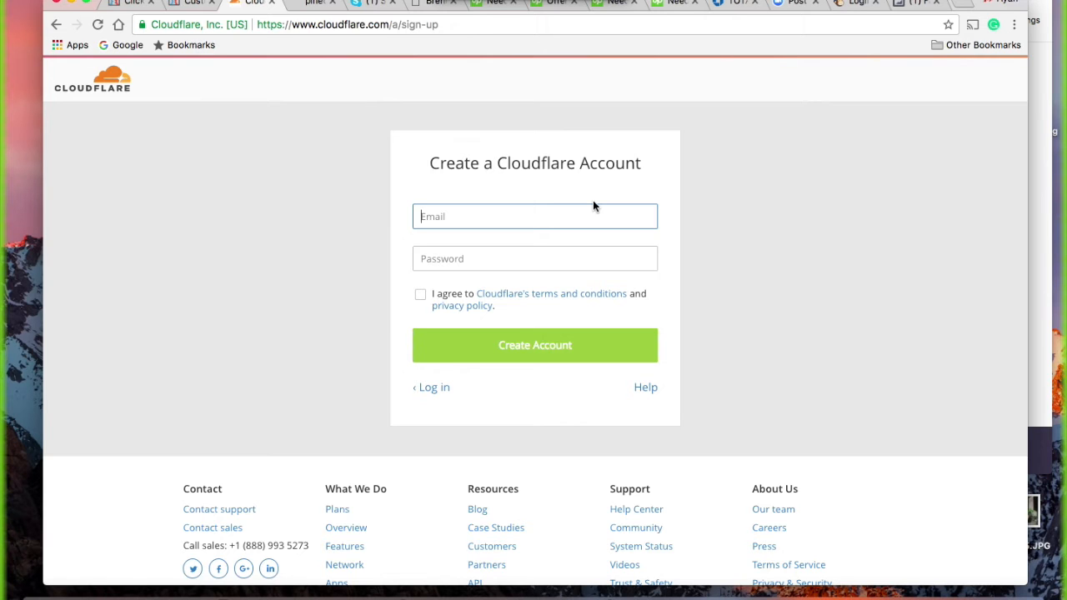
Step: Read the custom subdomain guide's instructions on logging in to Cloudflare and adding a CNAME record that points to ClickFunnels
{"action": "left_click", "coordinate": [134, 4]}
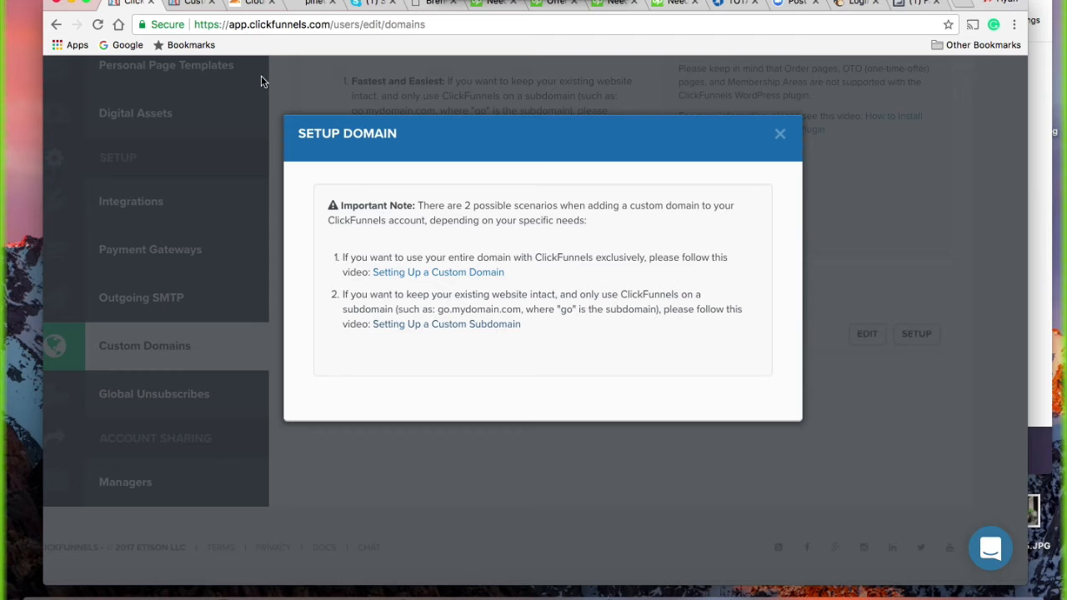
{"action": "left_click", "coordinate": [193, 3]}
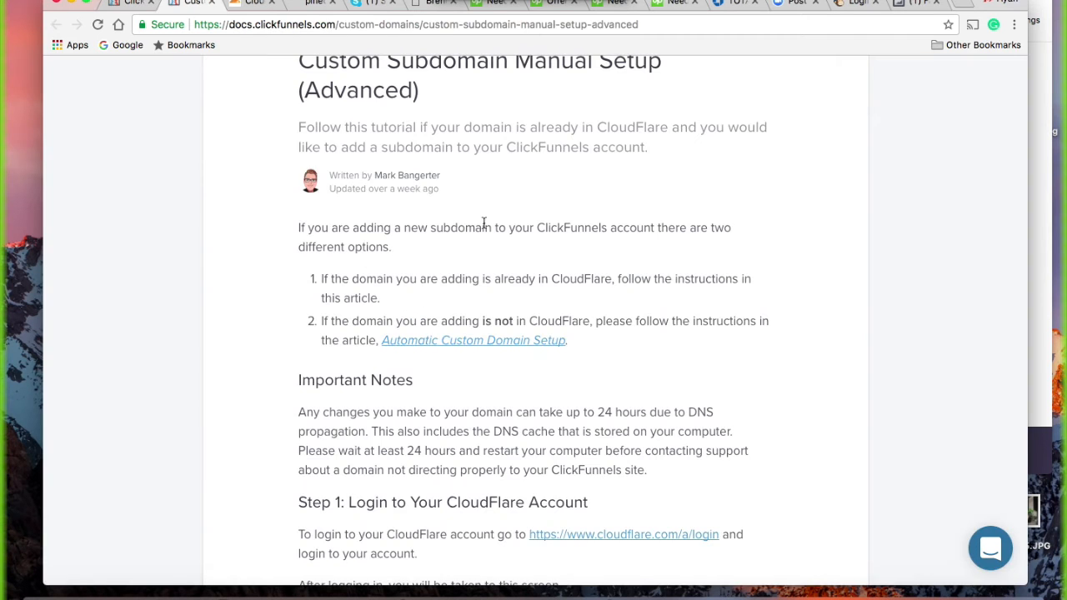
{"action": "scroll", "coordinate": [507, 360], "scroll_direction": "down", "scroll_amount": 4}
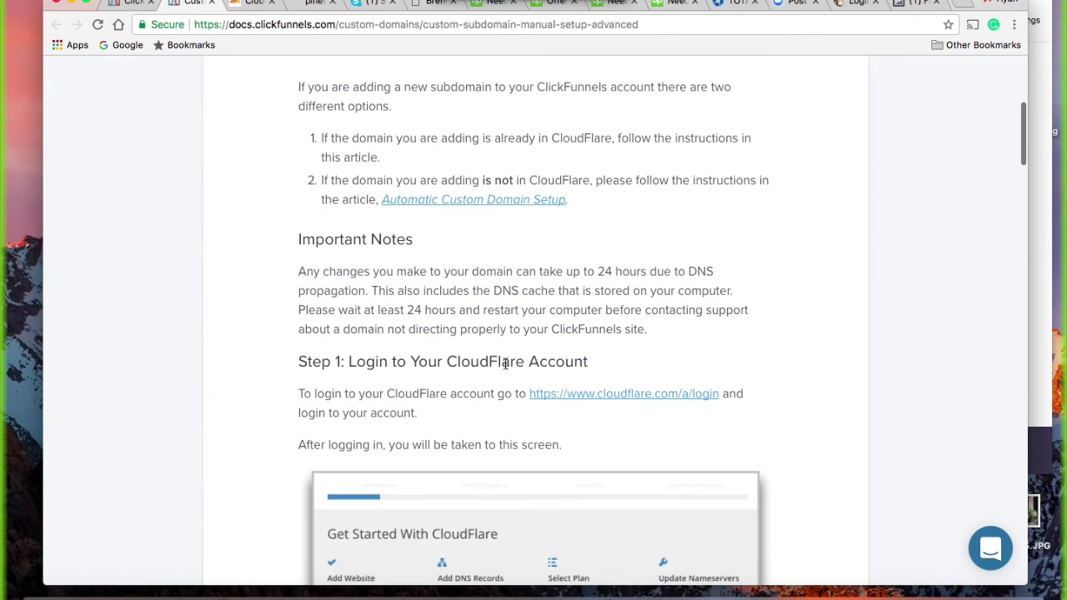
{"action": "scroll", "coordinate": [505, 363], "scroll_direction": "down", "scroll_amount": 9}
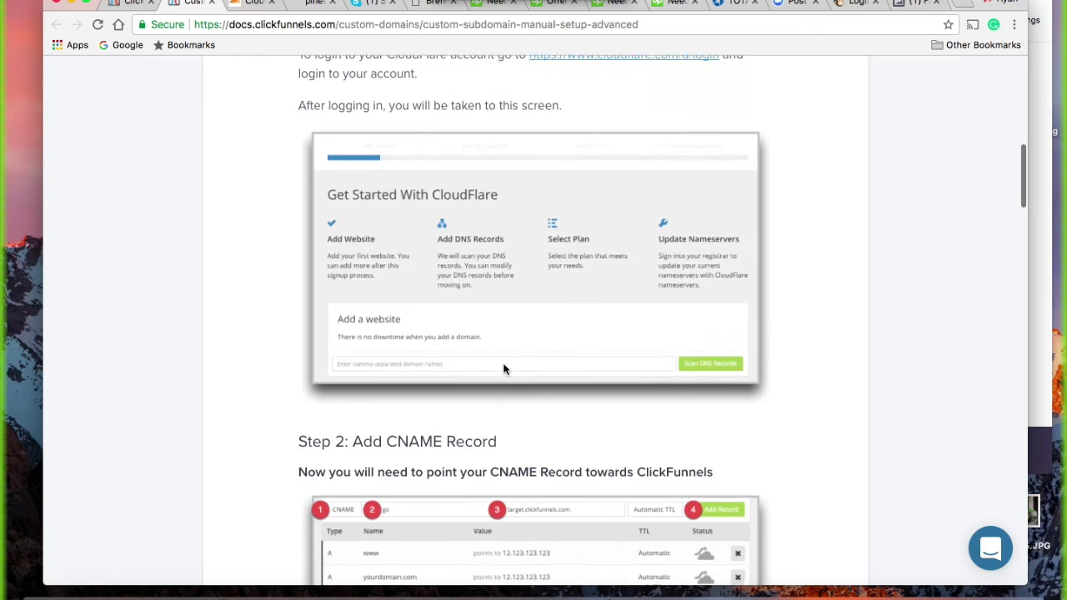
{"action": "scroll", "coordinate": [505, 365], "scroll_direction": "down", "scroll_amount": 3}
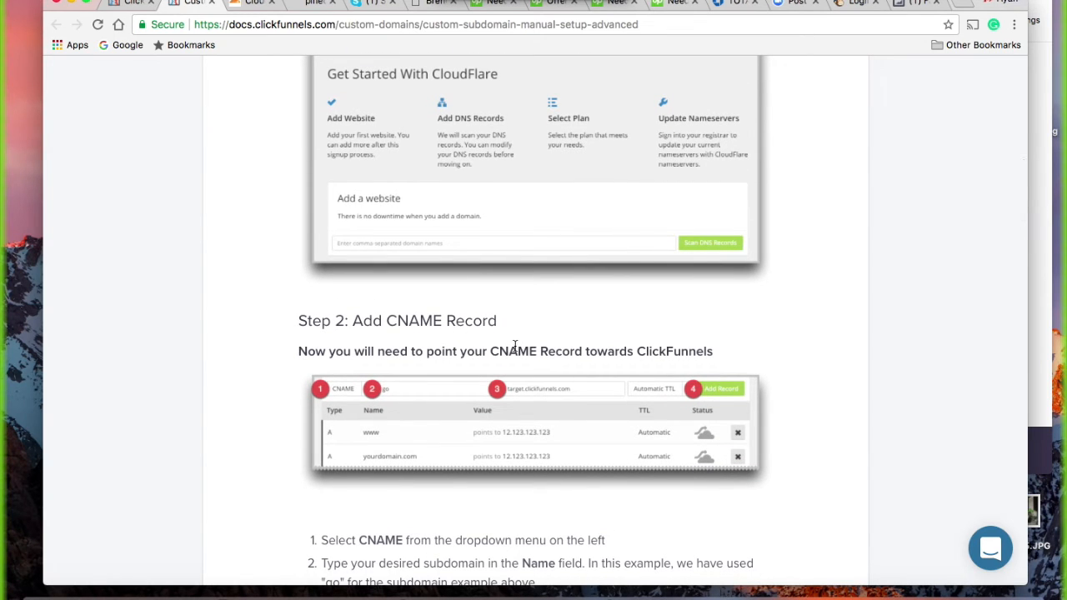
{"action": "scroll", "coordinate": [514, 344], "scroll_direction": "down", "scroll_amount": 2}
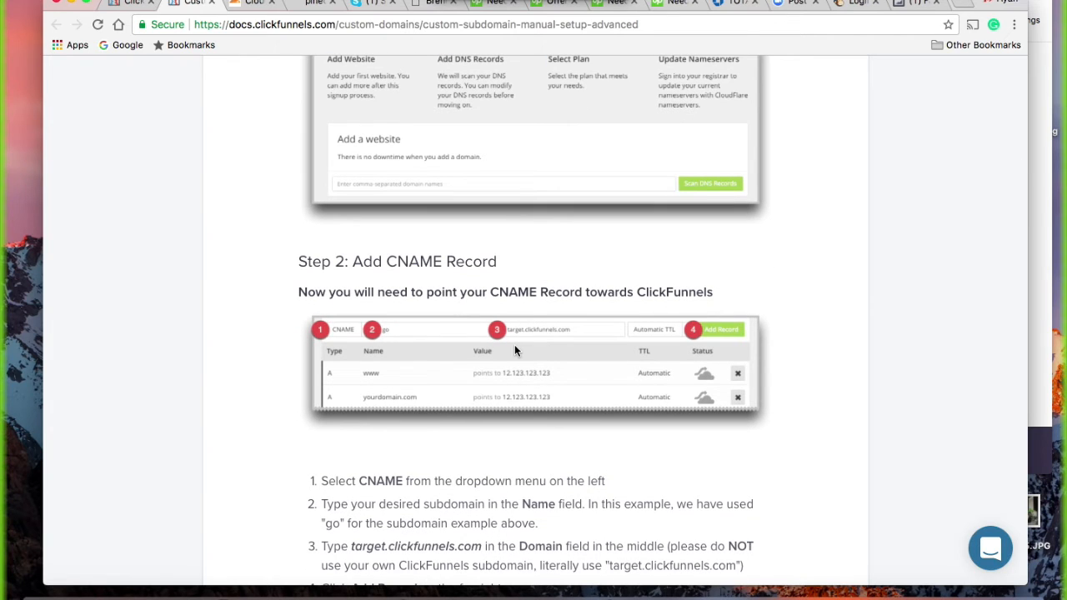
{"action": "scroll", "coordinate": [515, 350], "scroll_direction": "down", "scroll_amount": 3}
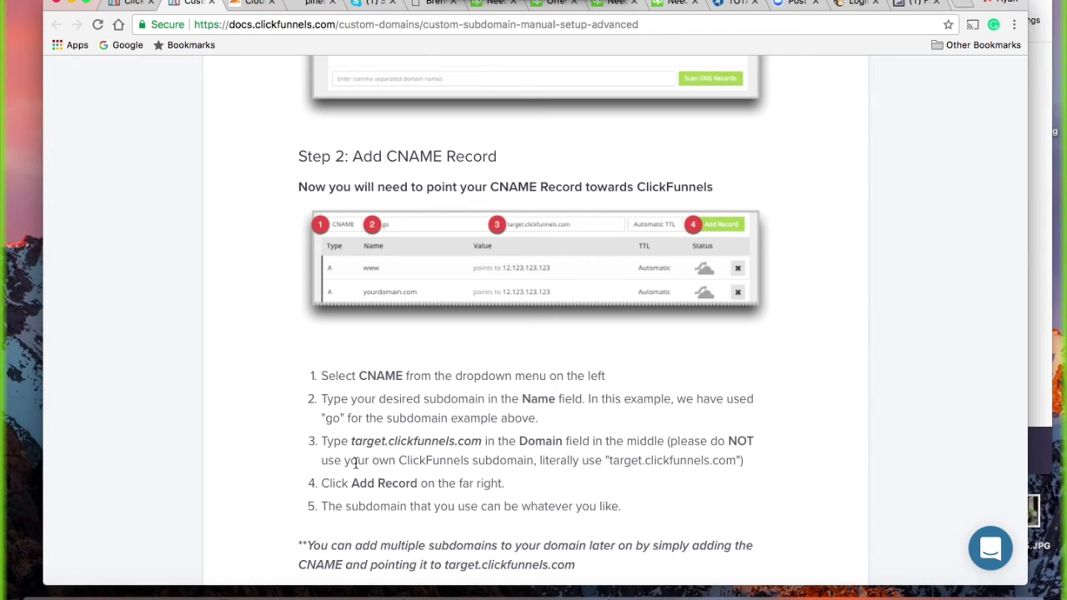
{"action": "scroll", "coordinate": [357, 464], "scroll_direction": "down", "scroll_amount": 5}
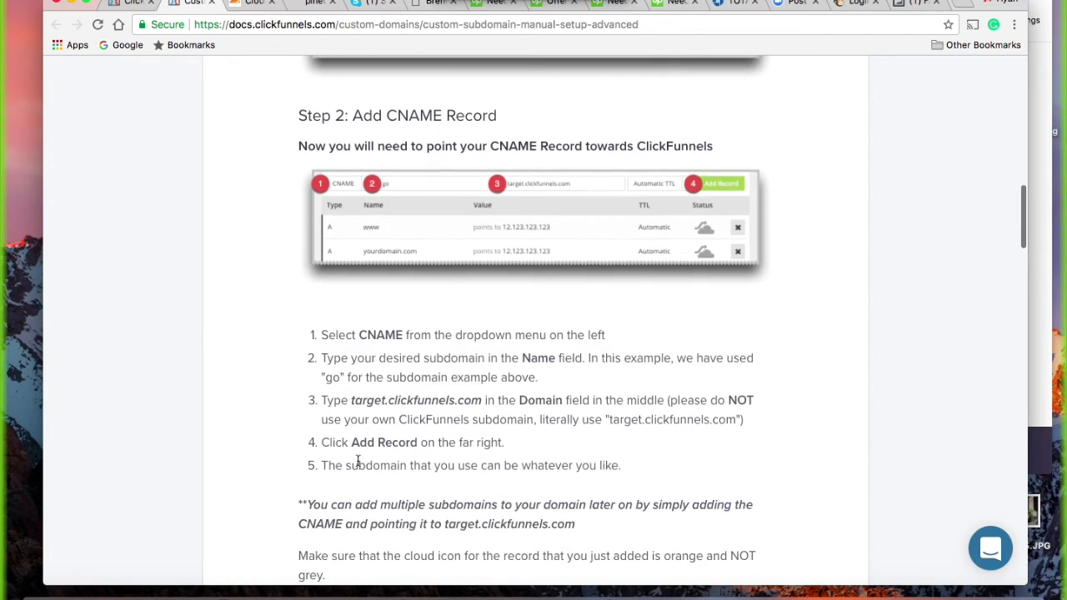
{"action": "scroll", "coordinate": [358, 465], "scroll_direction": "down", "scroll_amount": 5}
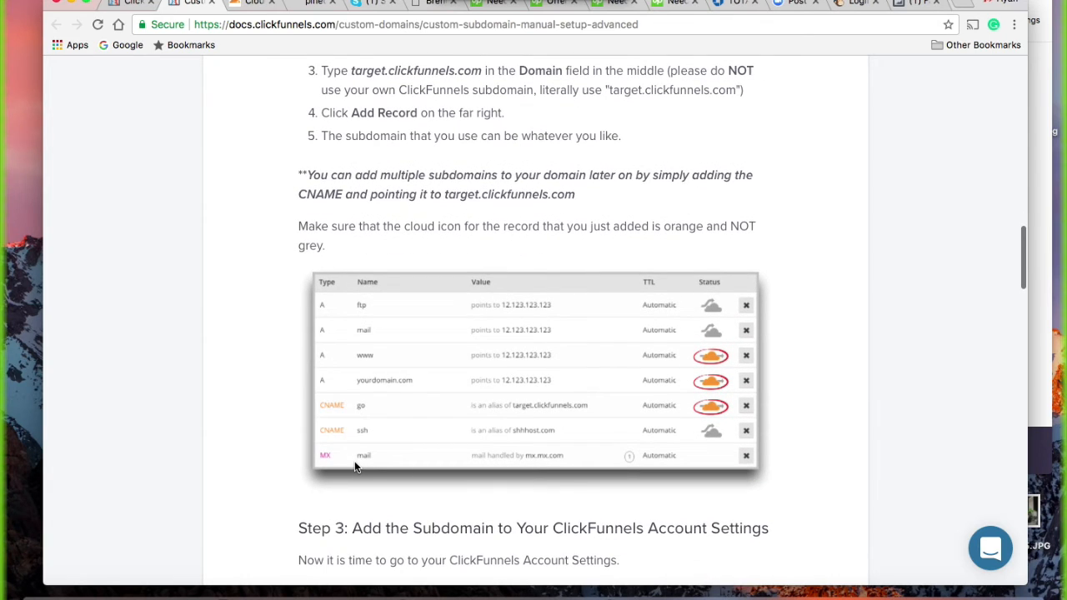
{"action": "scroll", "coordinate": [400, 428], "scroll_direction": "down", "scroll_amount": 2}
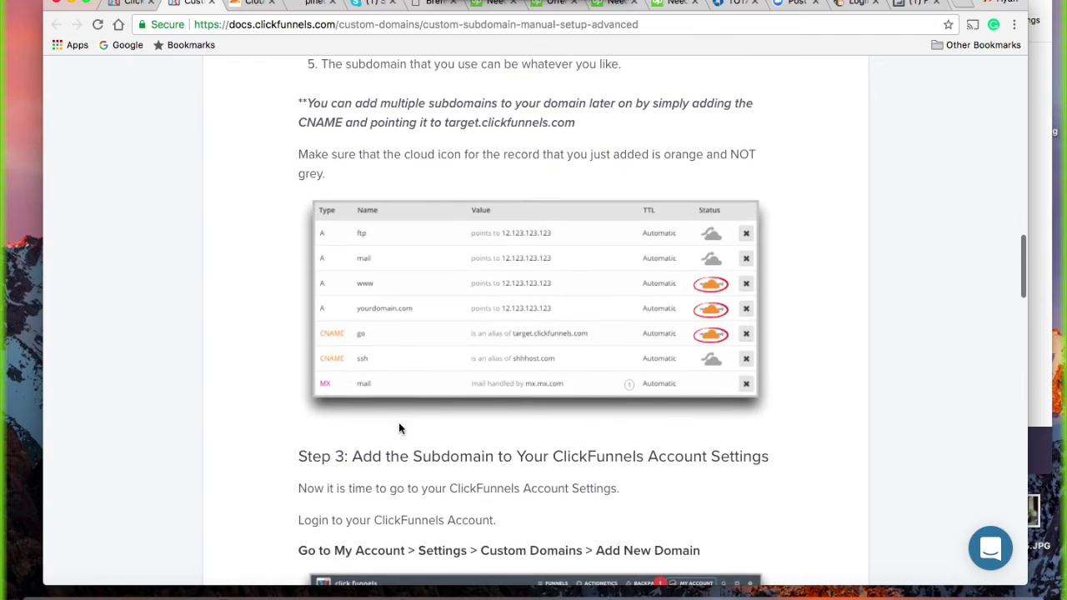
{"action": "scroll", "coordinate": [399, 427], "scroll_direction": "down", "scroll_amount": 1}
{"action": "scroll", "coordinate": [399, 427], "scroll_direction": "up", "scroll_amount": 2}
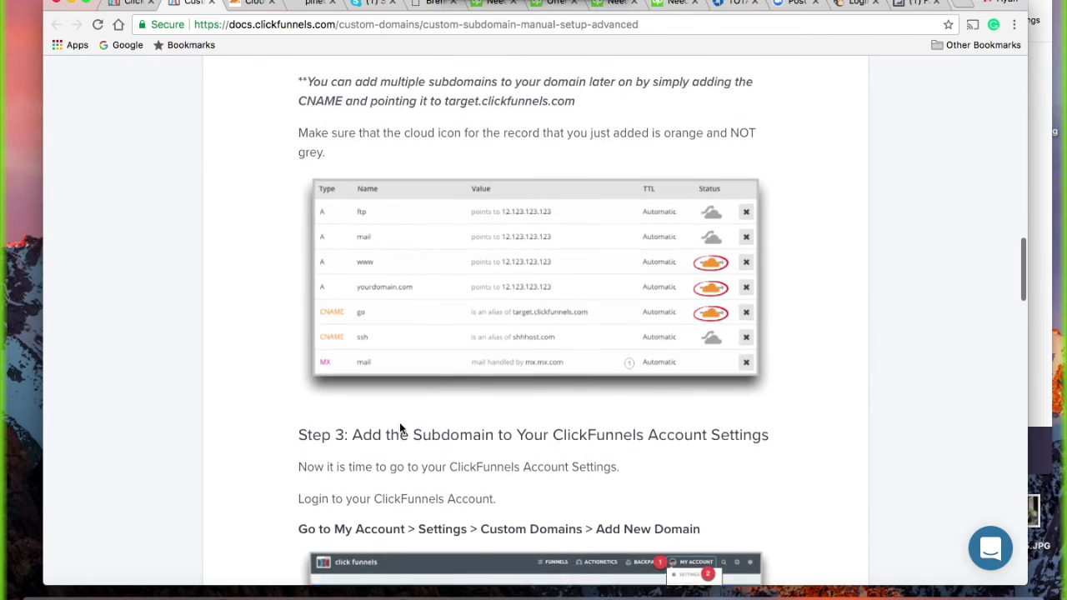
Step: Examine the guide's instructions for adding the subdomain in the ClickFunnels account settings, including root page, error page and SSL, and configuring the pages
{"action": "scroll", "coordinate": [399, 428], "scroll_direction": "down", "scroll_amount": 5}
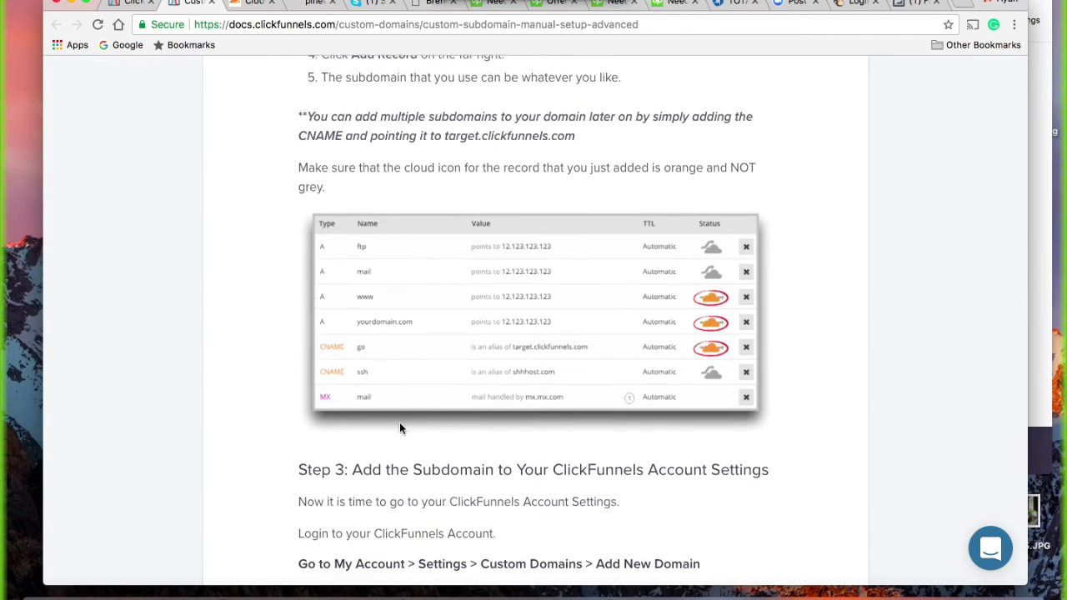
{"action": "scroll", "coordinate": [399, 428], "scroll_direction": "down", "scroll_amount": 2}
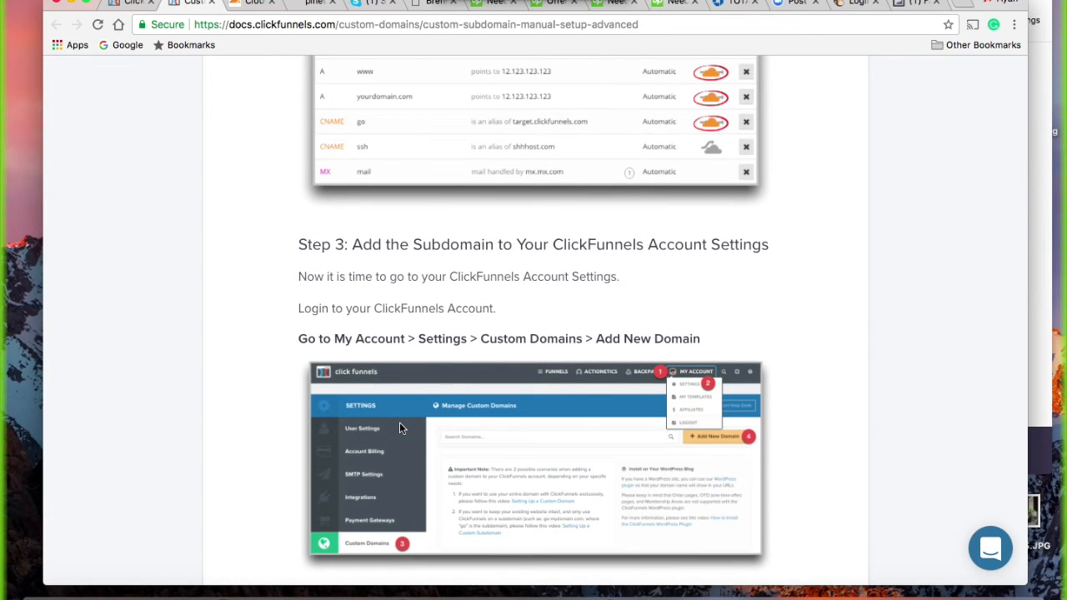
{"action": "scroll", "coordinate": [400, 422], "scroll_direction": "down", "scroll_amount": 3}
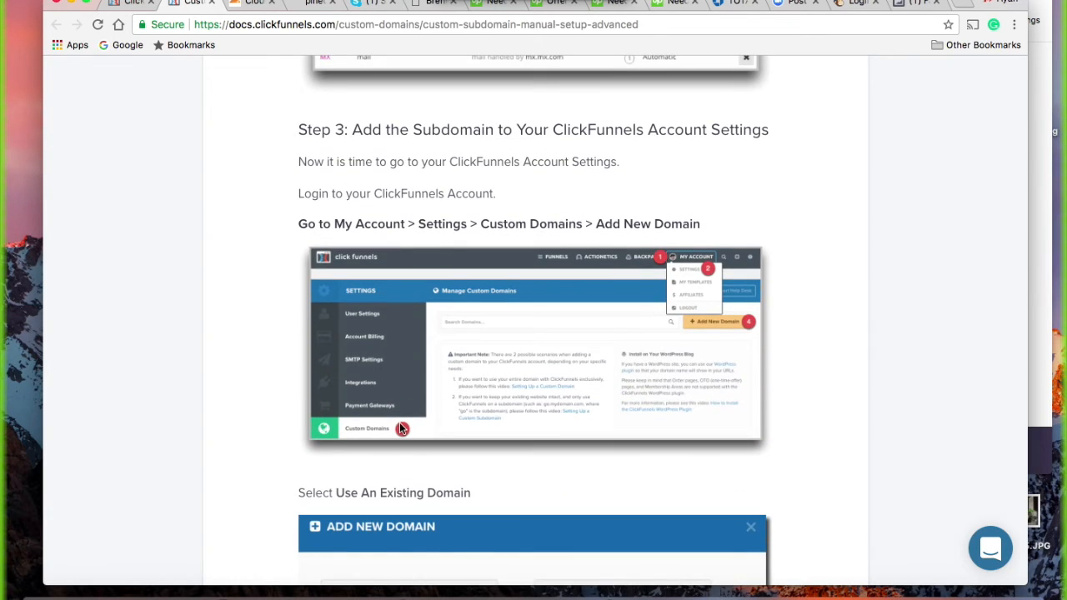
{"action": "scroll", "coordinate": [400, 429], "scroll_direction": "down", "scroll_amount": 9}
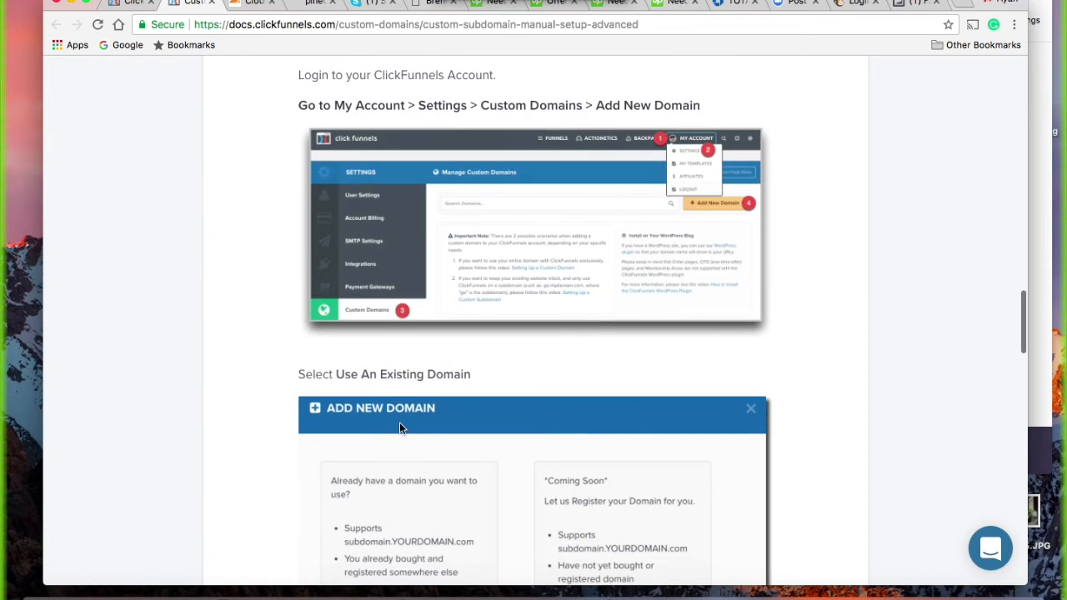
{"action": "scroll", "coordinate": [399, 429], "scroll_direction": "down", "scroll_amount": 15}
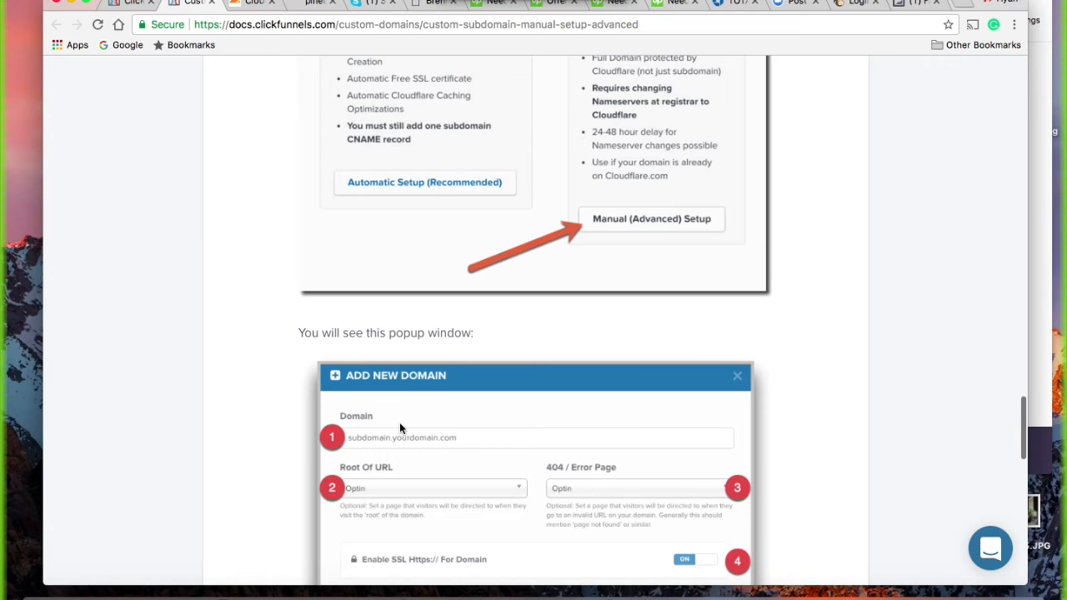
{"action": "scroll", "coordinate": [400, 428], "scroll_direction": "down", "scroll_amount": 5}
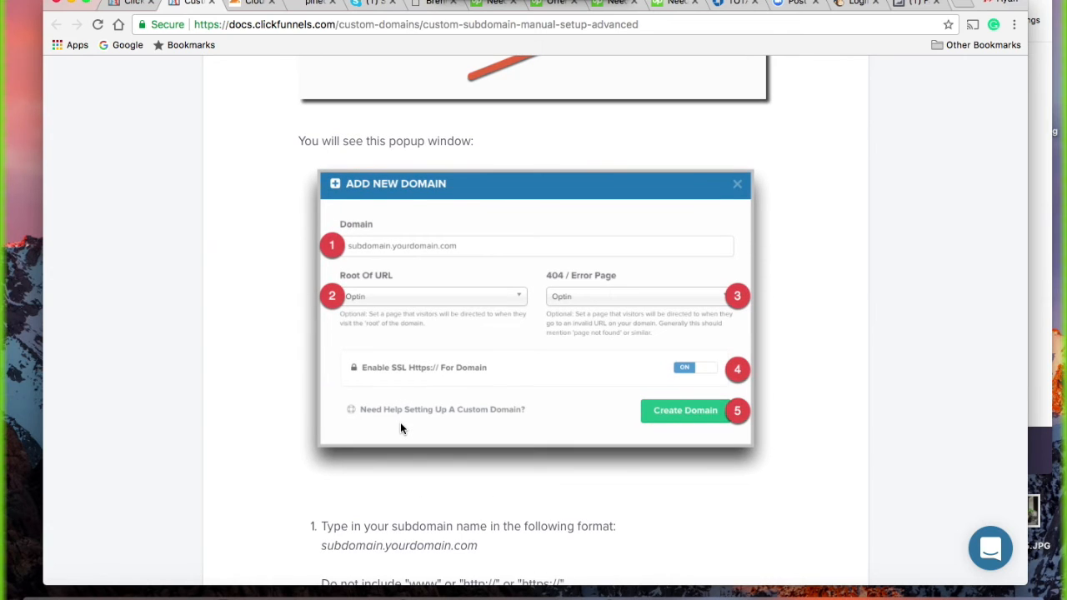
{"action": "scroll", "coordinate": [400, 428], "scroll_direction": "down", "scroll_amount": 3}
{"action": "scroll", "coordinate": [400, 428], "scroll_direction": "down", "scroll_amount": 4}
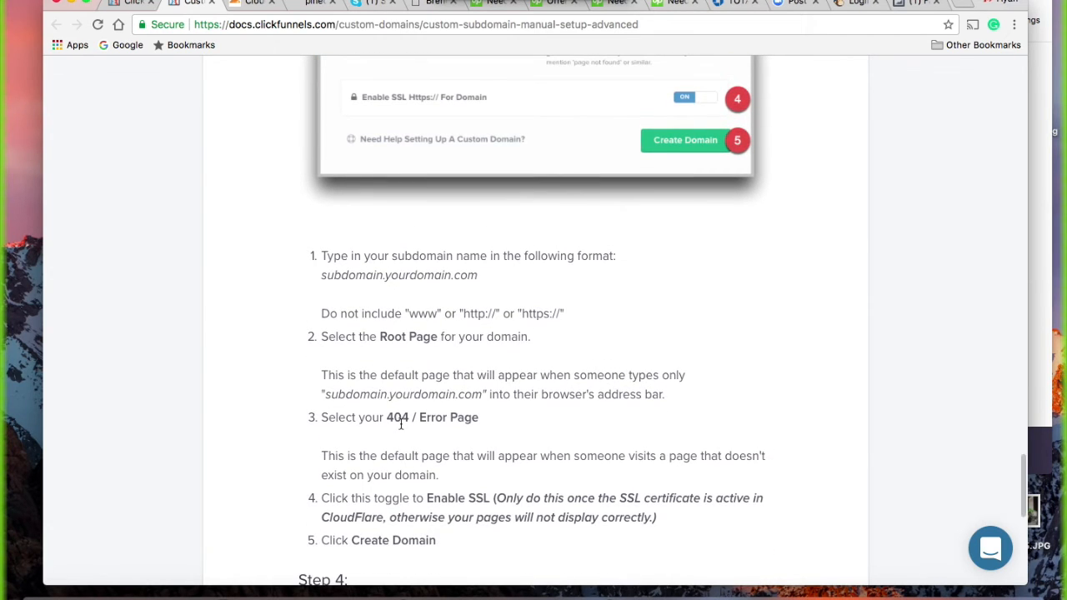
{"action": "scroll", "coordinate": [401, 425], "scroll_direction": "down", "scroll_amount": 6}
{"action": "scroll", "coordinate": [401, 424], "scroll_direction": "up", "scroll_amount": 15}
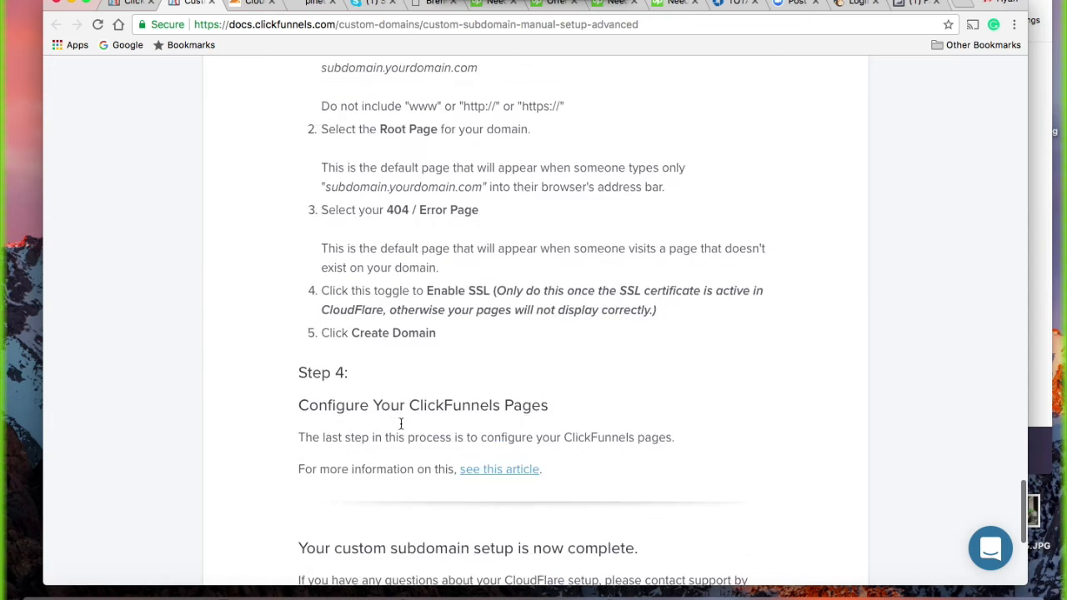
{"action": "scroll", "coordinate": [401, 429], "scroll_direction": "up", "scroll_amount": 10}
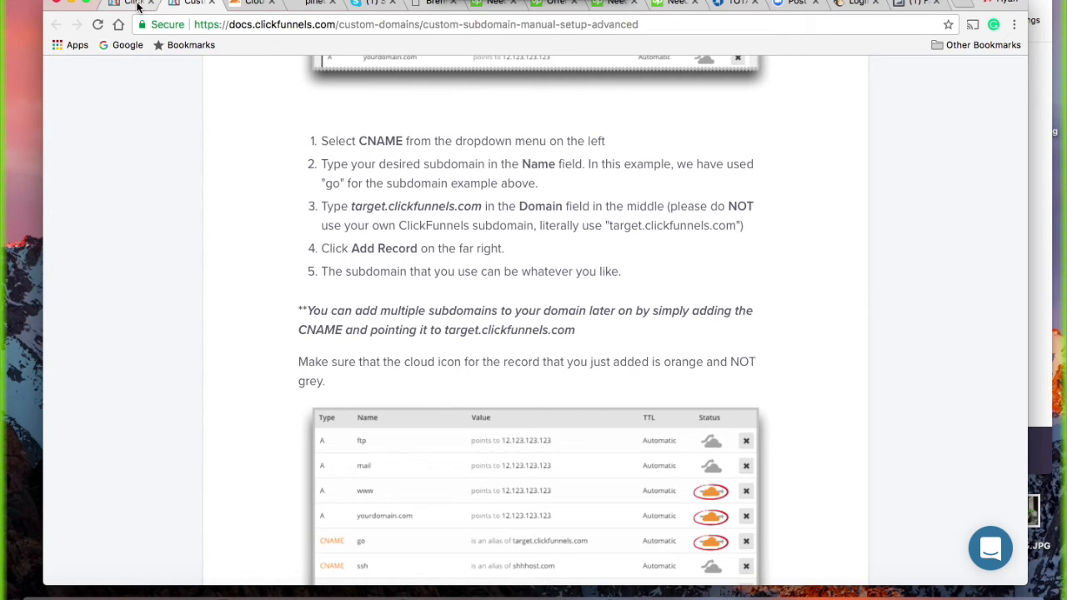
Step: Close the domain setup notes and open the Optin page of the most recently updated OPtin funnel in the page editor
{"action": "left_click", "coordinate": [135, 4]}
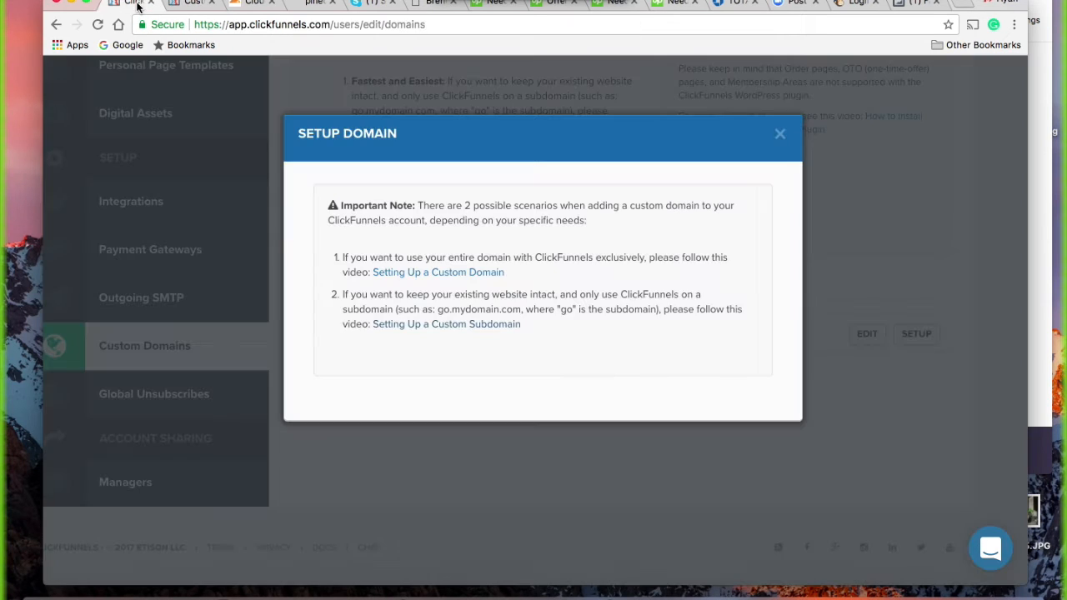
{"action": "left_click", "coordinate": [779, 135]}
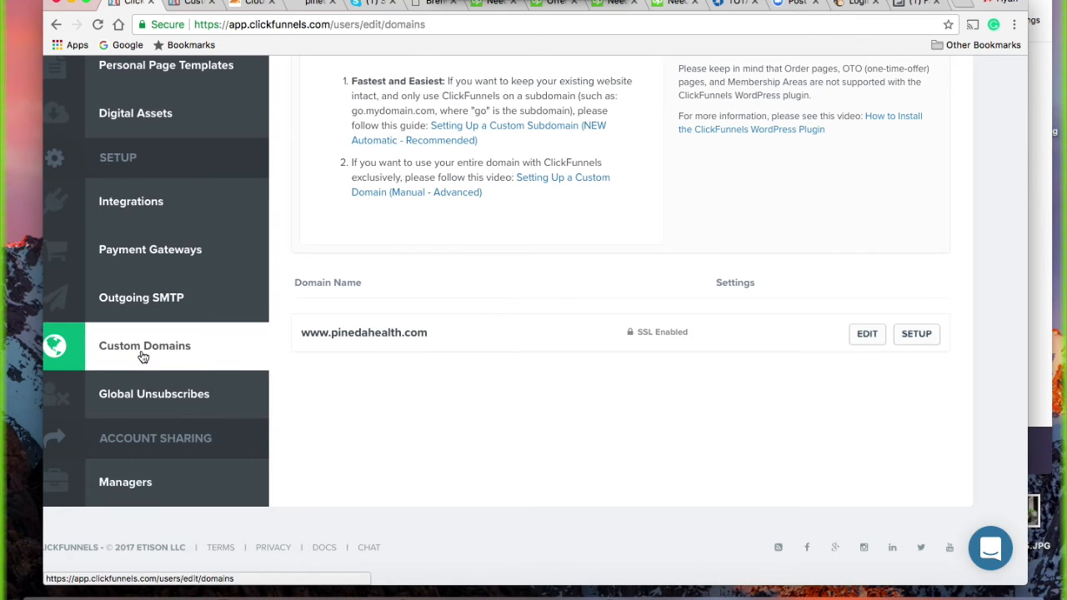
{"action": "scroll", "coordinate": [518, 353], "scroll_direction": "up", "scroll_amount": 5}
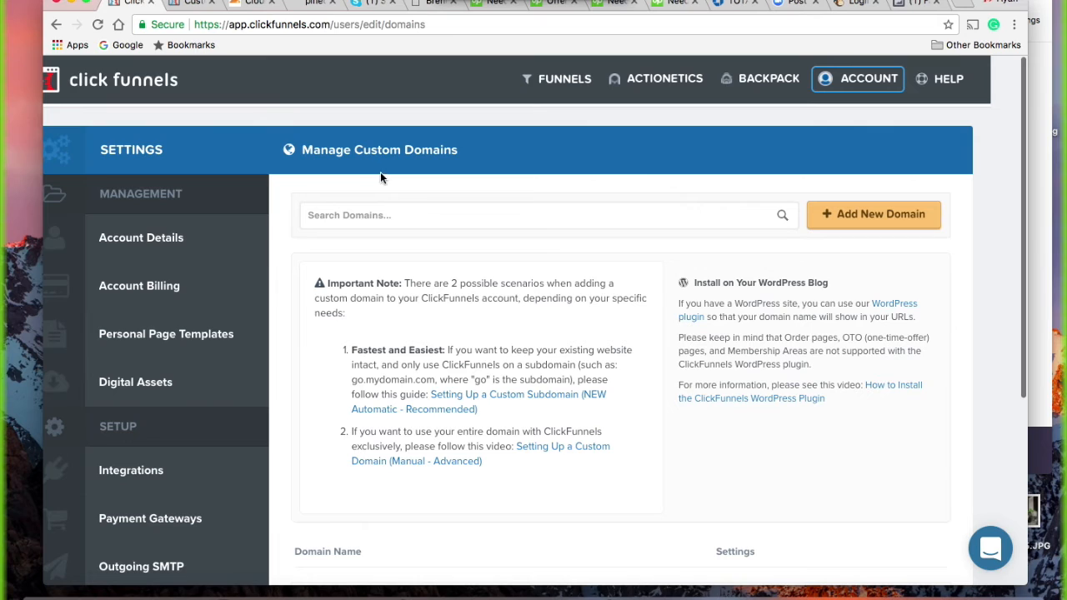
{"action": "left_click", "coordinate": [558, 79]}
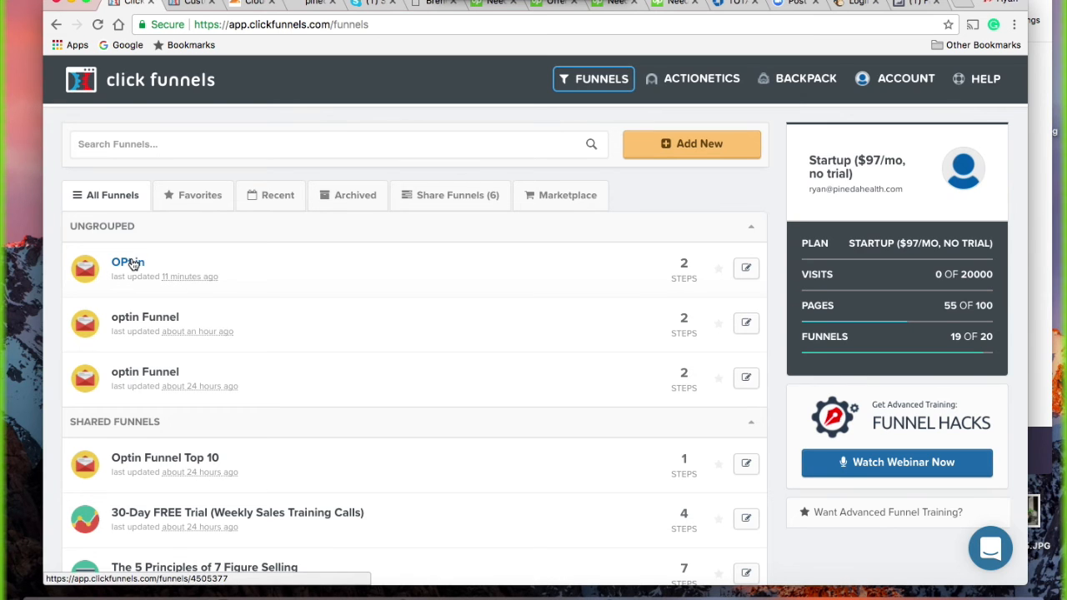
{"action": "left_click", "coordinate": [134, 264]}
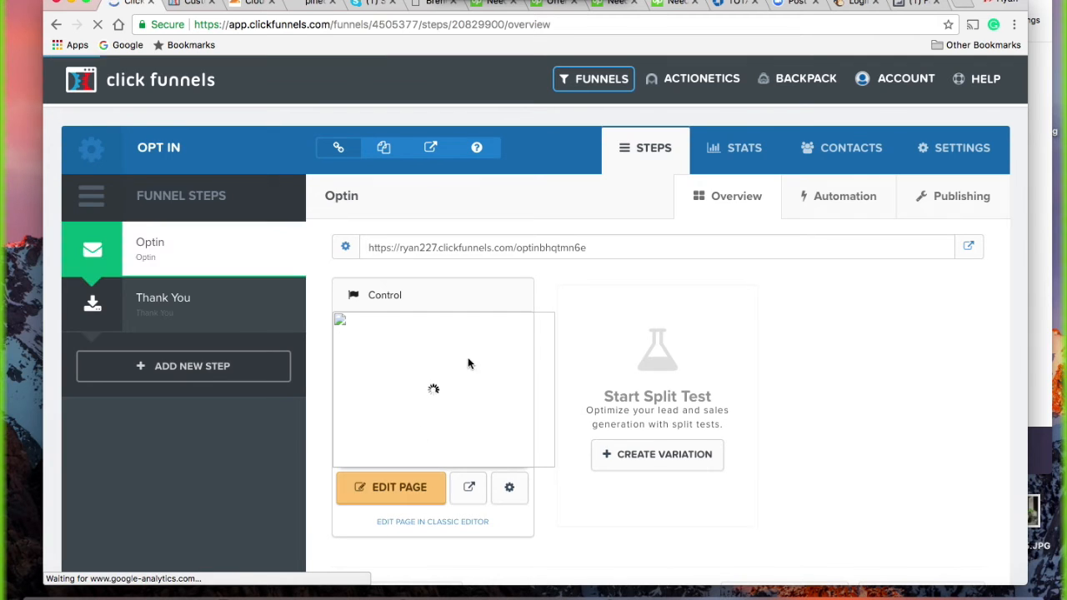
{"action": "left_click", "coordinate": [390, 497]}
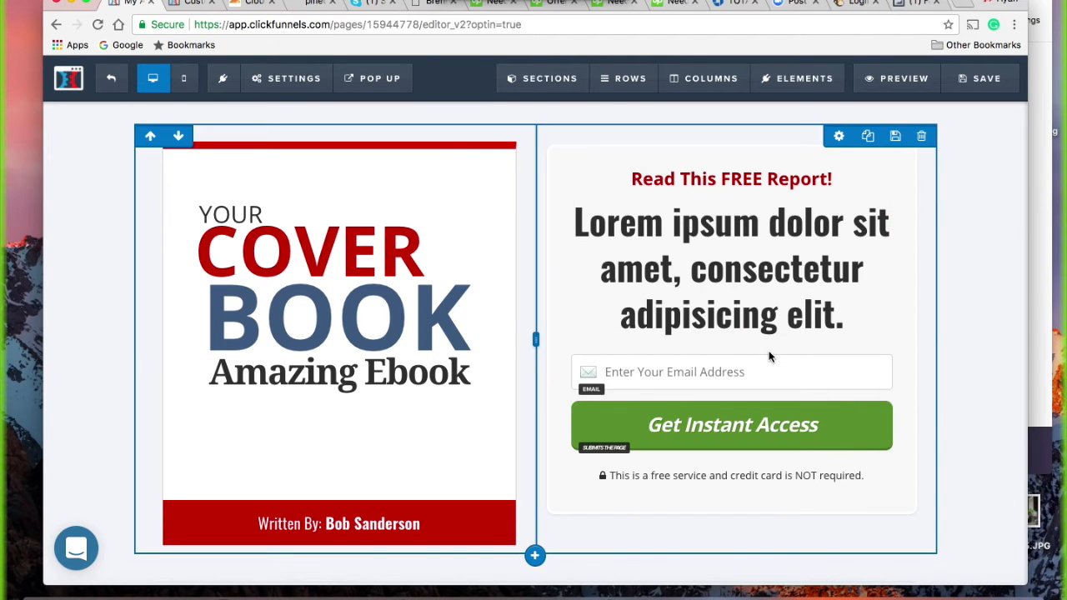
Step: Add an image element below the "Amazing Ebook" text and fill it with the "Top 10 Superfoods" cover from the uploaded images
{"action": "scroll", "coordinate": [742, 230], "scroll_direction": "down", "scroll_amount": 1}
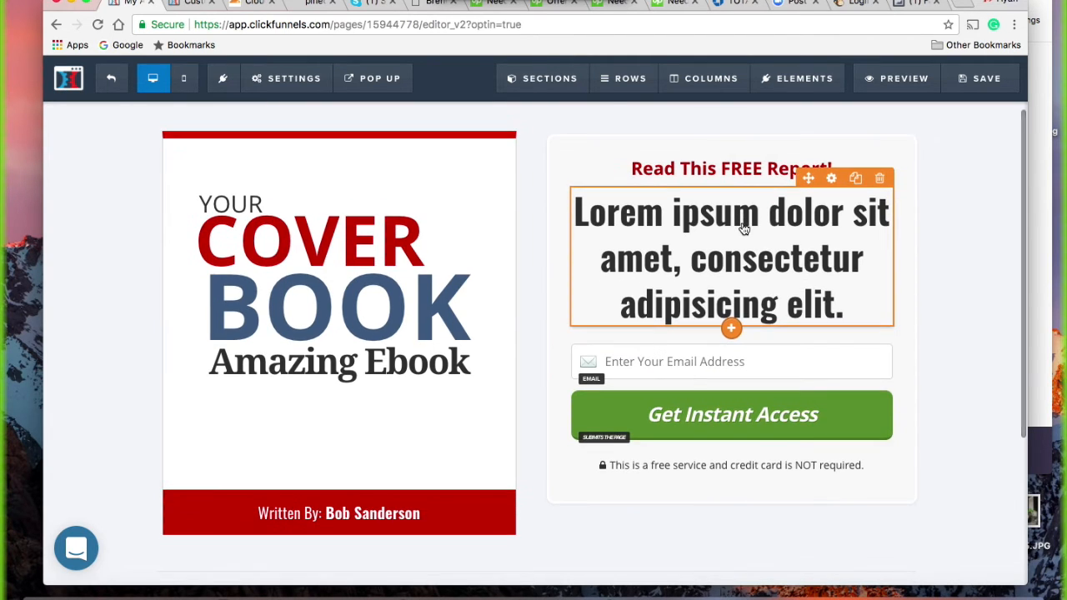
{"action": "scroll", "coordinate": [745, 229], "scroll_direction": "down", "scroll_amount": 3}
{"action": "scroll", "coordinate": [745, 229], "scroll_direction": "up", "scroll_amount": 2}
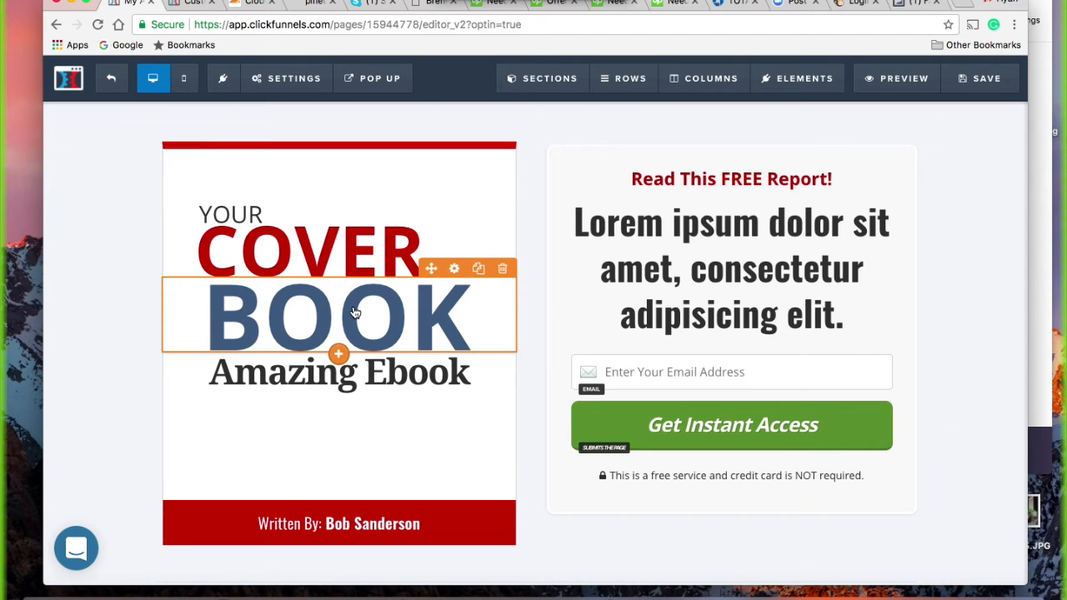
{"action": "scroll", "coordinate": [368, 317], "scroll_direction": "down", "scroll_amount": 1}
{"action": "scroll", "coordinate": [340, 242], "scroll_direction": "down", "scroll_amount": 1}
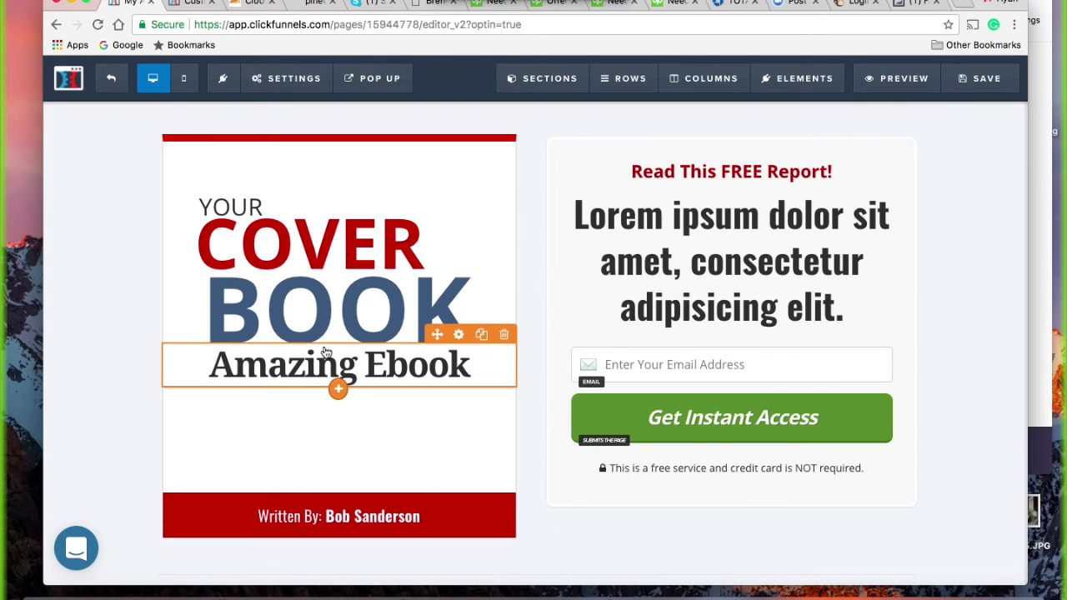
{"action": "mouse_move", "coordinate": [337, 390]}
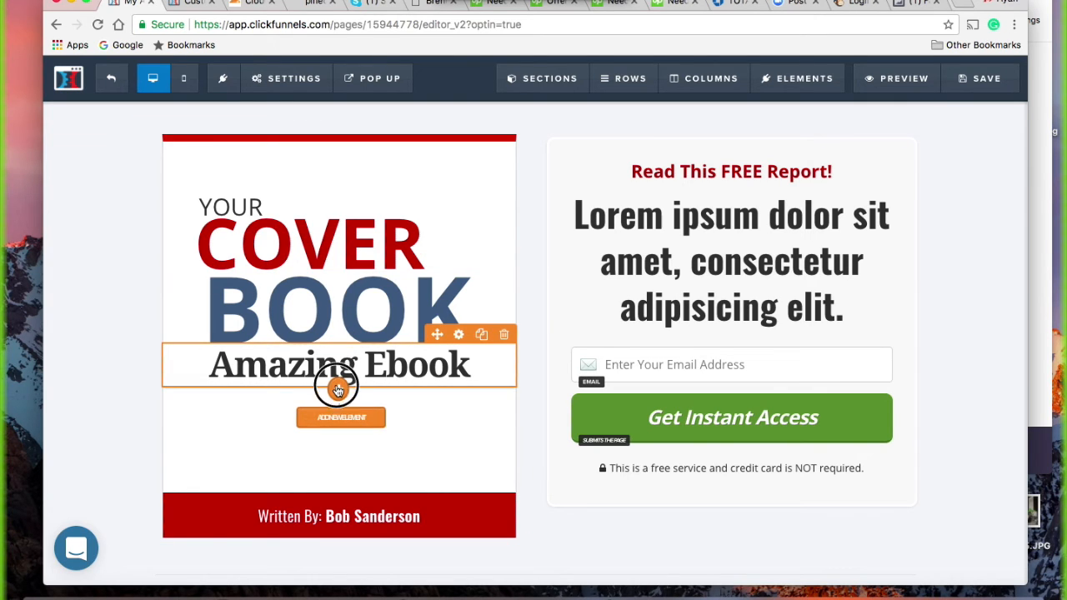
{"action": "left_click", "coordinate": [338, 390]}
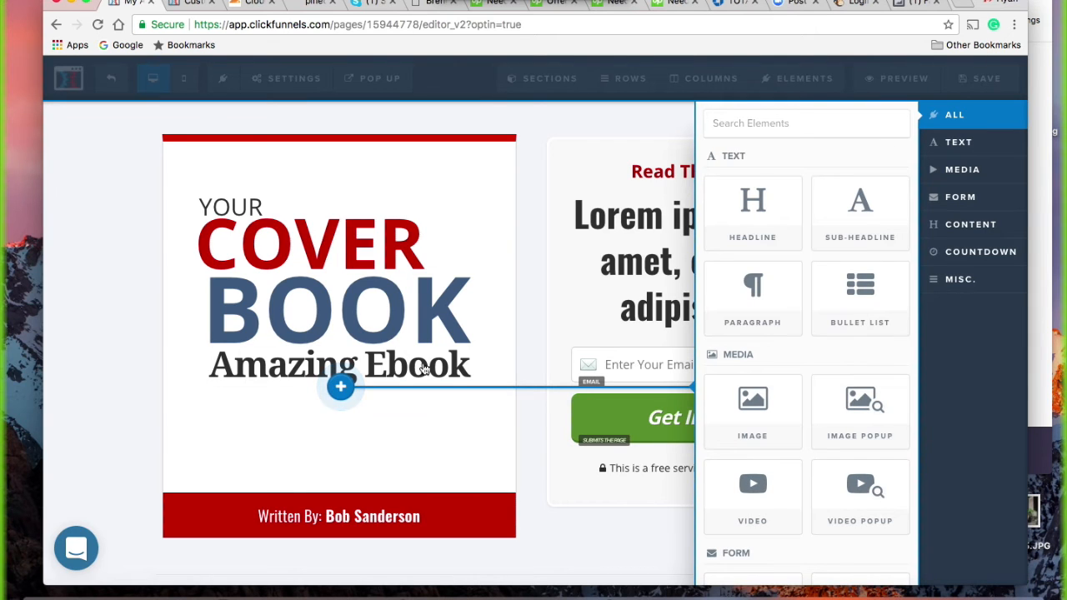
{"action": "left_click", "coordinate": [765, 414]}
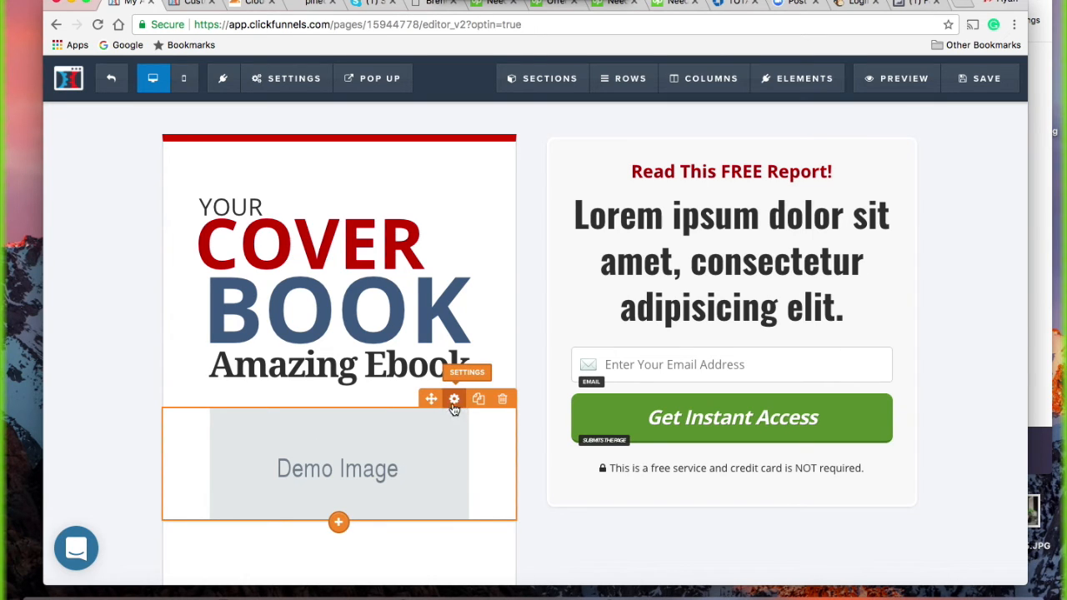
{"action": "left_click", "coordinate": [381, 470]}
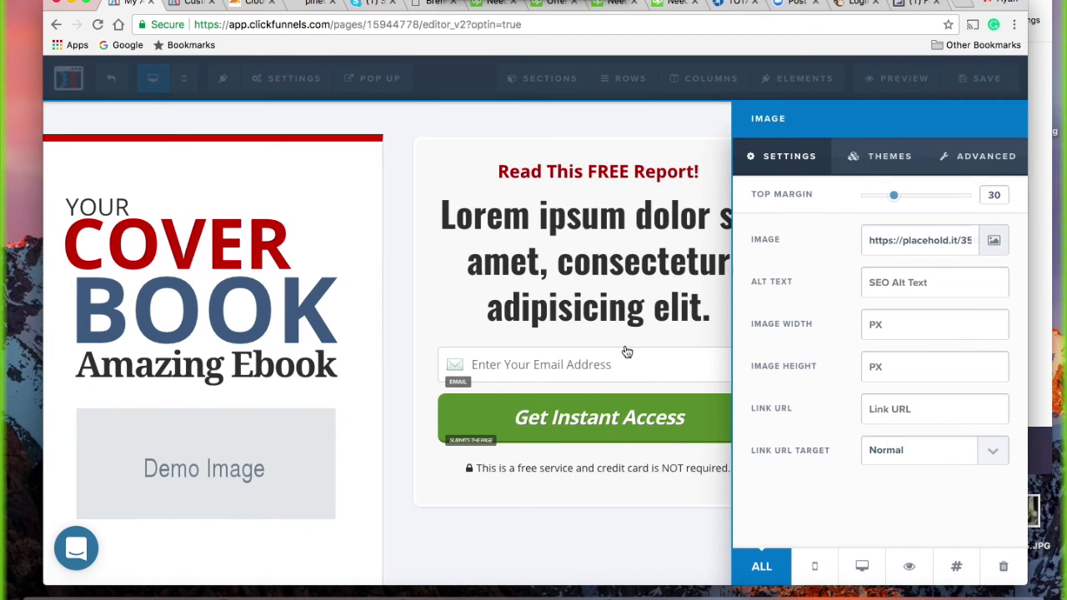
{"action": "left_click", "coordinate": [996, 241]}
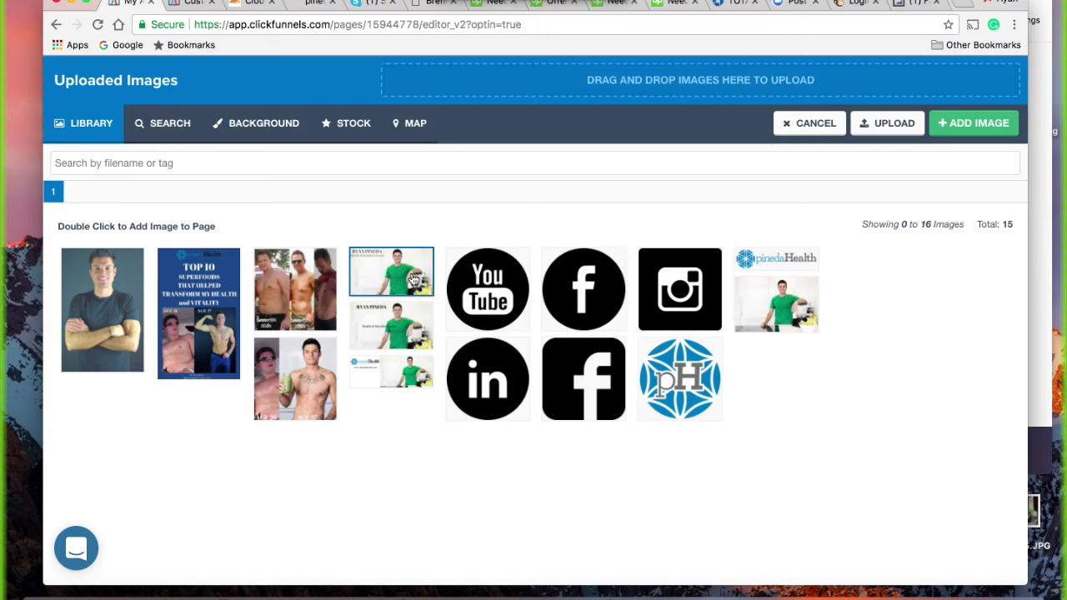
{"action": "double_click", "coordinate": [209, 340]}
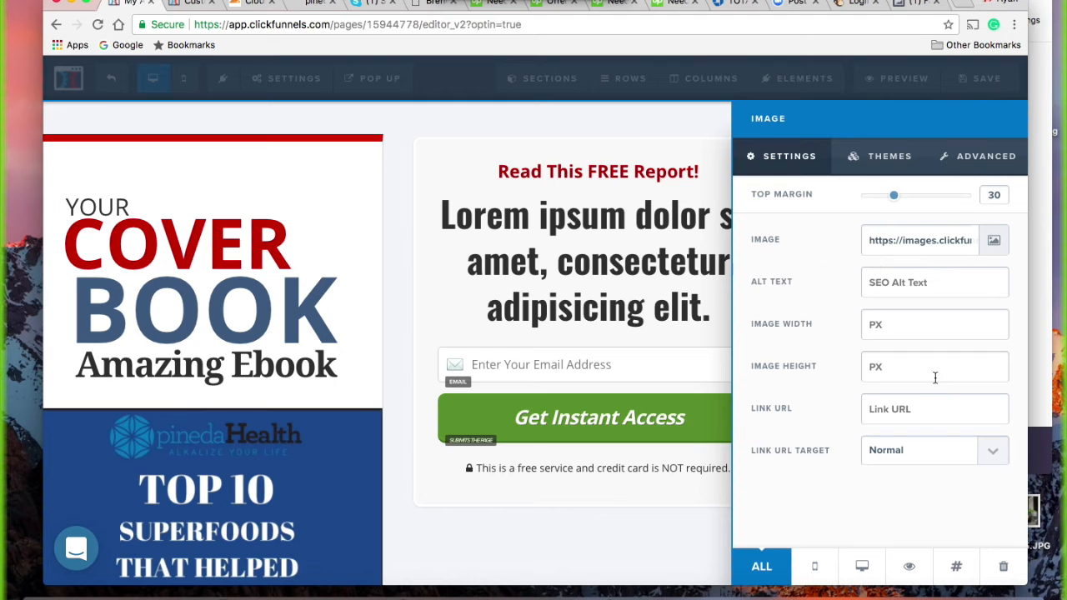
Step: Close the image settings and delete the "BOOK" text element from the cover column
{"action": "left_click", "coordinate": [500, 546]}
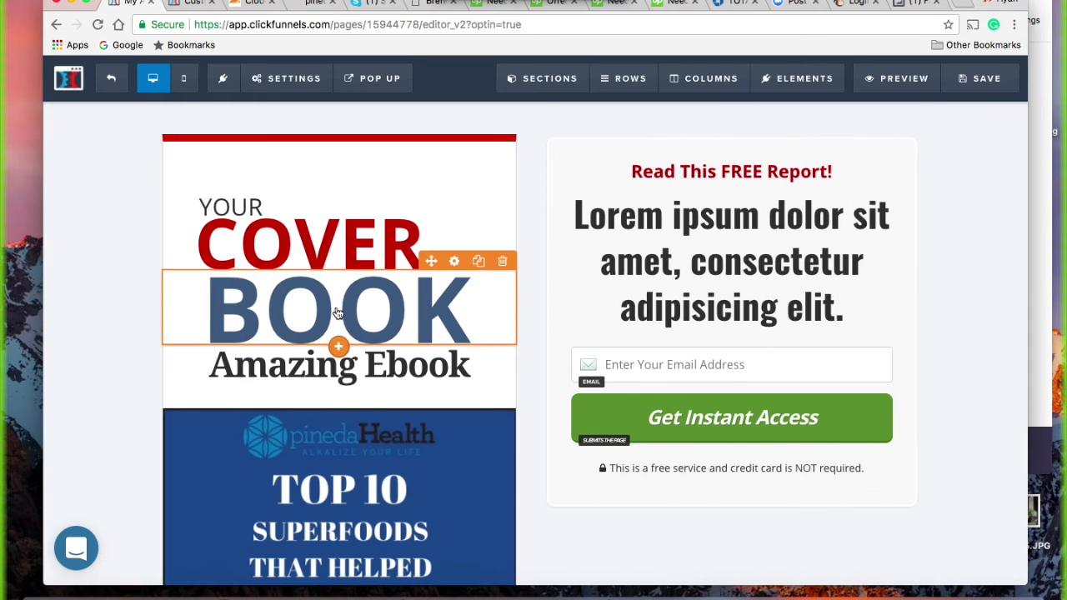
{"action": "scroll", "coordinate": [340, 309], "scroll_direction": "down", "scroll_amount": 3}
{"action": "scroll", "coordinate": [338, 313], "scroll_direction": "down", "scroll_amount": 1}
{"action": "scroll", "coordinate": [337, 313], "scroll_direction": "up", "scroll_amount": 5}
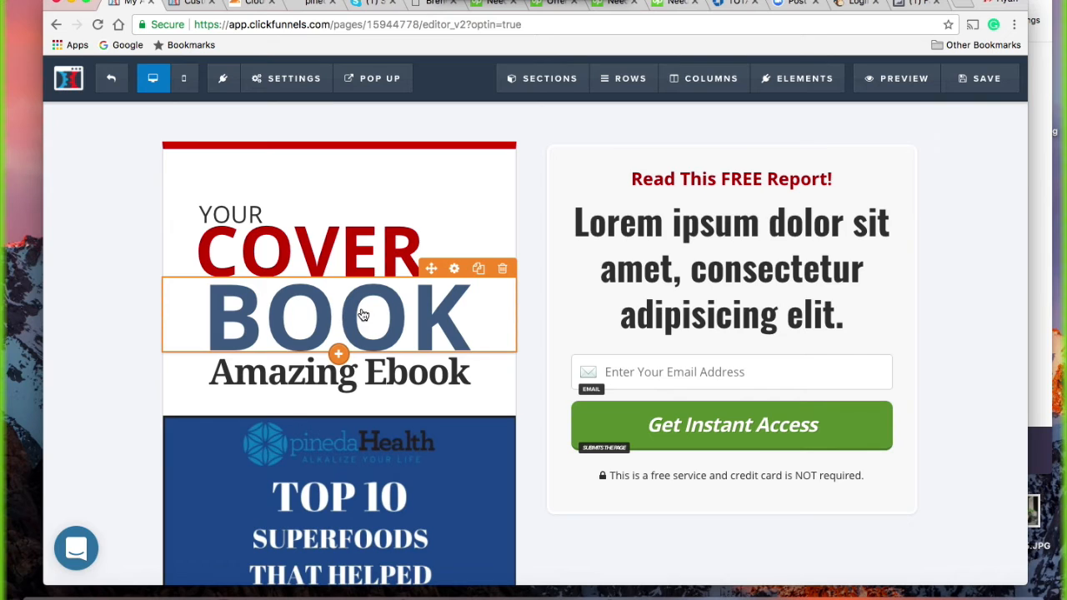
{"action": "left_click", "coordinate": [507, 277]}
{"action": "left_click", "coordinate": [698, 137]}
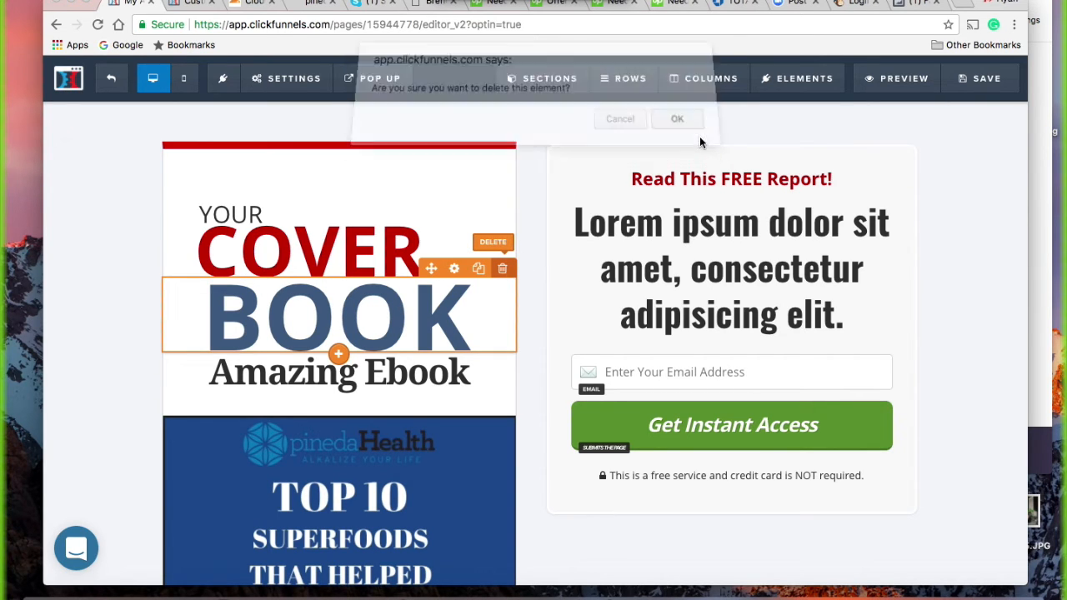
Step: Delete the red "COVER" text element from the cover column
{"action": "left_click", "coordinate": [309, 248]}
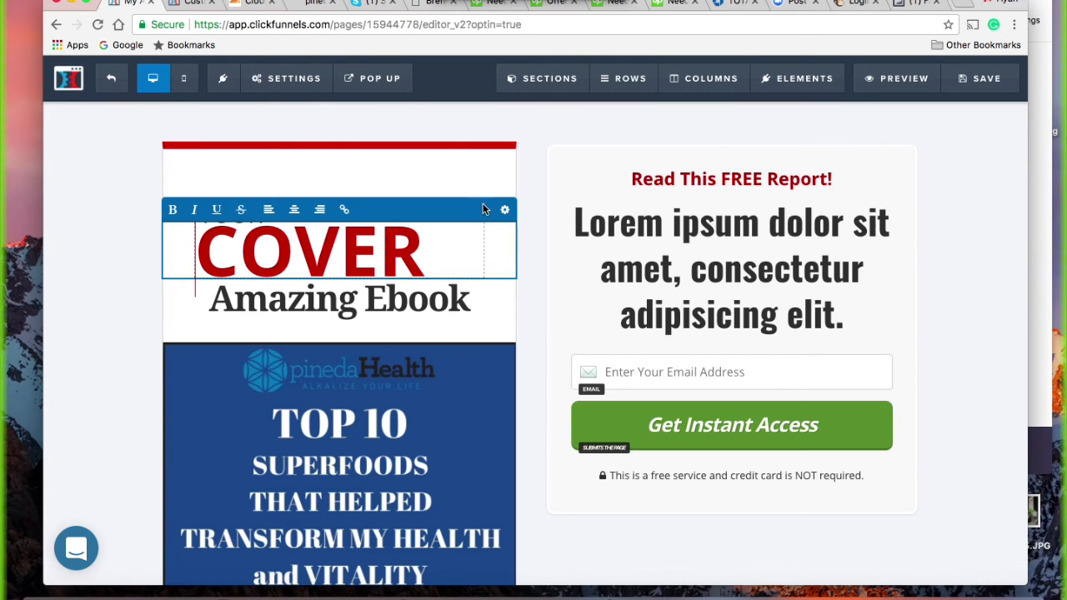
{"action": "left_click", "coordinate": [60, 239]}
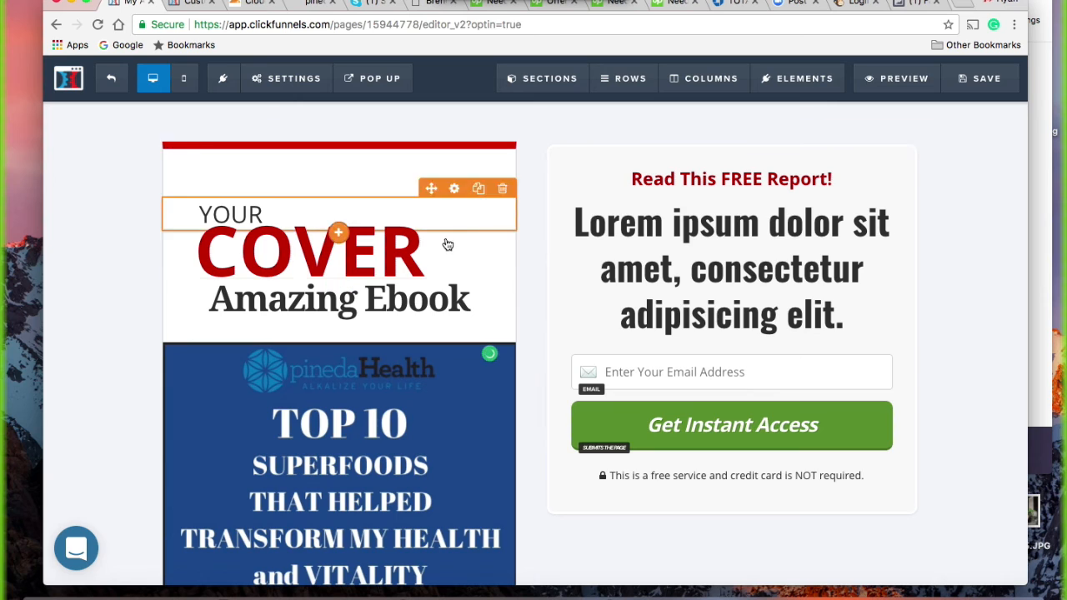
{"action": "left_click", "coordinate": [505, 214]}
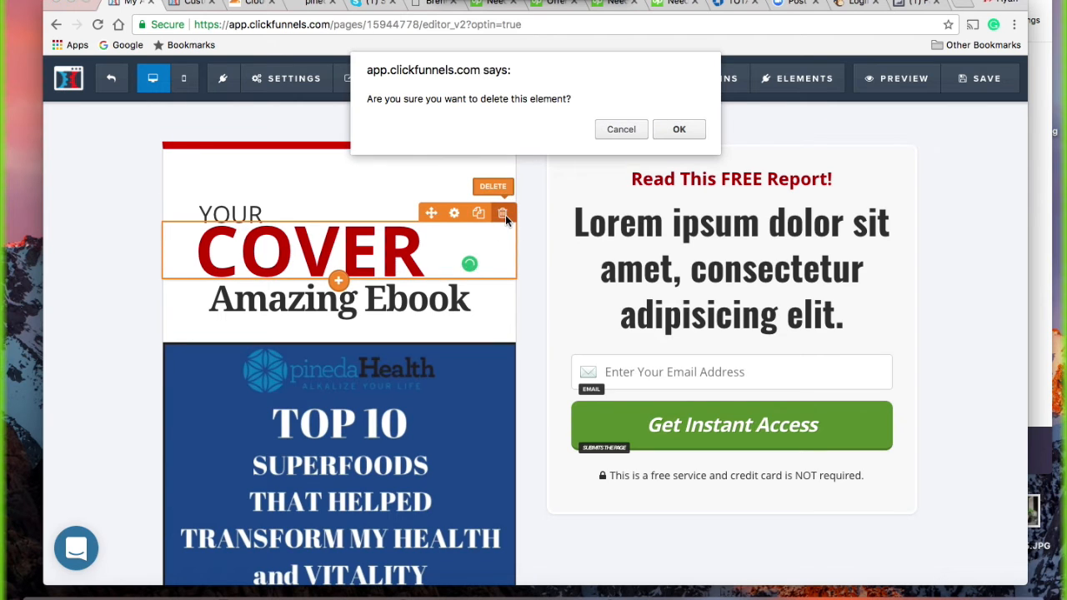
{"action": "left_click", "coordinate": [665, 131]}
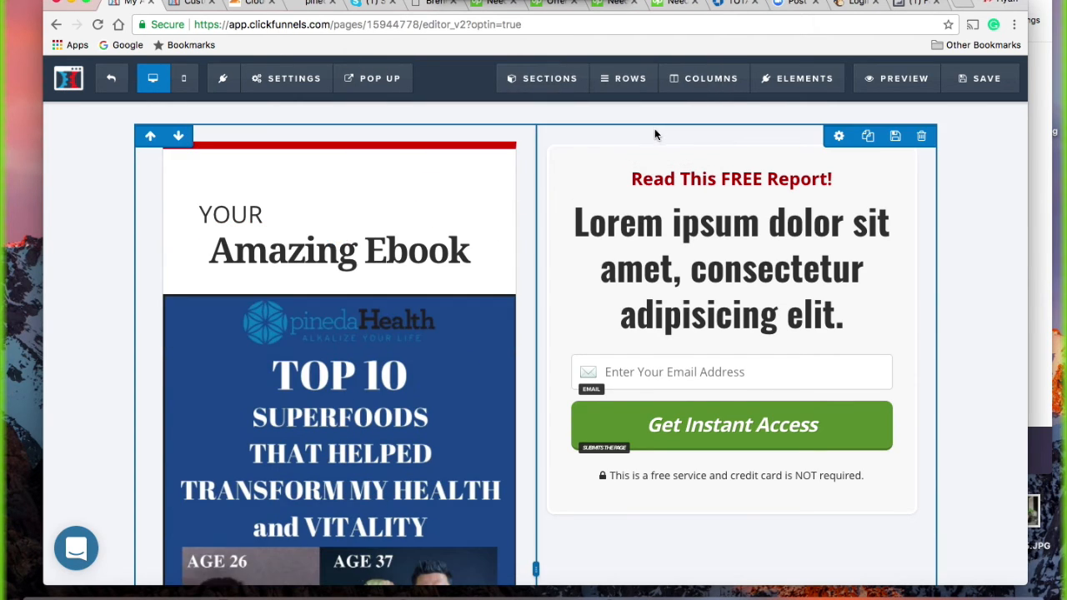
Step: Delete the "Amazing Ebook" and "YOUR" text elements above the cover image
{"action": "mouse_move", "coordinate": [365, 259]}
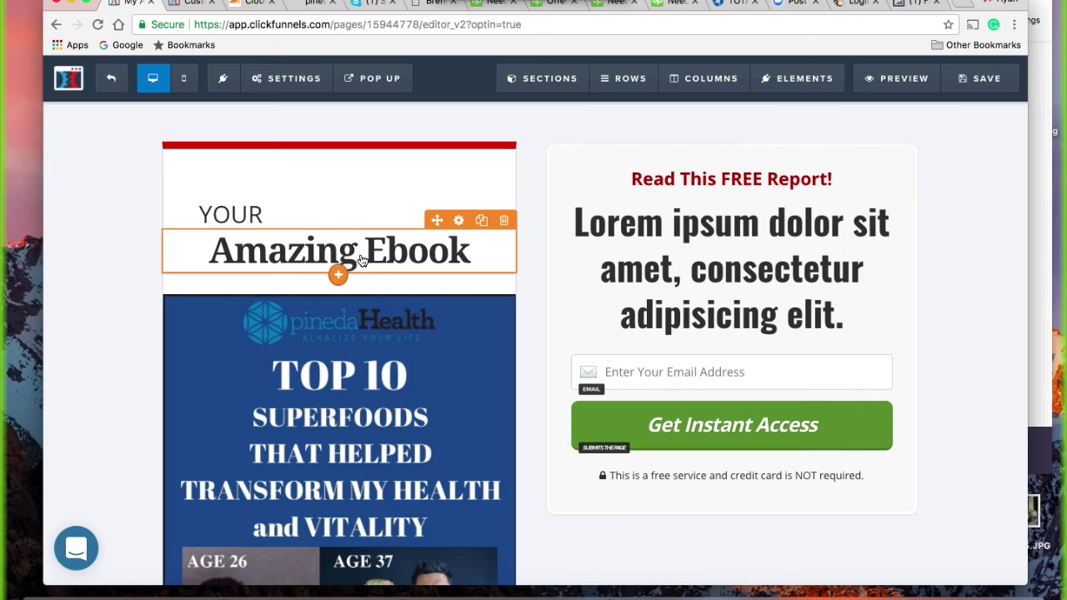
{"action": "left_click", "coordinate": [502, 222]}
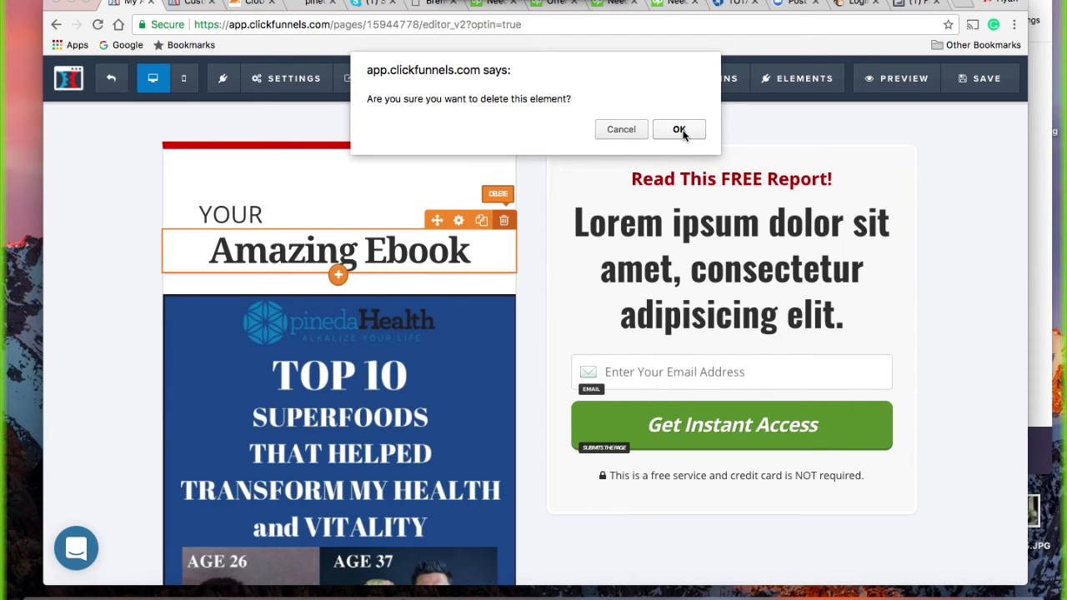
{"action": "left_click", "coordinate": [680, 131]}
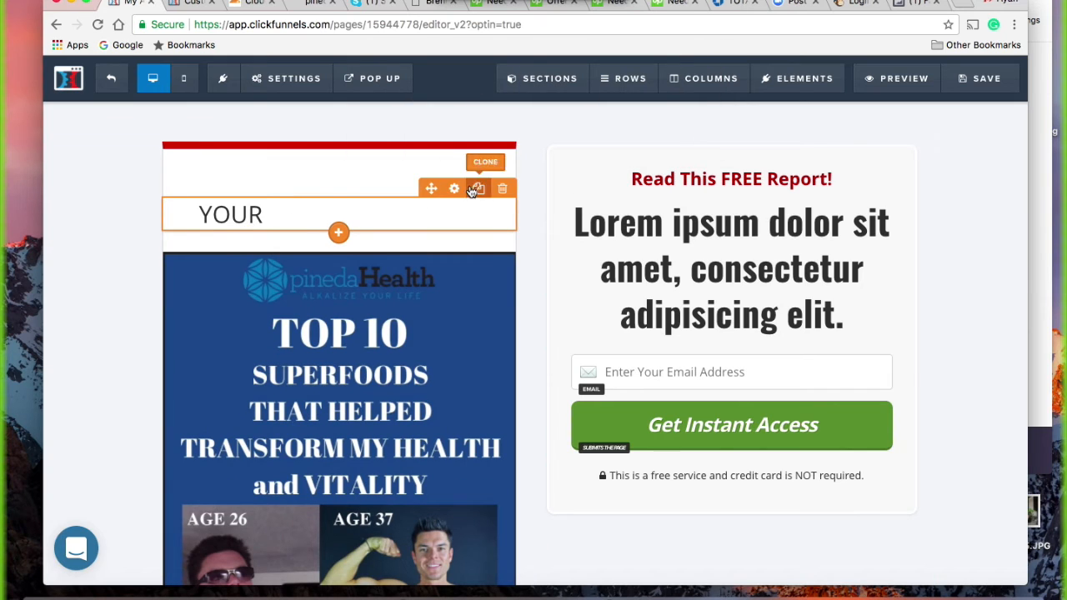
{"action": "left_click", "coordinate": [502, 188]}
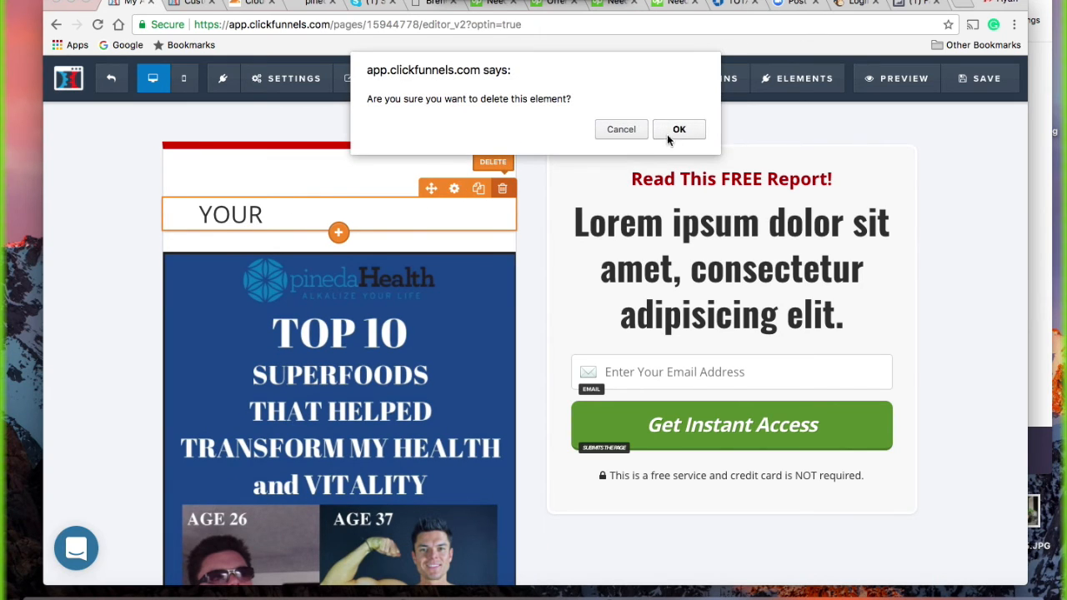
{"action": "left_click", "coordinate": [677, 131]}
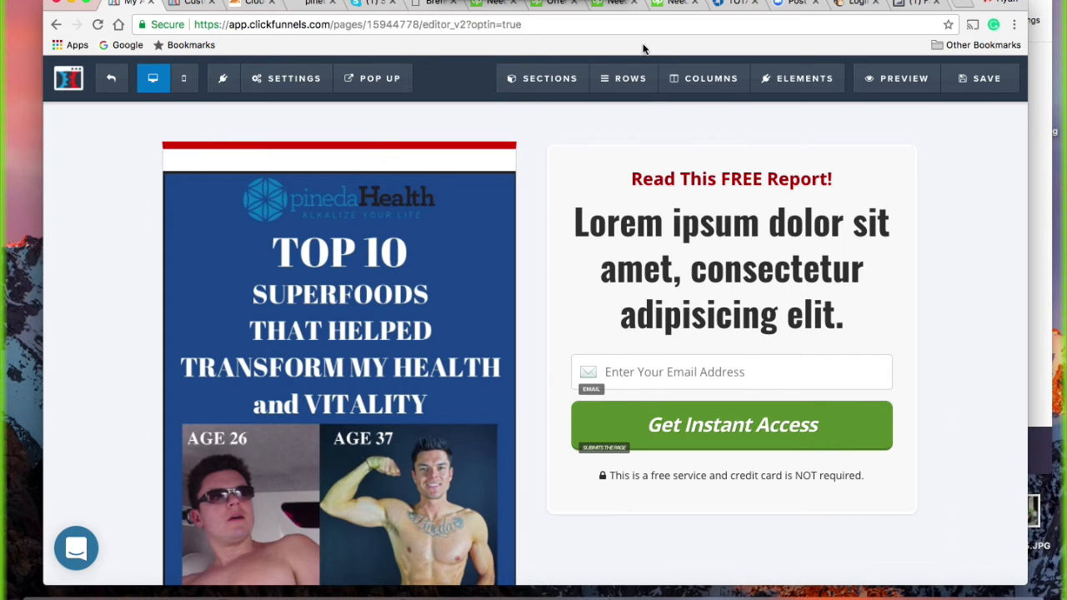
Step: Set the Book column's top margin to 0 and its border color to white (#ffffff)
{"action": "left_click", "coordinate": [705, 81]}
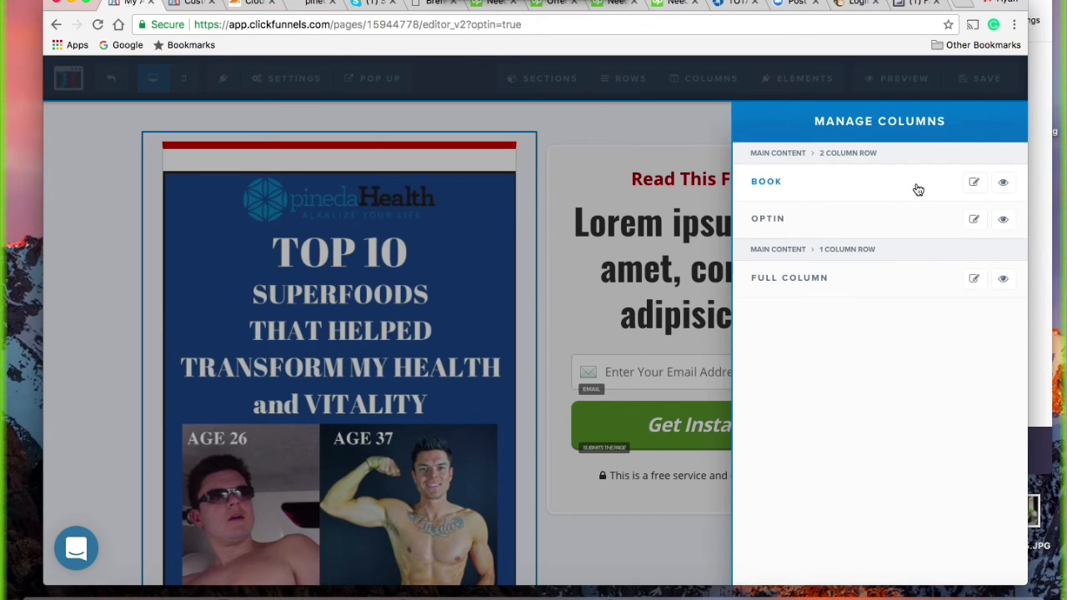
{"action": "left_click", "coordinate": [973, 185]}
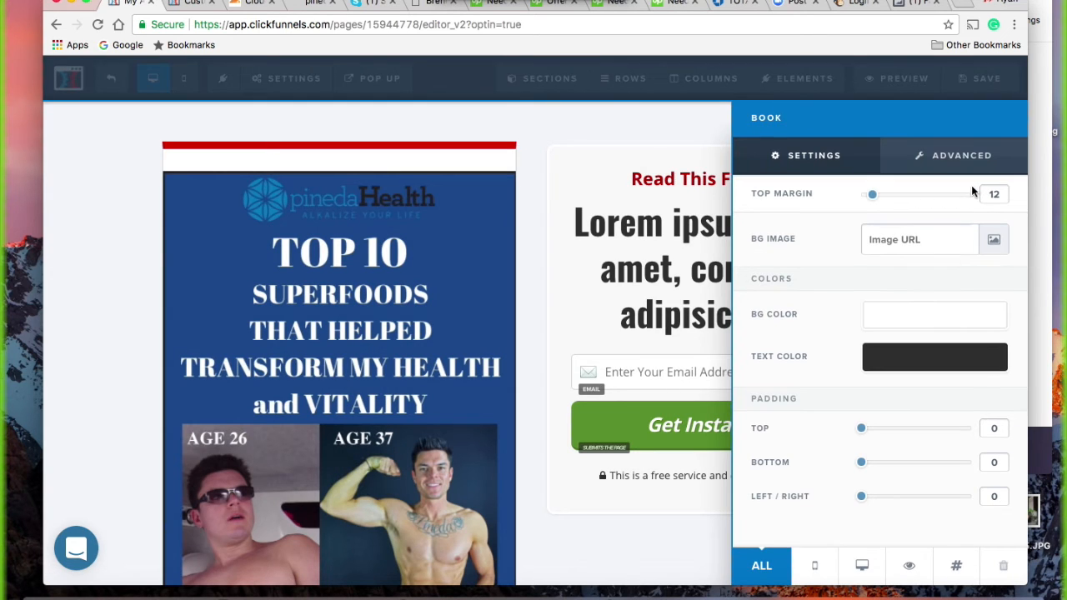
{"action": "left_click_drag", "start_coordinate": [873, 195], "coordinate": [843, 193]}
{"action": "left_click", "coordinate": [955, 156]}
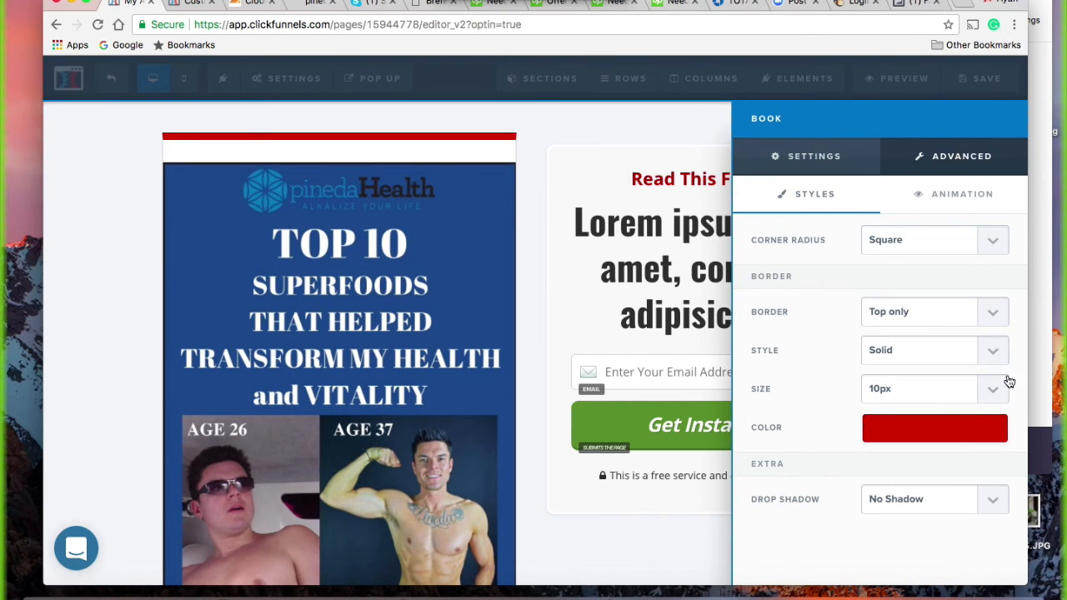
{"action": "left_click", "coordinate": [955, 431]}
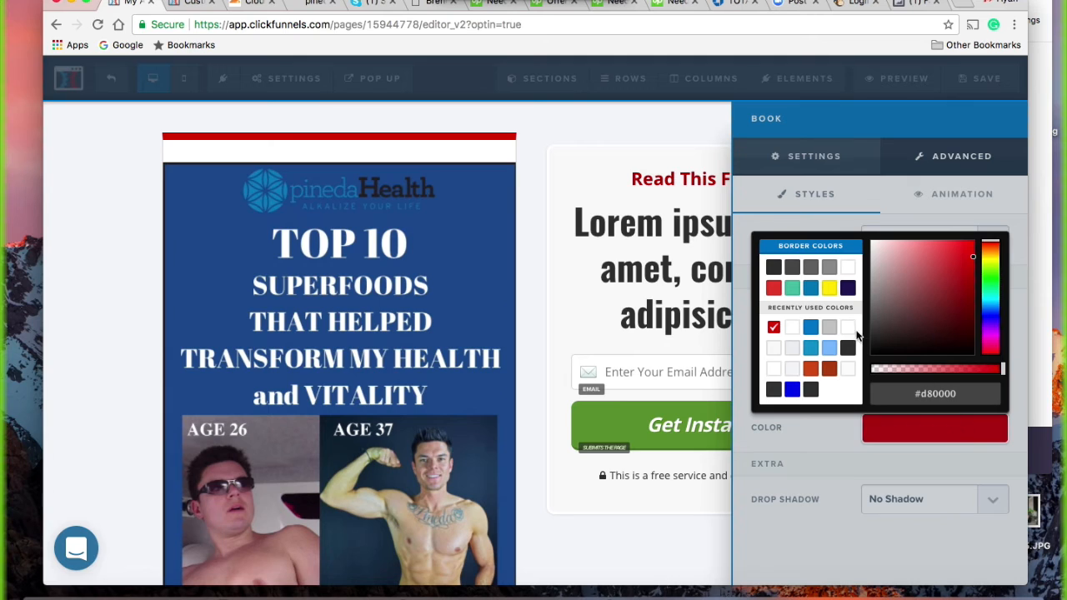
{"action": "left_click", "coordinate": [848, 269]}
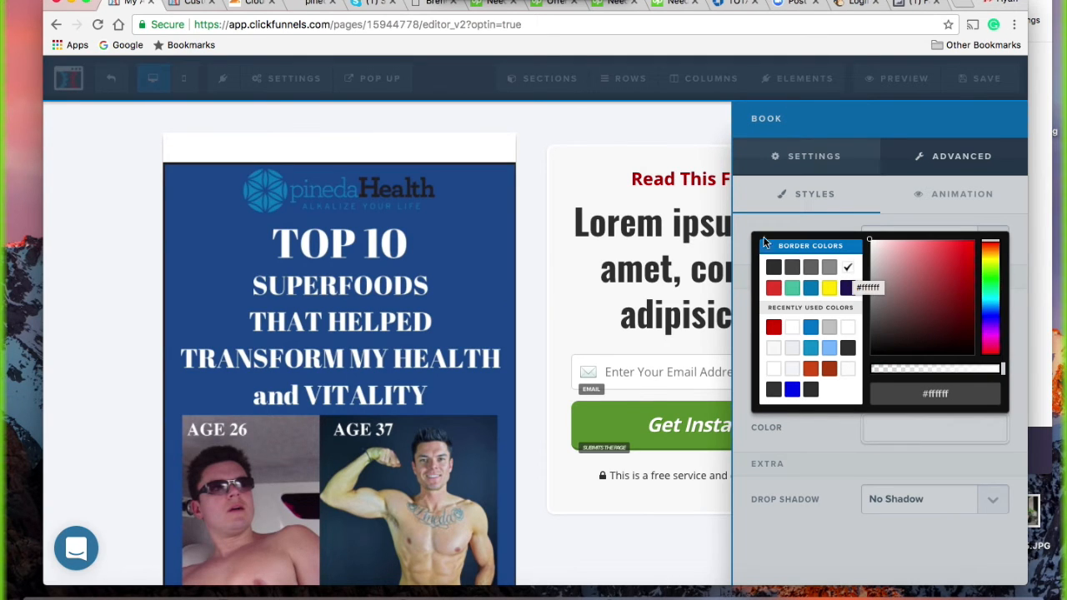
{"action": "left_click", "coordinate": [643, 206]}
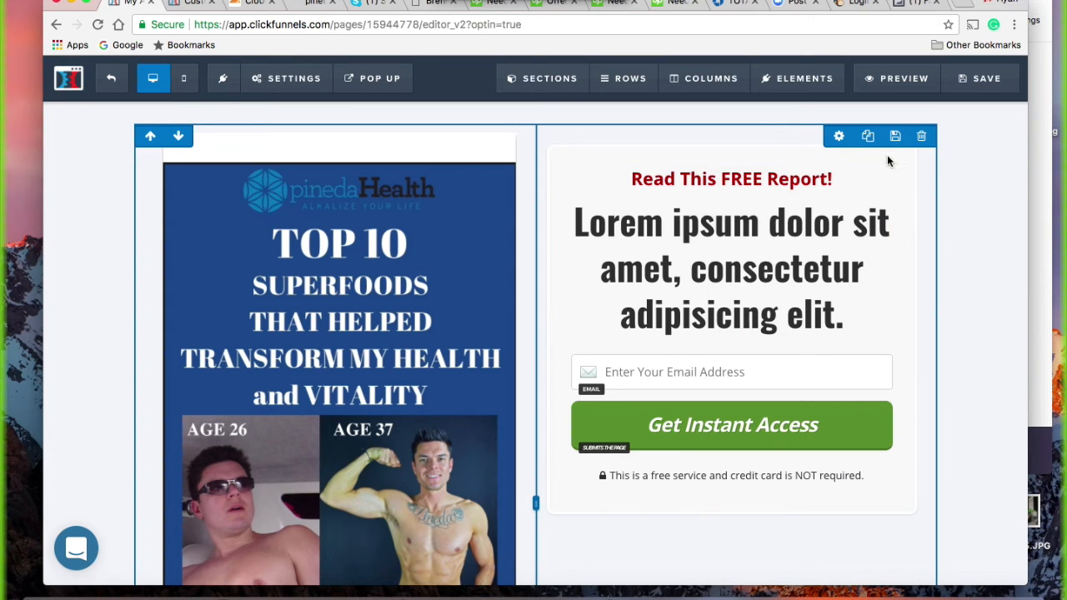
Step: Set the Book column's border to None in its advanced styles
{"action": "left_click", "coordinate": [728, 78]}
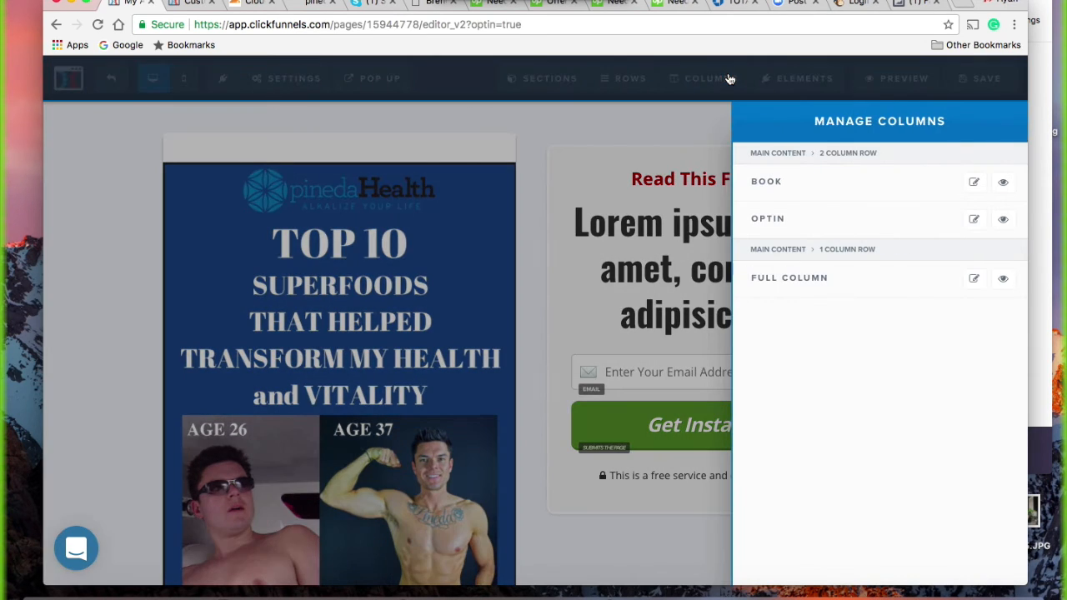
{"action": "left_click", "coordinate": [973, 182]}
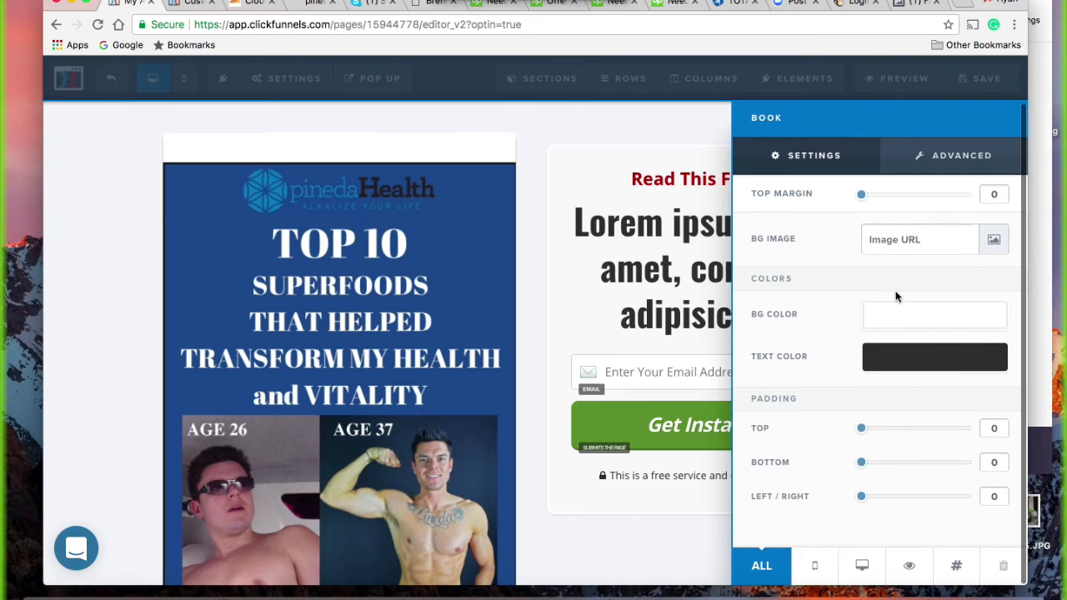
{"action": "left_click", "coordinate": [931, 151]}
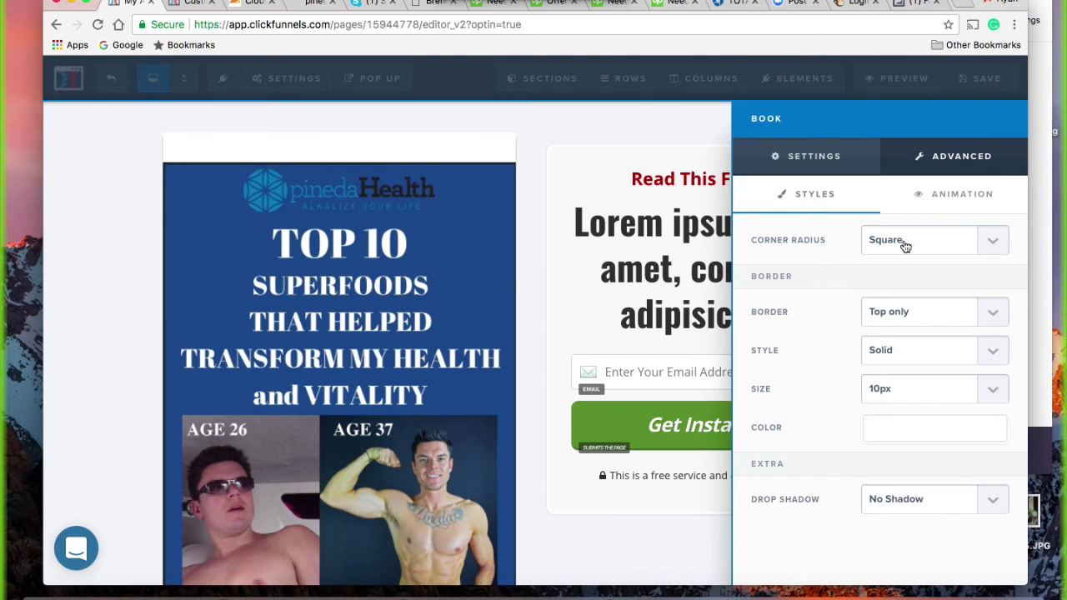
{"action": "left_click", "coordinate": [990, 315]}
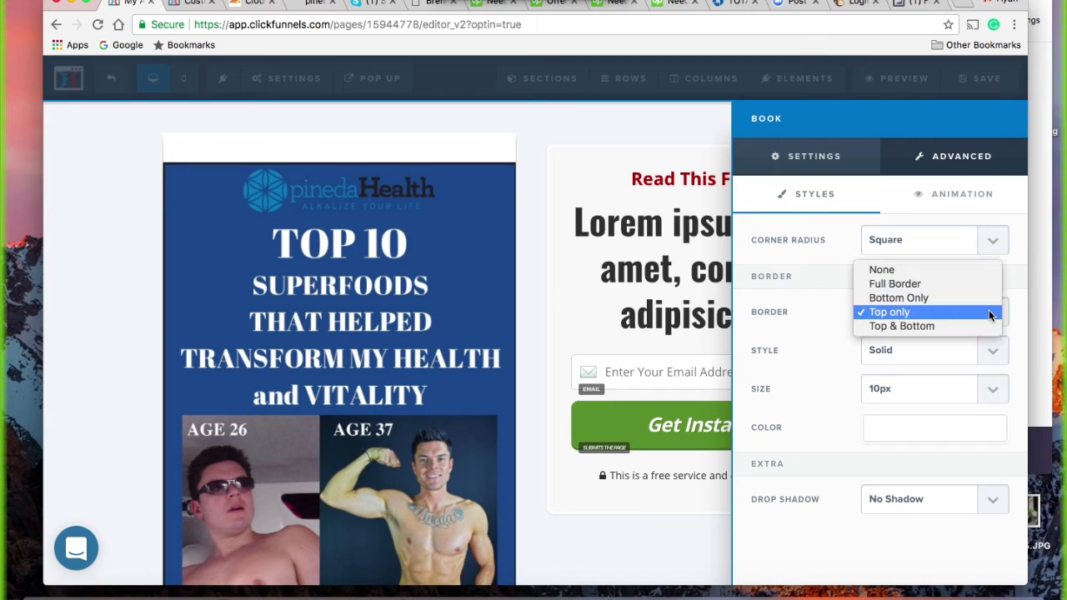
{"action": "left_click", "coordinate": [879, 271]}
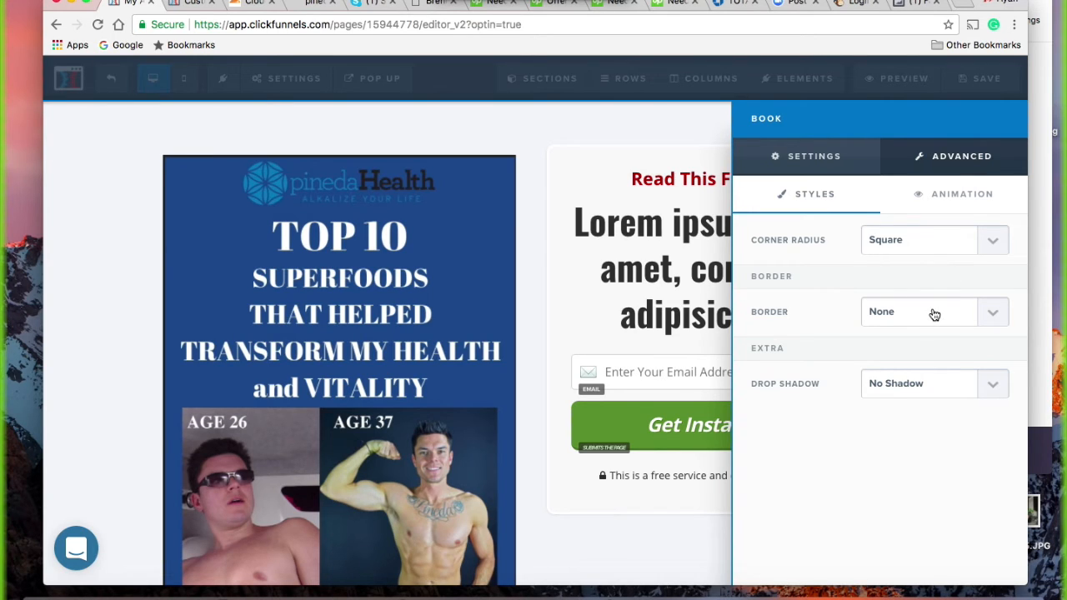
{"action": "left_click", "coordinate": [664, 119]}
Step: Delete the red "Written By" author bar below the cover image
{"action": "scroll", "coordinate": [550, 177], "scroll_direction": "down", "scroll_amount": 3}
{"action": "scroll", "coordinate": [550, 174], "scroll_direction": "down", "scroll_amount": 8}
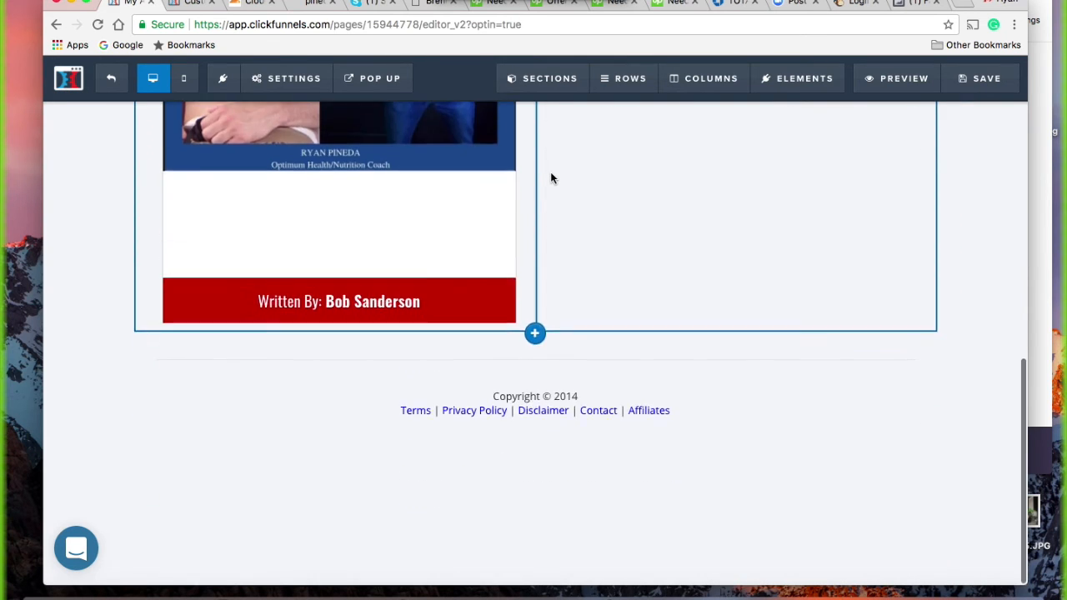
{"action": "scroll", "coordinate": [548, 250], "scroll_direction": "up", "scroll_amount": 4}
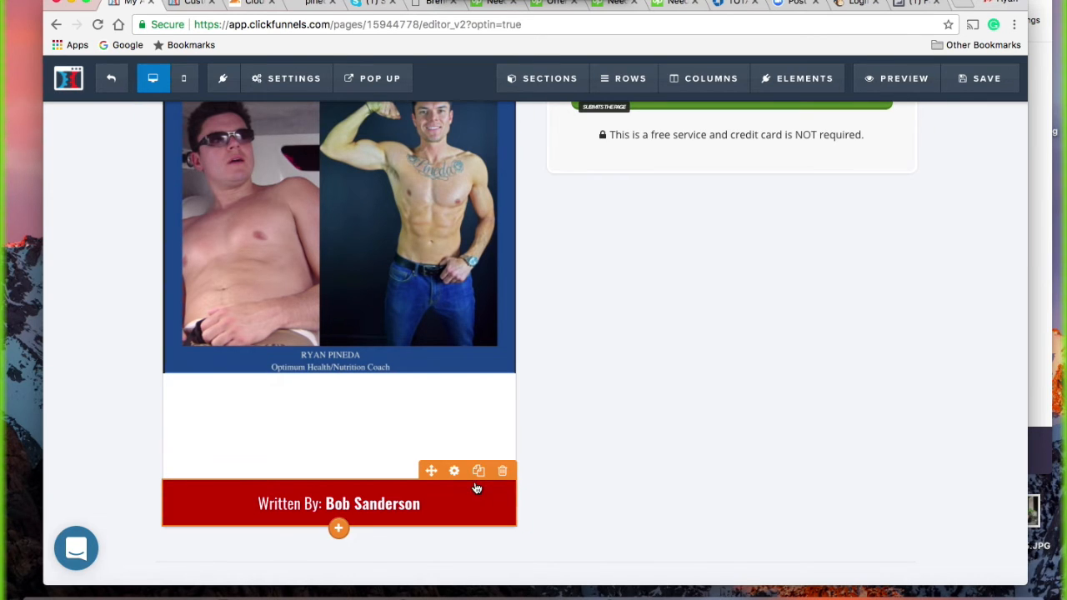
{"action": "left_click", "coordinate": [503, 471]}
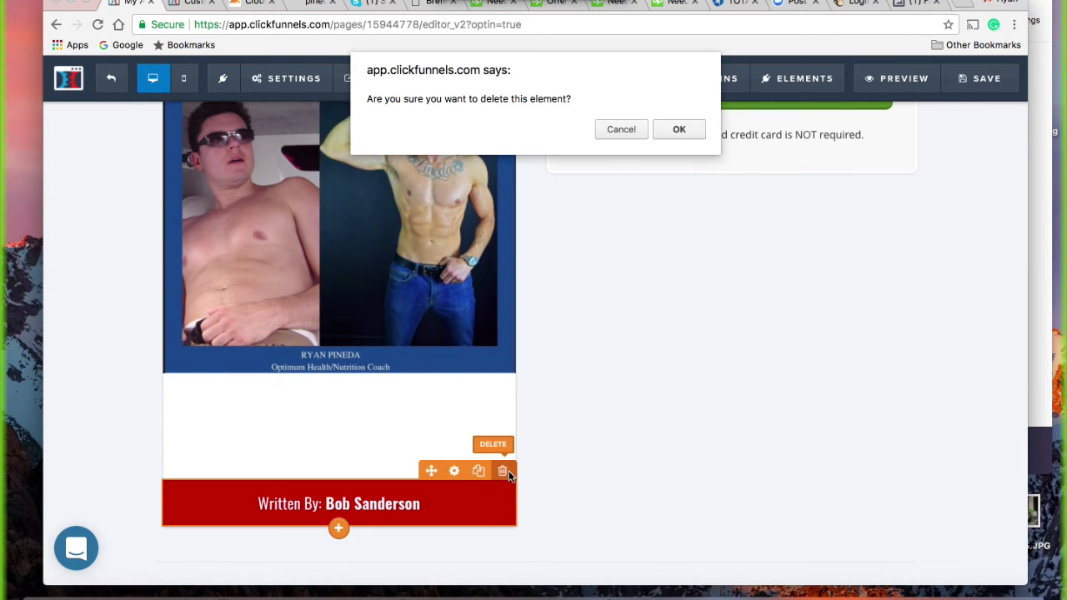
{"action": "left_click", "coordinate": [674, 136]}
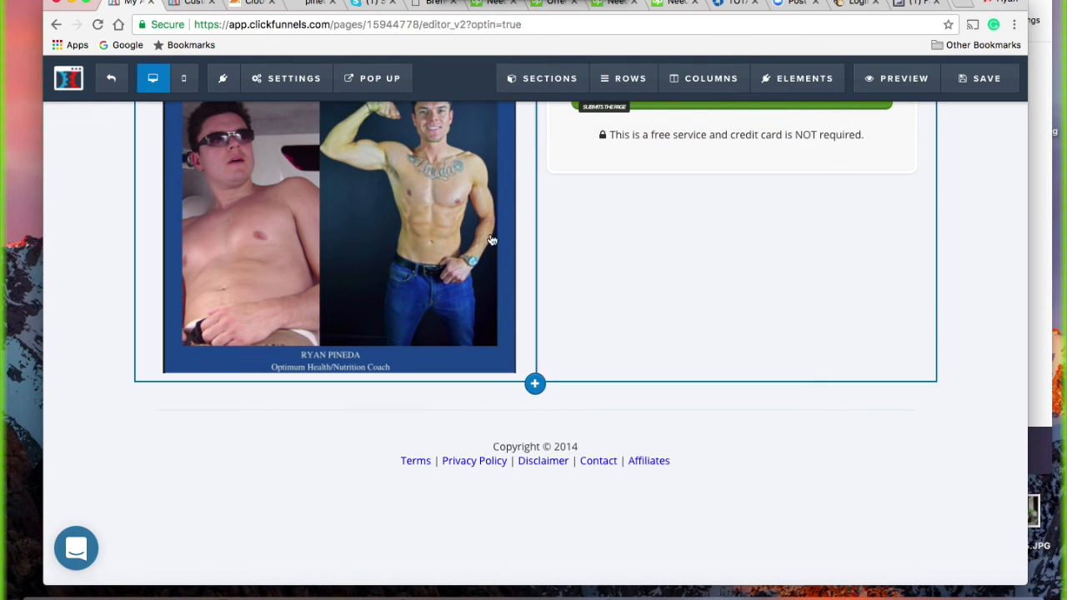
Step: Try an image height of 300 px for the ebook cover
{"action": "scroll", "coordinate": [486, 238], "scroll_direction": "up", "scroll_amount": 10}
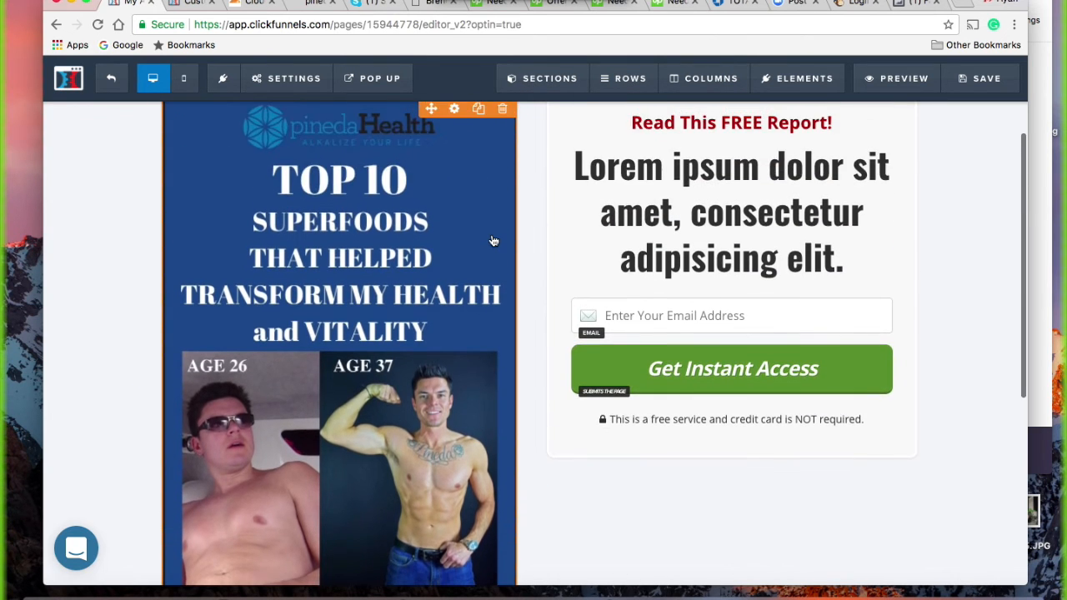
{"action": "scroll", "coordinate": [493, 240], "scroll_direction": "down", "scroll_amount": 3}
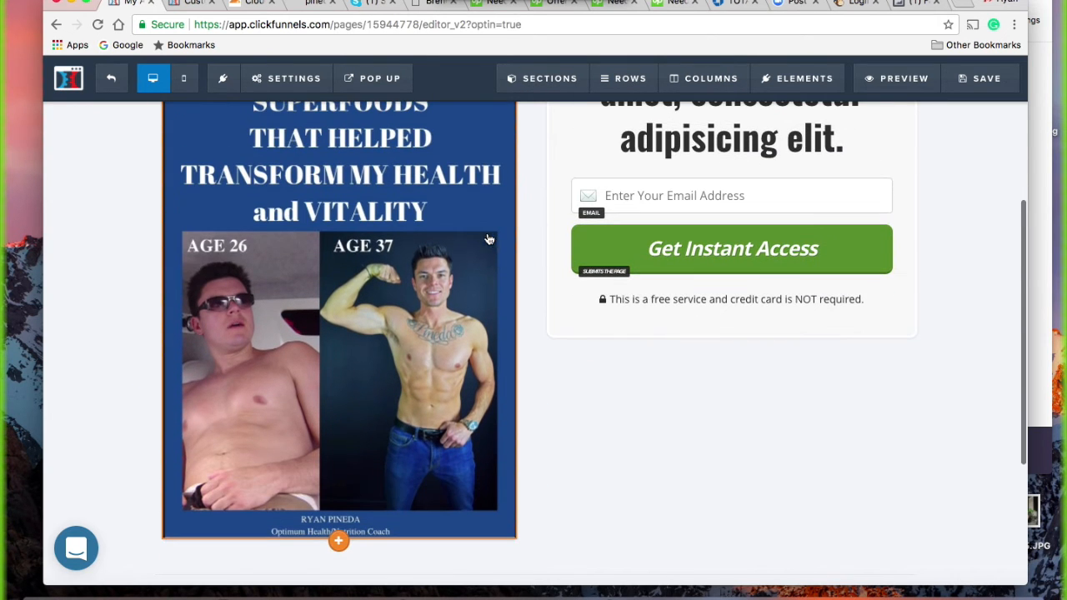
{"action": "left_click", "coordinate": [377, 422]}
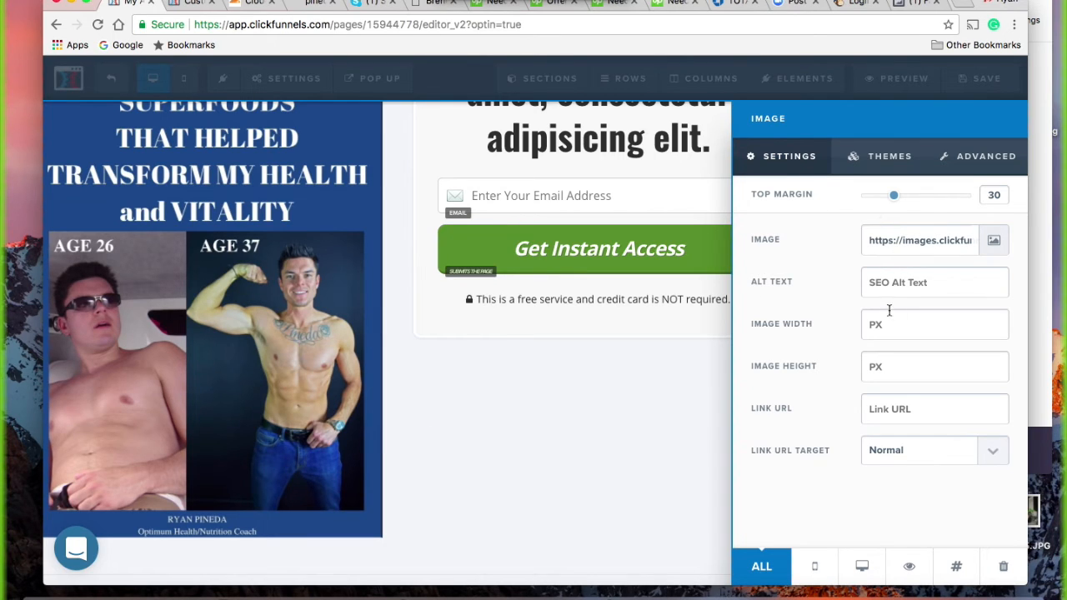
{"action": "left_click", "coordinate": [883, 368]}
{"action": "type", "text": "300"}
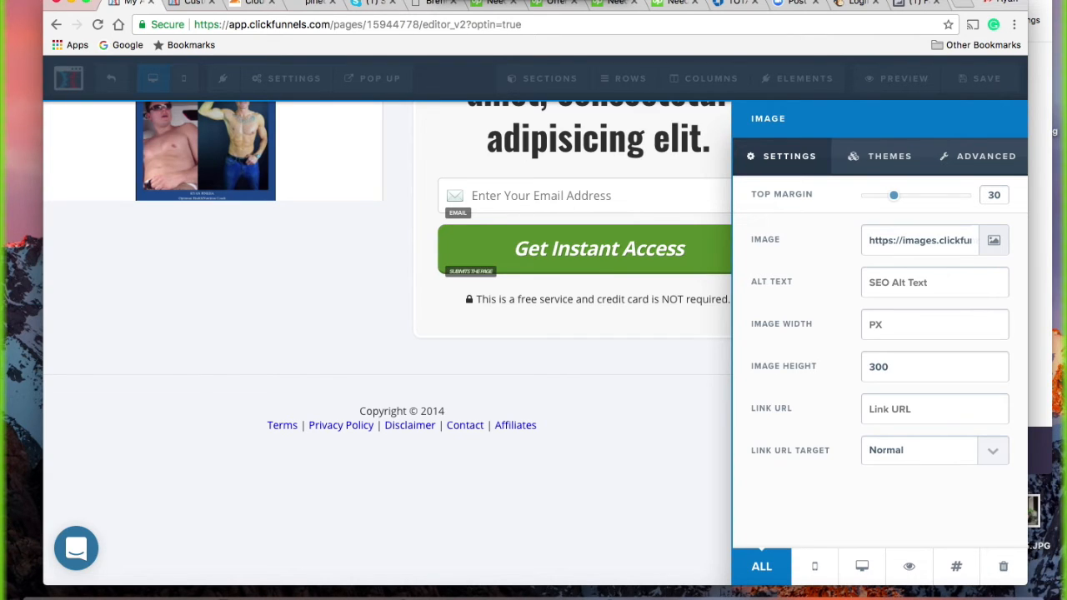
Step: Set the ebook cover's image height to 600 px and close its settings
{"action": "key", "text": "BackSpace"}
{"action": "key", "text": "BackSpace"}
{"action": "key", "text": "BackSpace"}
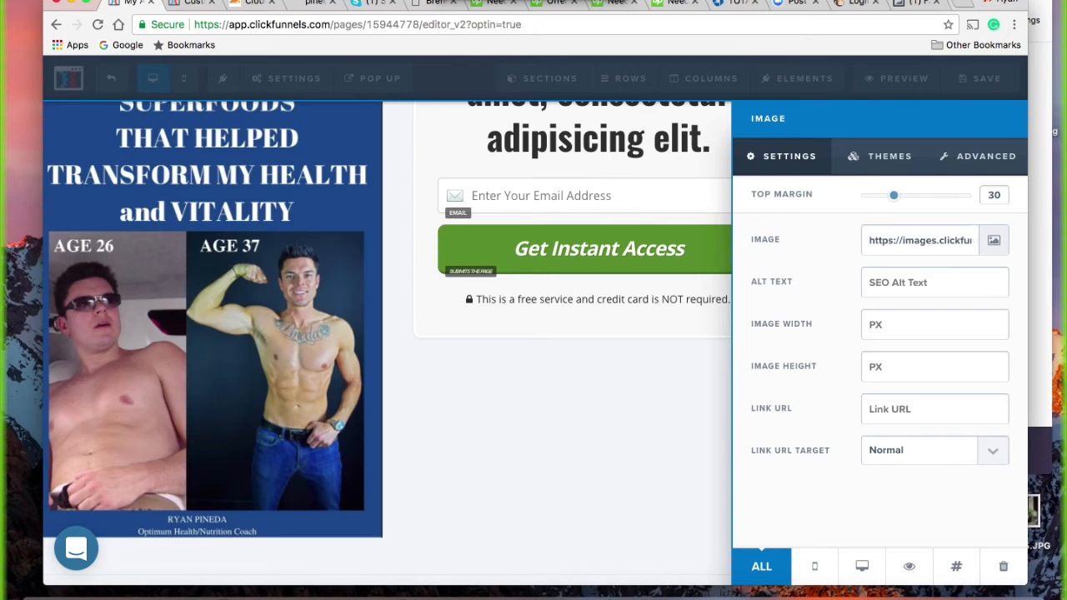
{"action": "type", "text": "600"}
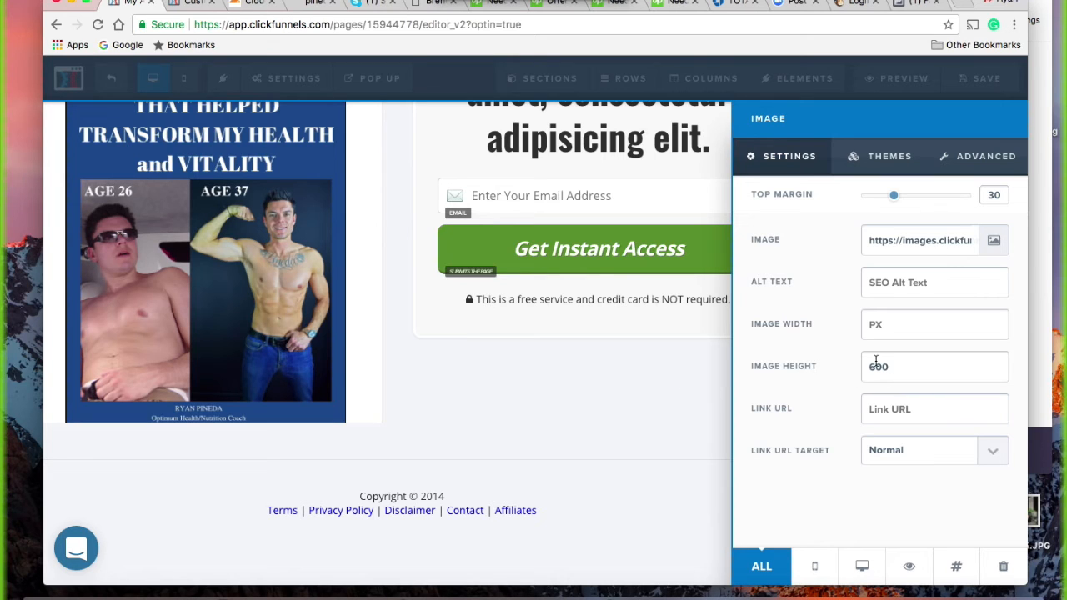
{"action": "left_click", "coordinate": [445, 396]}
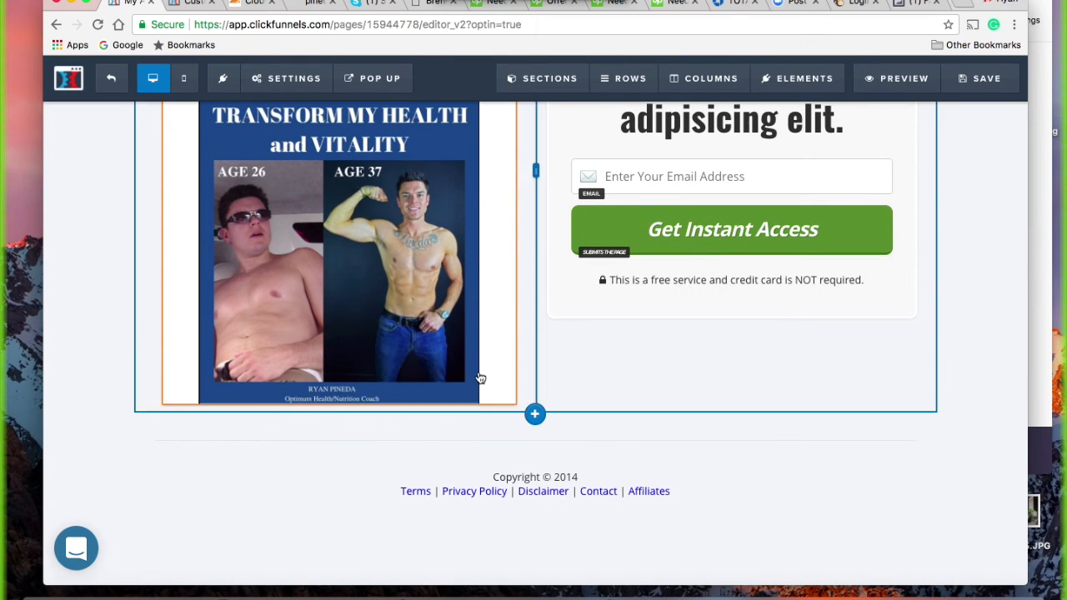
Step: Set the ebook cover's image height to 500 px and close its settings
{"action": "left_click", "coordinate": [354, 299]}
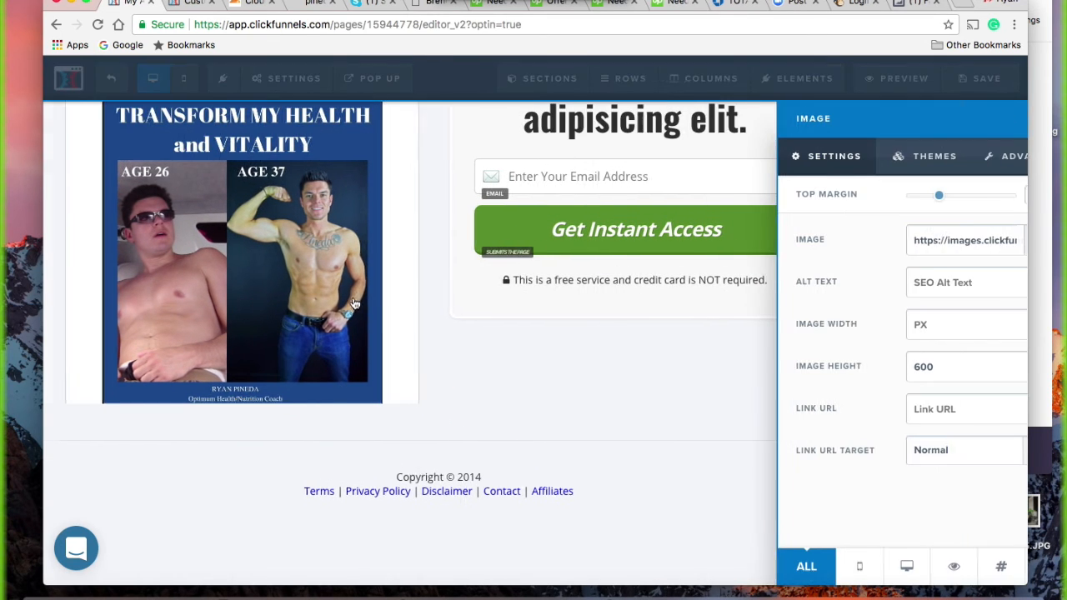
{"action": "left_click", "coordinate": [942, 364]}
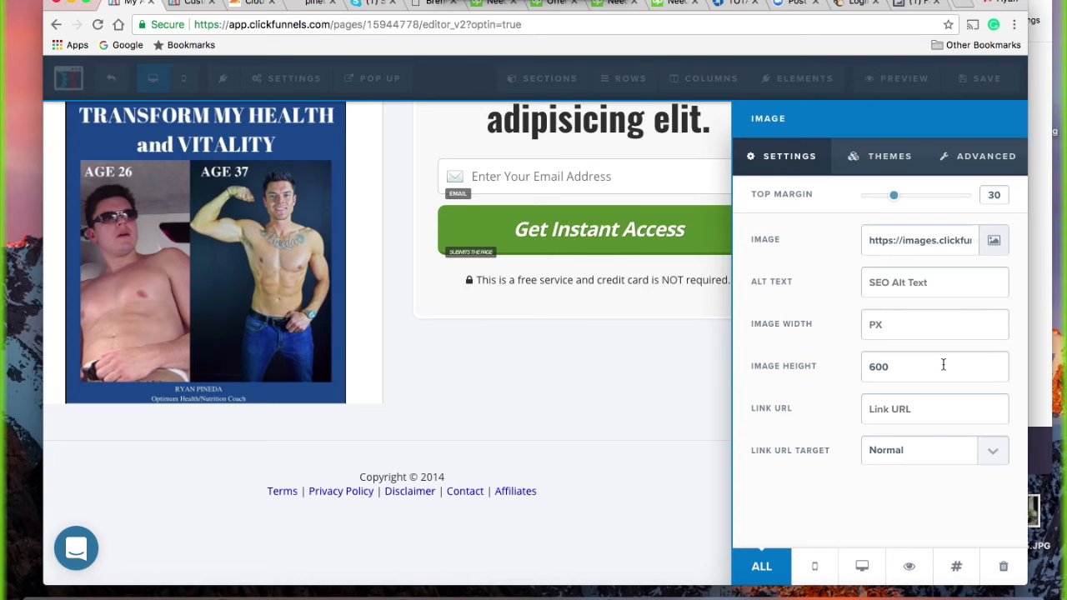
{"action": "key", "text": "BackSpace"}
{"action": "key", "text": "BackSpace"}
{"action": "key", "text": "BackSpace"}
{"action": "type", "text": "5"}
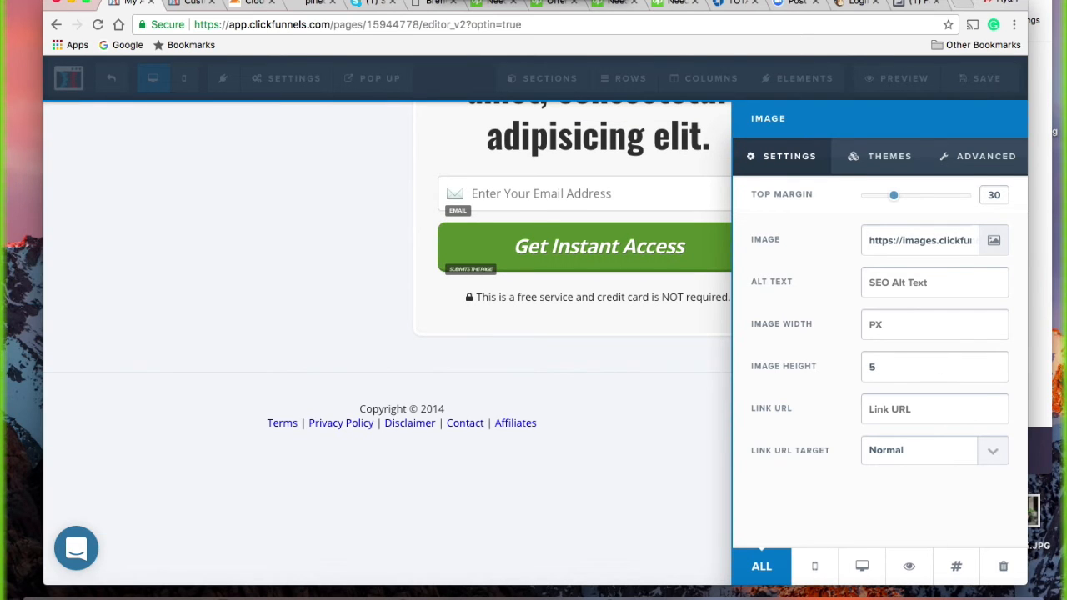
{"action": "type", "text": "00"}
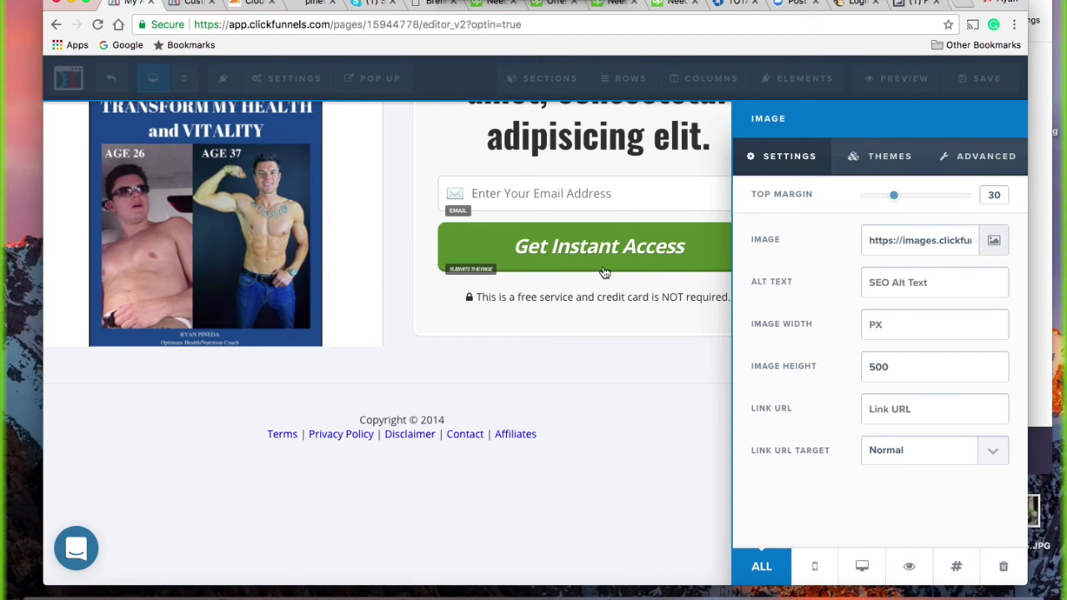
{"action": "left_click", "coordinate": [614, 461]}
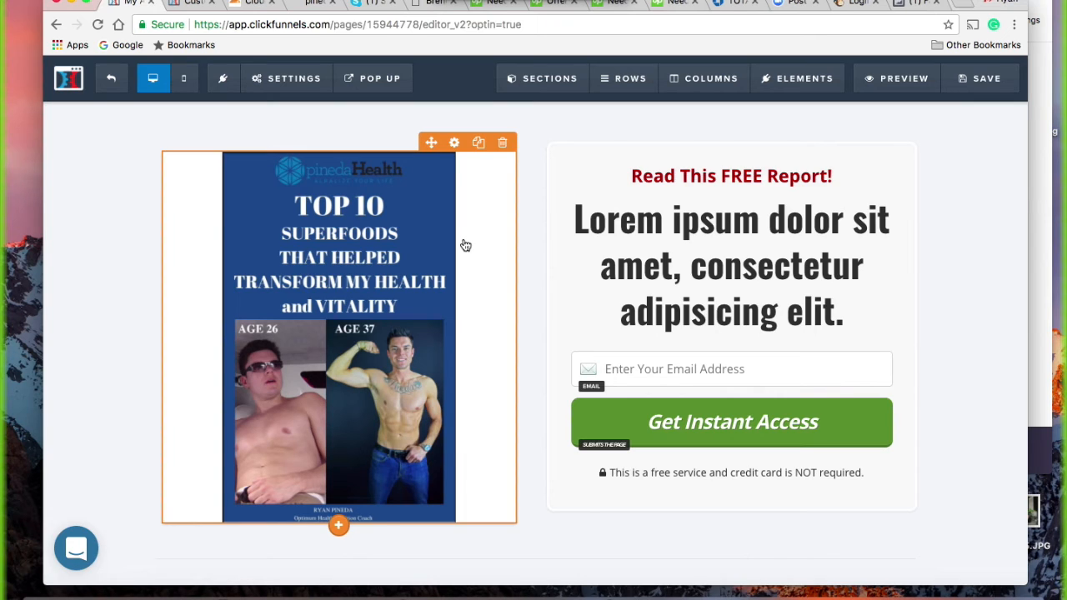
Step: Set the ebook cover's image width to 450 px after trying 500 px
{"action": "left_click", "coordinate": [454, 143]}
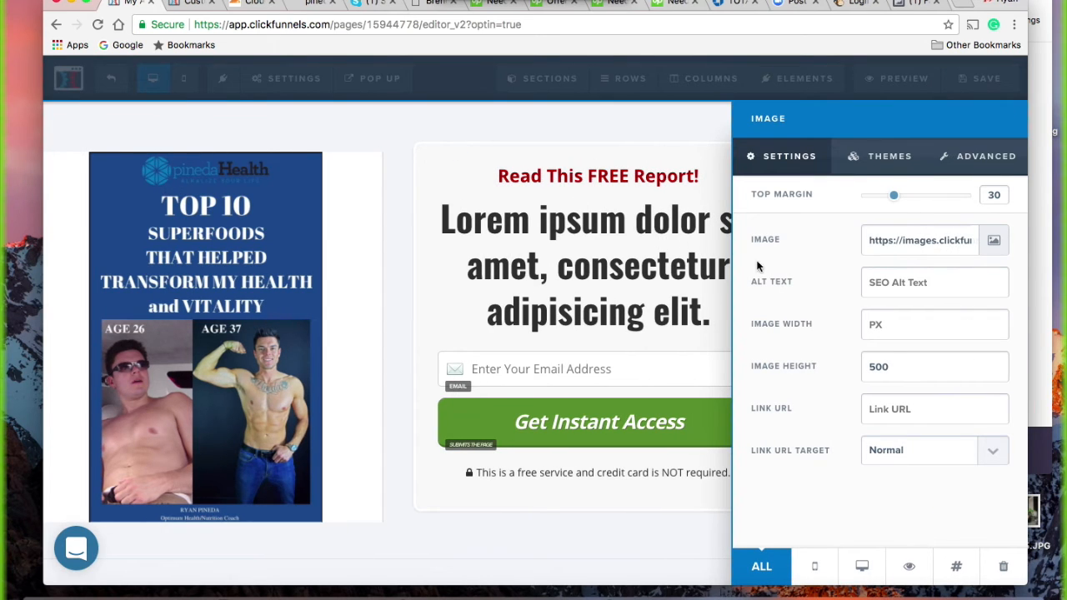
{"action": "left_click", "coordinate": [897, 325]}
{"action": "type", "text": "500"}
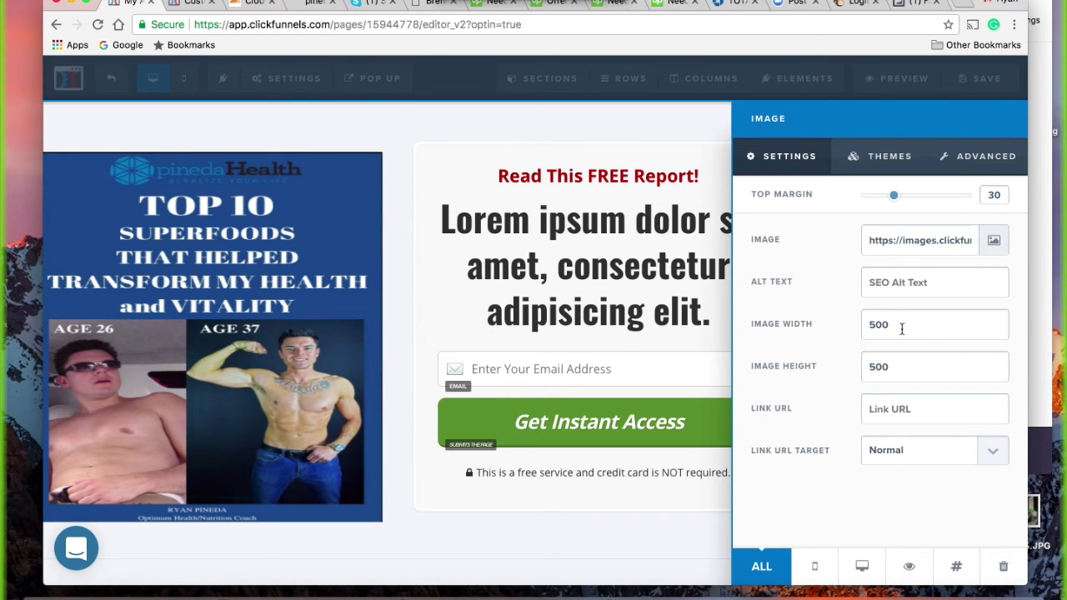
{"action": "left_click_drag", "start_coordinate": [900, 326], "coordinate": [816, 323]}
{"action": "type", "text": "45"}
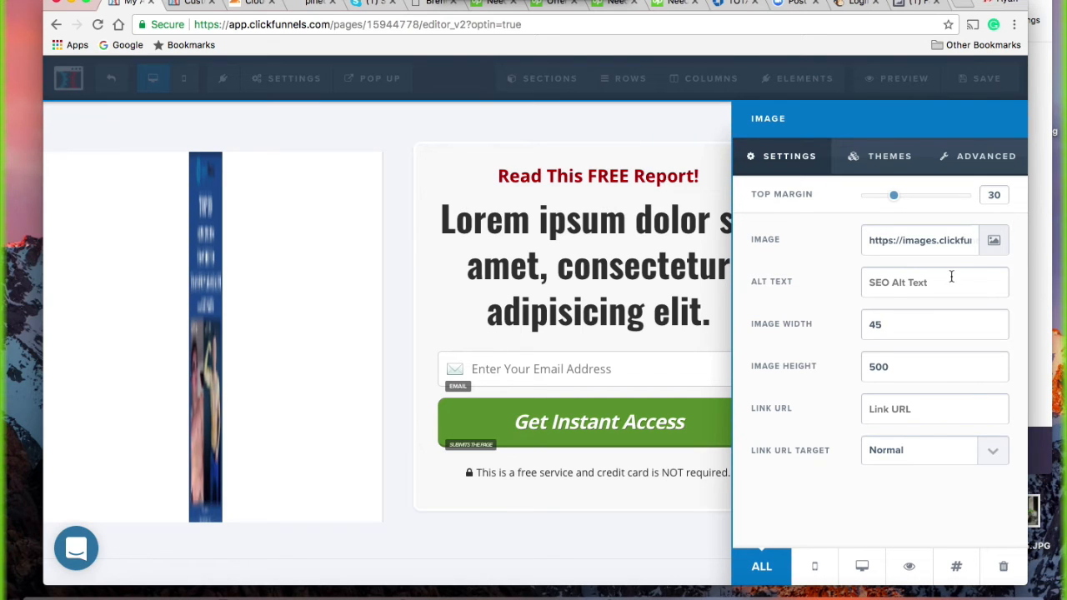
{"action": "type", "text": "0"}
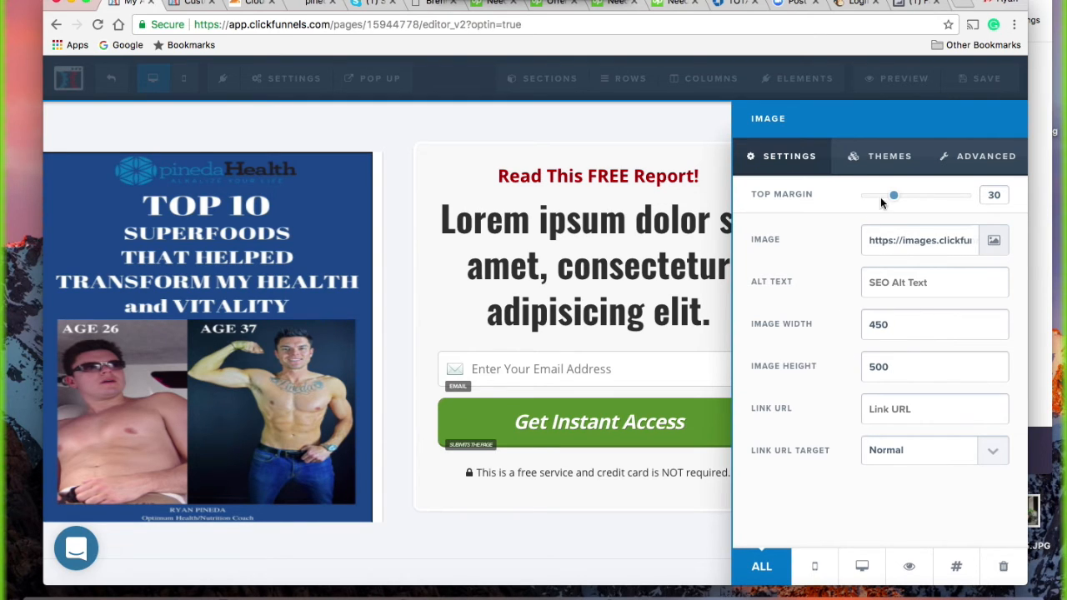
Step: Set the ebook cover's top margin to 15, save the page and dismiss the SEO metadata form
{"action": "mouse_move", "coordinate": [892, 196]}
{"action": "left_mouse_down"}
{"action": "mouse_move", "coordinate": [938, 200]}
{"action": "mouse_move", "coordinate": [883, 210]}
{"action": "left_mouse_up"}
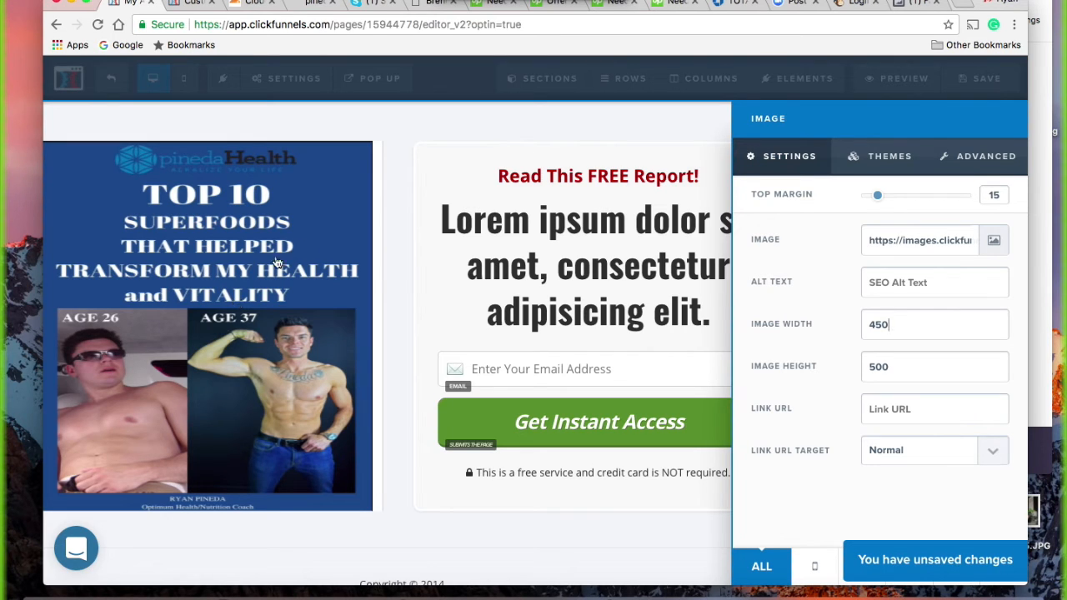
{"action": "left_click", "coordinate": [588, 529]}
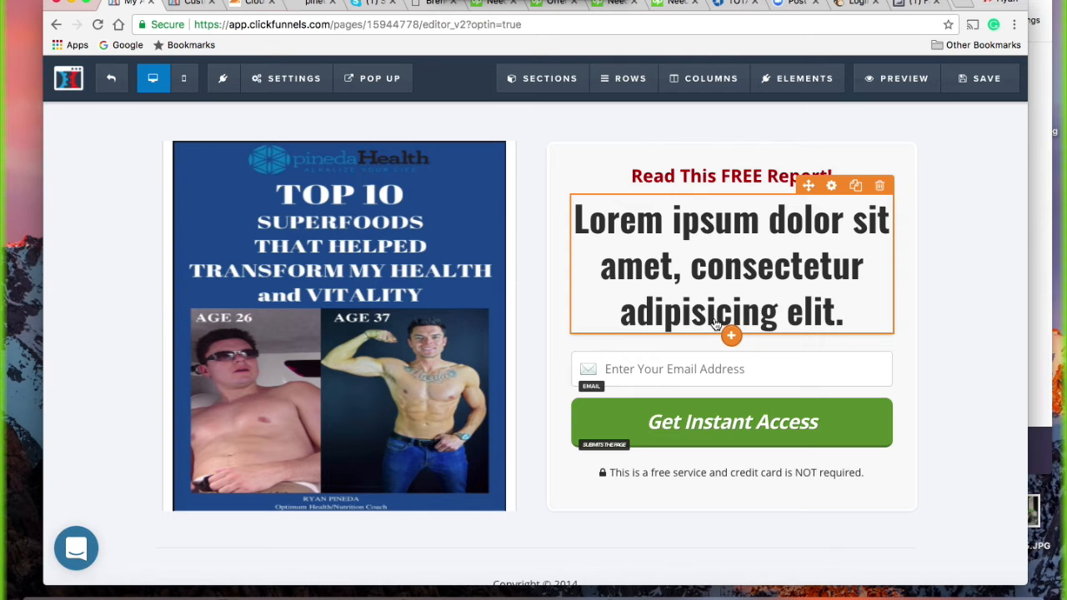
{"action": "left_click", "coordinate": [982, 82]}
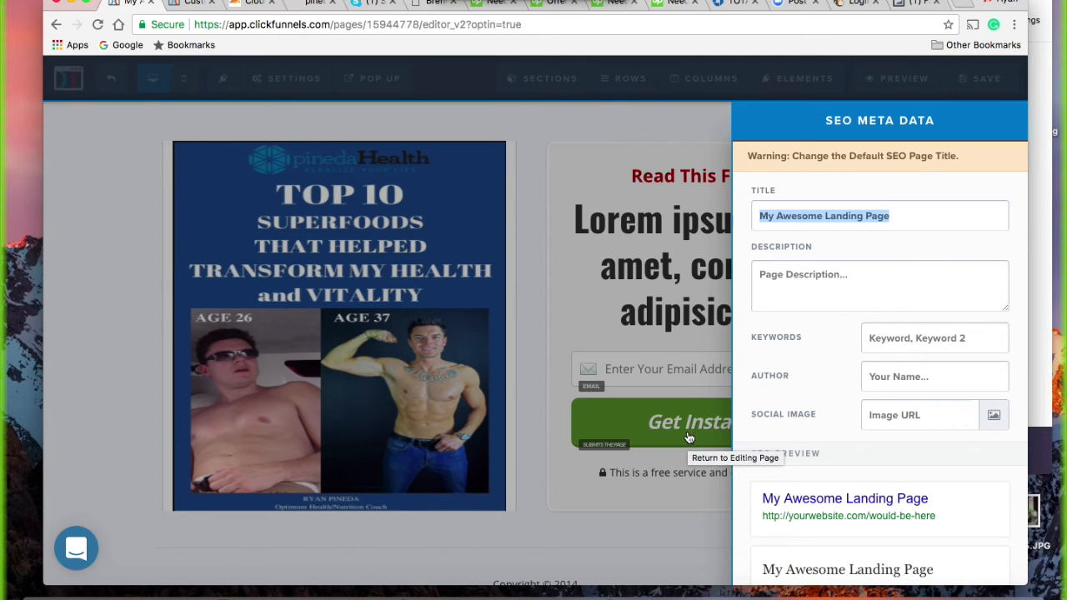
{"action": "left_click", "coordinate": [661, 133]}
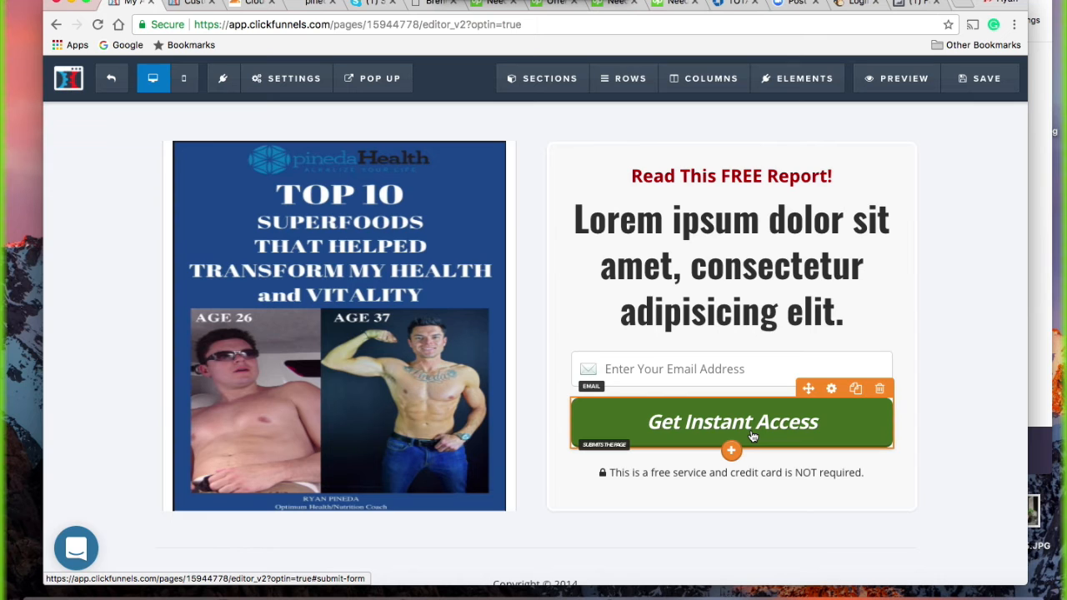
Step: Check which action is assigned to the Get Instant Access button and close its settings unchanged
{"action": "left_click", "coordinate": [752, 434]}
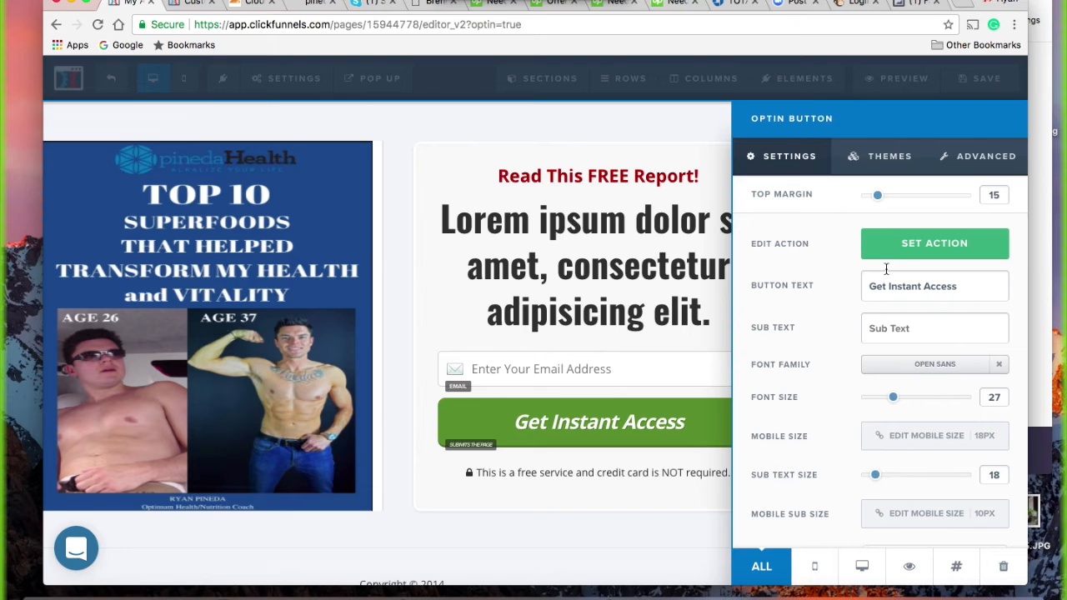
{"action": "left_click", "coordinate": [906, 245]}
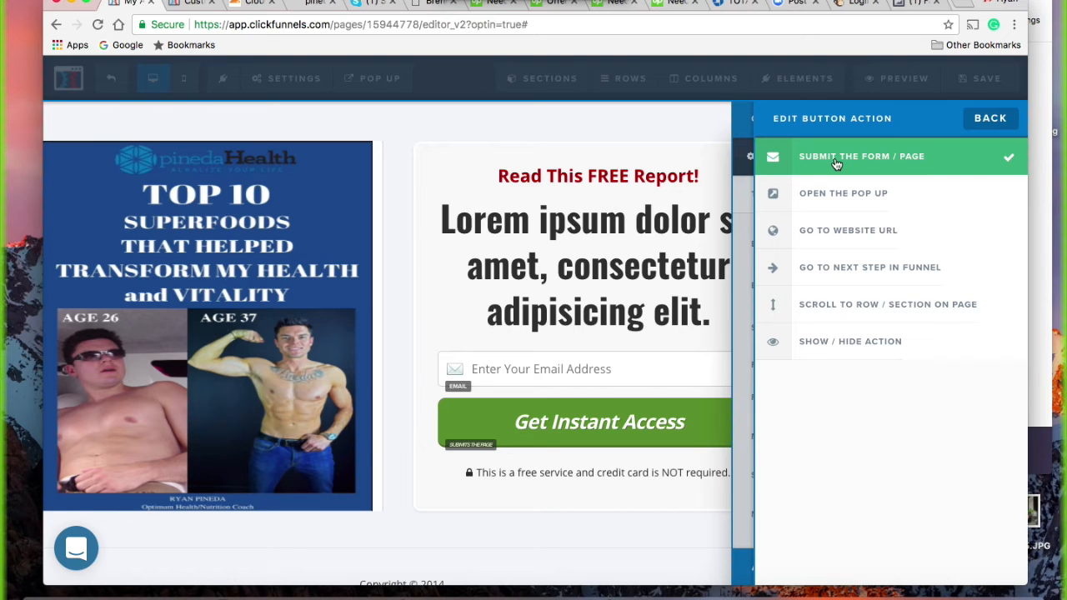
{"action": "left_click", "coordinate": [1000, 118]}
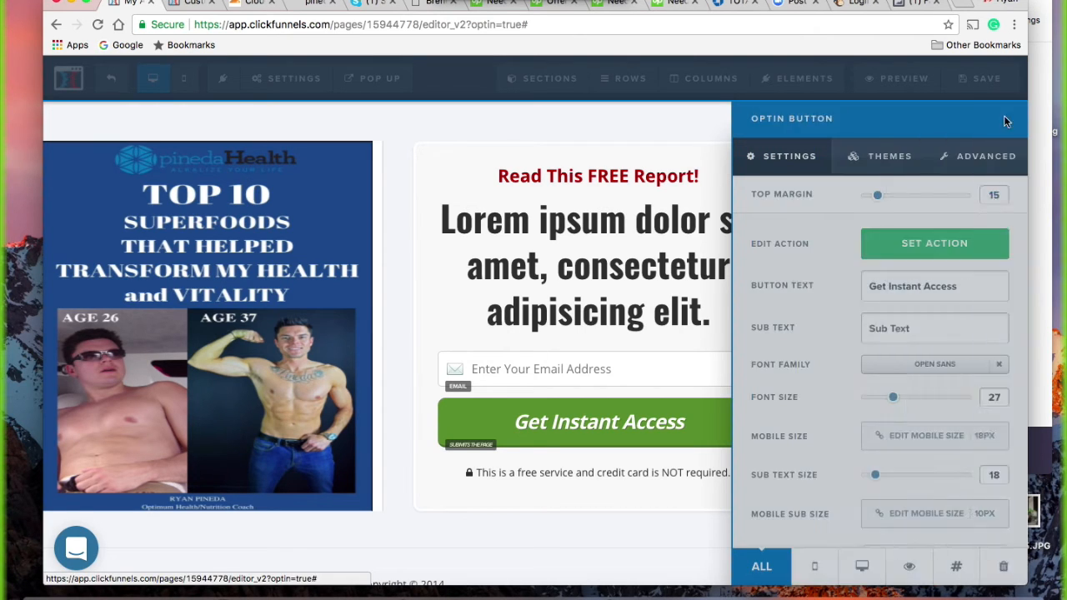
{"action": "left_click", "coordinate": [710, 121]}
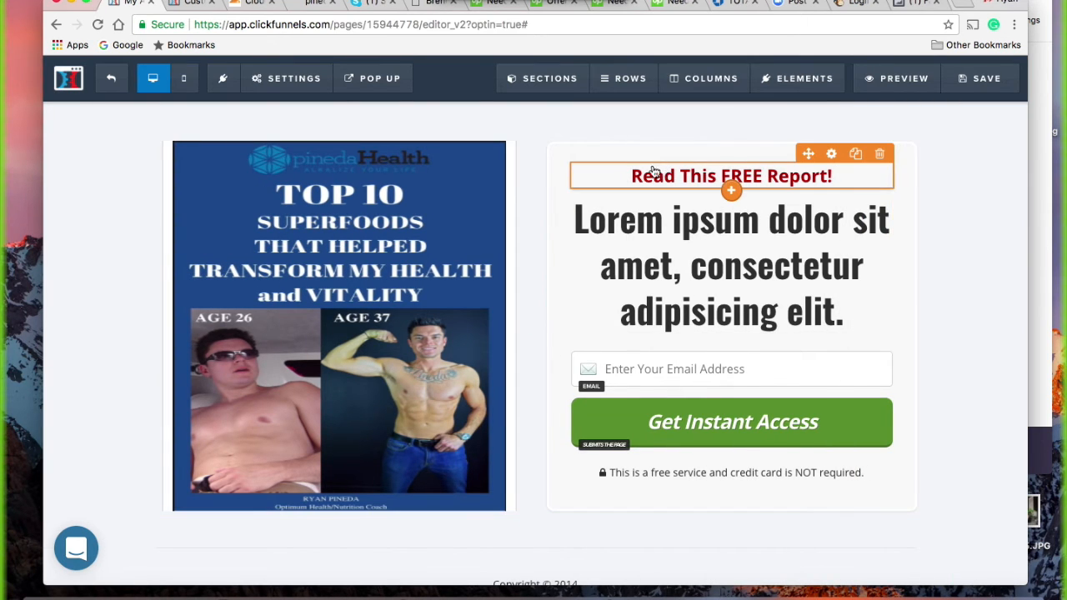
Step: Examine the integration and action choices in the page's email integration settings
{"action": "left_click", "coordinate": [291, 81]}
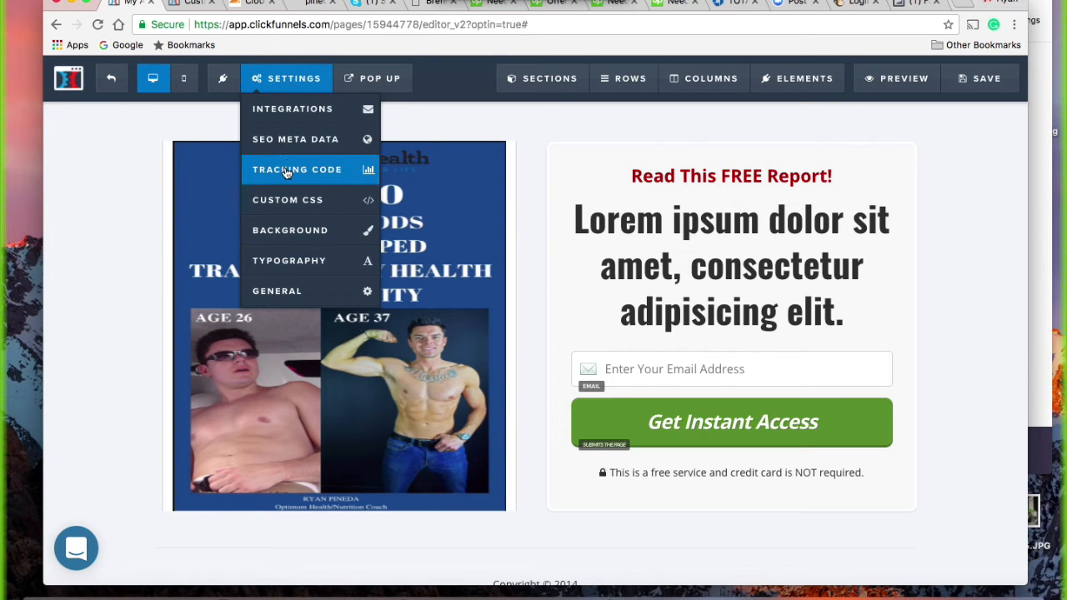
{"action": "left_click", "coordinate": [294, 116]}
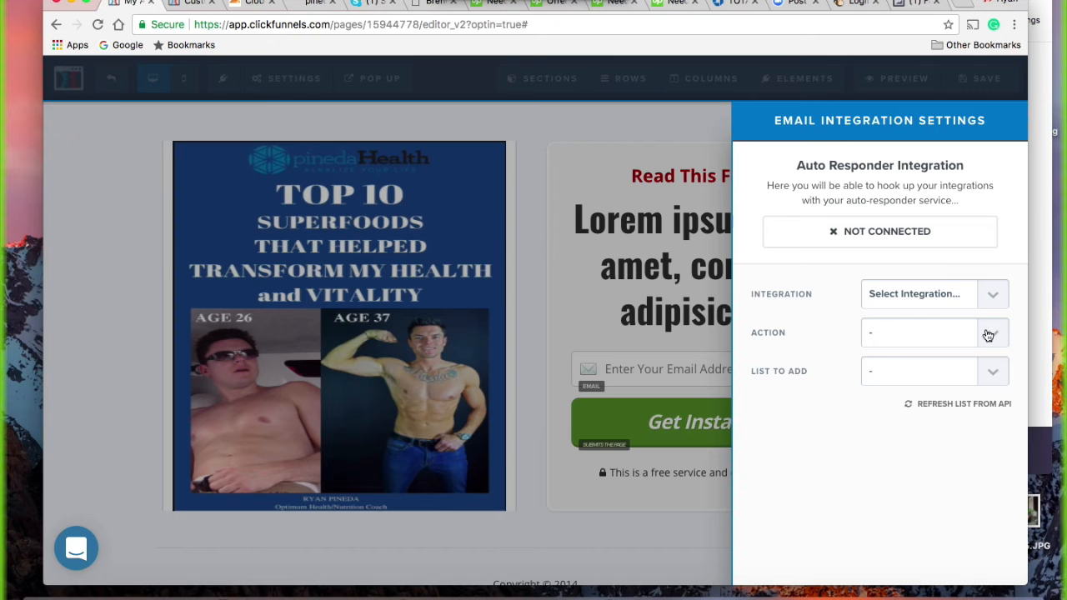
{"action": "left_click", "coordinate": [990, 296]}
{"action": "left_click", "coordinate": [989, 294]}
{"action": "left_click", "coordinate": [989, 330]}
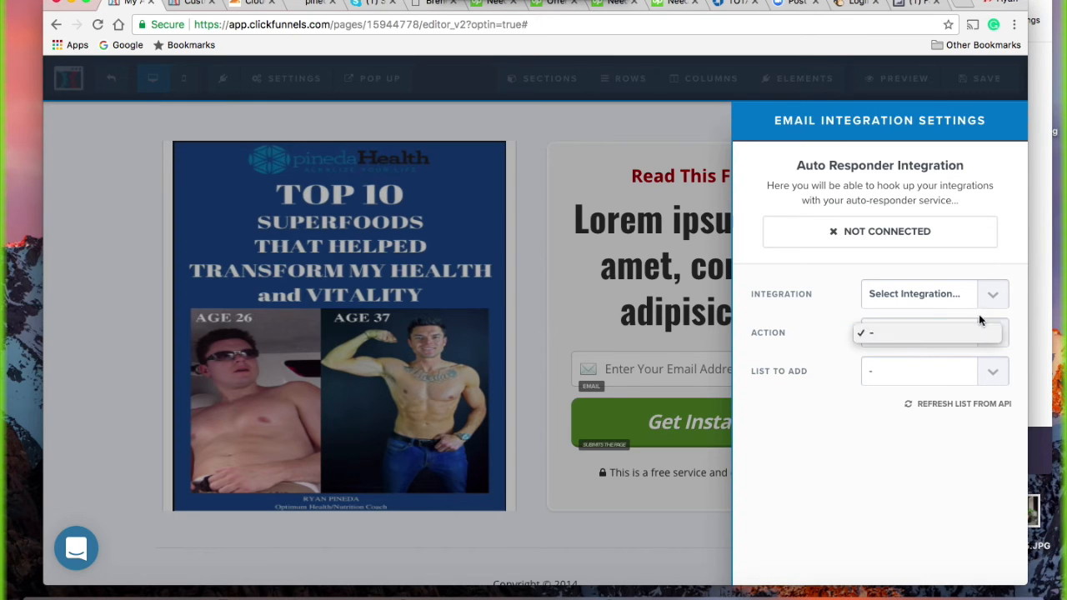
{"action": "left_click", "coordinate": [950, 296]}
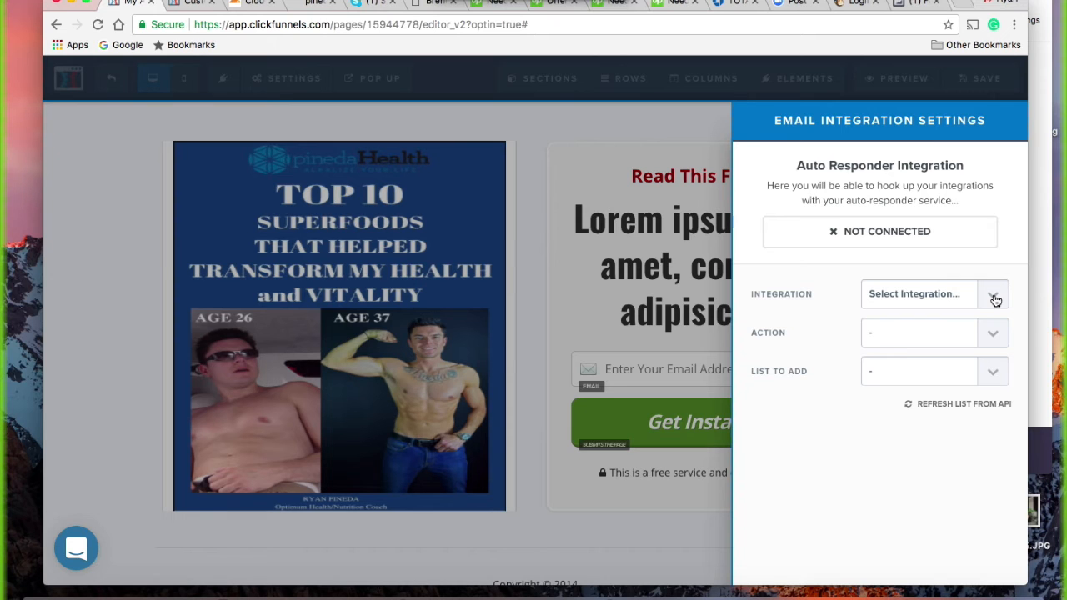
Step: Look at the MailChimp login page and return to the ClickFunnels page editor
{"action": "left_click", "coordinate": [840, 10]}
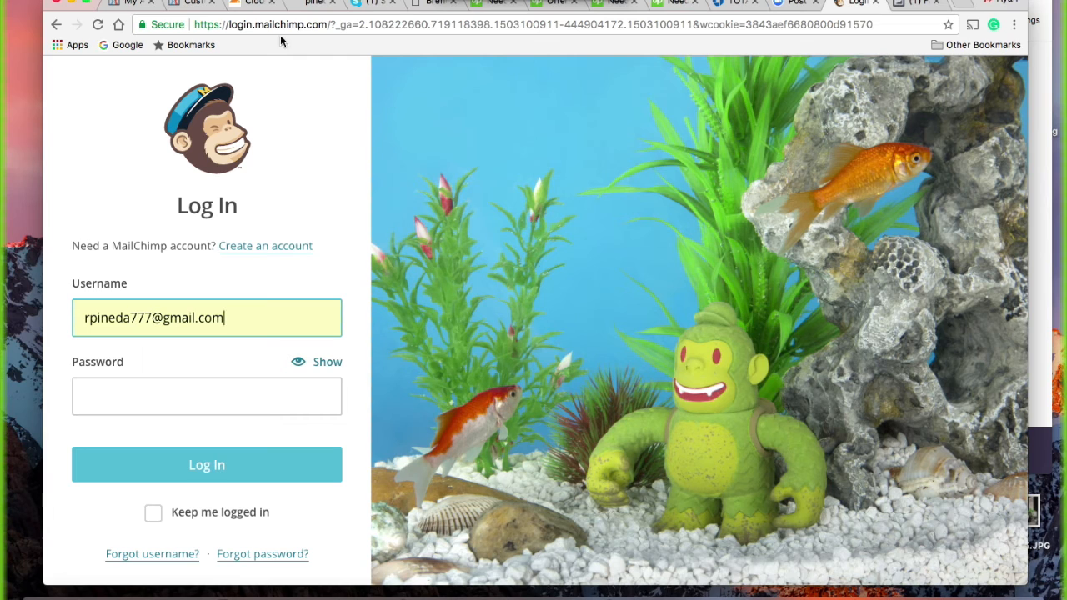
{"action": "left_click", "coordinate": [123, 3]}
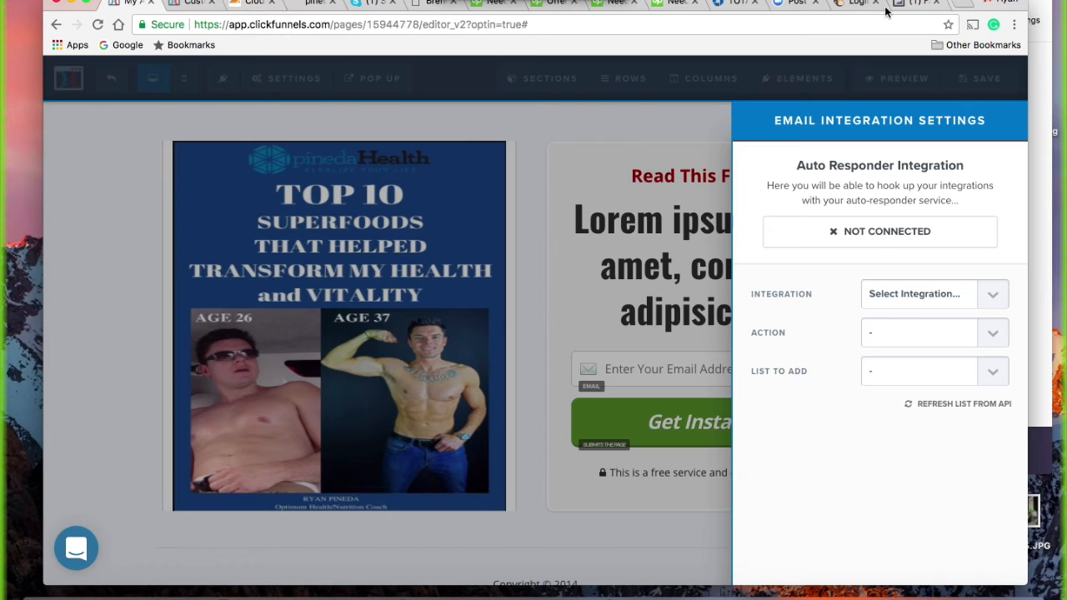
{"action": "left_click", "coordinate": [854, 4]}
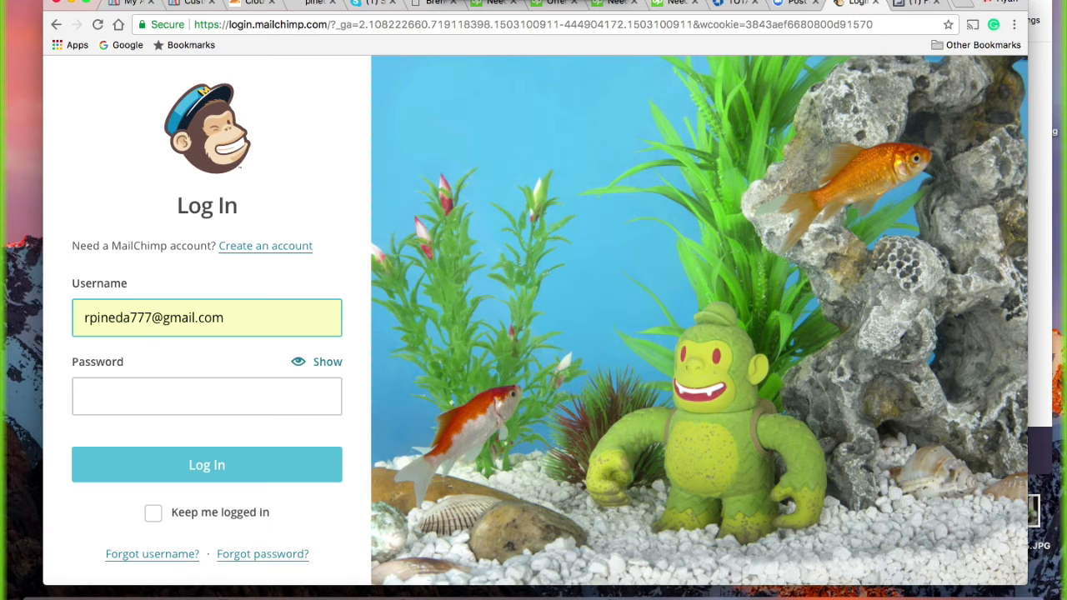
{"action": "left_click", "coordinate": [130, 3]}
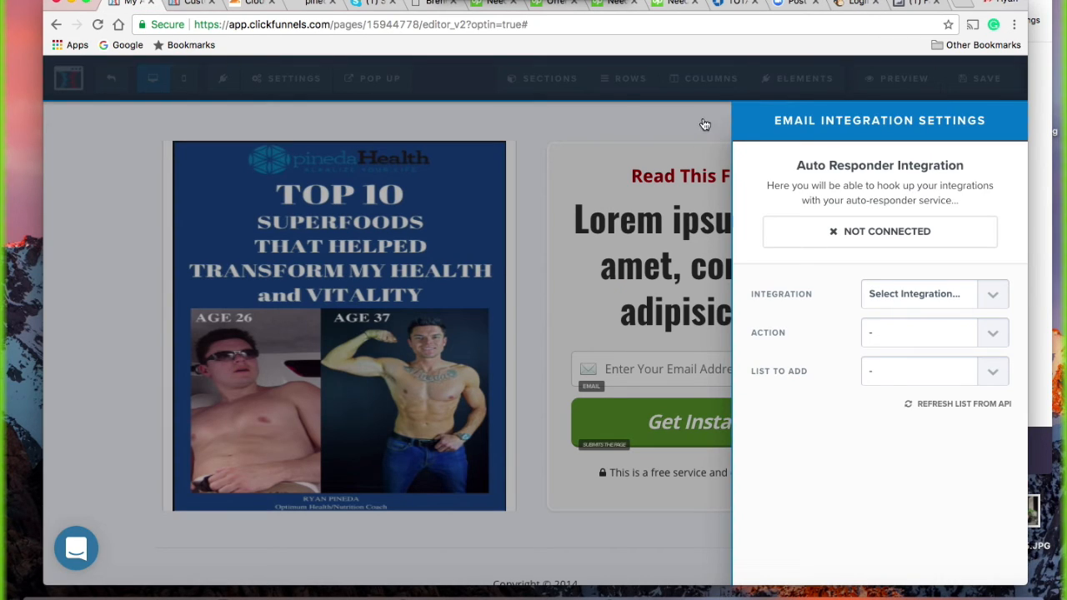
Step: Close the email integration settings, leave the page editor and open the account's API integrations page
{"action": "left_click", "coordinate": [623, 104]}
{"action": "left_click", "coordinate": [263, 83]}
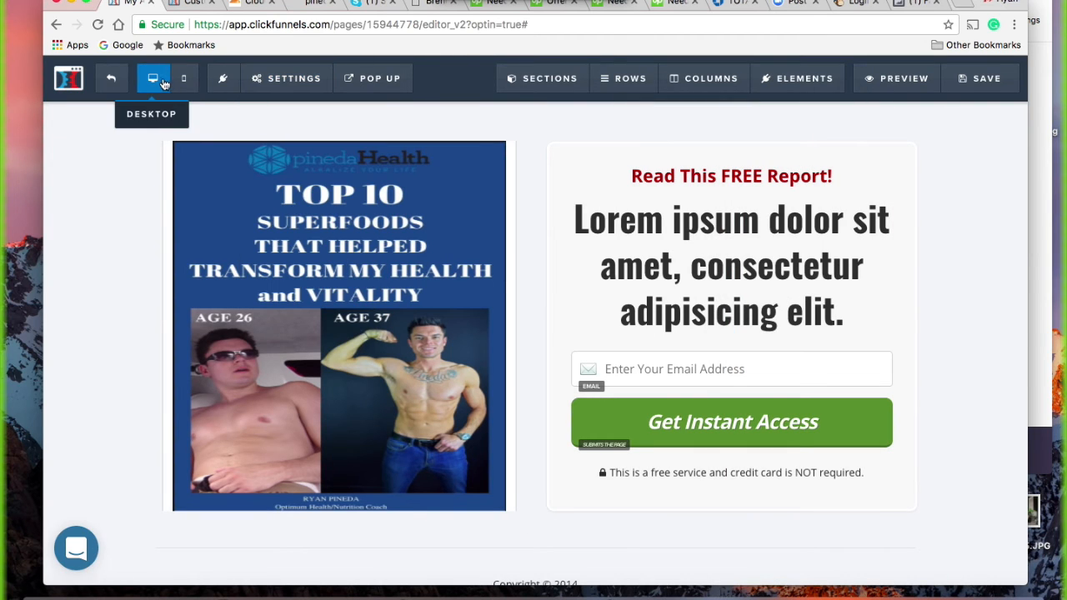
{"action": "mouse_move", "coordinate": [274, 82]}
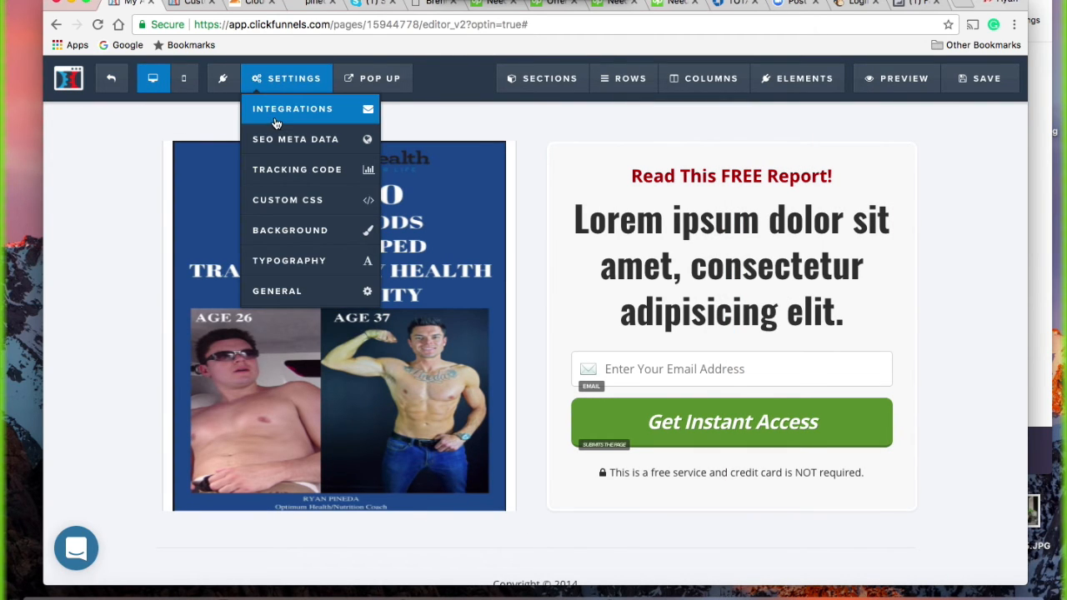
{"action": "left_click", "coordinate": [97, 75]}
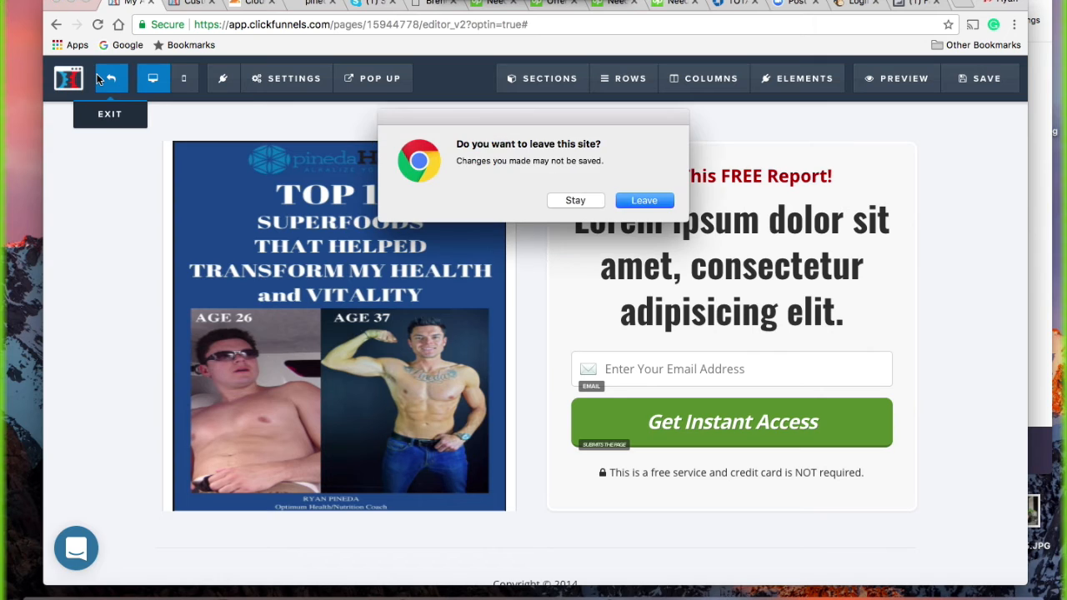
{"action": "left_click", "coordinate": [646, 200]}
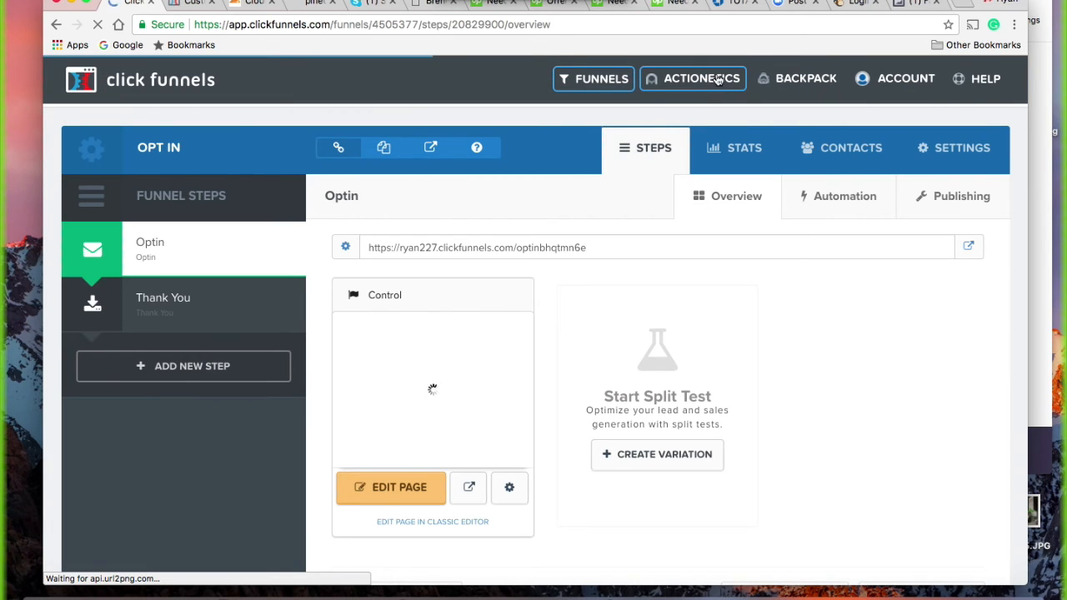
{"action": "mouse_move", "coordinate": [900, 78]}
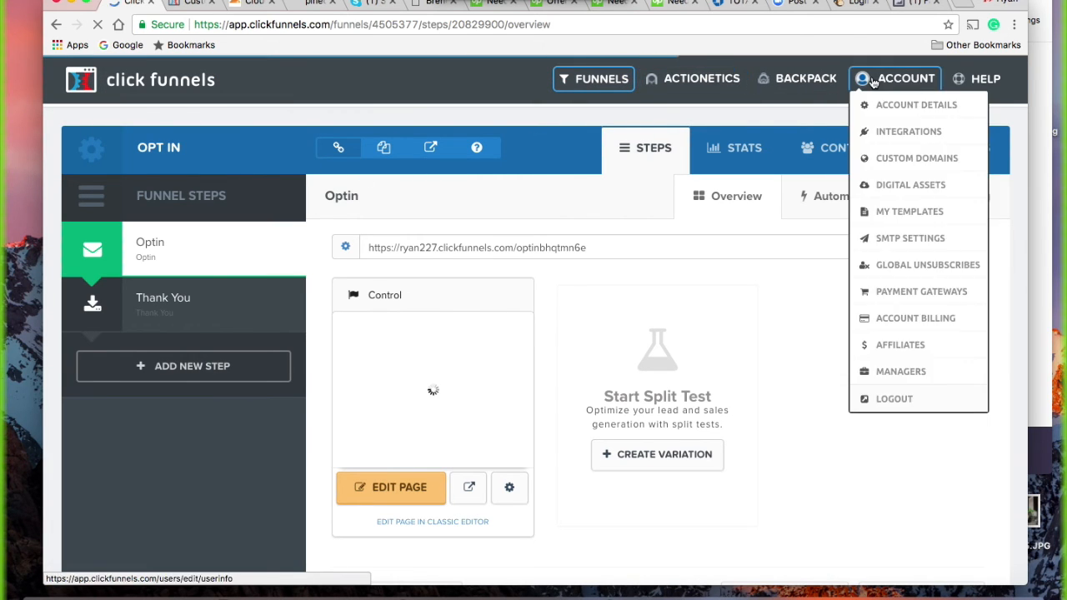
{"action": "left_click", "coordinate": [888, 134]}
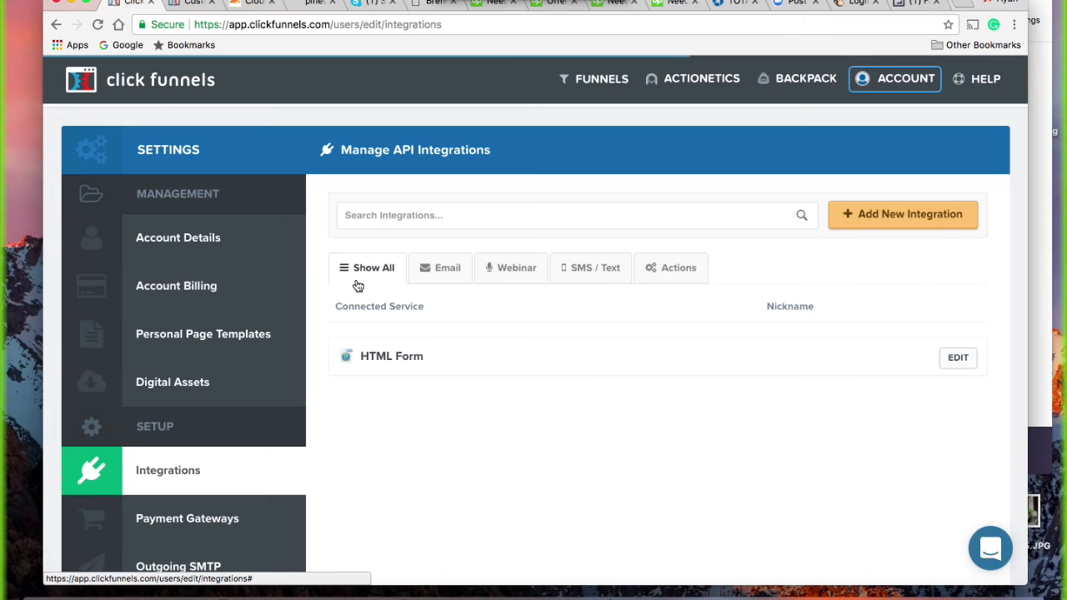
Step: Review the service choices for a new API integration and close the form without creating one
{"action": "left_click", "coordinate": [882, 218]}
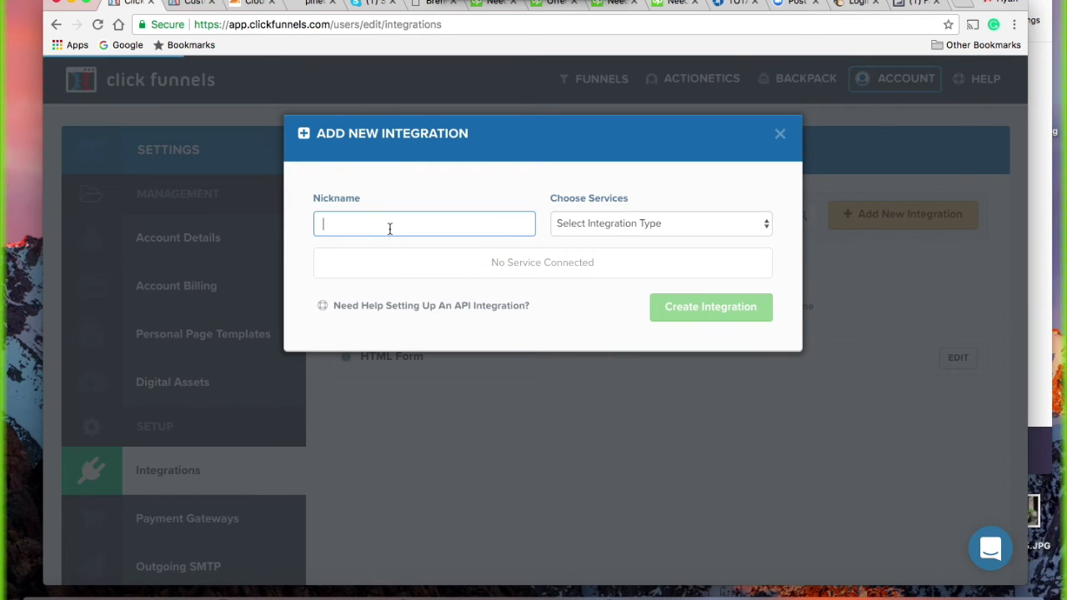
{"action": "left_click", "coordinate": [673, 230]}
{"action": "left_click", "coordinate": [399, 262]}
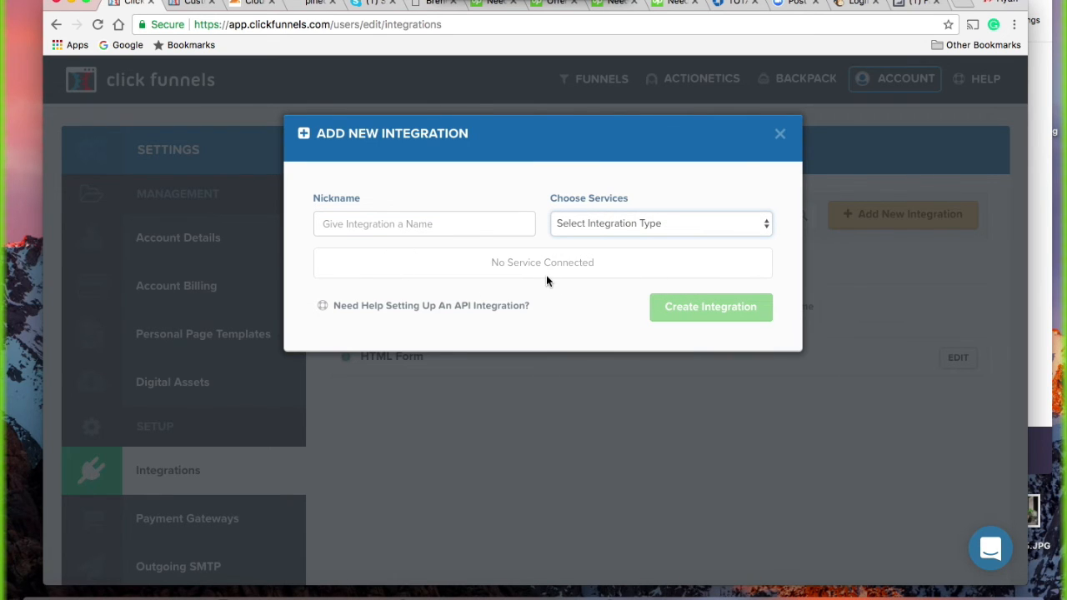
{"action": "left_click", "coordinate": [780, 135]}
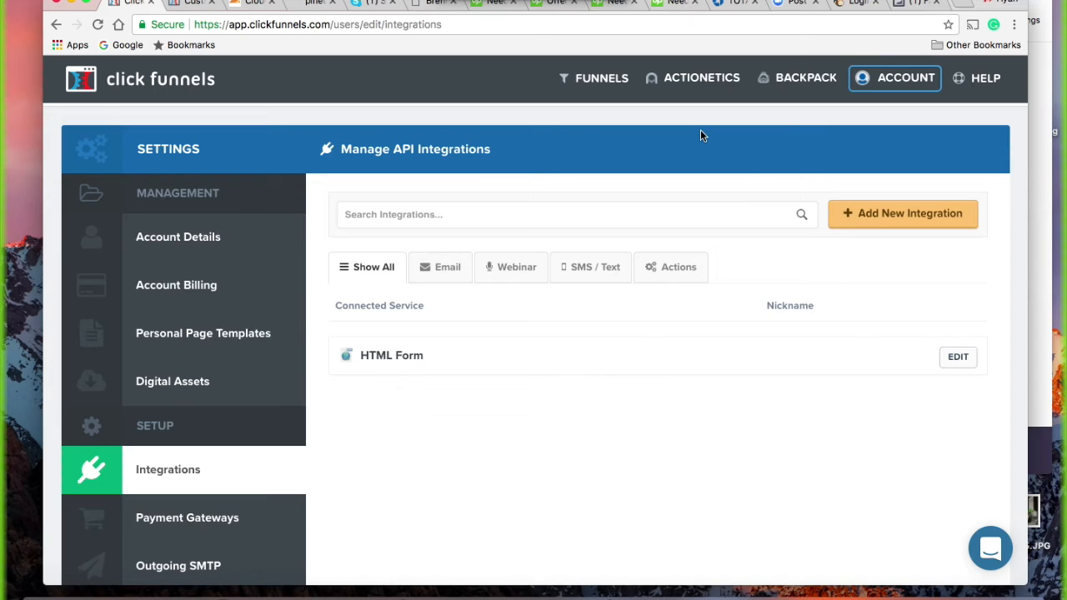
Step: Open the OPt in funnel from the funnel list and view its Optin page in the page editor
{"action": "mouse_move", "coordinate": [614, 75]}
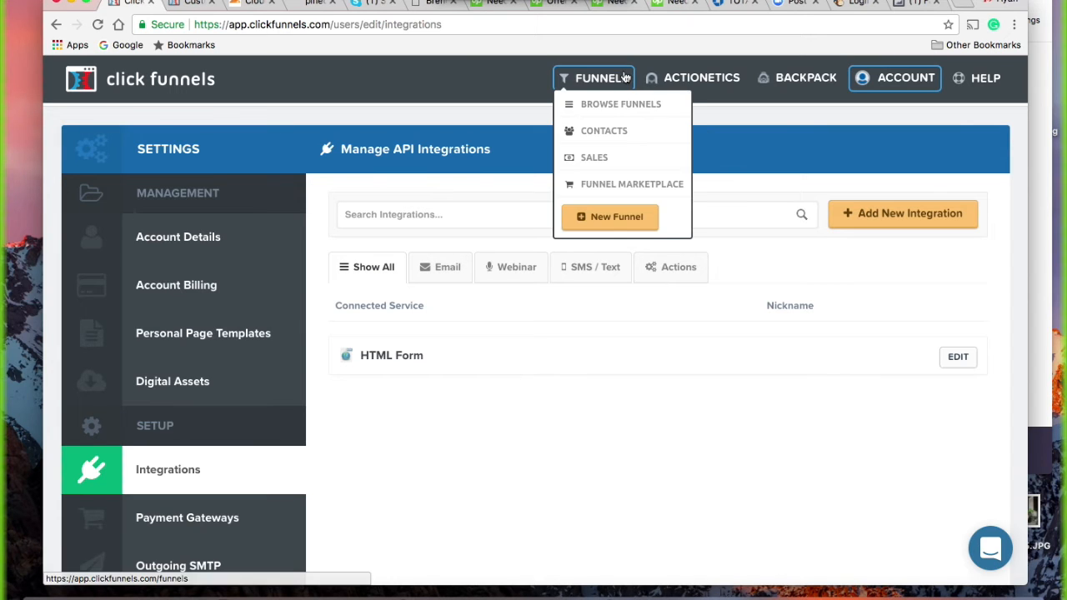
{"action": "left_click", "coordinate": [611, 83]}
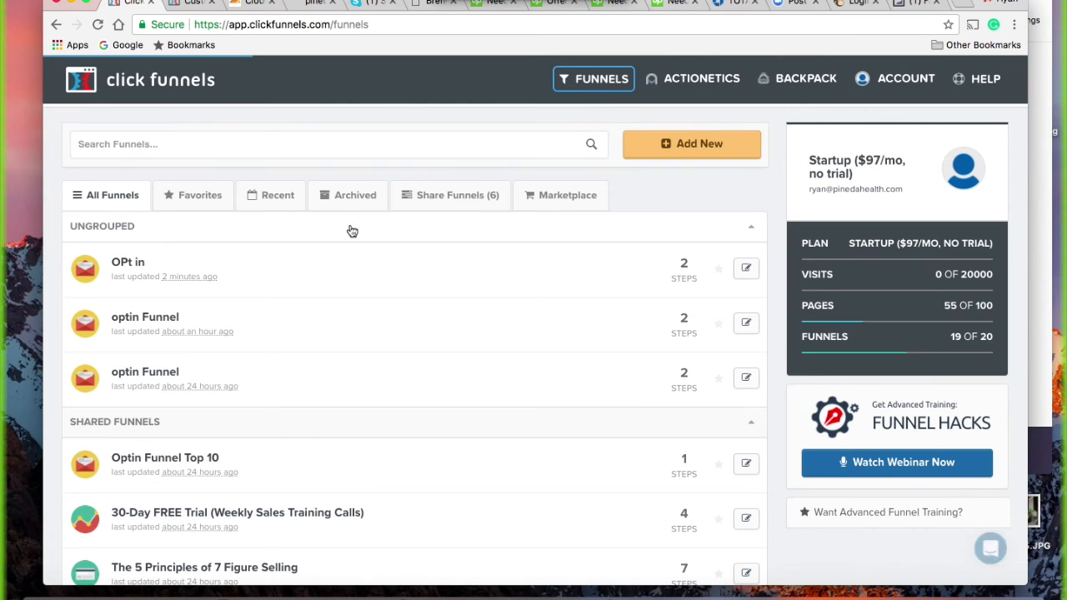
{"action": "left_click", "coordinate": [116, 264]}
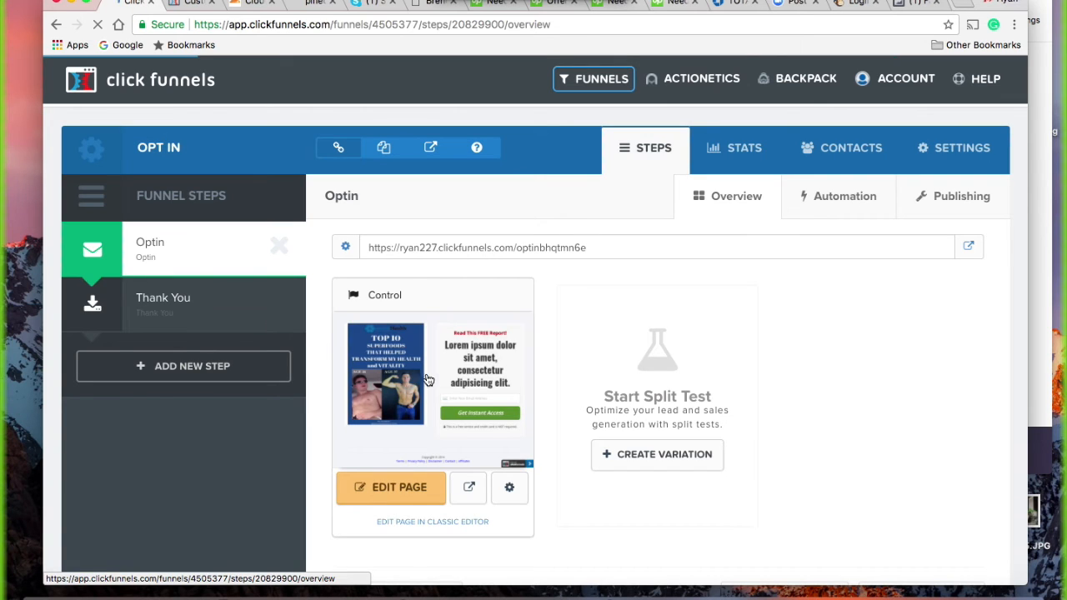
{"action": "left_click", "coordinate": [406, 499]}
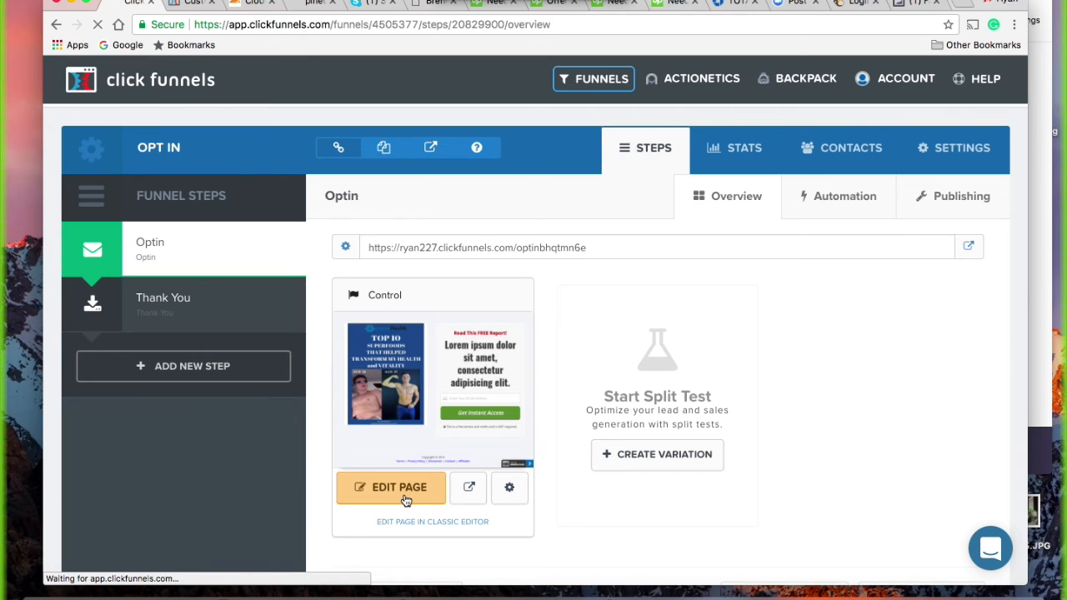
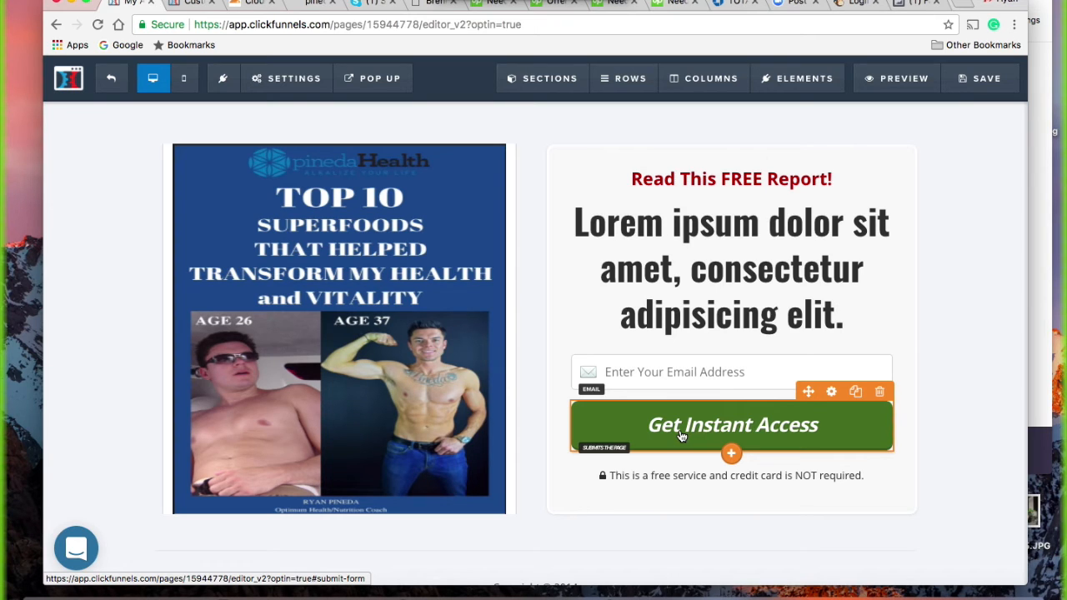
{"action": "left_click", "coordinate": [736, 458]}
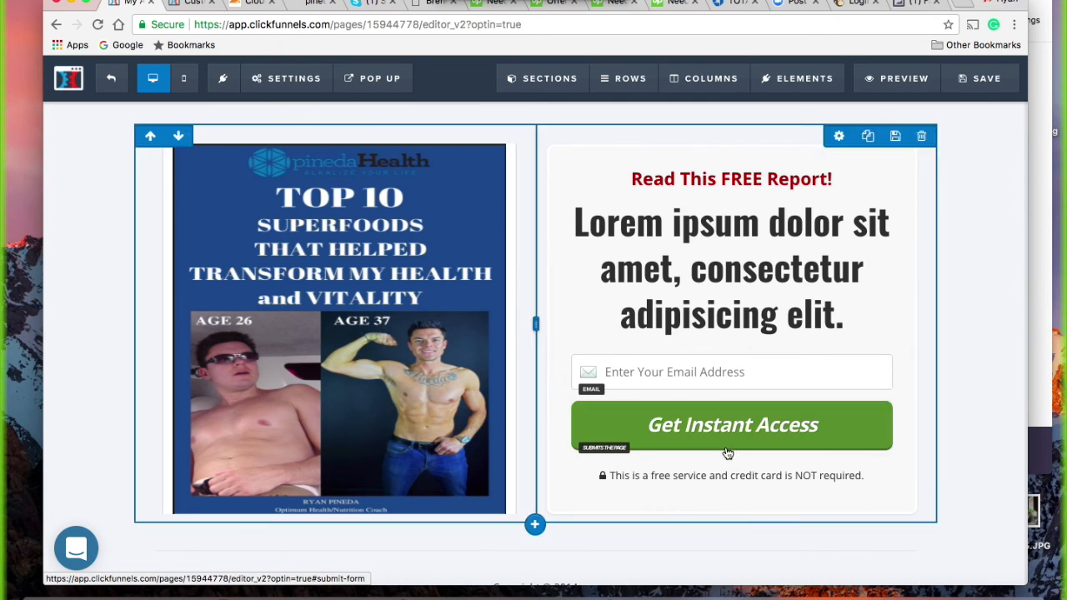
{"action": "mouse_move", "coordinate": [728, 454]}
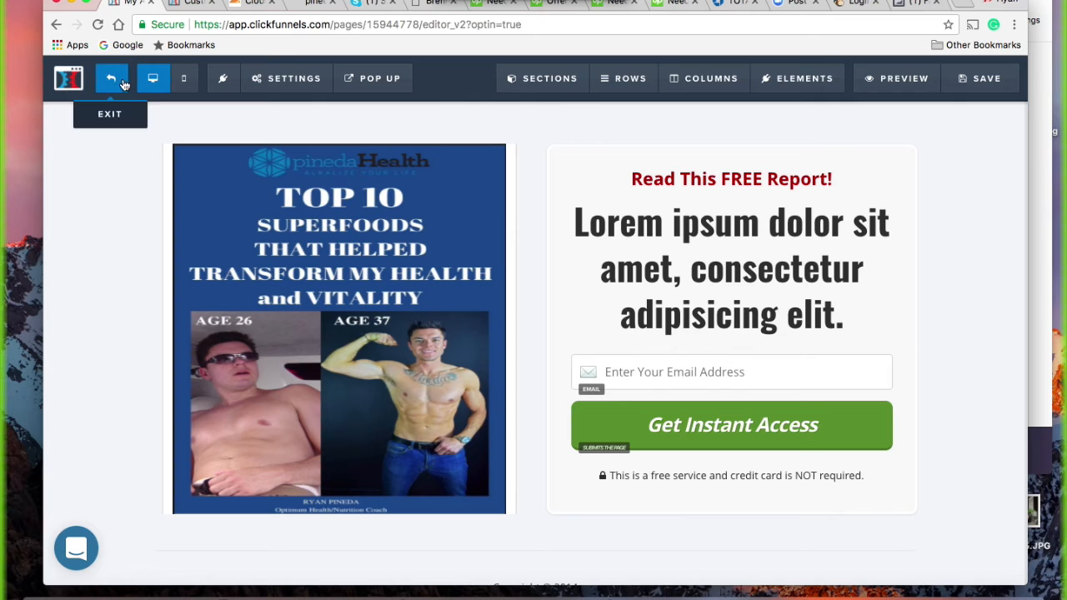
Step: Leave the page editor and view the account's payment gateway settings
{"action": "left_click", "coordinate": [122, 84]}
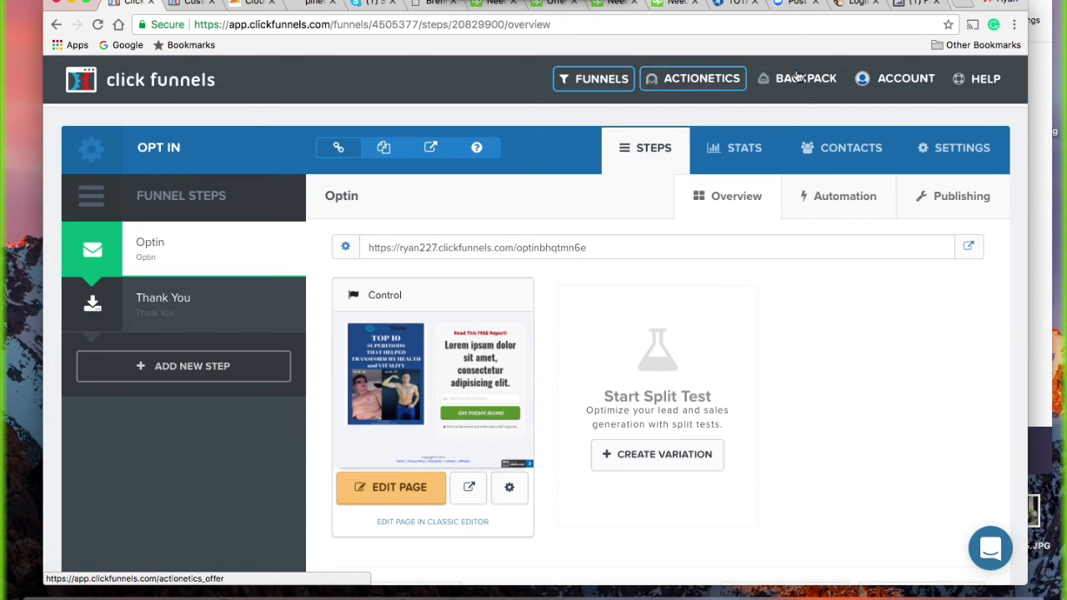
{"action": "mouse_move", "coordinate": [921, 87]}
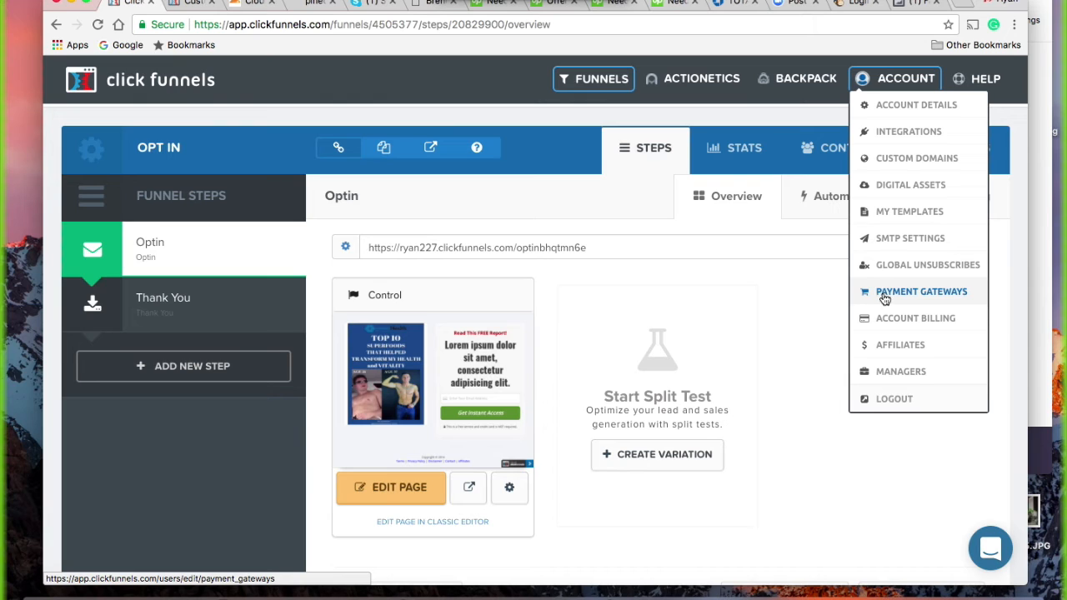
{"action": "left_click", "coordinate": [891, 297]}
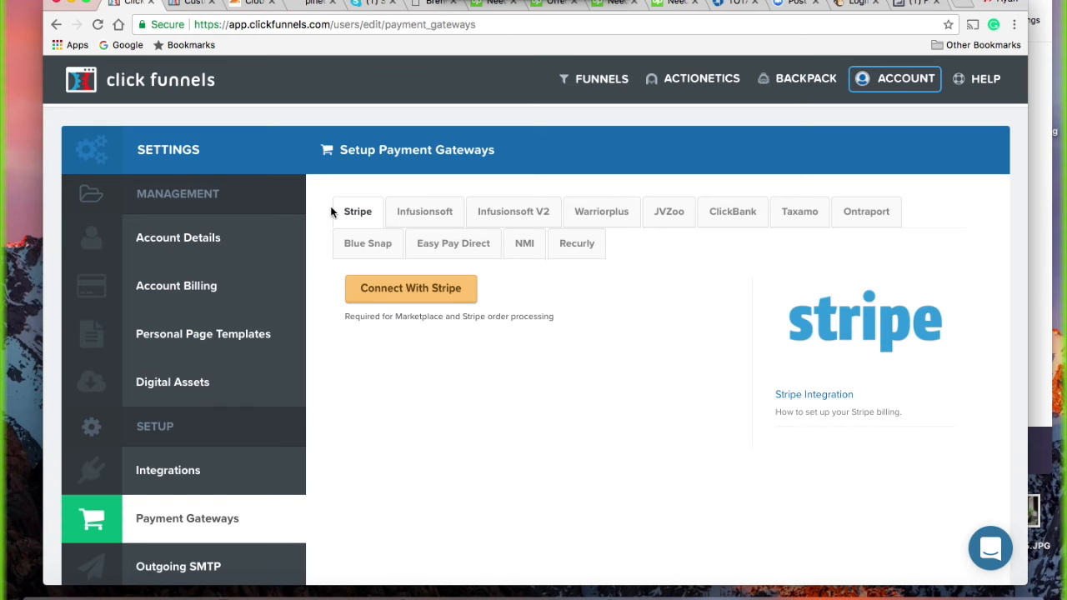
Step: Reopen the OPt in funnel from the funnel list and open its funnel-level settings
{"action": "left_click", "coordinate": [599, 79]}
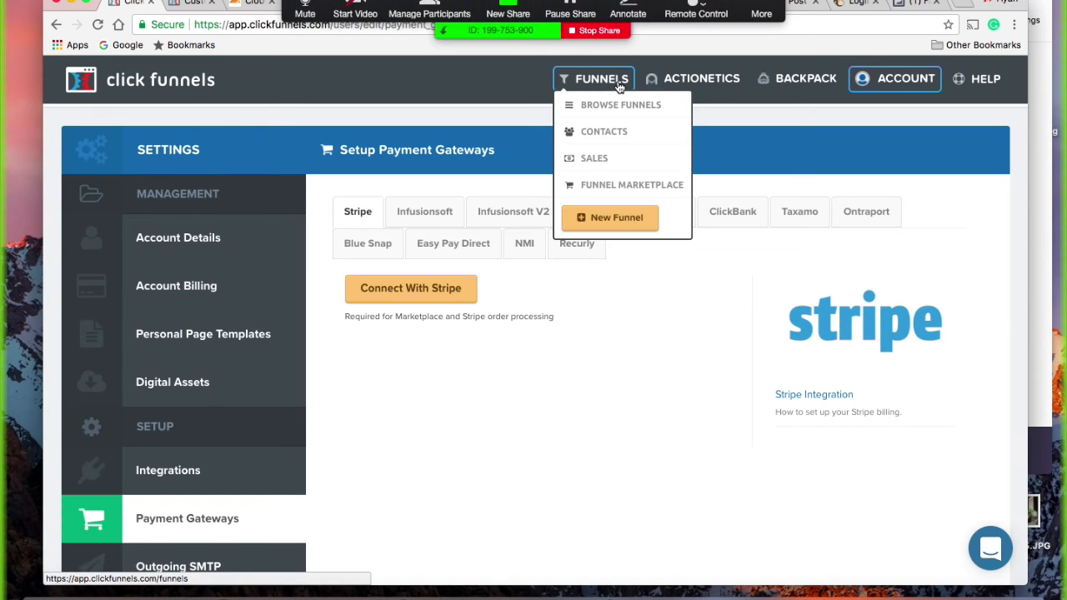
{"action": "left_click", "coordinate": [590, 107]}
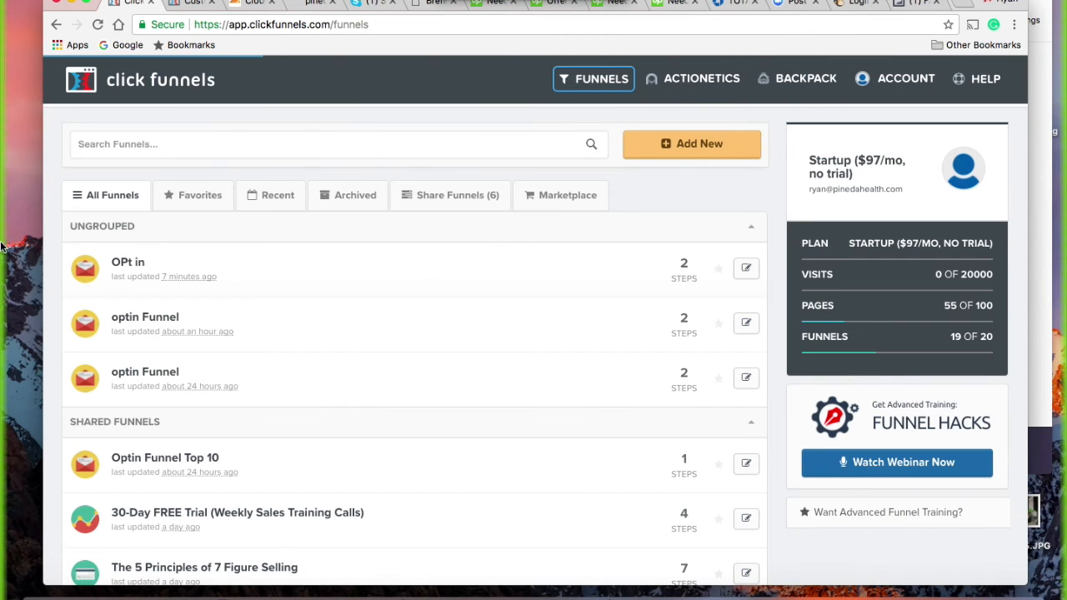
{"action": "left_click", "coordinate": [121, 266]}
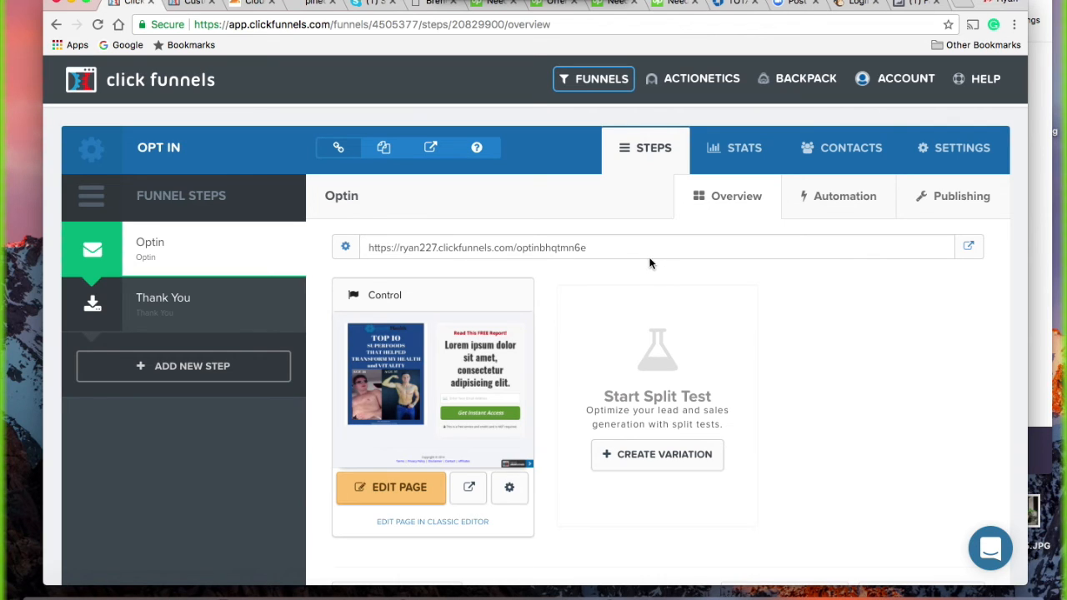
{"action": "mouse_move", "coordinate": [878, 75]}
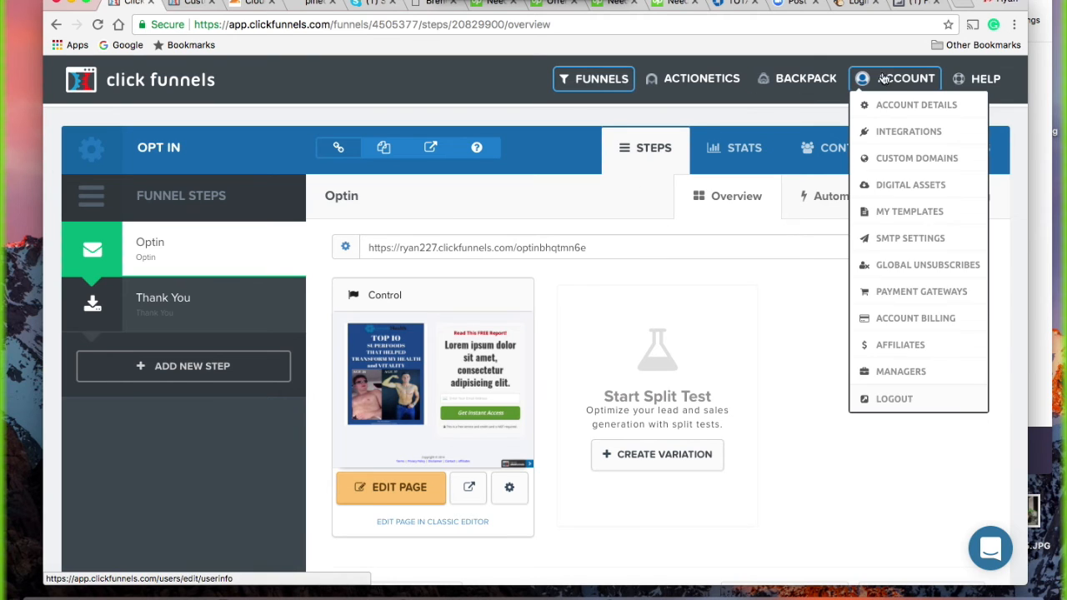
{"action": "mouse_move", "coordinate": [977, 87]}
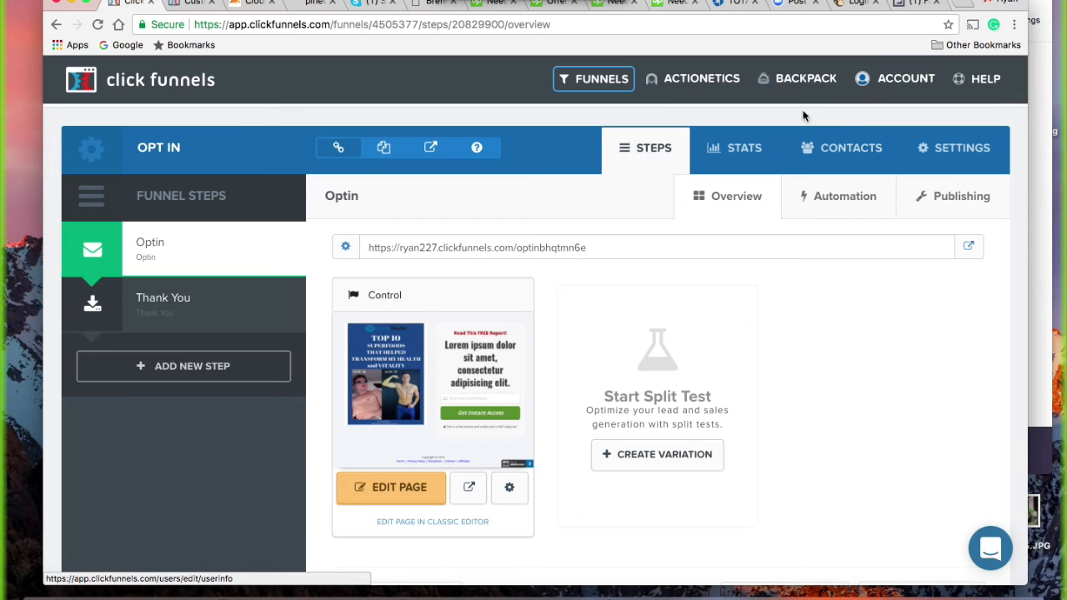
{"action": "left_click", "coordinate": [977, 149]}
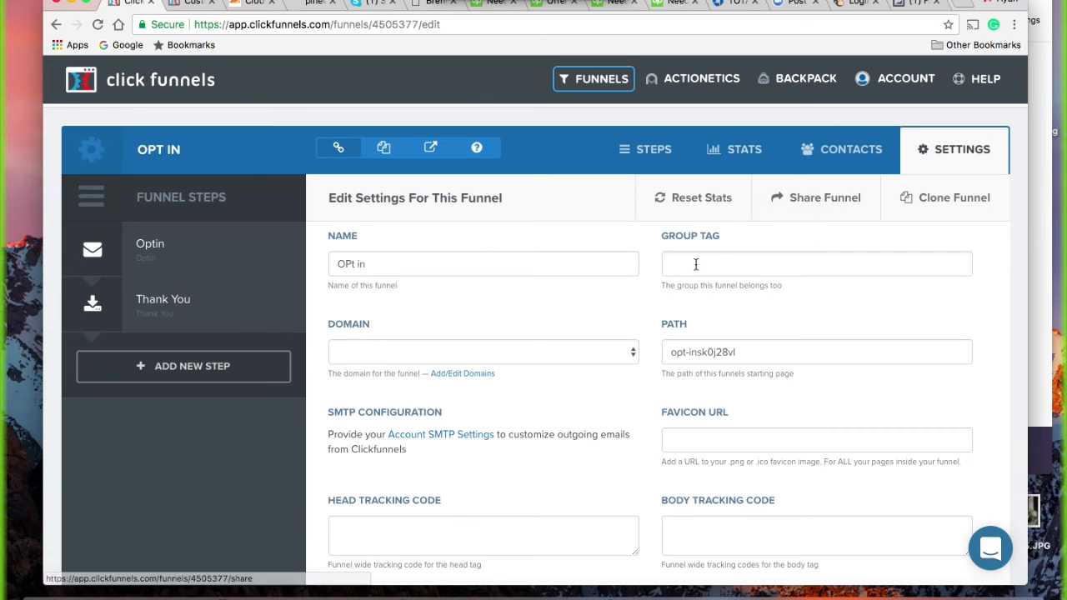
{"action": "scroll", "coordinate": [447, 275], "scroll_direction": "down", "scroll_amount": 1}
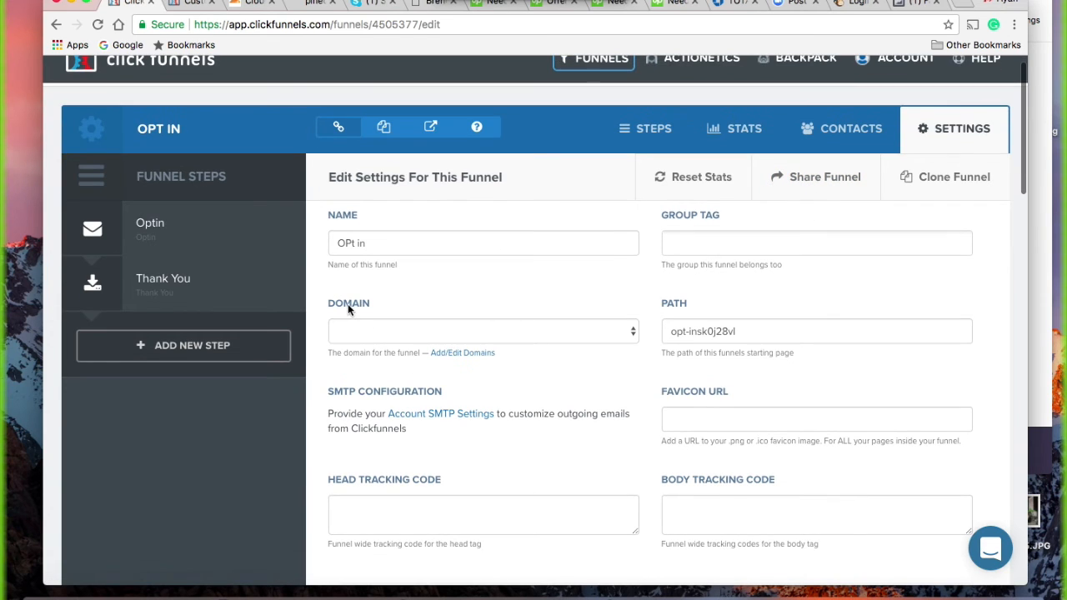
{"action": "left_click", "coordinate": [482, 331]}
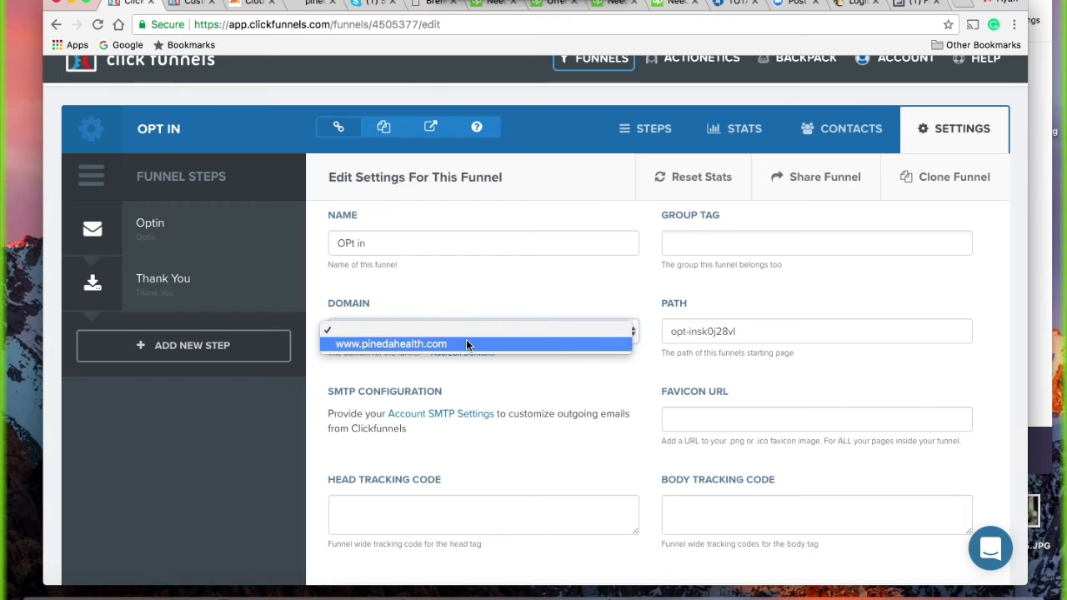
{"action": "left_click", "coordinate": [466, 344]}
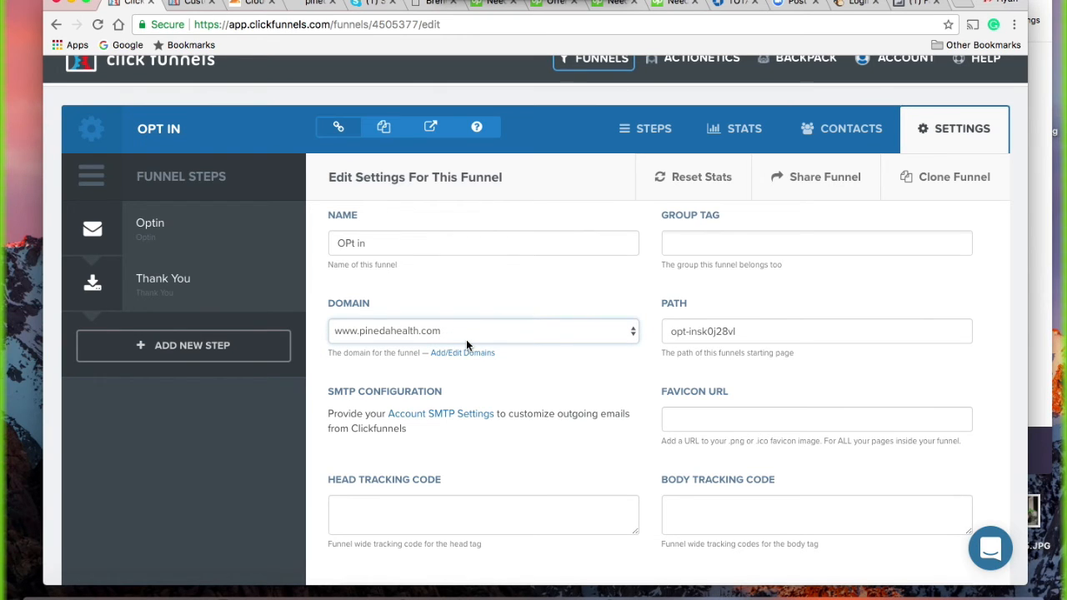
{"action": "left_click", "coordinate": [633, 331]}
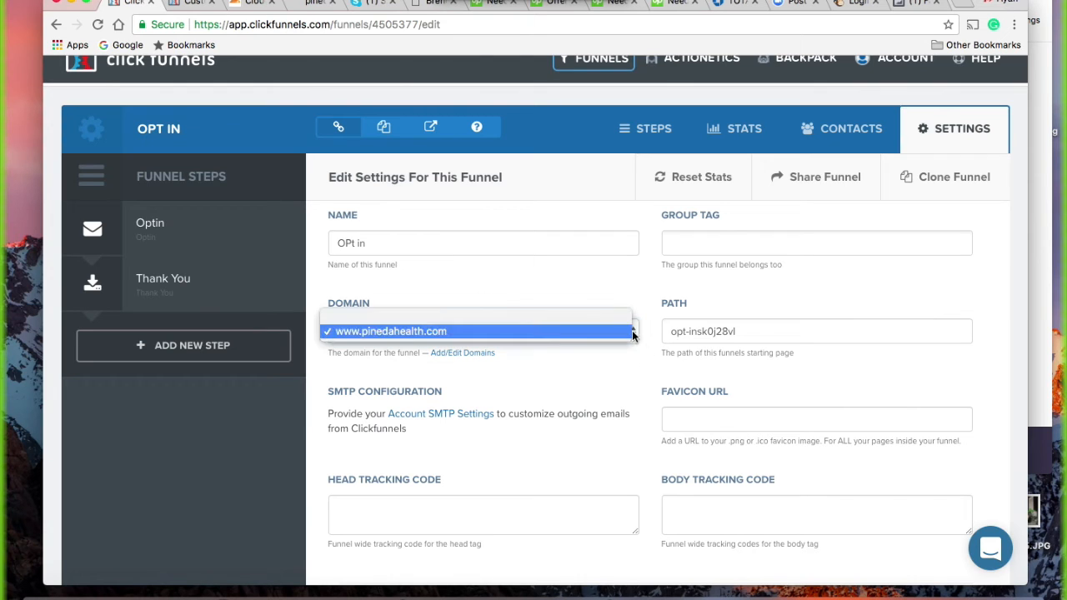
{"action": "left_click", "coordinate": [516, 321]}
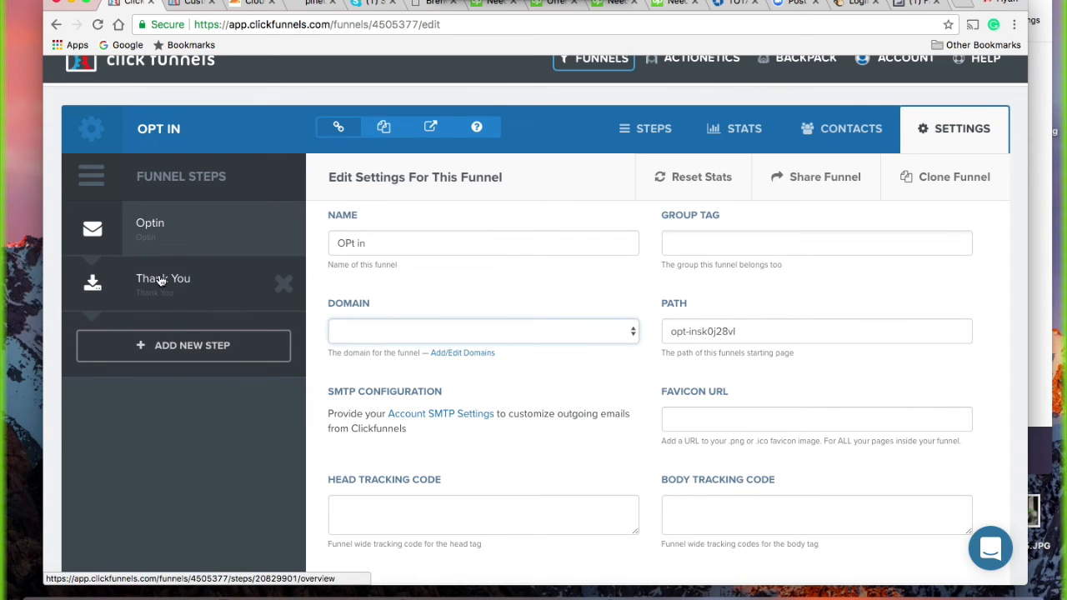
Step: Look at the Optin page's name, path and version history, and close the page settings without changes
{"action": "left_click", "coordinate": [140, 237]}
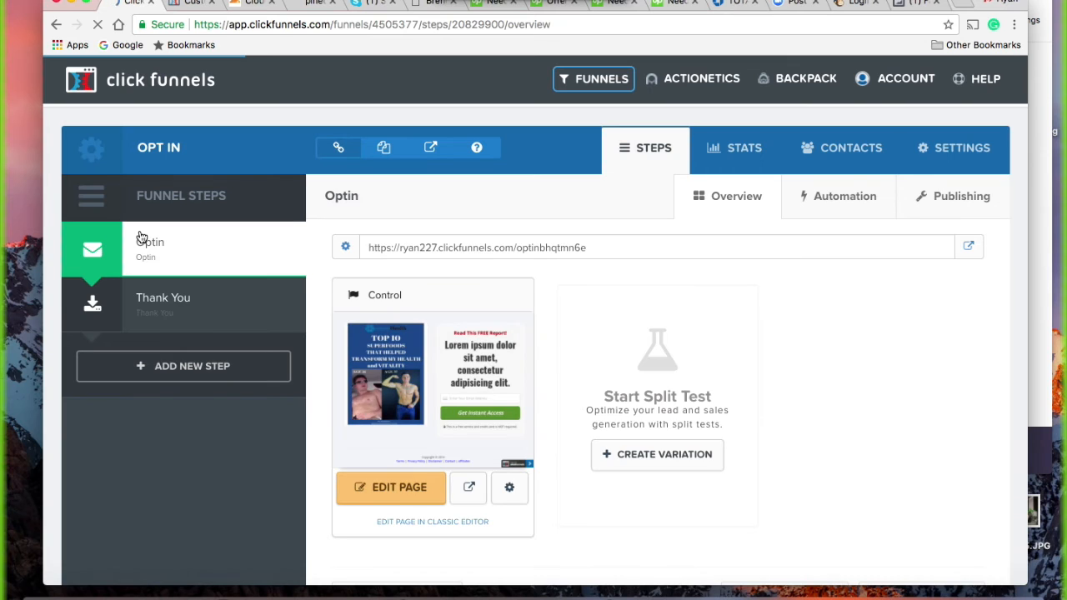
{"action": "left_click", "coordinate": [508, 490]}
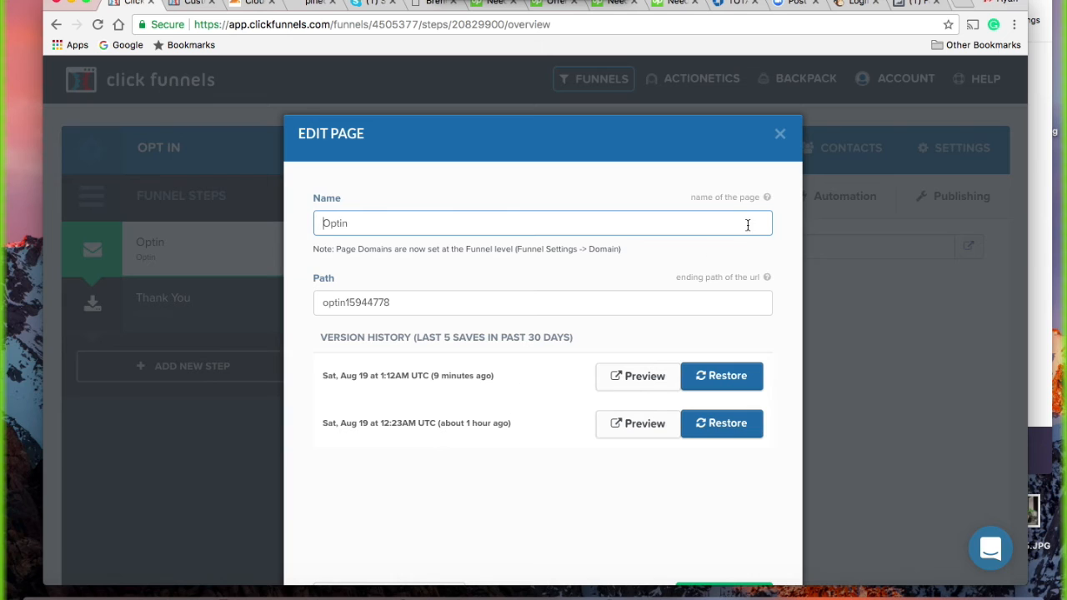
{"action": "left_click", "coordinate": [777, 133]}
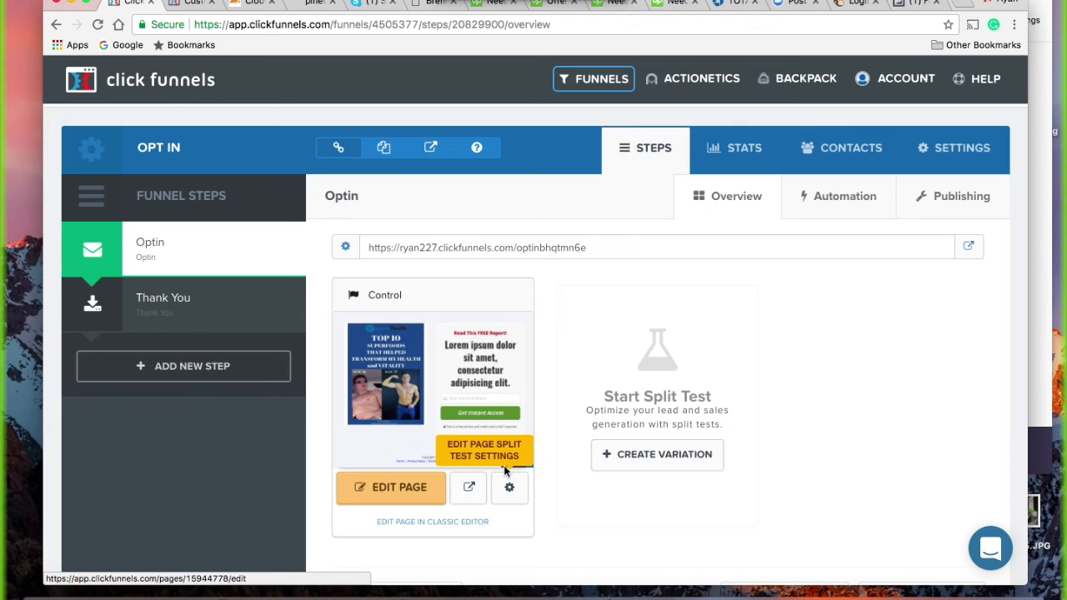
Step: Open the Optin step's publishing settings and review its name, path and publishing options
{"action": "left_click", "coordinate": [347, 247]}
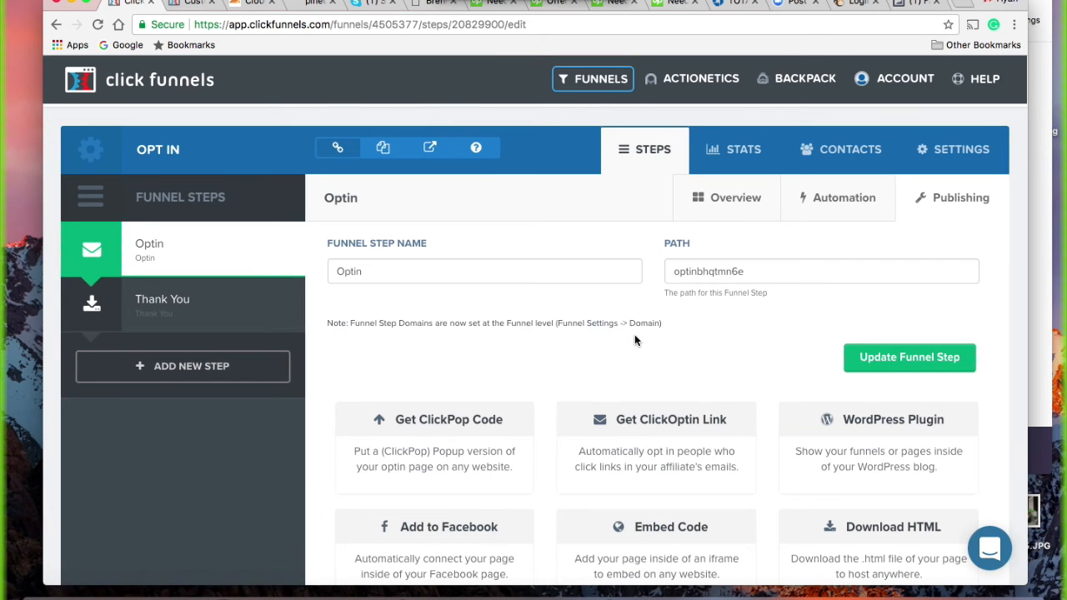
{"action": "scroll", "coordinate": [634, 340], "scroll_direction": "down", "scroll_amount": 1}
{"action": "scroll", "coordinate": [635, 338], "scroll_direction": "up", "scroll_amount": 1}
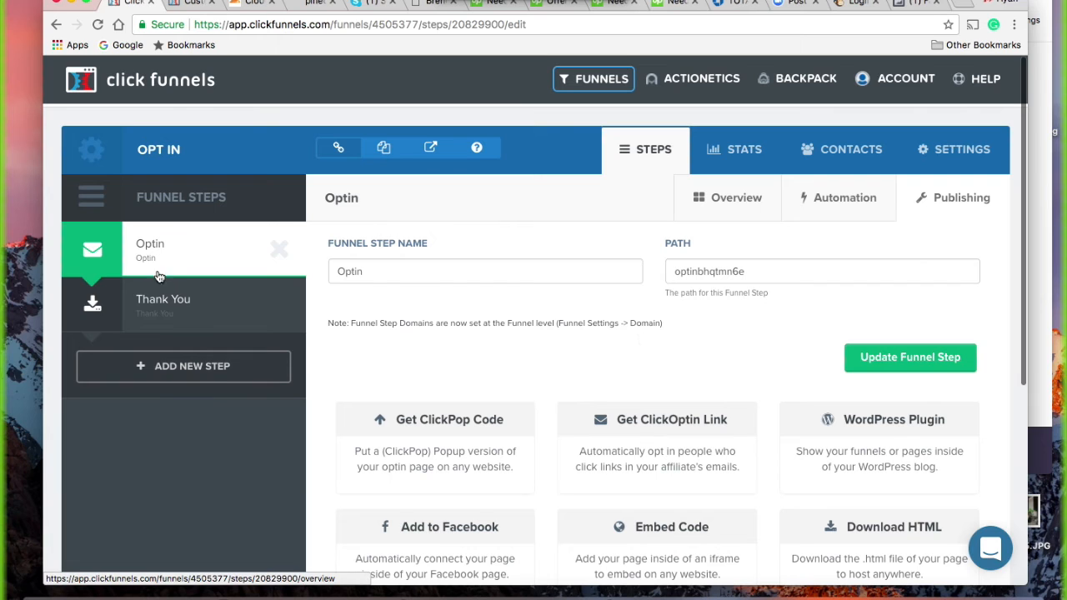
{"action": "scroll", "coordinate": [241, 375], "scroll_direction": "down", "scroll_amount": 1}
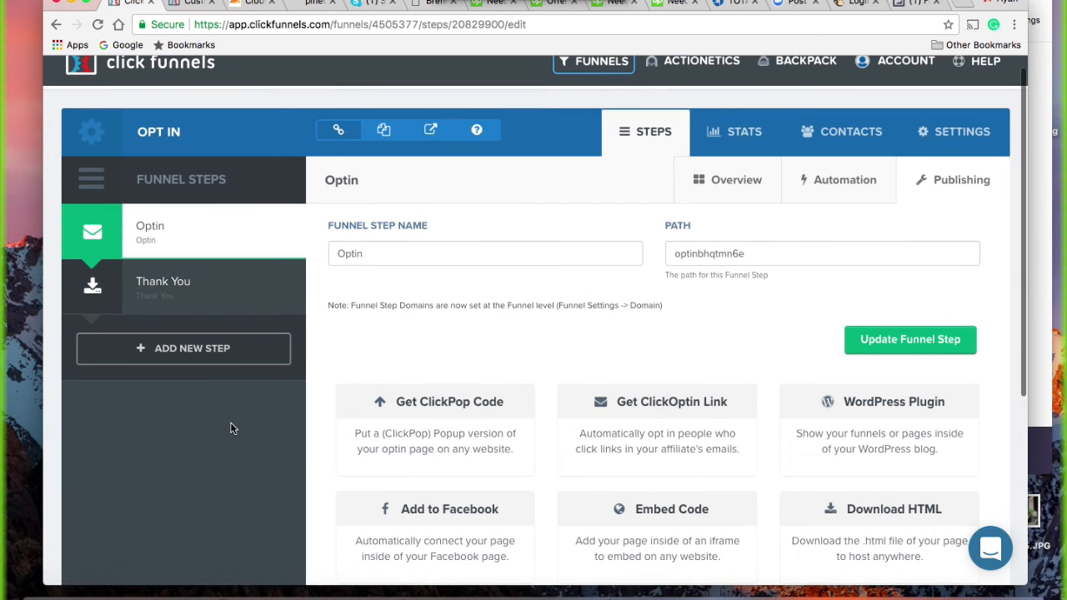
{"action": "scroll", "coordinate": [500, 292], "scroll_direction": "up", "scroll_amount": 1}
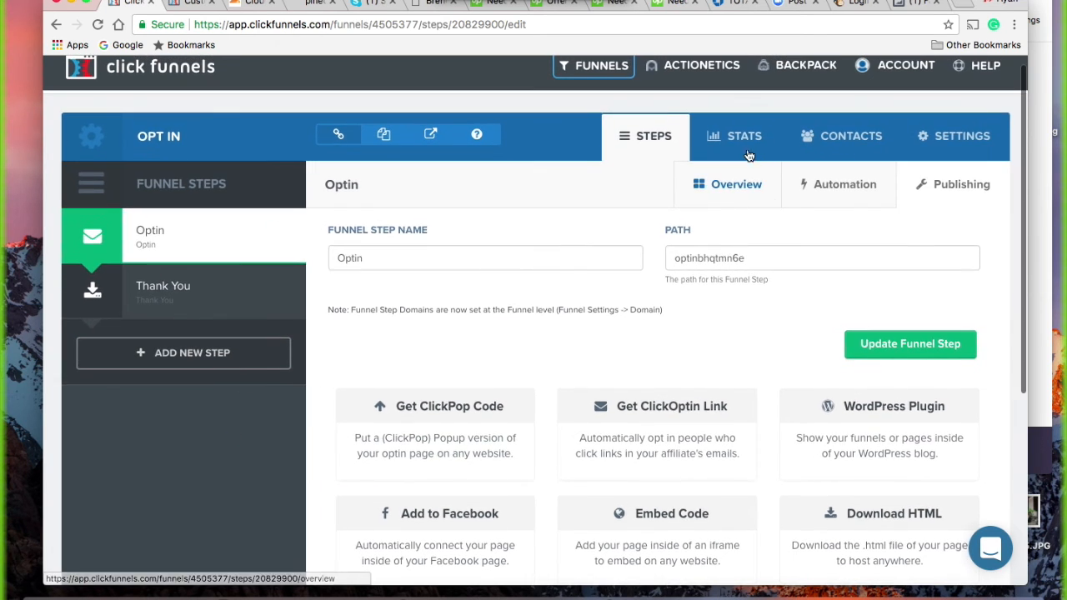
Step: View the OPt in funnel's stats and return to its Optin step overview through the funnel list
{"action": "left_click", "coordinate": [750, 138]}
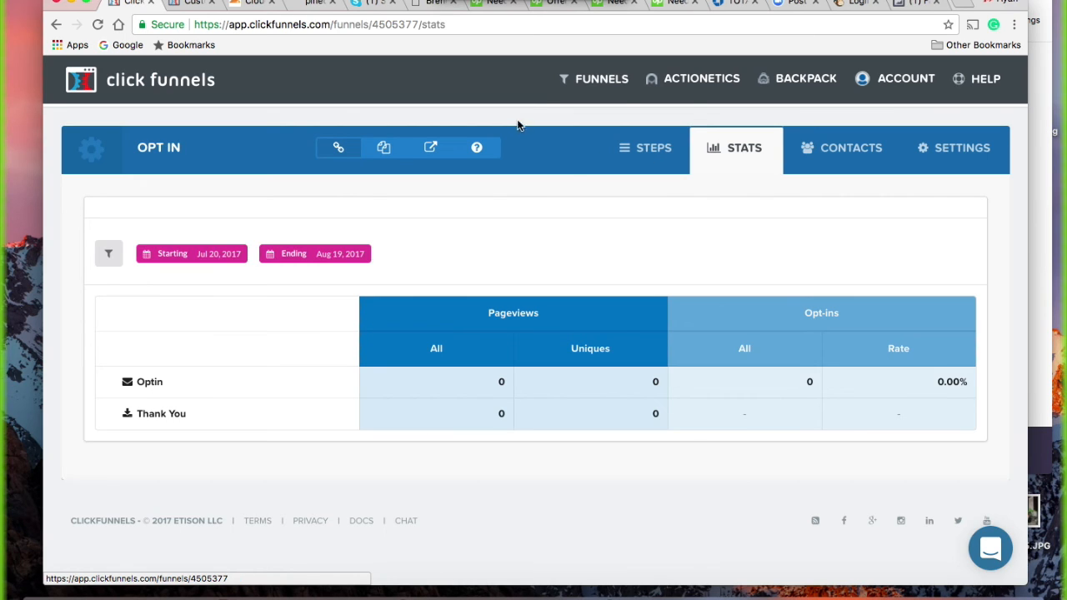
{"action": "left_click", "coordinate": [583, 79]}
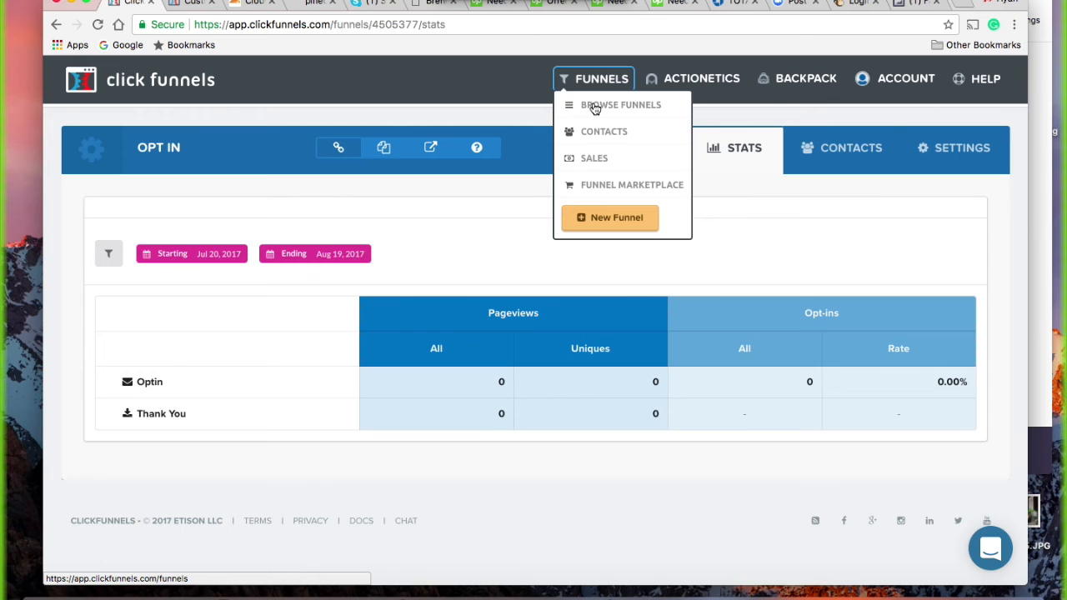
{"action": "left_click", "coordinate": [595, 107]}
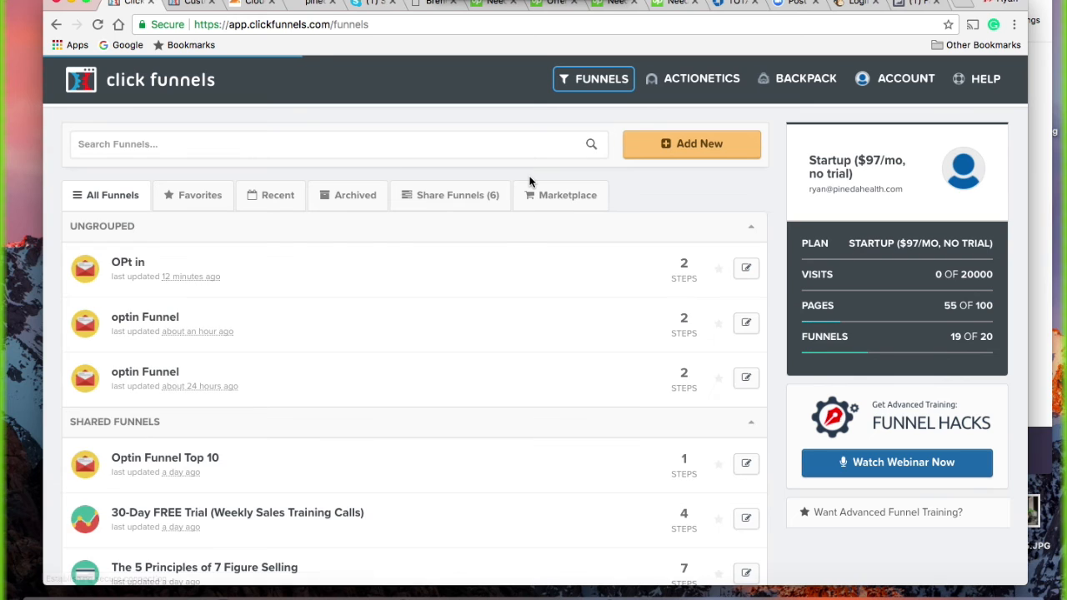
{"action": "left_click", "coordinate": [134, 265]}
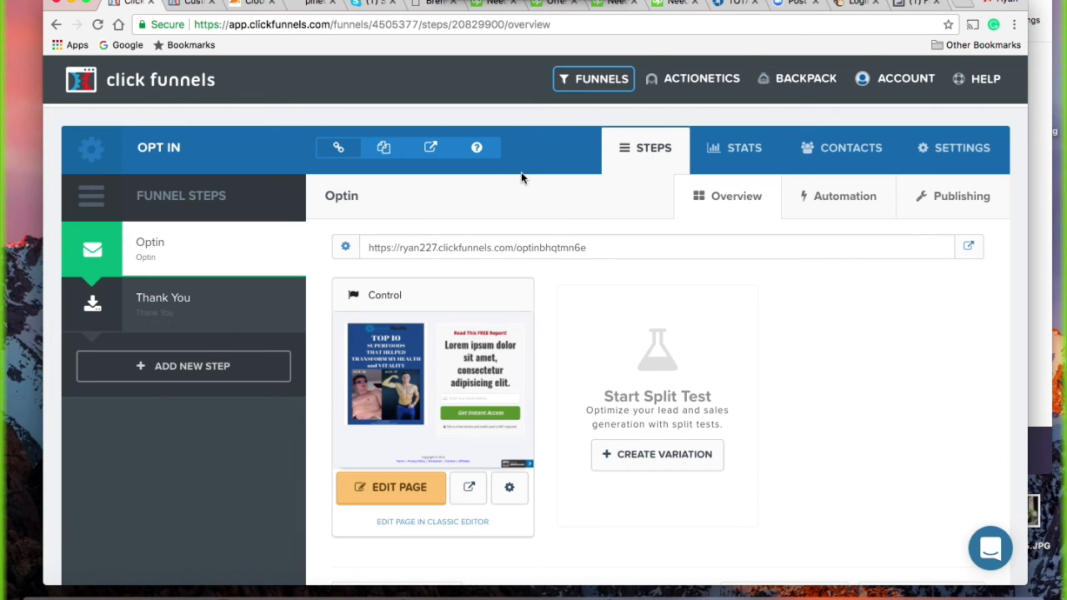
{"action": "scroll", "coordinate": [521, 171], "scroll_direction": "down", "scroll_amount": 1}
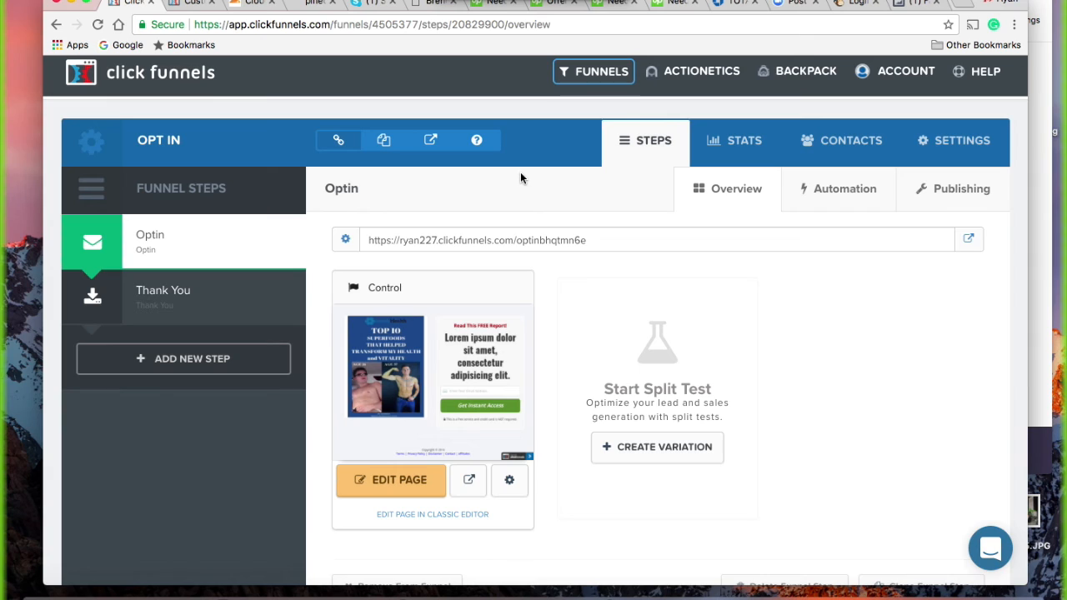